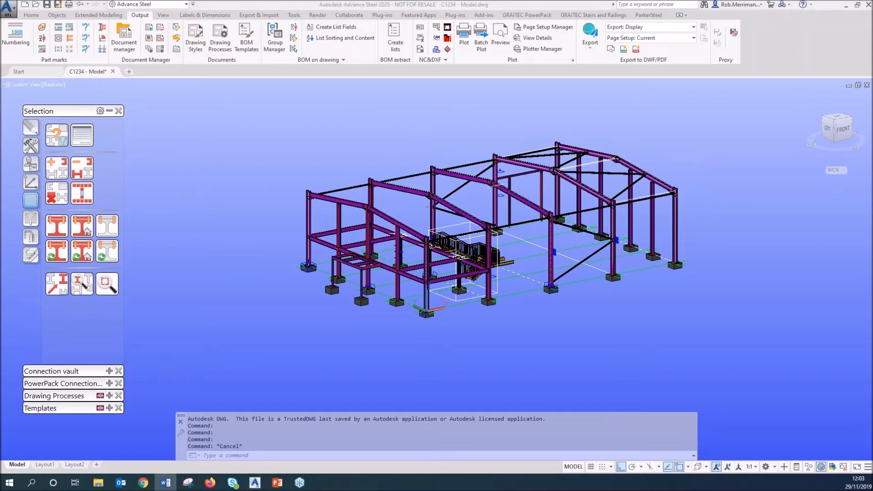
Run a clash check on only the rafters and apex haunch connection of one intermediate portal frame, and dismiss the result.
left_click(211, 204)
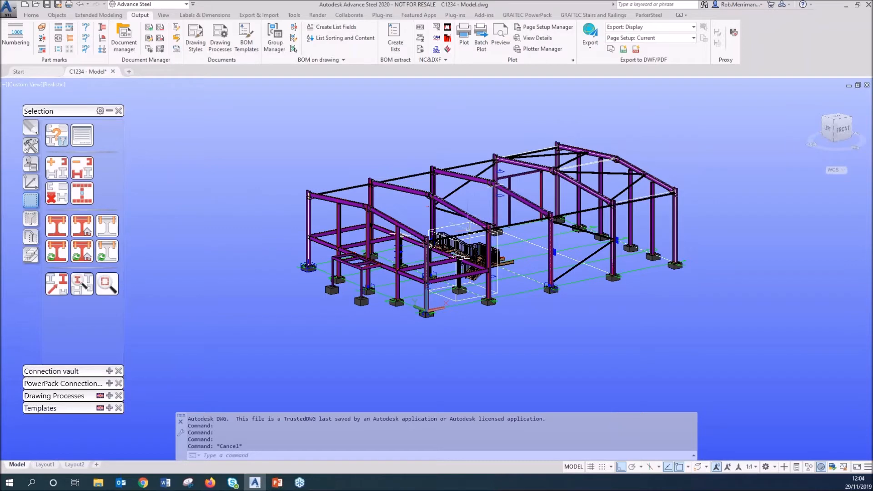
middle_click_drag(482, 221, 470, 231, "shift")
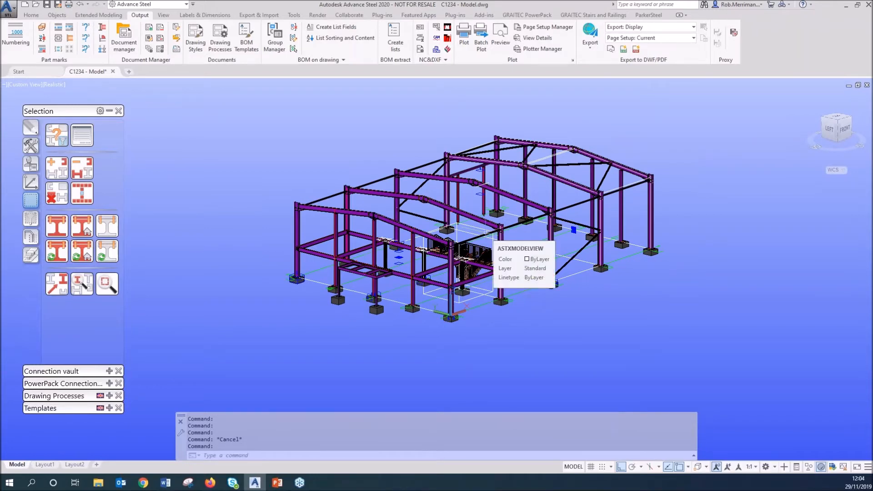
scroll(486, 233, "up", 5)
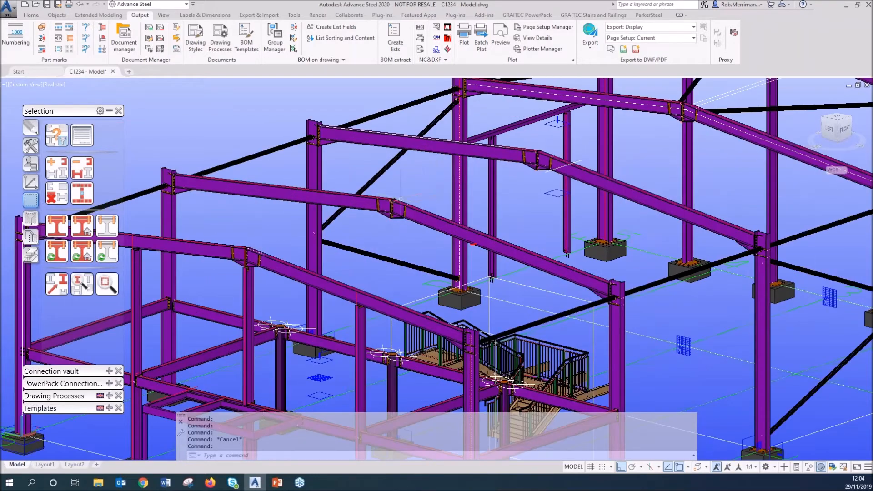
scroll(392, 204, "up", 2)
left_click(446, 271)
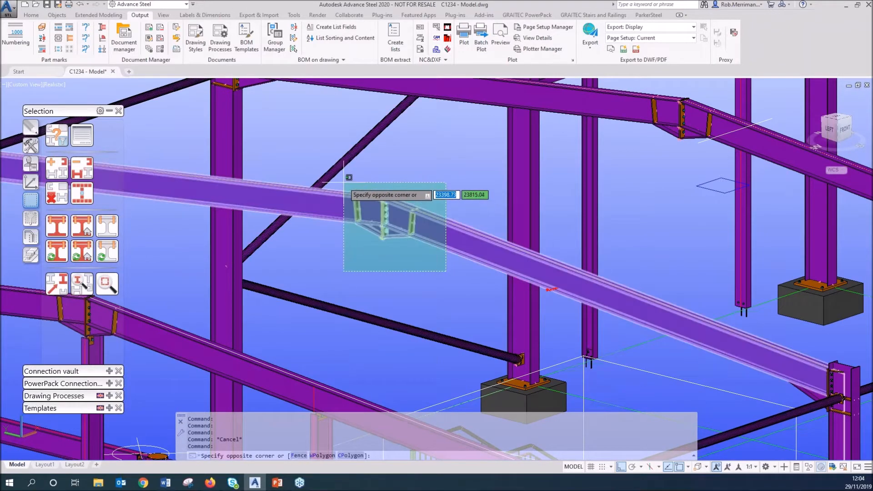
left_click(344, 183)
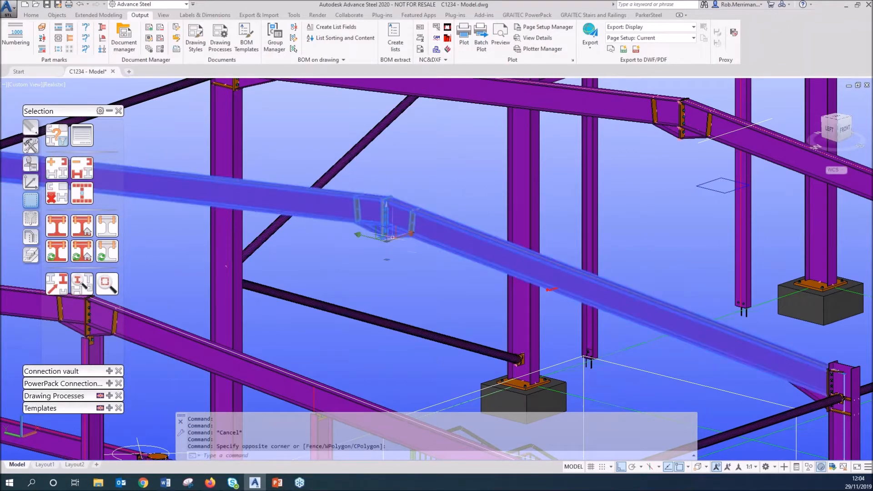
left_click(36, 16)
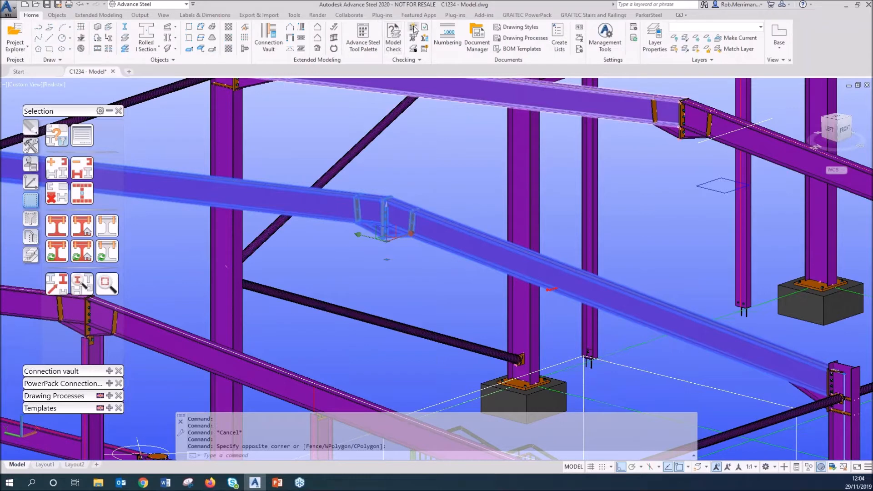
left_click(409, 60)
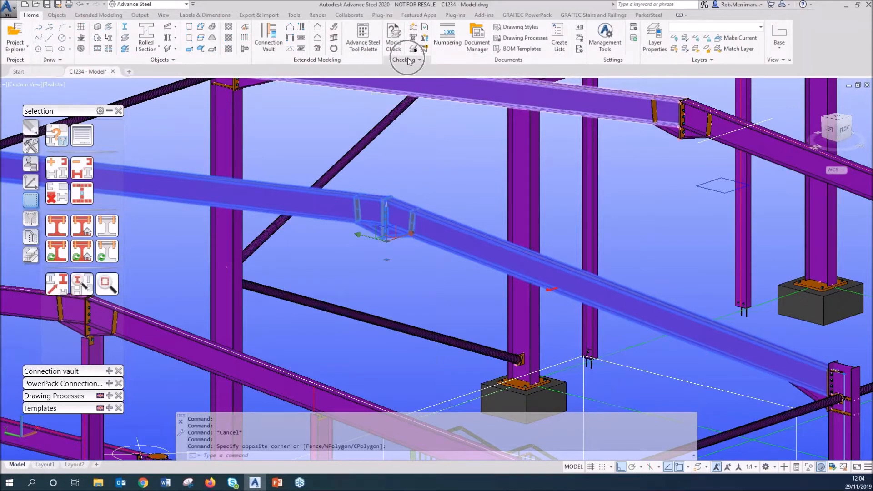
left_click(414, 30)
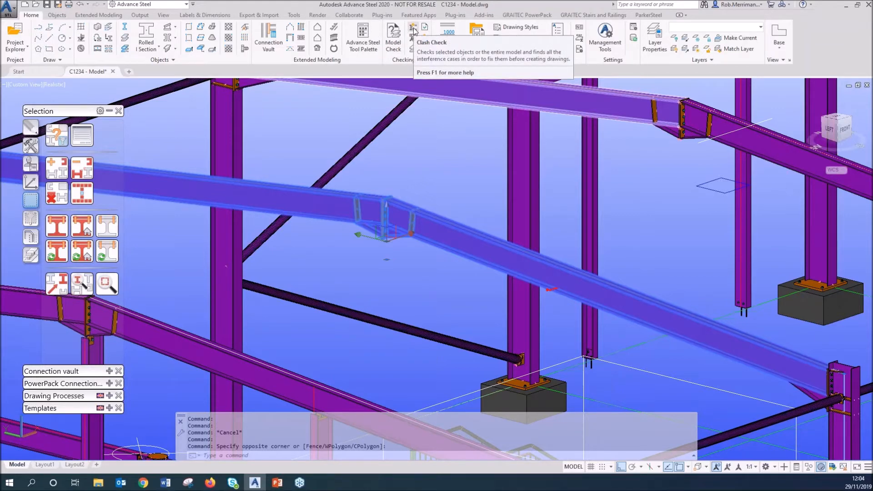
left_click(413, 30)
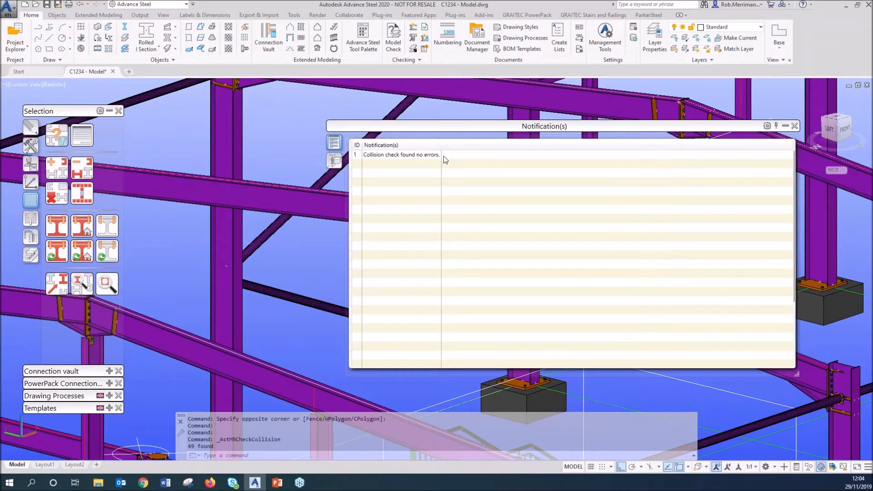
left_click(376, 155)
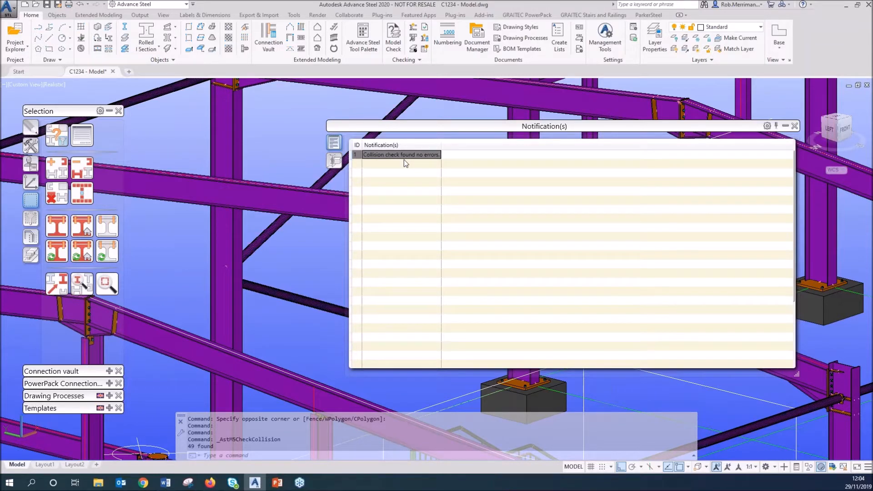
key("Escape")
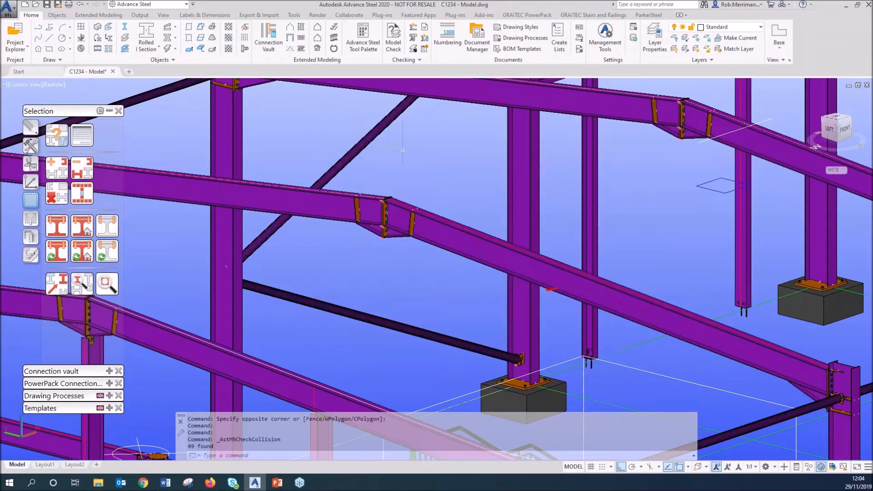
Run a clash check on the entire model with nothing selected and review the full list of clashes.
left_click(415, 29)
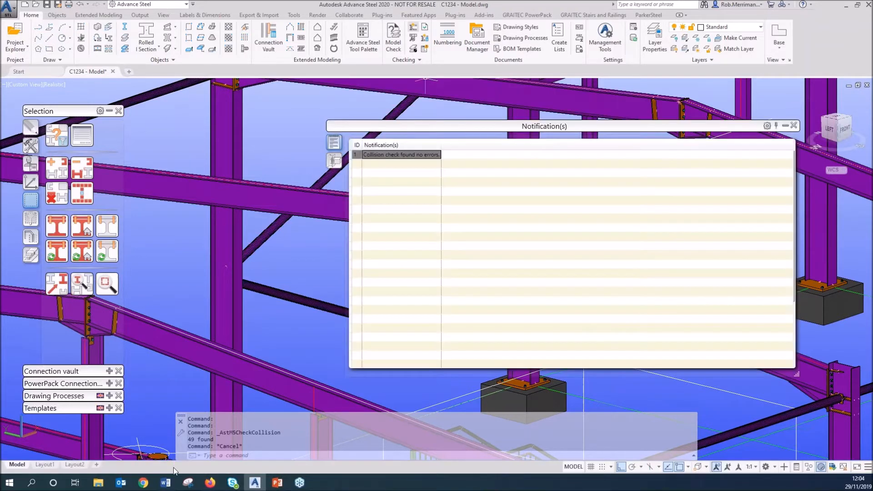
scroll(559, 204, "down", 4)
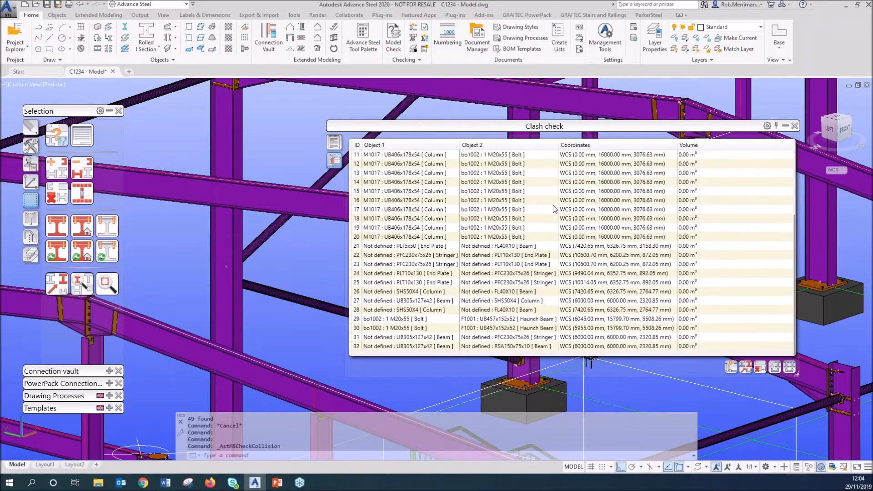
scroll(544, 217, "up", 4)
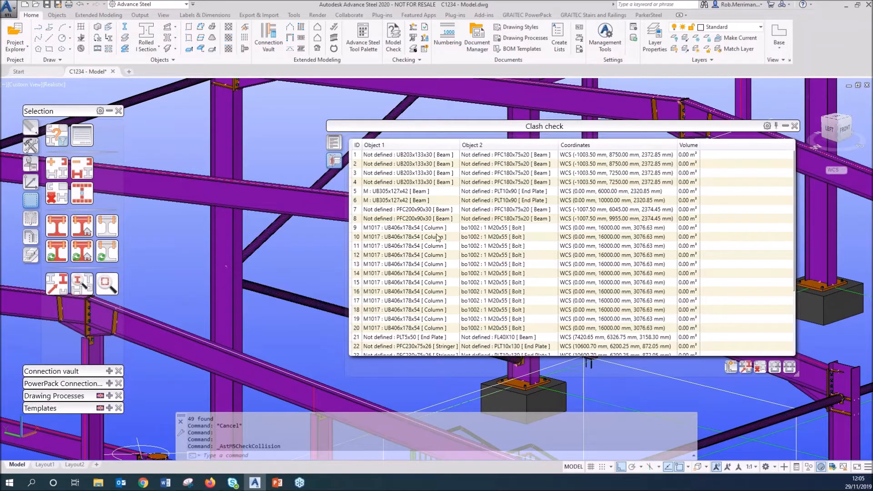
scroll(395, 224, "down", 3)
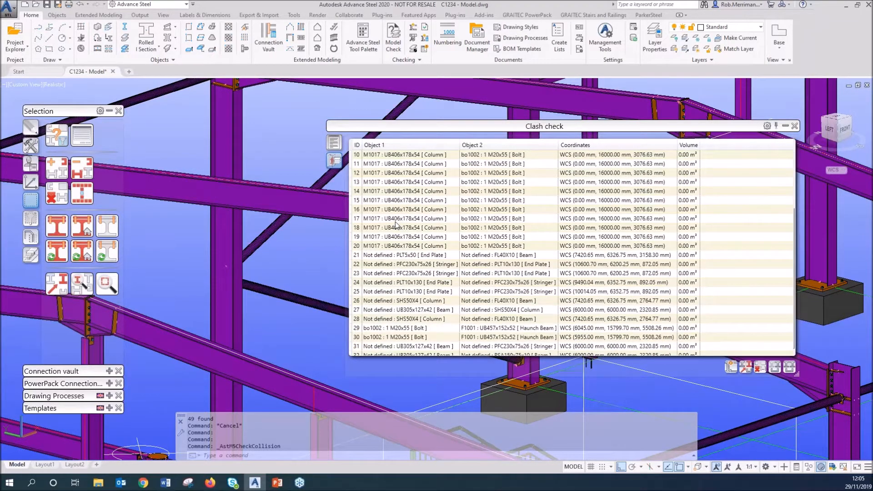
scroll(396, 224, "up", 3)
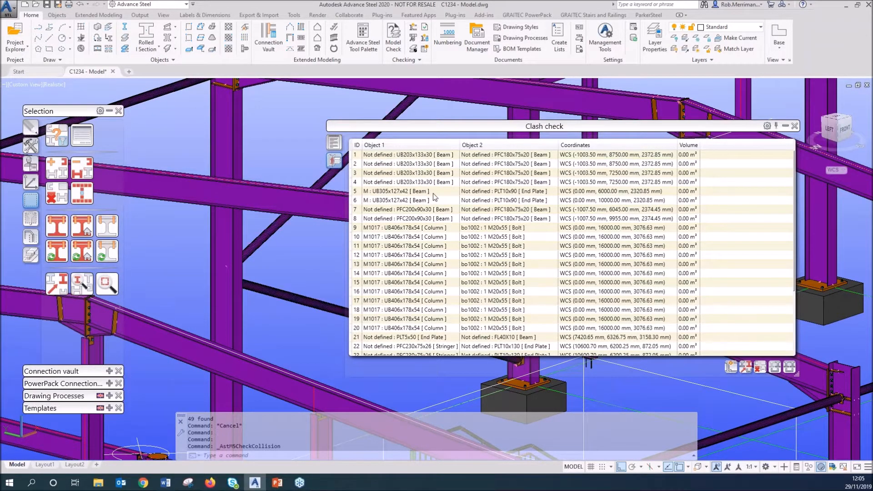
scroll(428, 191, "down", 4)
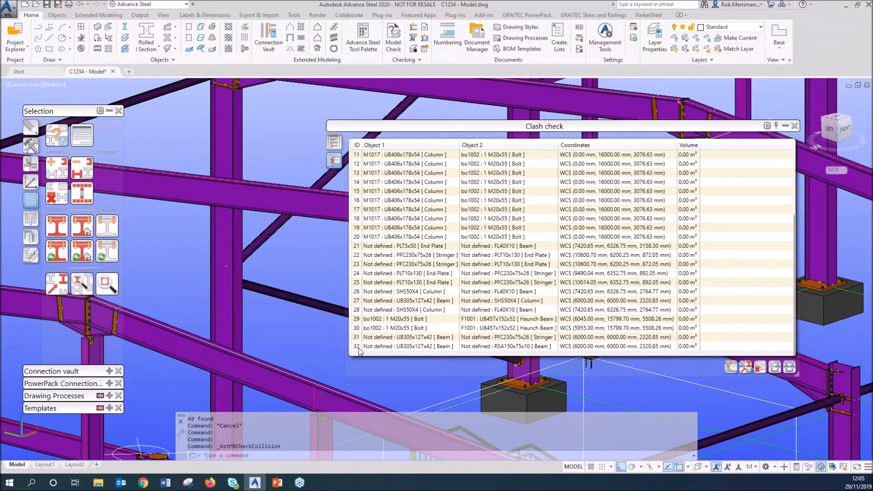
Locate clash 32, between the UB305x127x42 and RSA150x75x10 beams, in the model and look through the clash list again.
left_click(377, 348)
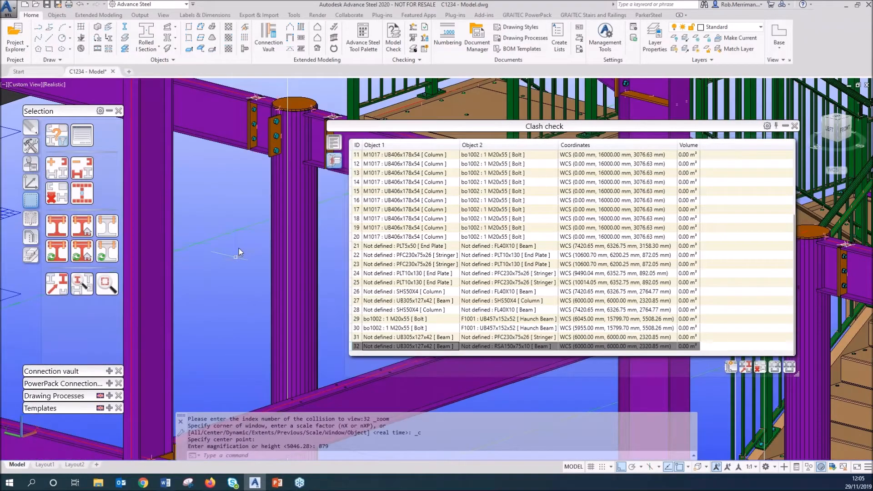
scroll(235, 246, "down", 2)
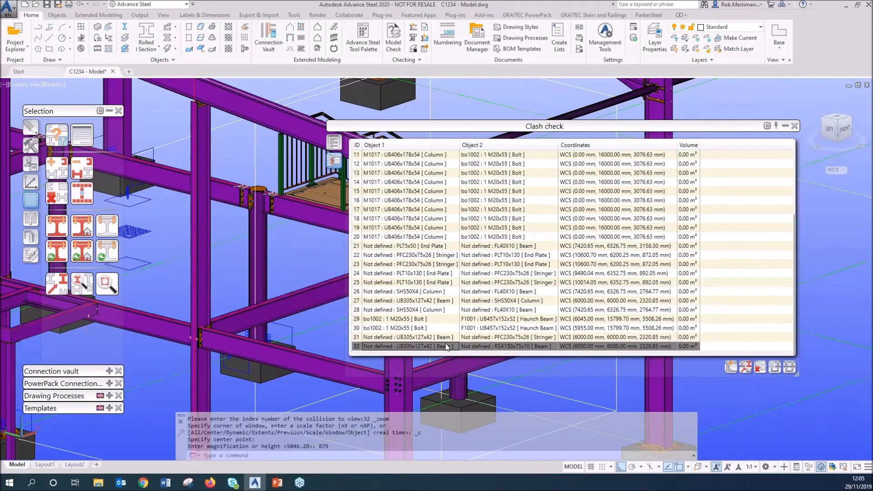
scroll(427, 287, "up", 4)
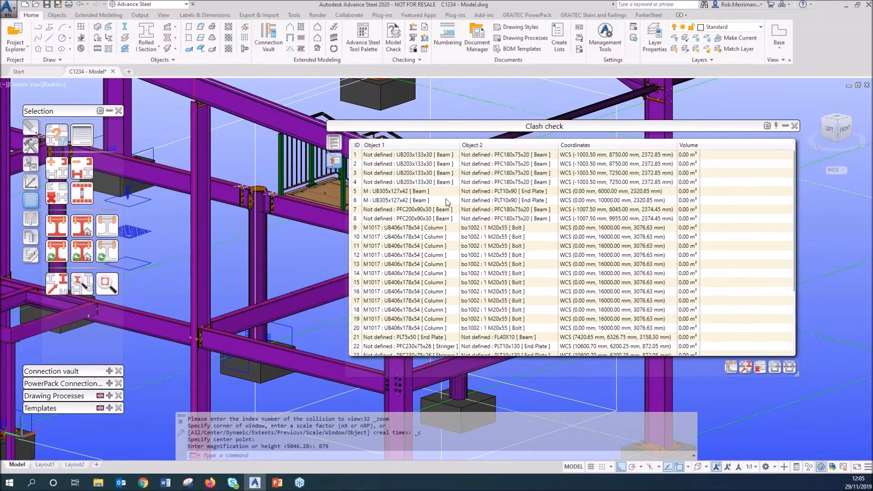
scroll(433, 257, "down", 4)
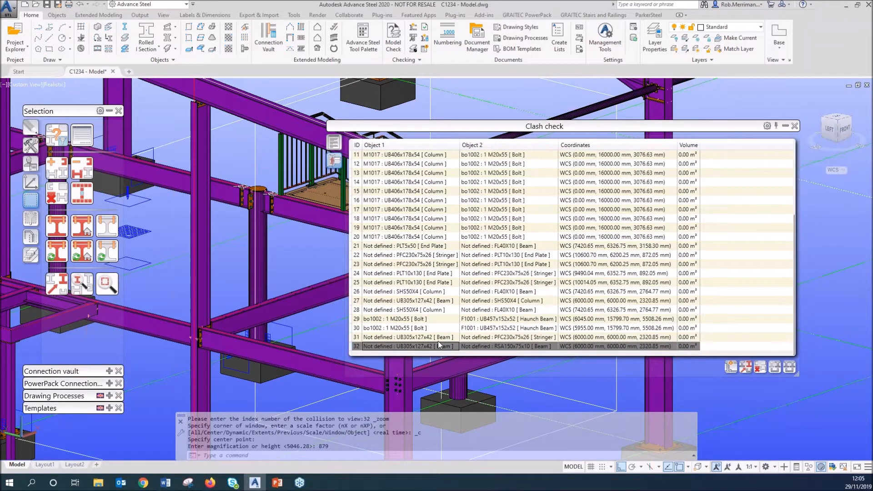
scroll(457, 235, "up", 4)
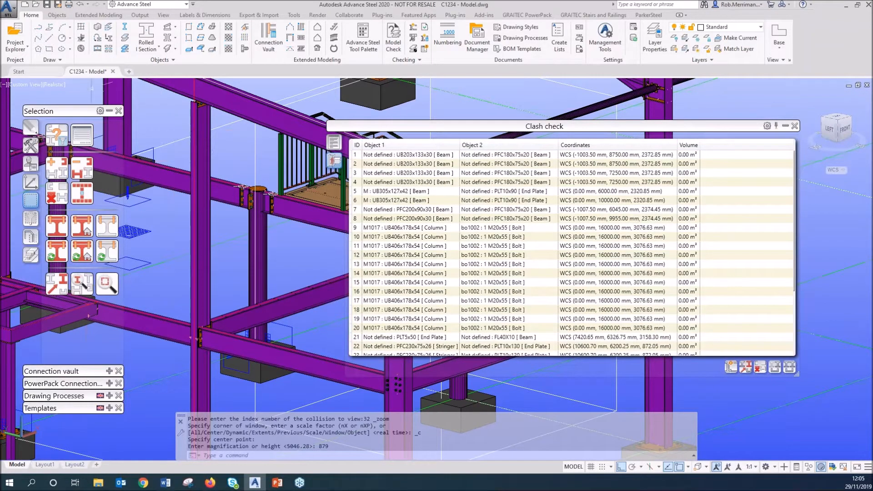
Change the visual style to 2D Wireframe and zoom the model to clash 32.
left_click(54, 85)
left_click(84, 109)
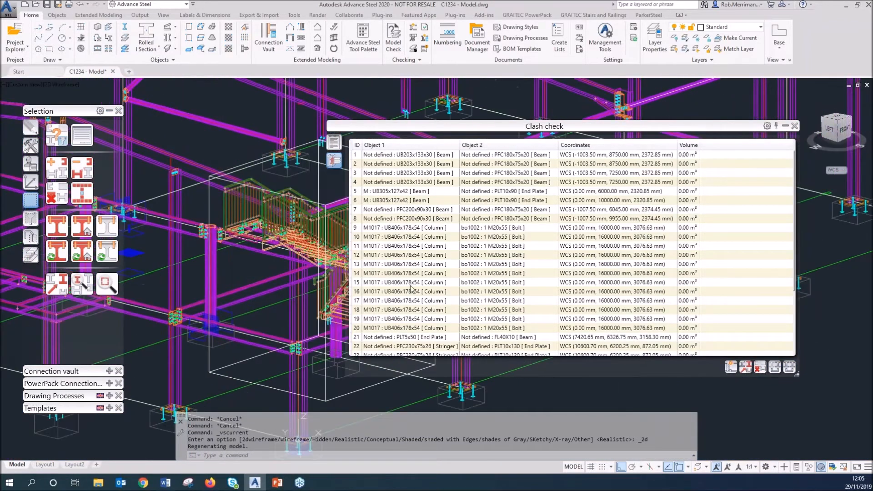
scroll(419, 327, "down", 4)
double_click(421, 345)
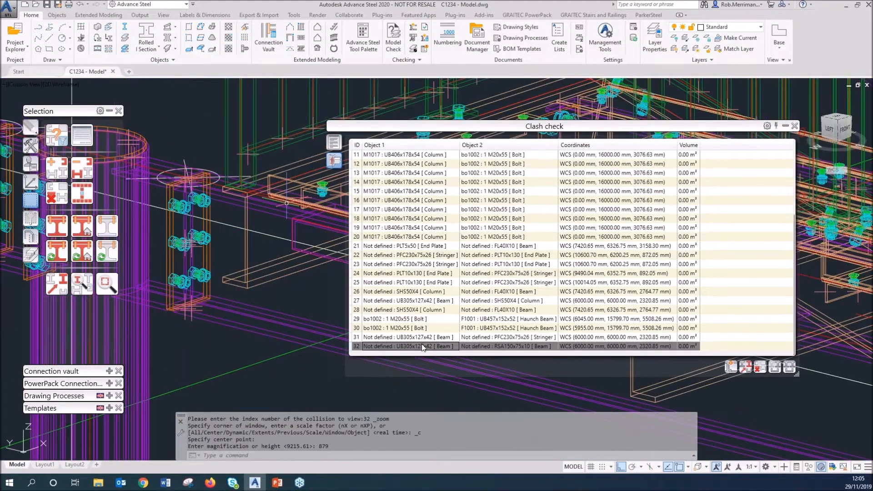
Move the clash list off the work area and examine the marked members of clash 32 near the stair landing up close.
scroll(226, 259, "down", 2)
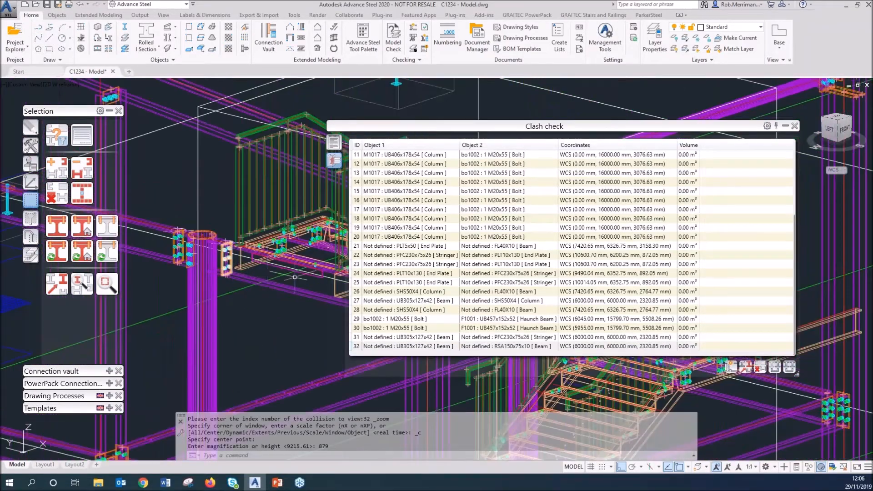
scroll(295, 277, "up", 6)
scroll(224, 256, "down", 4)
scroll(165, 248, "up", 4)
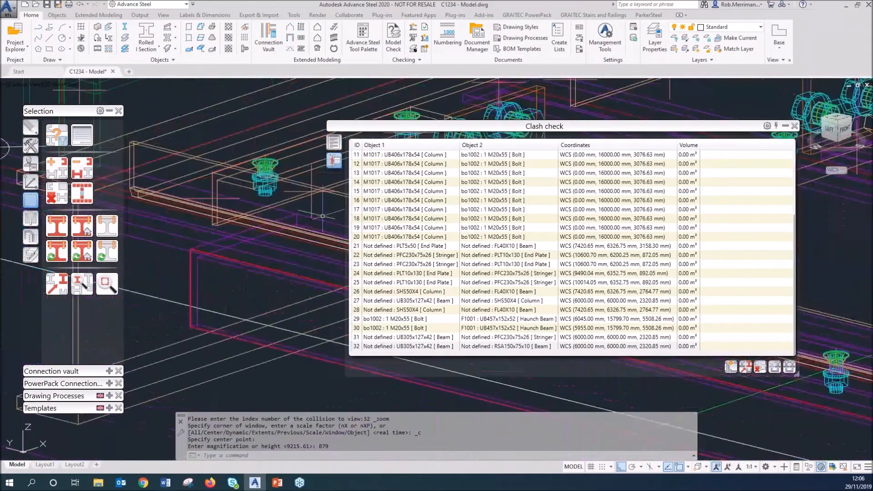
left_click_drag(461, 128, 515, 100)
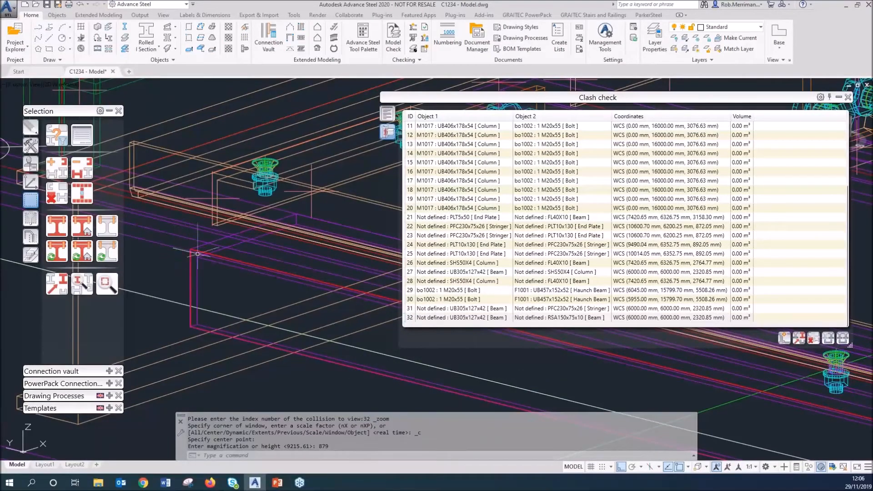
scroll(193, 252, "up", 6)
scroll(305, 240, "down", 4)
scroll(305, 239, "down", 3)
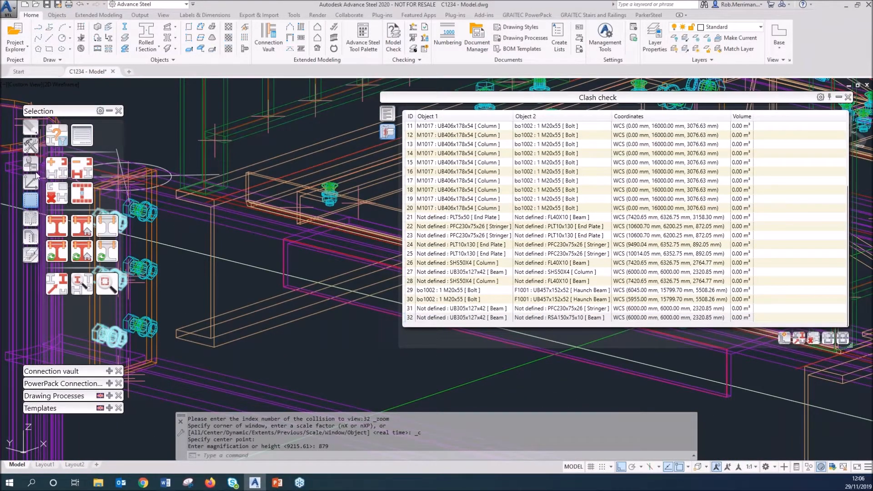
Select the marked objects of clash 32, inspect the member's end corner up close, and clear the selection.
left_click_drag(61, 112, 64, 112)
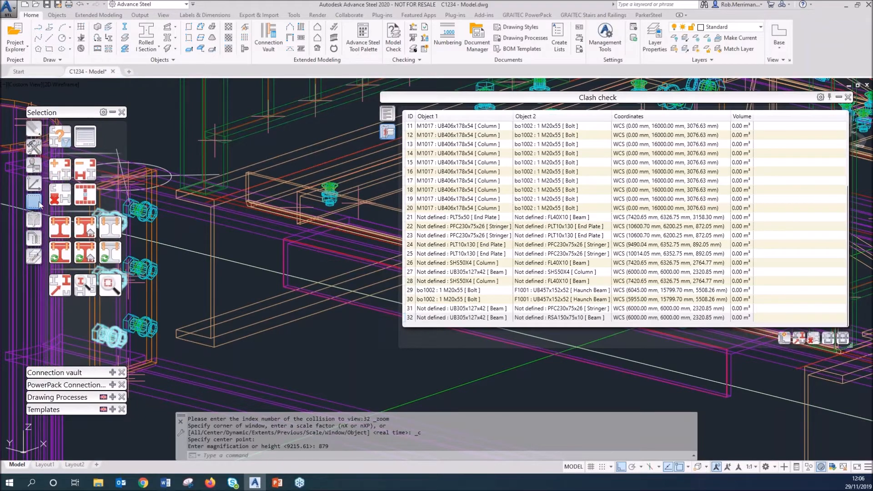
left_click(78, 196)
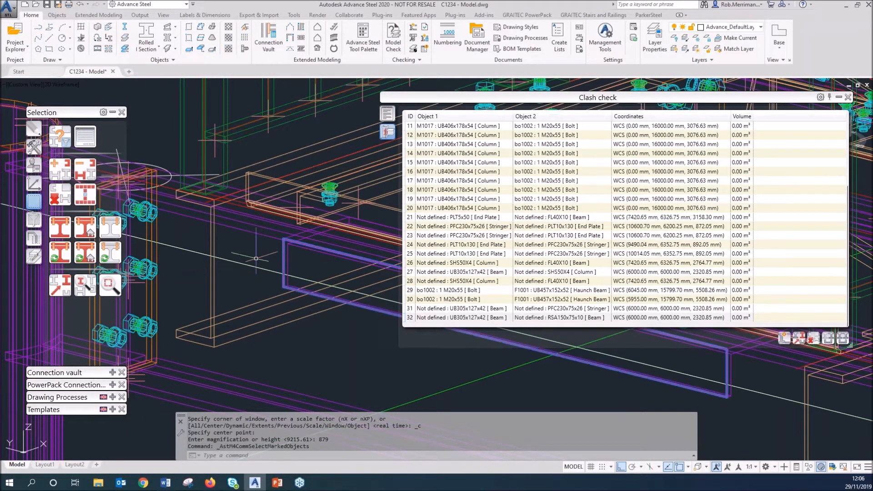
scroll(257, 272, "up", 5)
scroll(259, 316, "up", 4)
key("Escape")
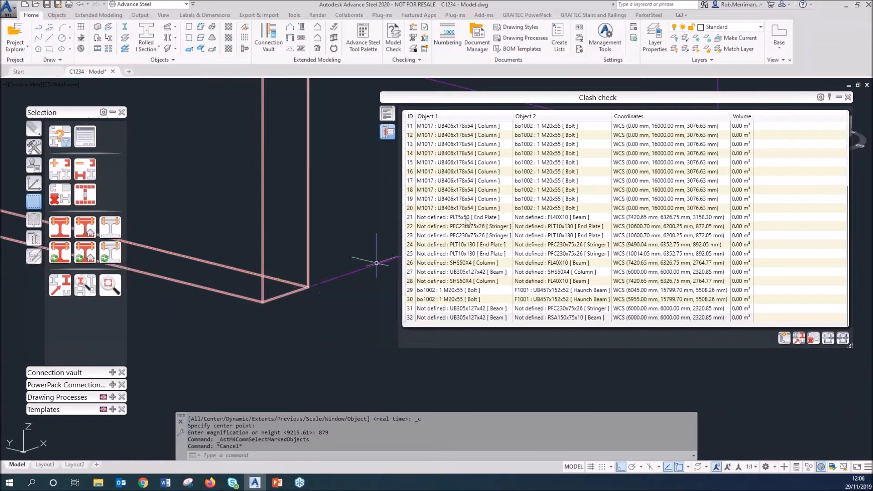
Measure the distance between the adjacent lower end corners of the overlapping members in clash 32, snapping to both endpoints.
left_click(459, 317)
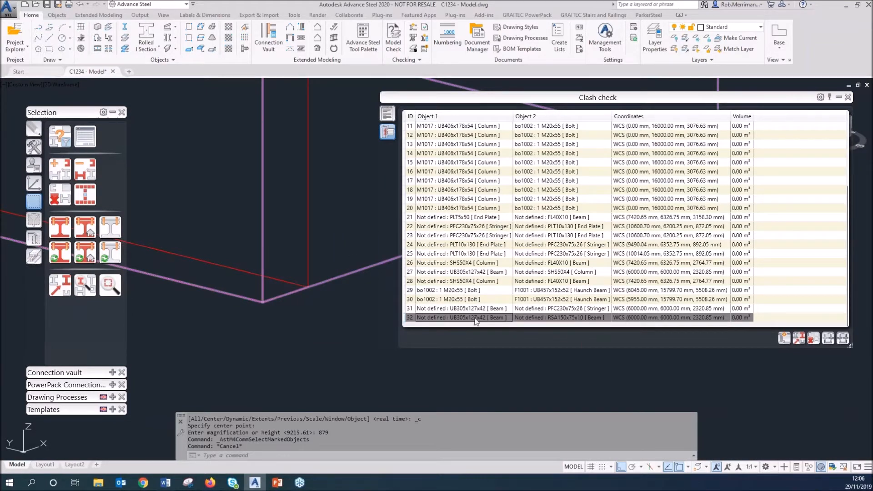
key("Escape")
type("di")
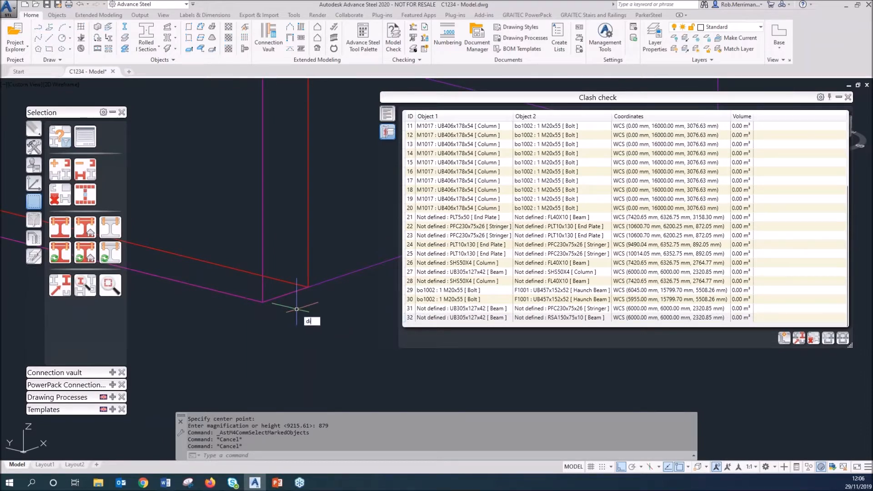
key("Return")
right_click(307, 285, "shift")
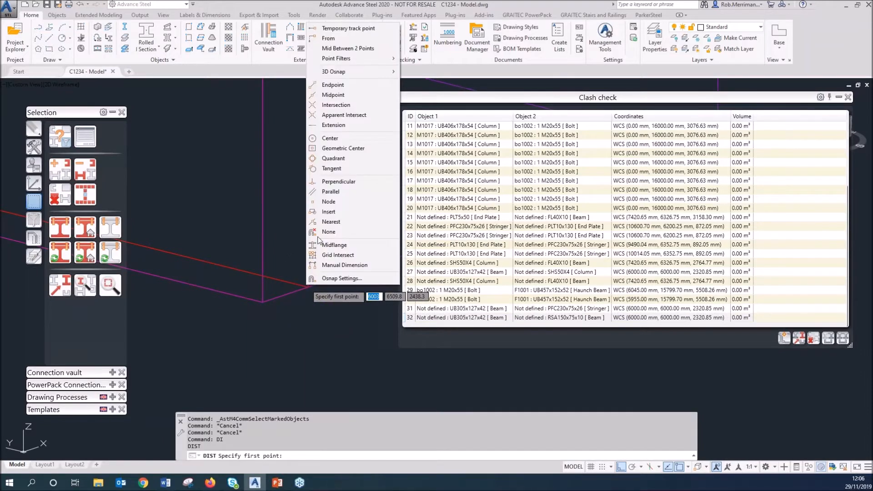
left_click(332, 85)
left_click(308, 285)
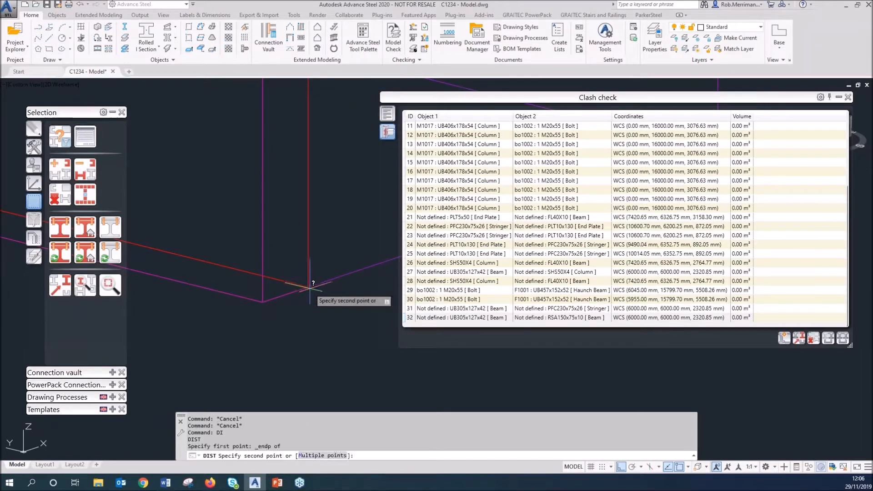
right_click(265, 302, "shift")
left_click(291, 102)
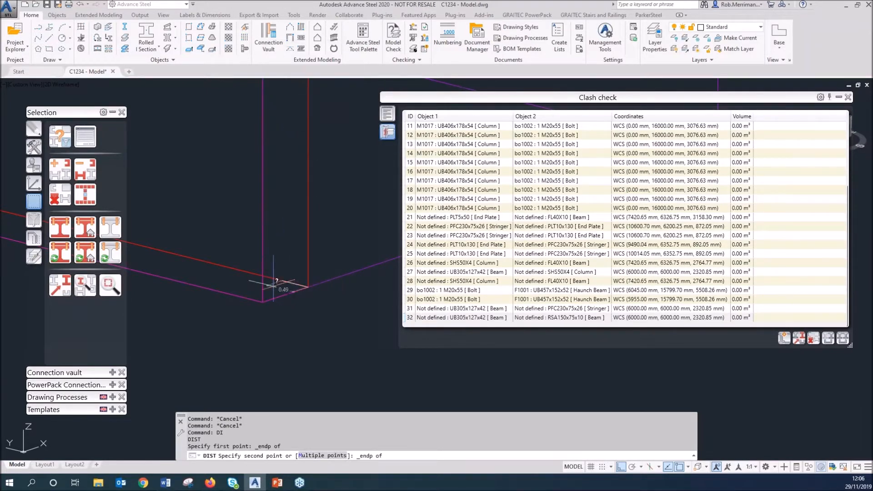
left_click(263, 300)
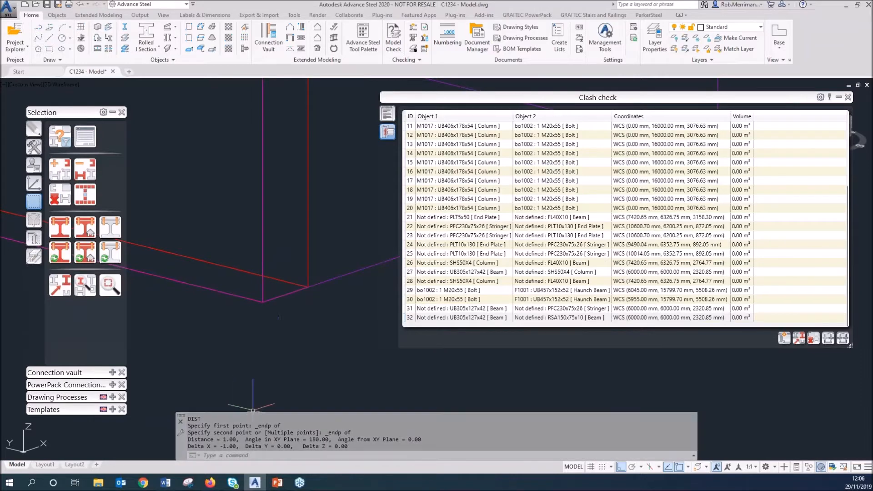
Highlight clash 32 in the clash list again and unmark its objects in the model.
key("ctrl")
key("ctrl")
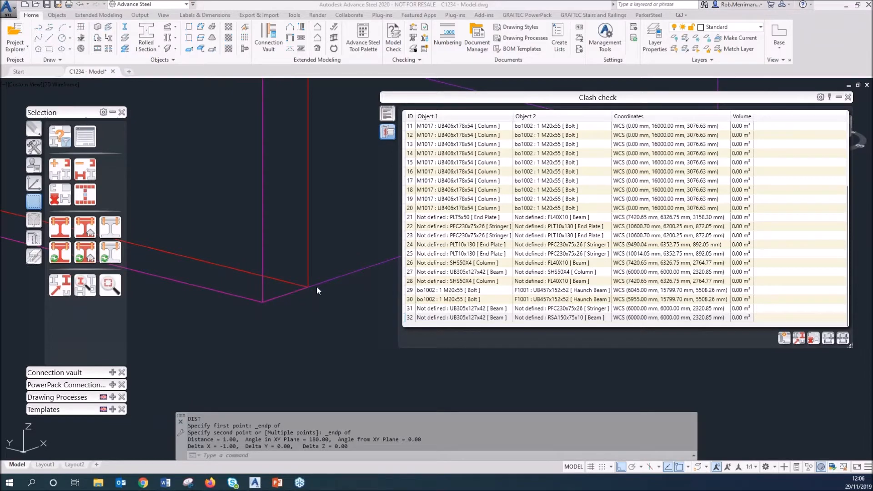
left_click(473, 317)
left_click(797, 339)
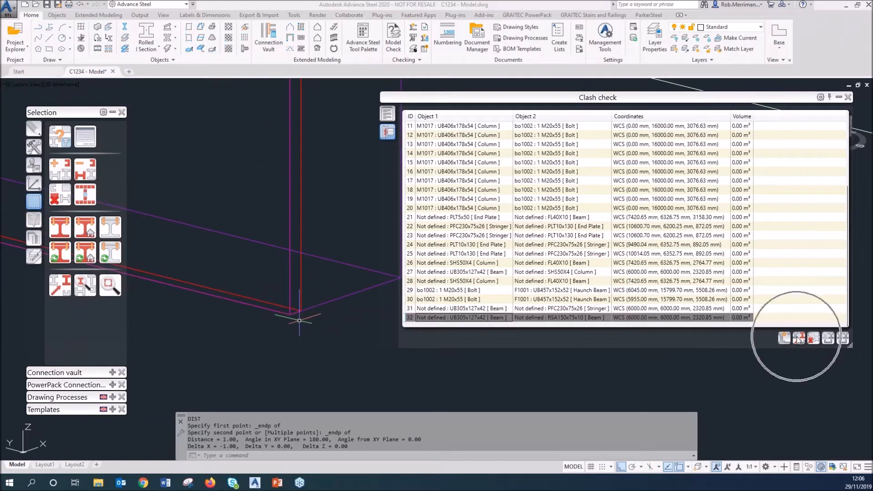
left_click(813, 339)
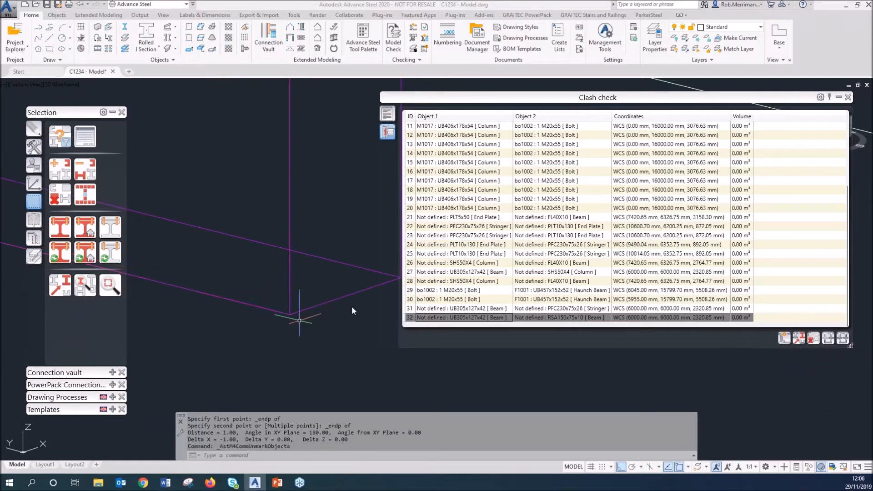
Select the column and its bolted haunch connection with a crossing window and run the clash check on the selection.
scroll(325, 316, "down", 2)
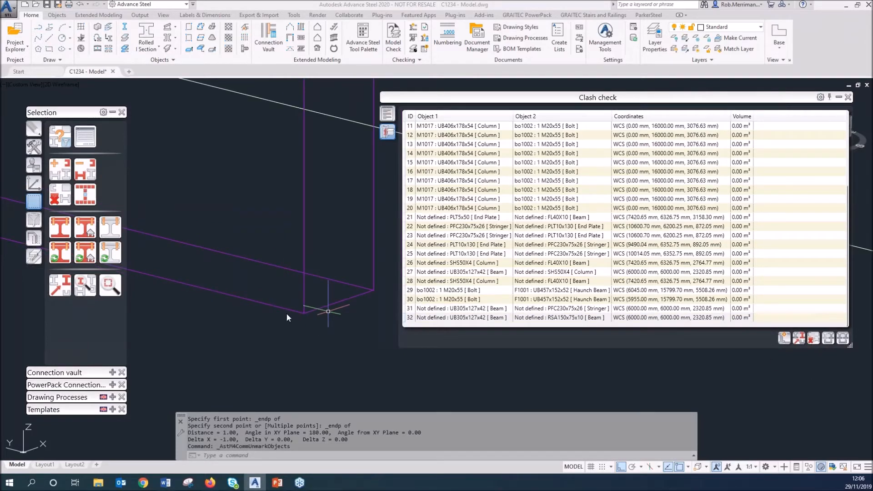
scroll(287, 315, "down", 6)
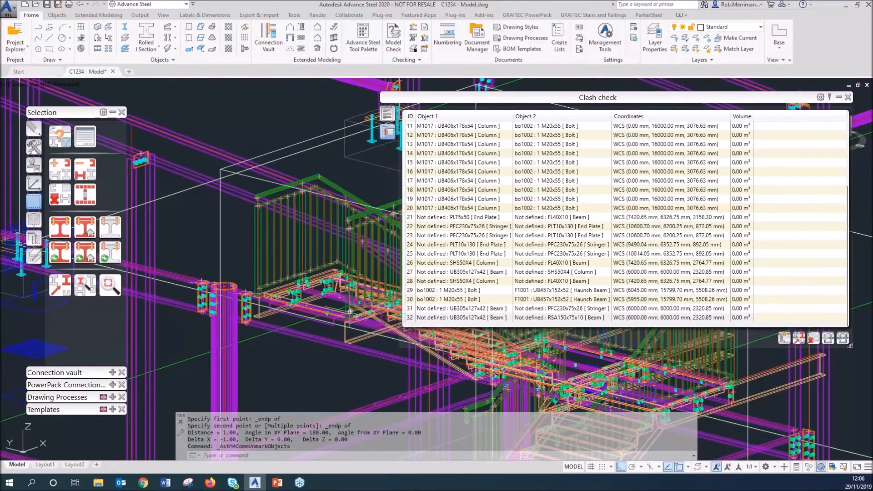
scroll(348, 329, "down", 2)
scroll(327, 291, "up", 10)
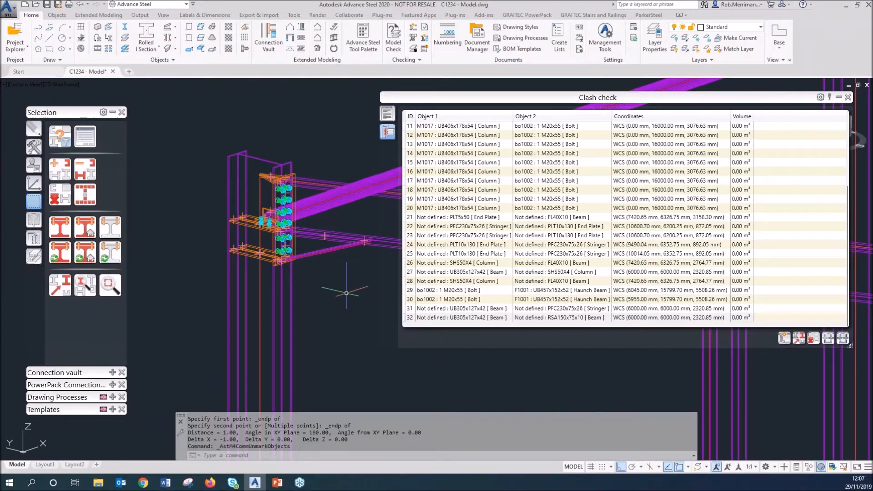
scroll(335, 295, "down", 2)
left_click(349, 308)
left_click(223, 187)
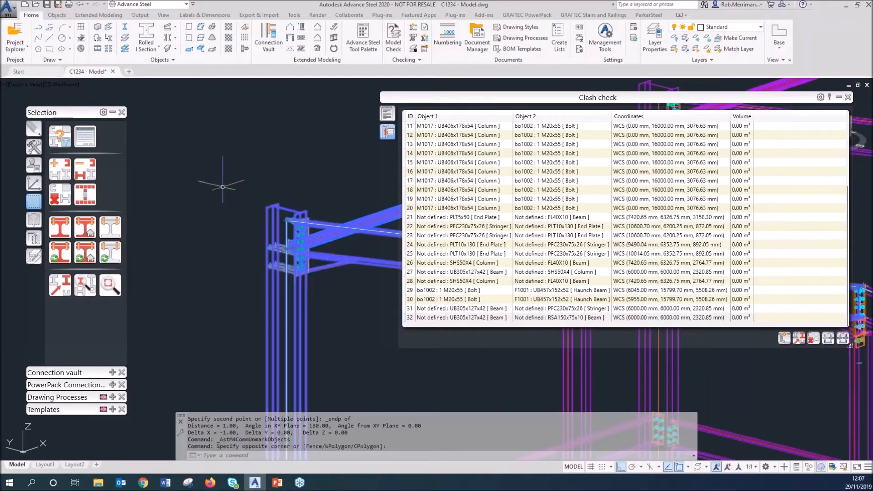
left_click(411, 36)
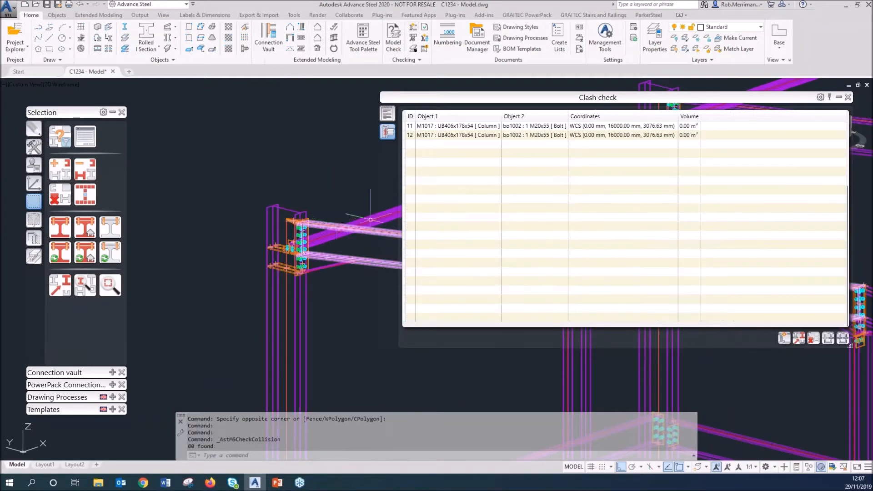
Locate clash 11, between column M1017 and the M20x55 bolt, and examine the marked overlap at the bolts from different angles.
left_click(446, 128)
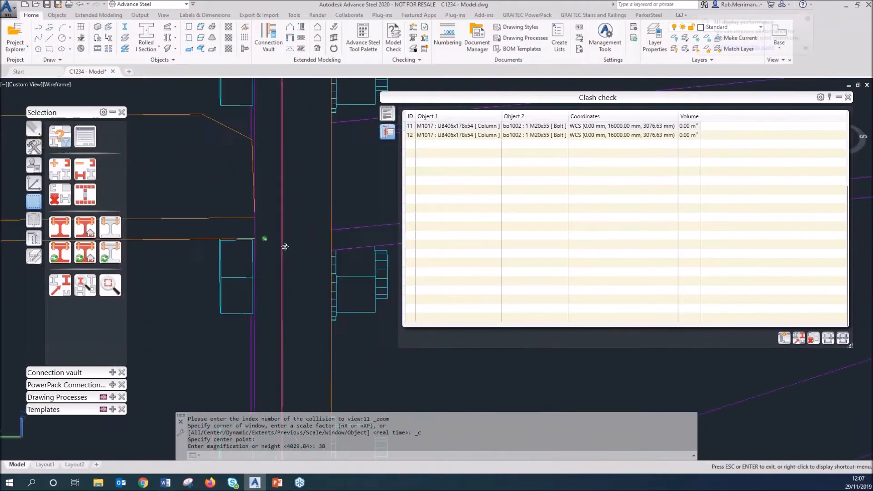
middle_click_drag(265, 238, 334, 182, "shift")
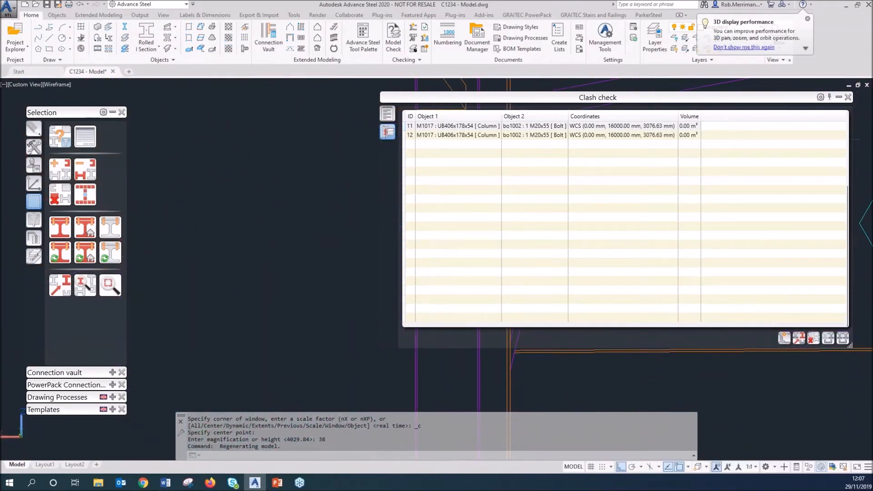
left_click(286, 207)
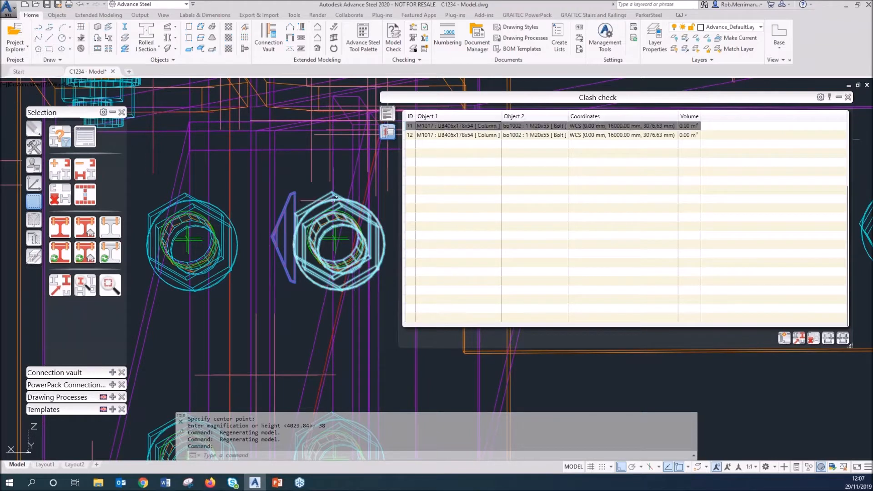
scroll(311, 214, "down", 5)
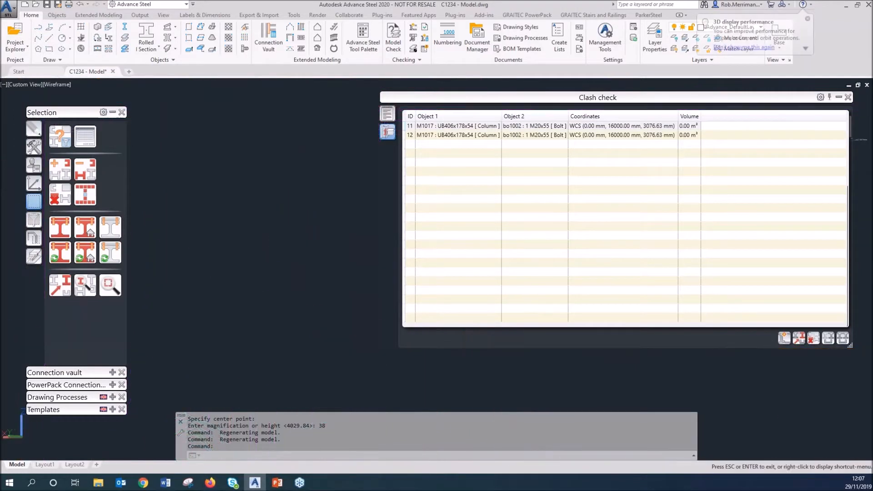
scroll(244, 245, "down", 5)
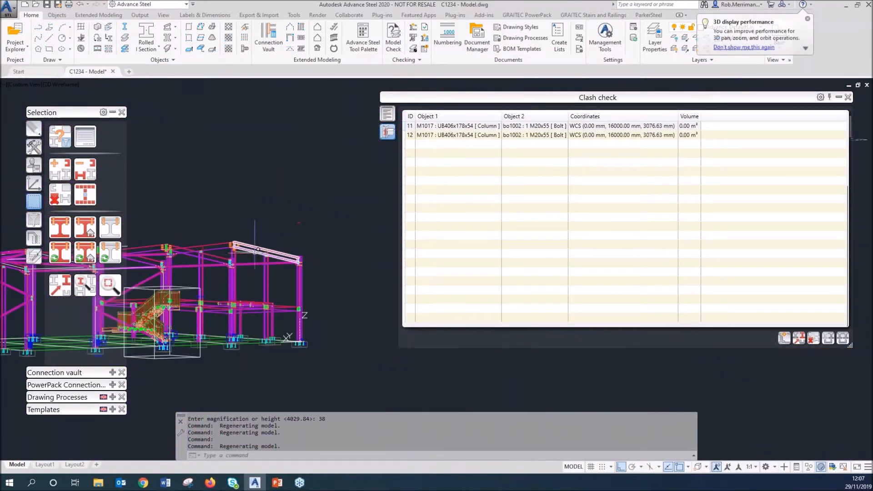
key("ctrl+z")
middle_click_drag(232, 226, 210, 224, "shift")
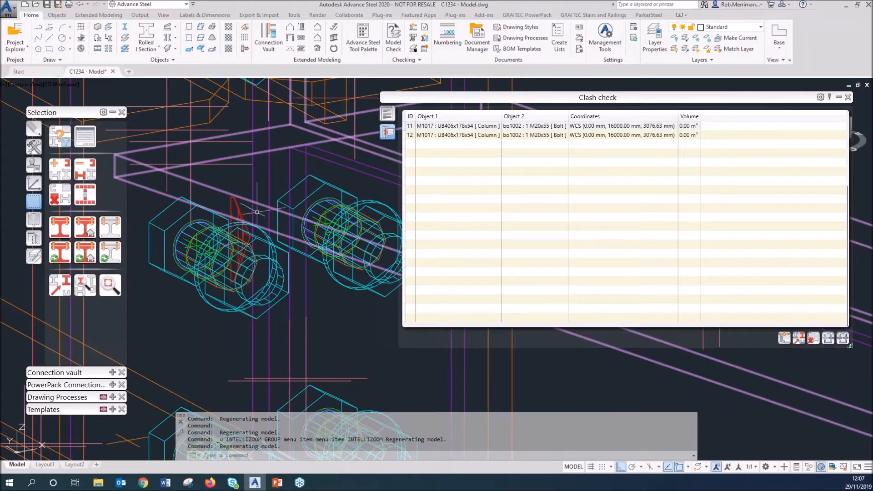
Remove clashes 11, 12 and 10, between column M1017 and the M20x55 bolts, from the clash list.
left_click(440, 127)
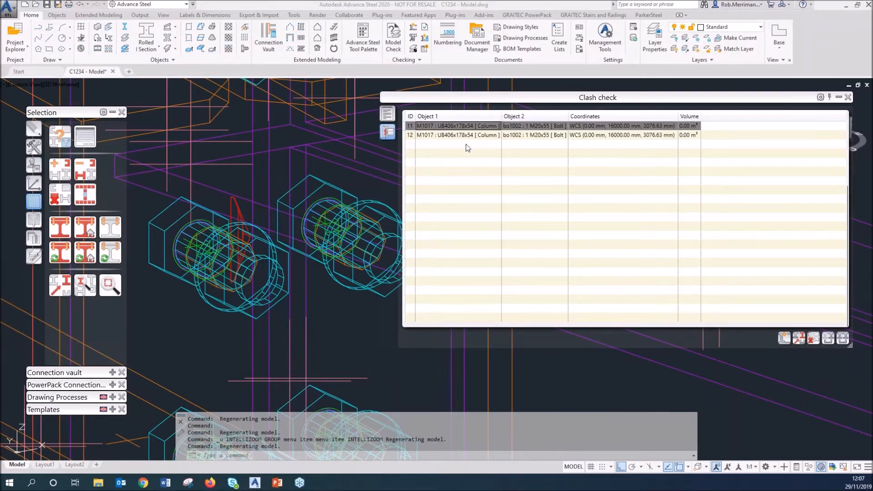
left_click(818, 344)
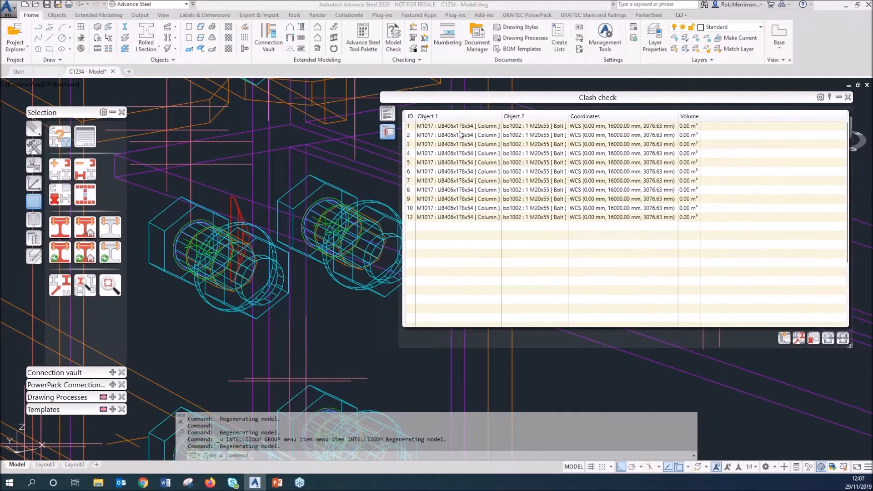
left_click(464, 218)
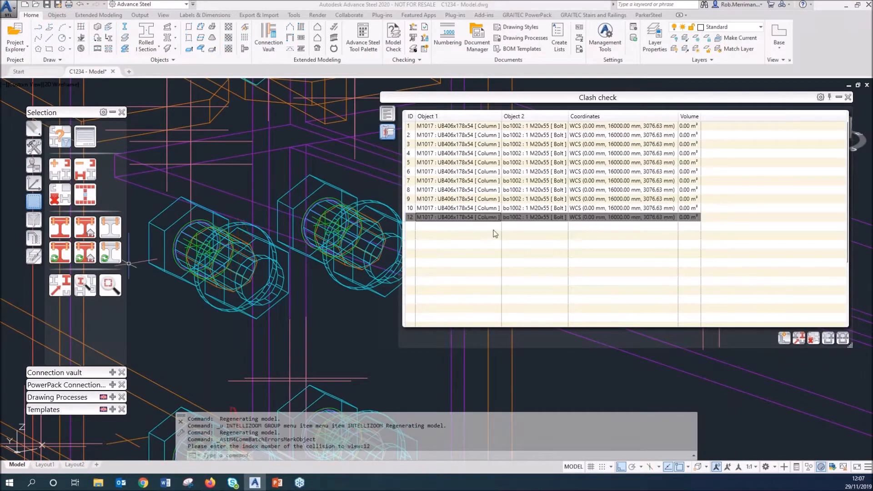
left_click(827, 340)
left_click(502, 210)
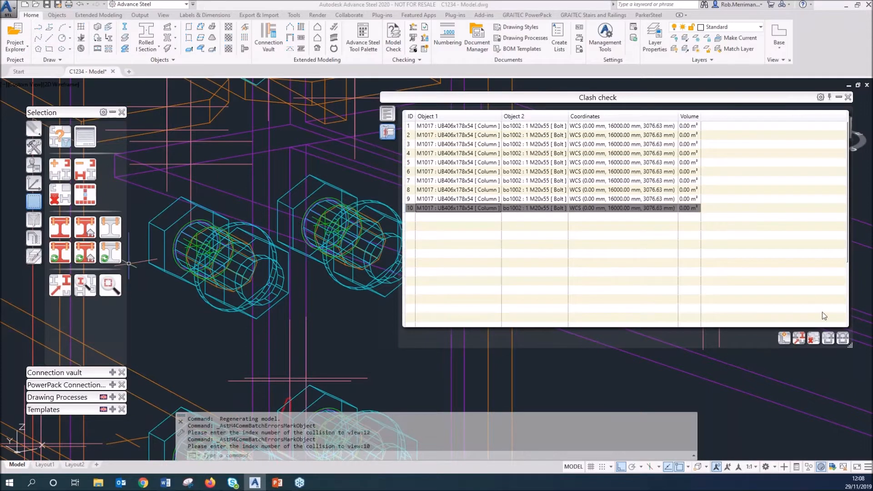
left_click(827, 340)
Remove clashes 9, 7 and 8 of column M1017 from the clash list.
left_click(484, 200)
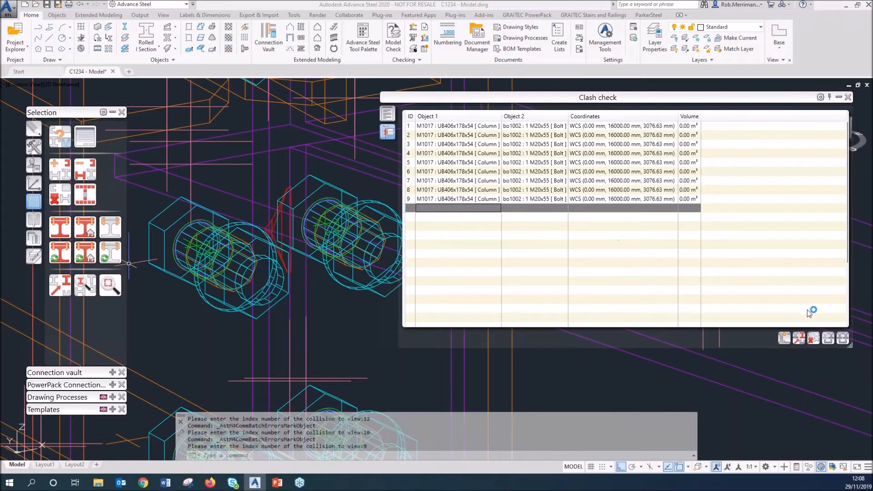
left_click(479, 199)
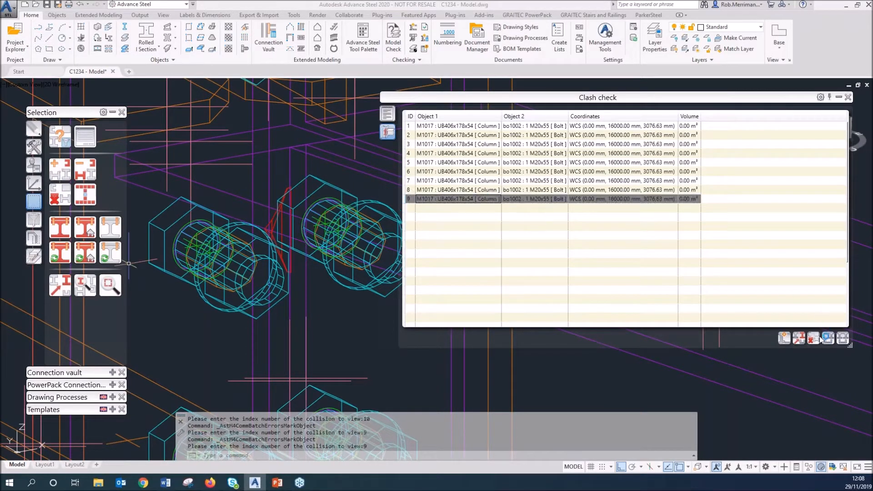
left_click(482, 191)
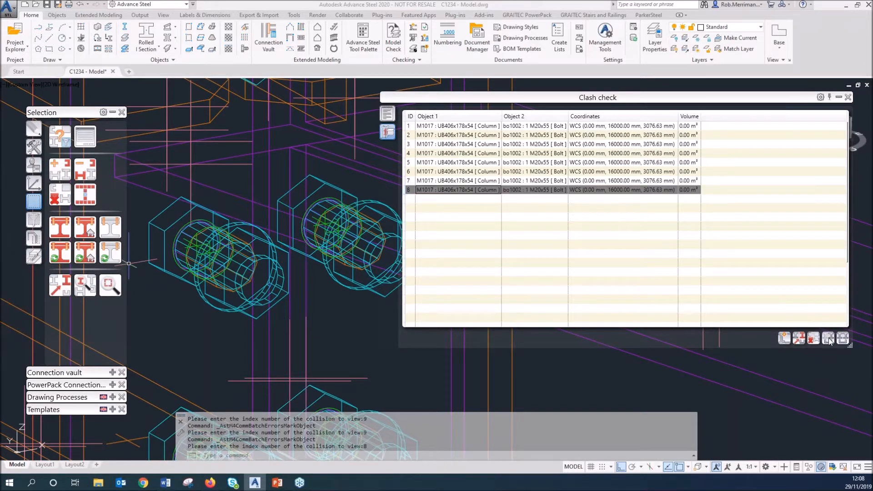
left_click(470, 181)
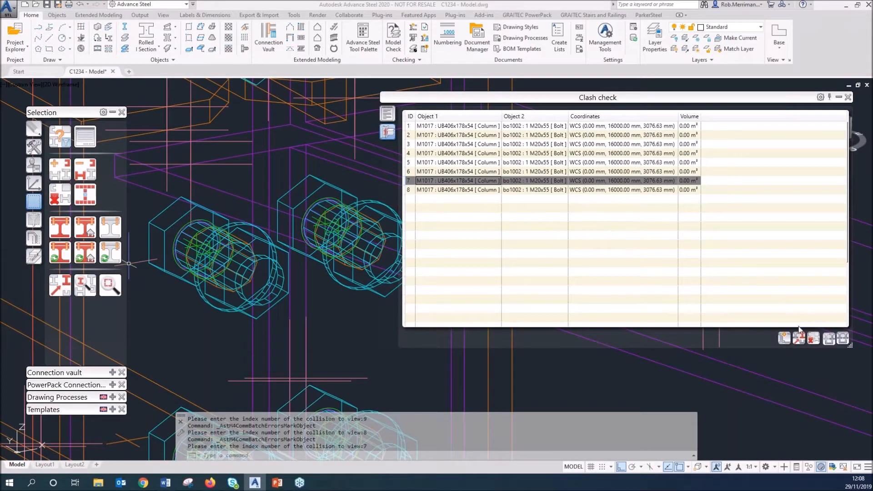
left_click(473, 182)
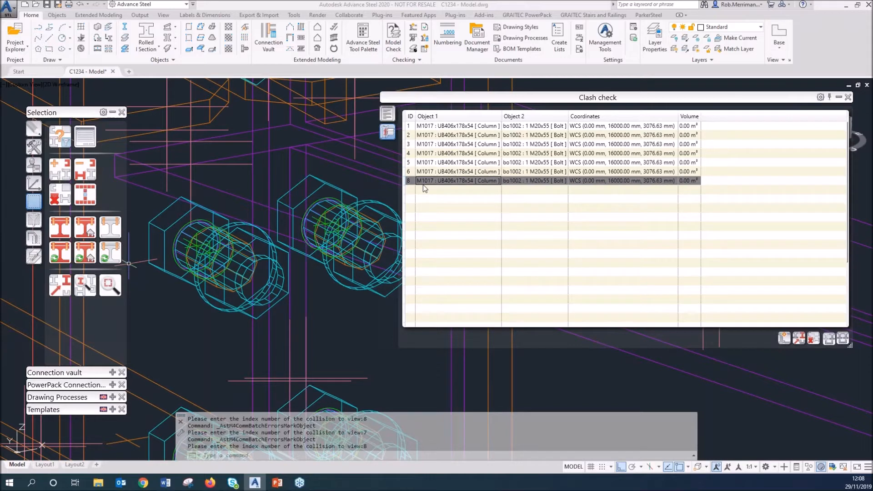
Unmark the objects of clash 6 and remove clashes 5 and 6 from the clash list.
left_click(450, 173)
left_click(828, 339)
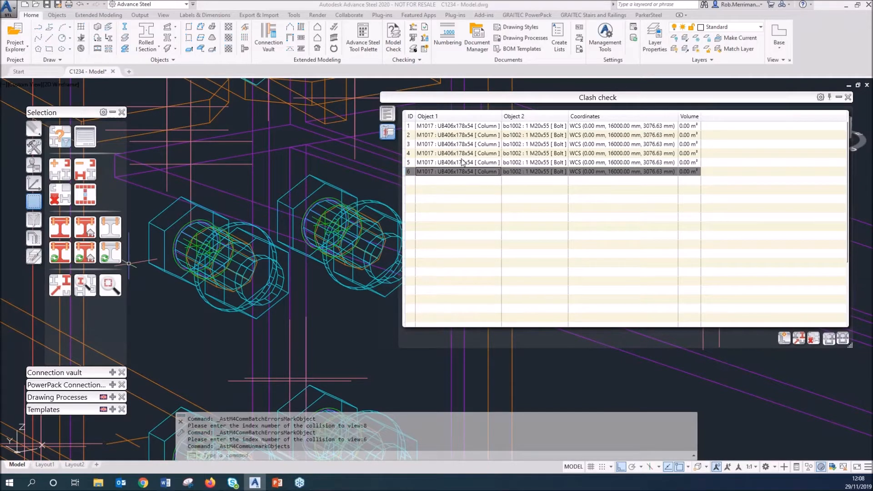
left_click(463, 162)
left_click(826, 339)
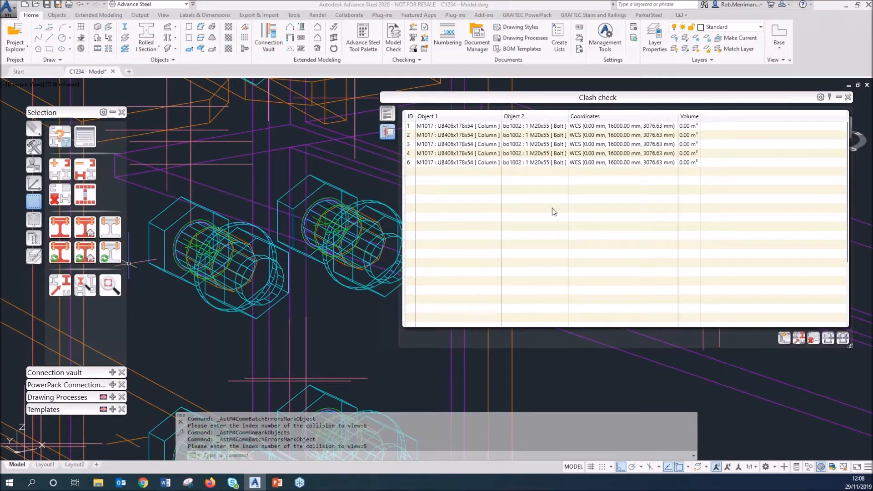
left_click(463, 163)
left_click(828, 339)
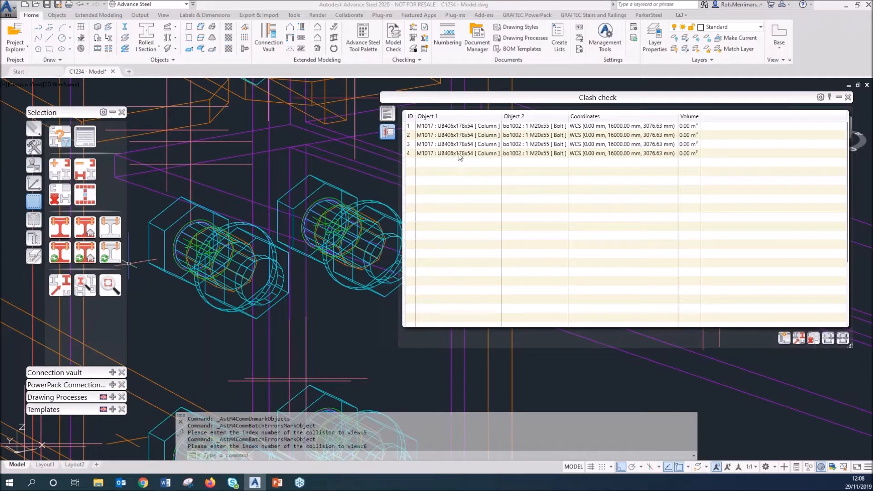
Remove clashes 4, 3 and 2 from the clash list and select clash 1.
left_click(460, 154)
left_click(828, 339)
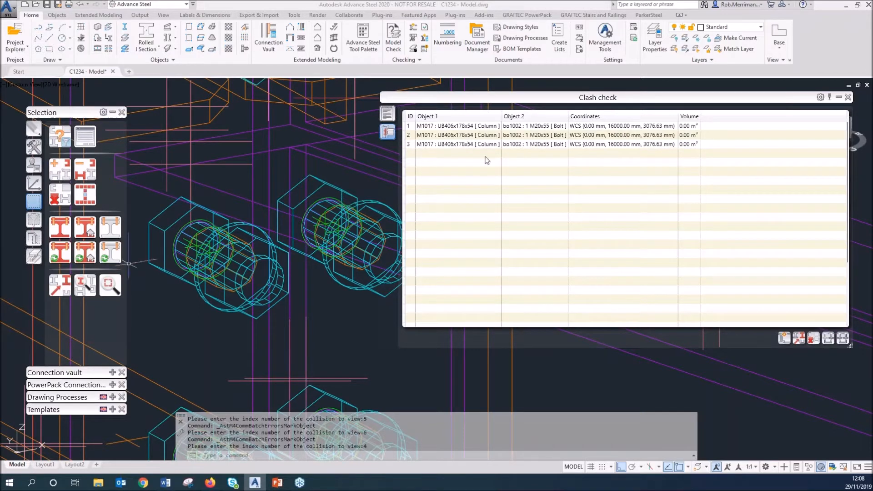
left_click(504, 144)
left_click(827, 338)
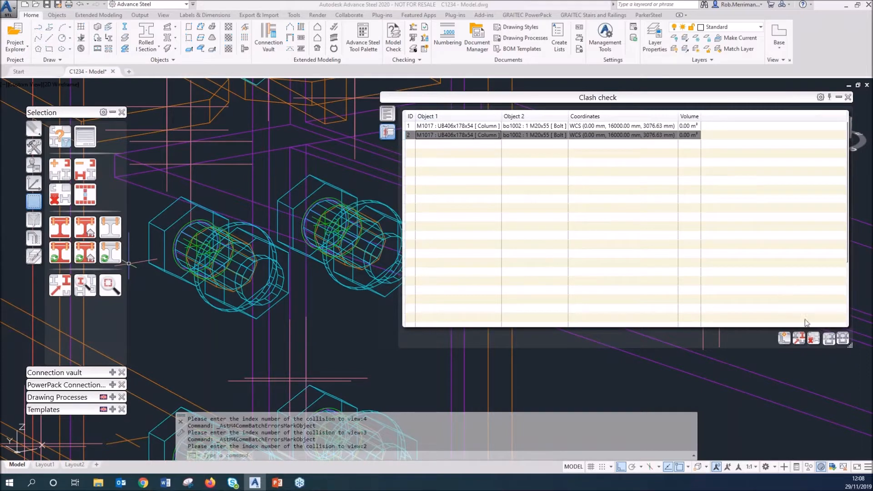
left_click(827, 339)
left_click(448, 128)
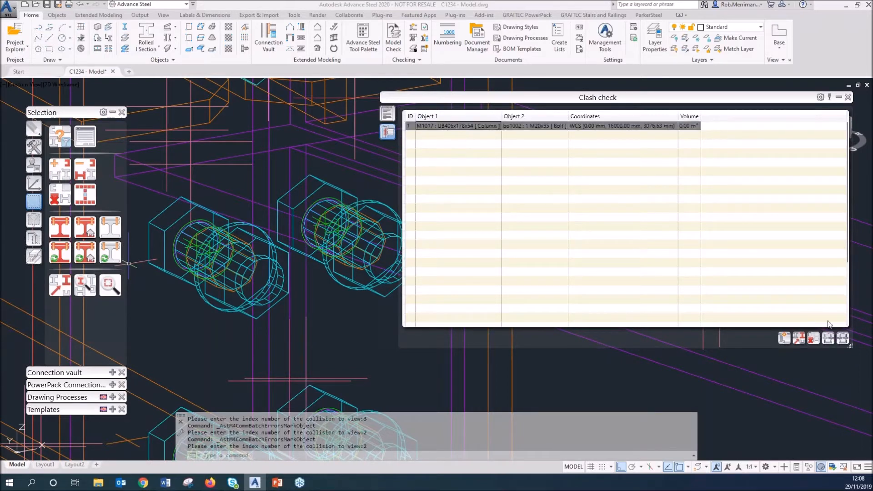
Remove the remaining clash 1 from the clash list and close the clash results.
left_click(826, 339)
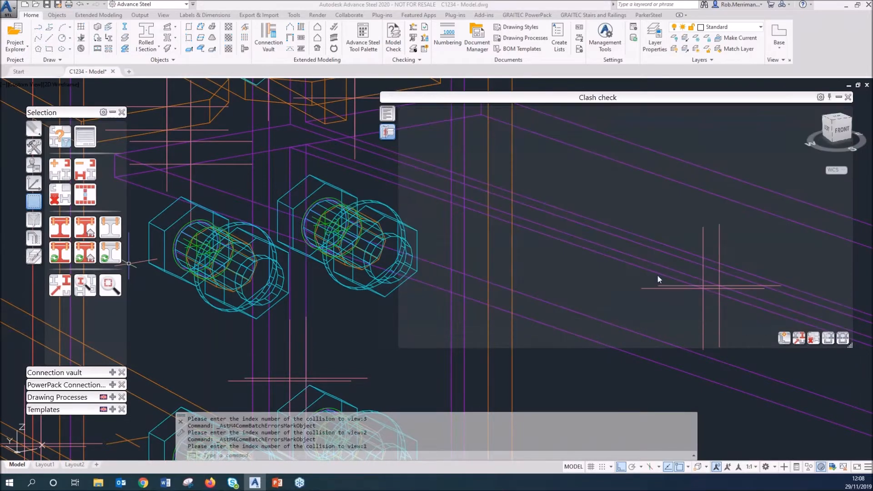
left_click(847, 96)
Select the eaves joint with its column and connected beams, and run the clash check on the selection.
scroll(382, 254, "down", 3)
left_click(491, 313)
left_click(284, 134)
left_click(417, 27)
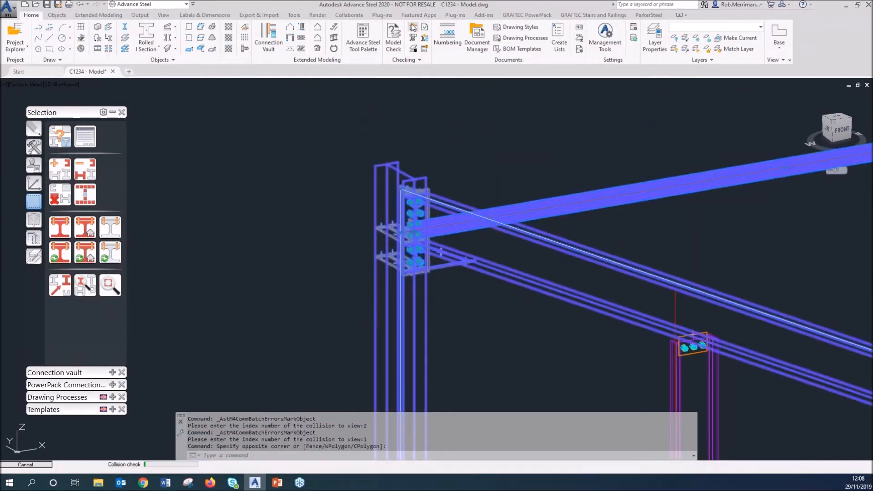
Review the collision check notifications and open the clash list.
left_click(384, 117)
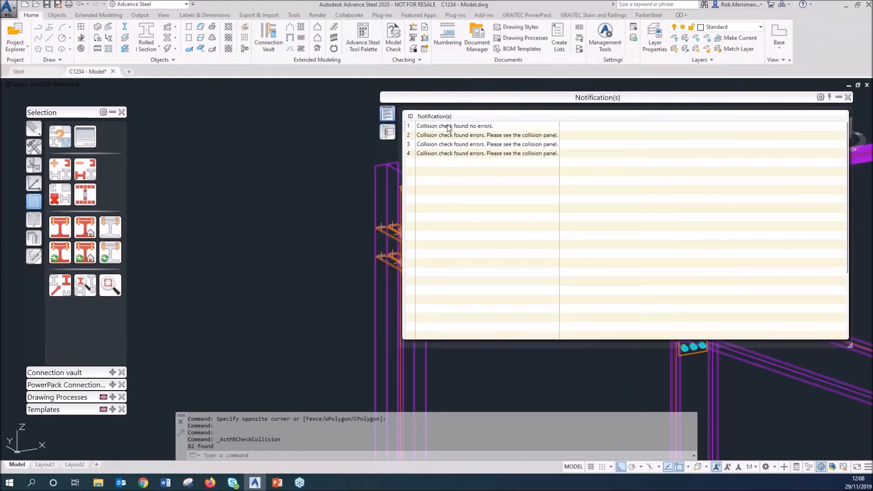
left_click(451, 127)
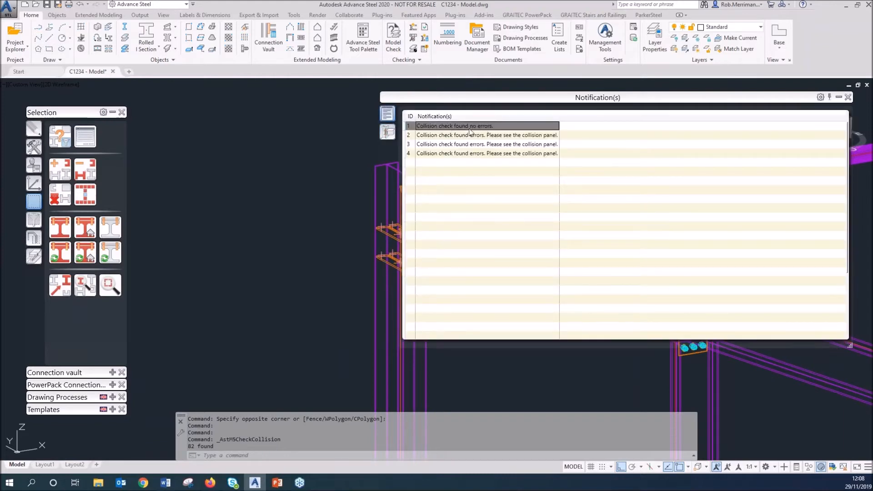
left_click(470, 154)
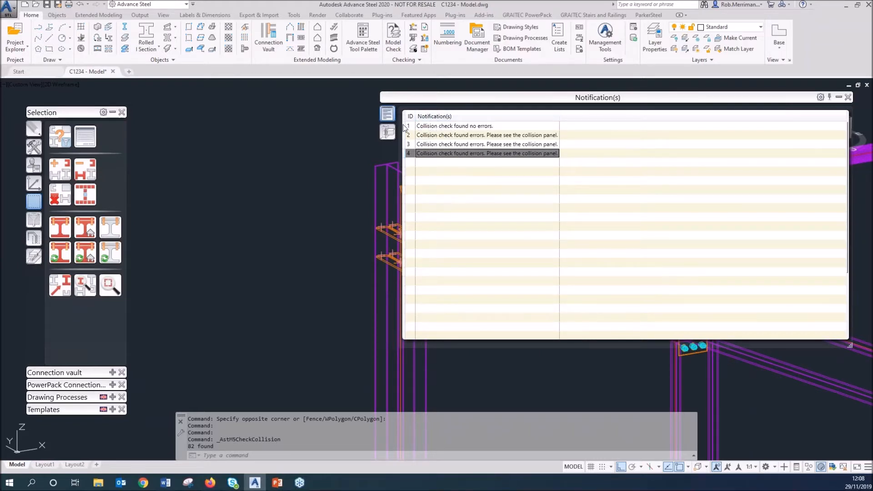
left_click(388, 133)
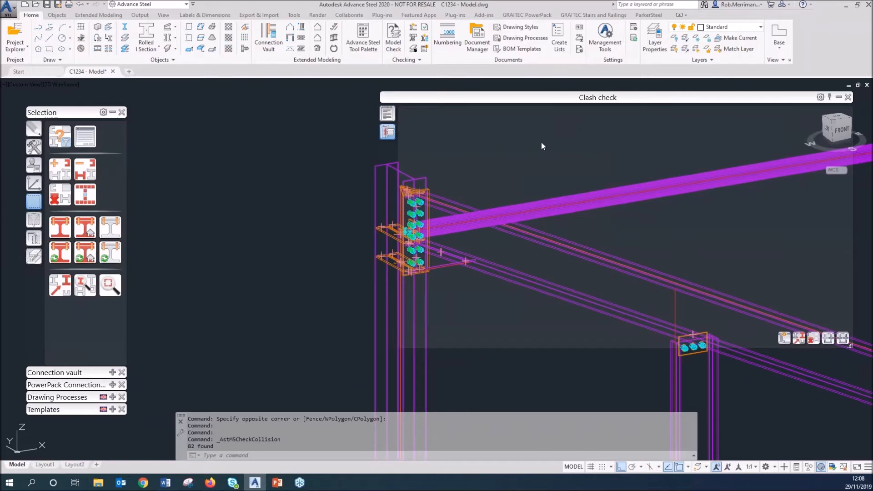
Restore the removed clashes between column M1017 and the M20x55 bolts to the clash list.
middle_click_drag(357, 174, 225, 187)
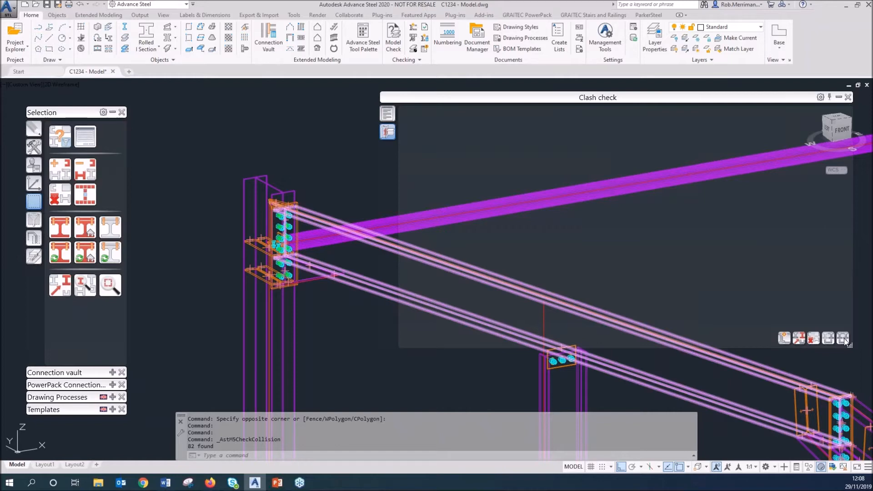
left_click(844, 338)
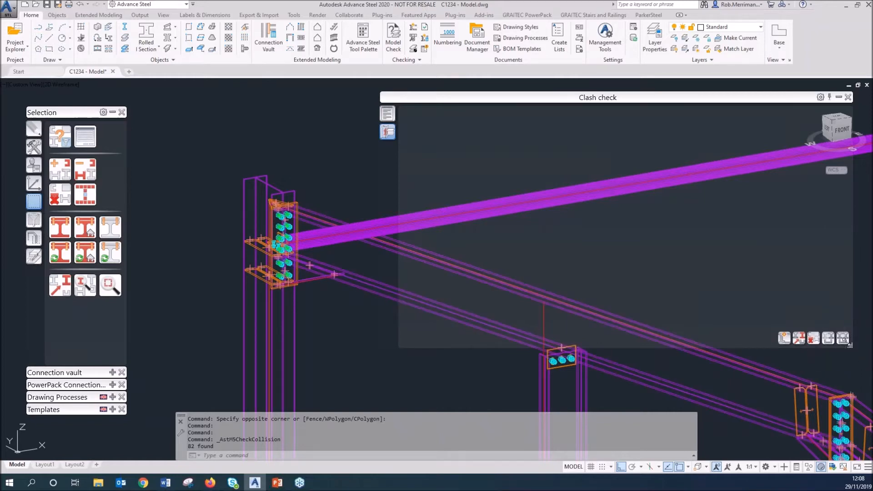
left_click(844, 339)
left_click(844, 338)
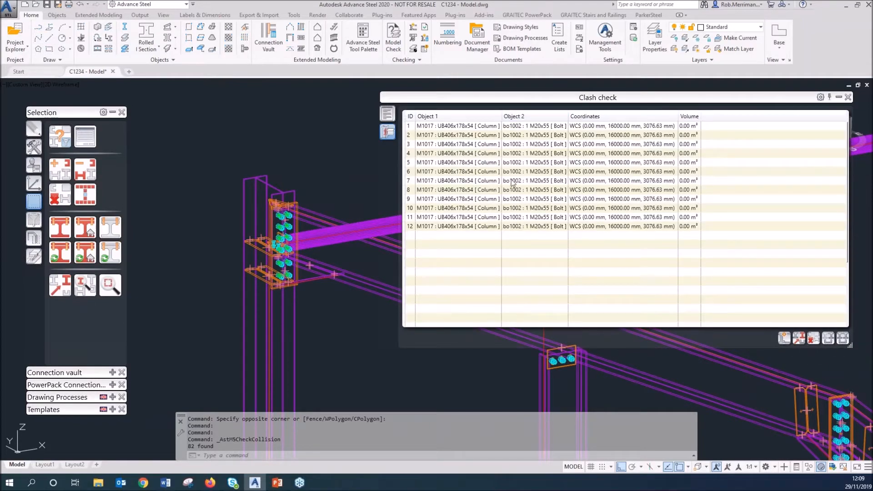
Locate clash 5 in the model and examine the bolts around it at the eaves connection.
left_click(476, 164)
left_click(292, 198)
scroll(270, 217, "down", 3)
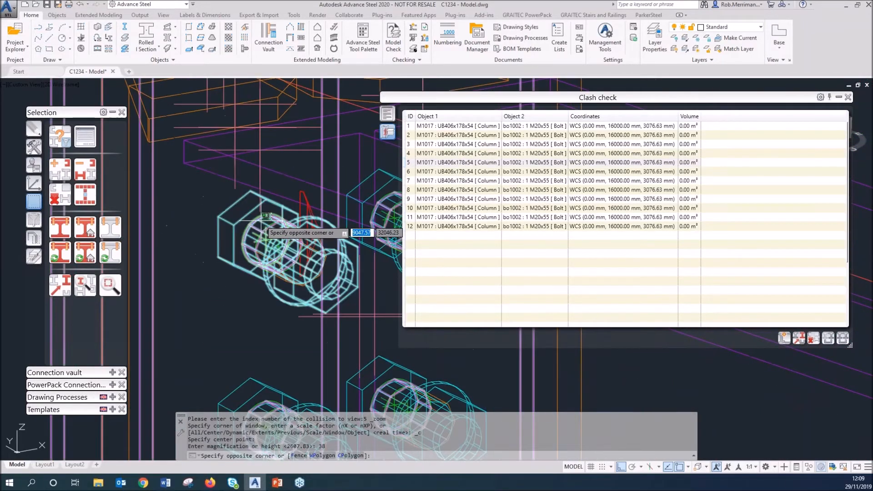
key("Escape")
scroll(220, 219, "down", 3)
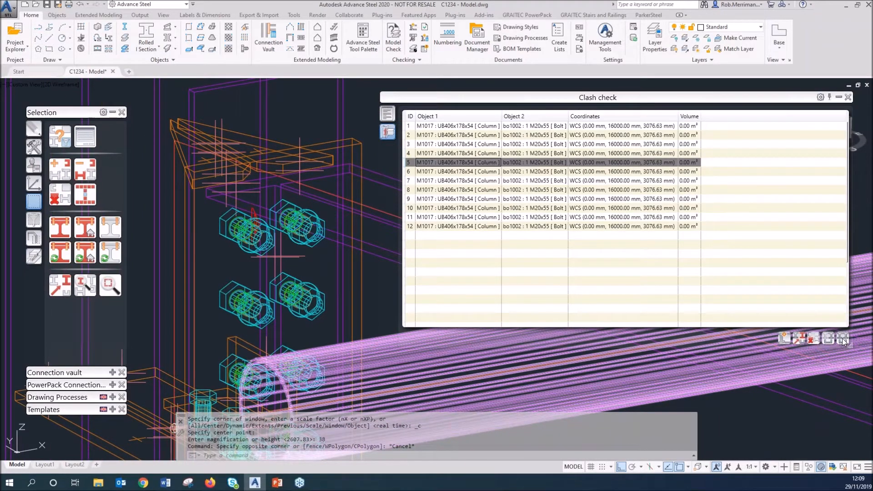
Unmark the highlighted objects of clash 5 and close the clash results.
left_click(843, 340)
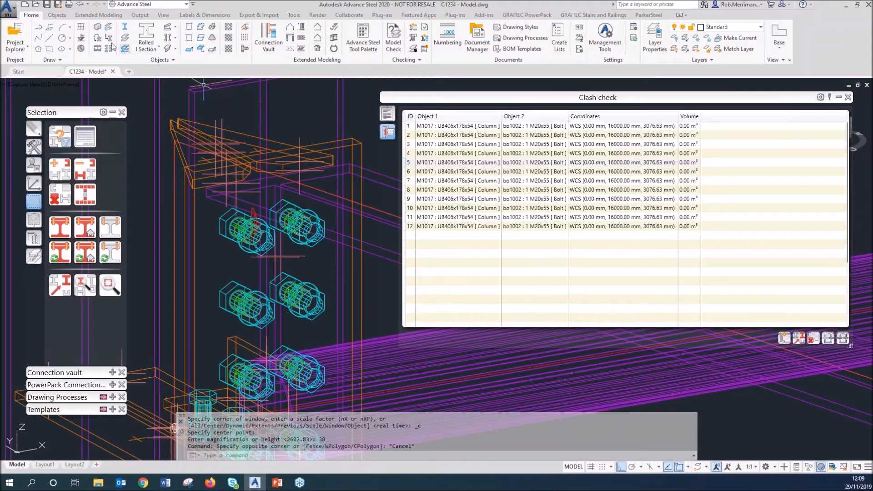
left_click(509, 163)
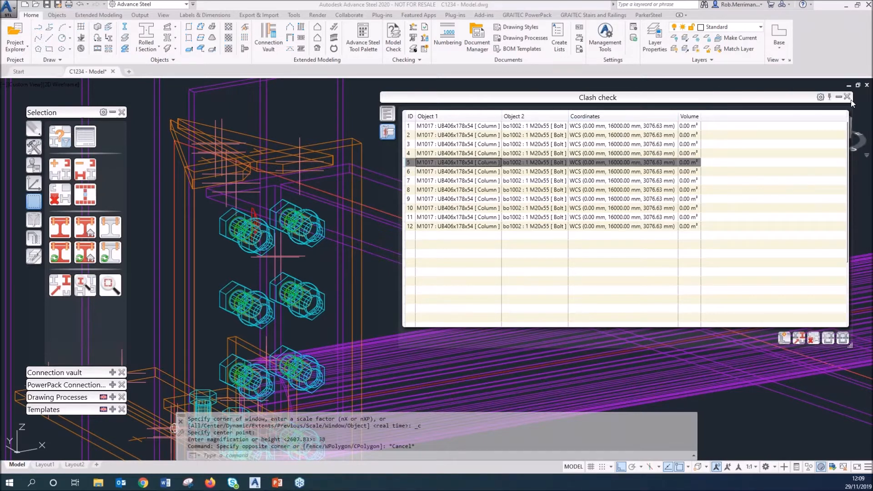
left_click(813, 337)
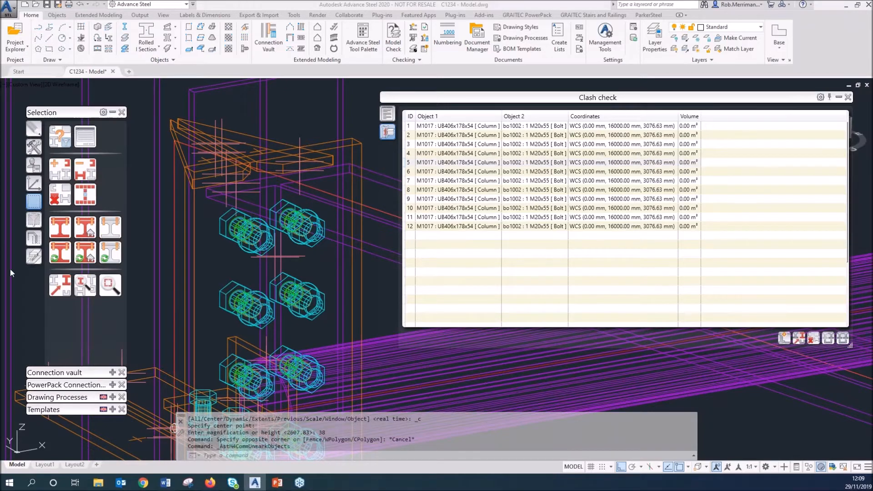
left_click(848, 98)
scroll(319, 216, "down", 4)
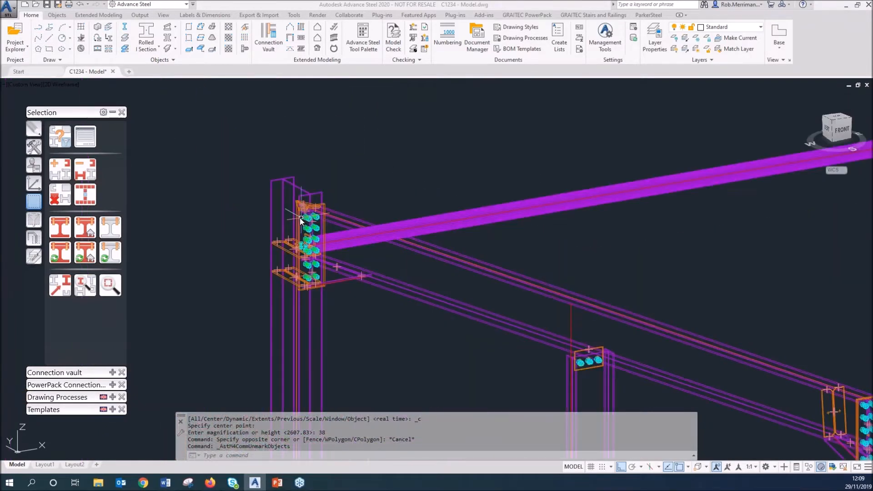
scroll(300, 221, "down", 5)
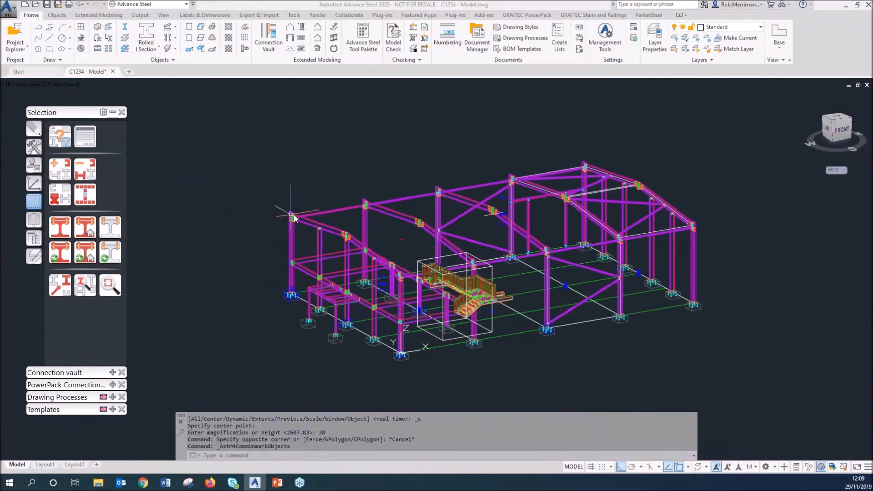
Create a new drawing from a template on the start page.
left_click(32, 71)
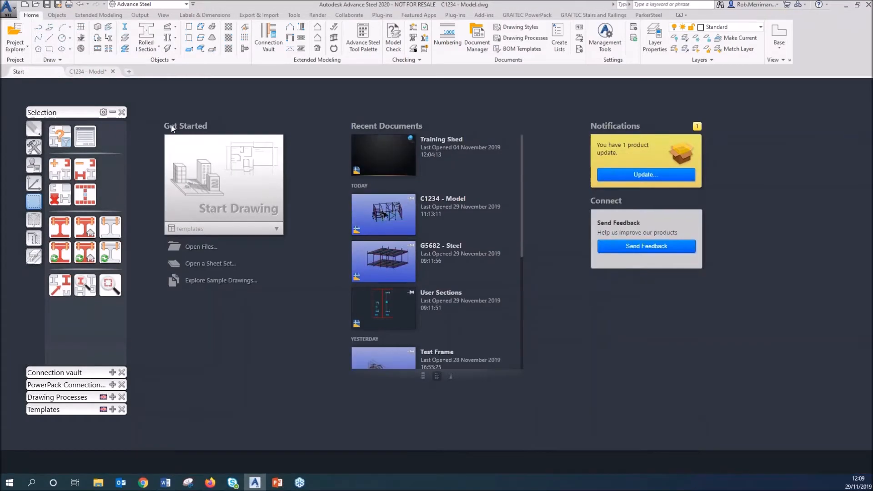
left_click(189, 229)
left_click(202, 266)
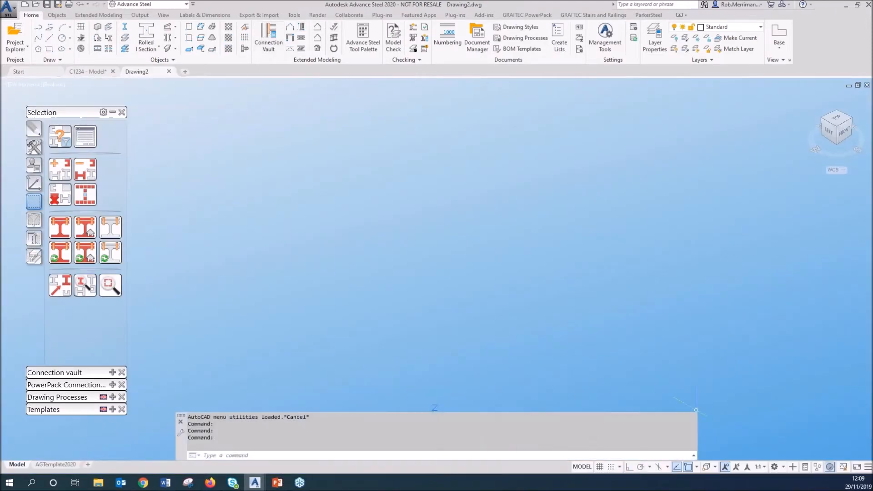
Turn on Ortho and place a portal frame by its column base points and apex height, keeping the default properties.
key("F8")
left_click(290, 28)
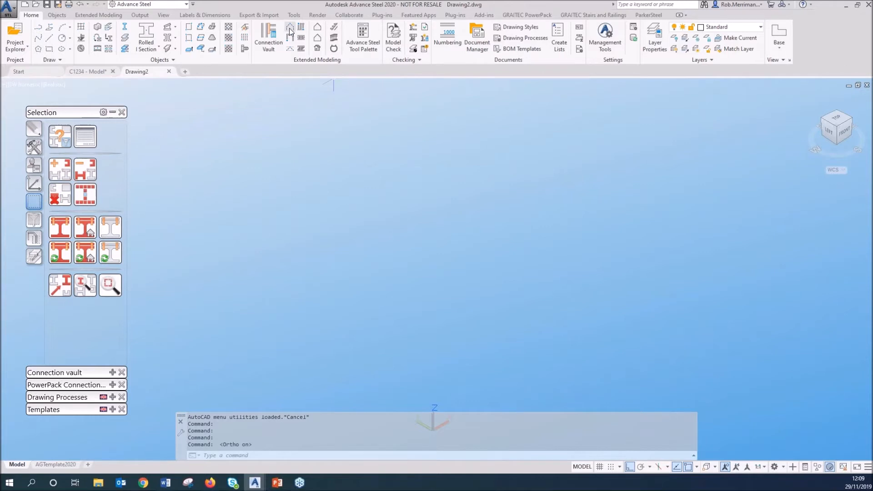
left_click(353, 225)
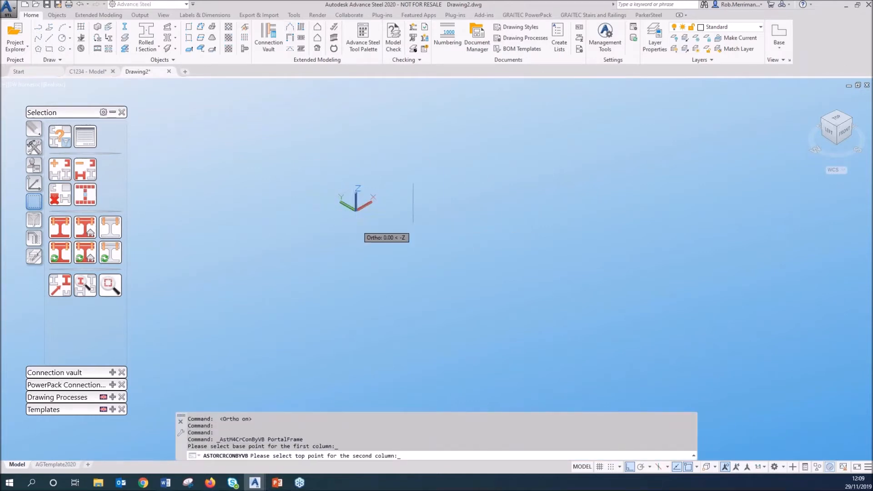
left_click(489, 165)
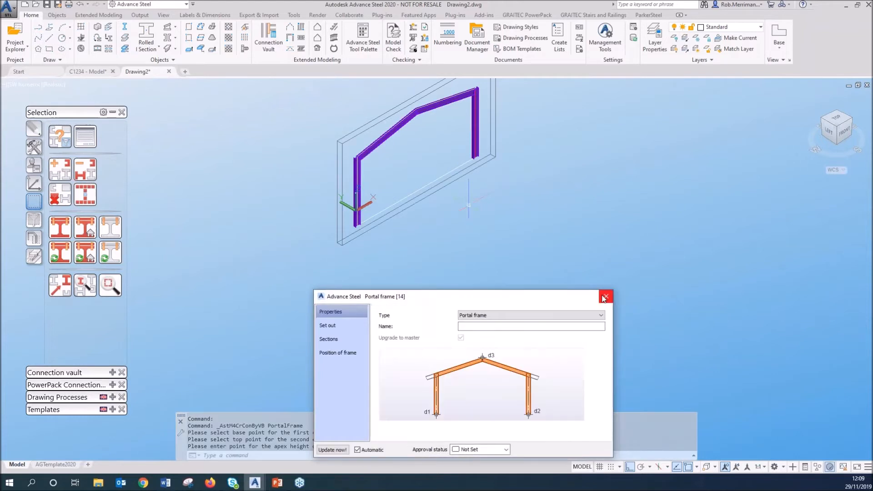
left_click(606, 296)
Add an Eaves haunch to flange connection between the portal frame's first column and its adjoining rafter.
left_click(112, 112)
left_click(113, 125)
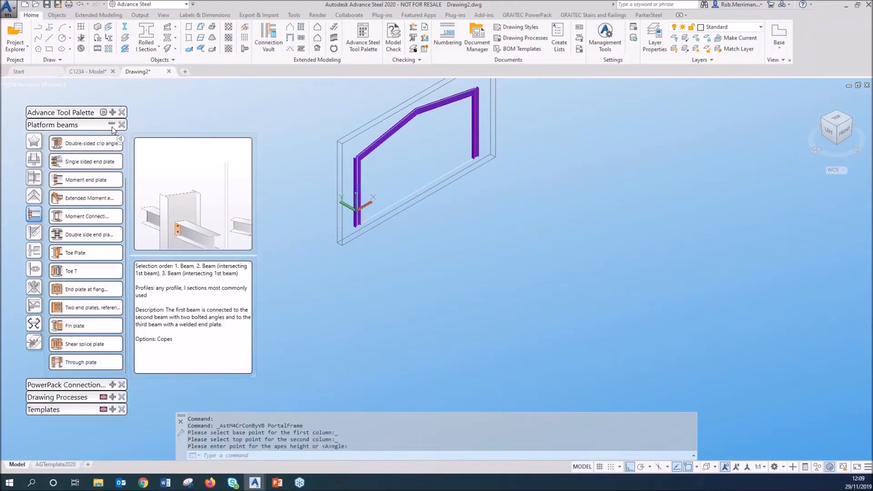
left_click(34, 141)
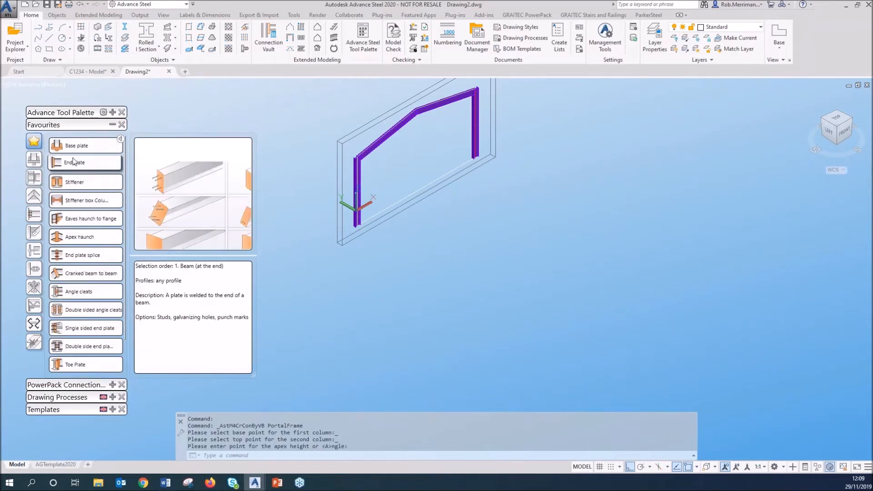
left_click(86, 218)
left_click(359, 180)
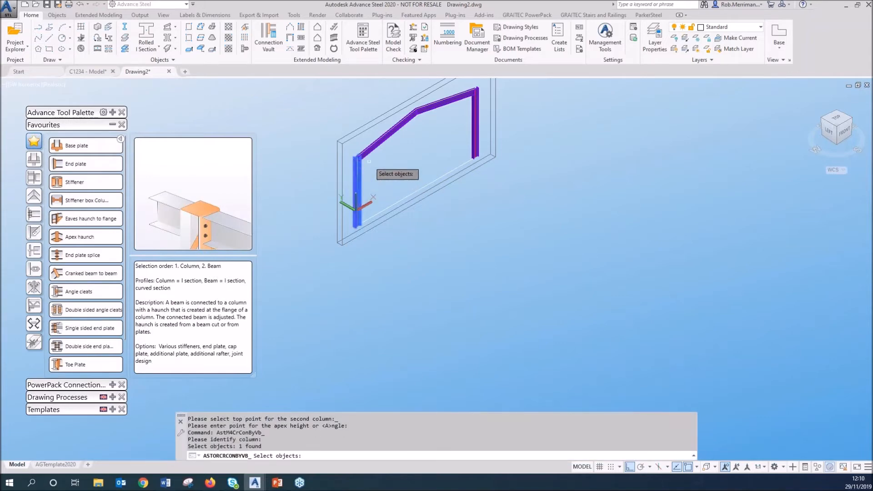
left_click(369, 151)
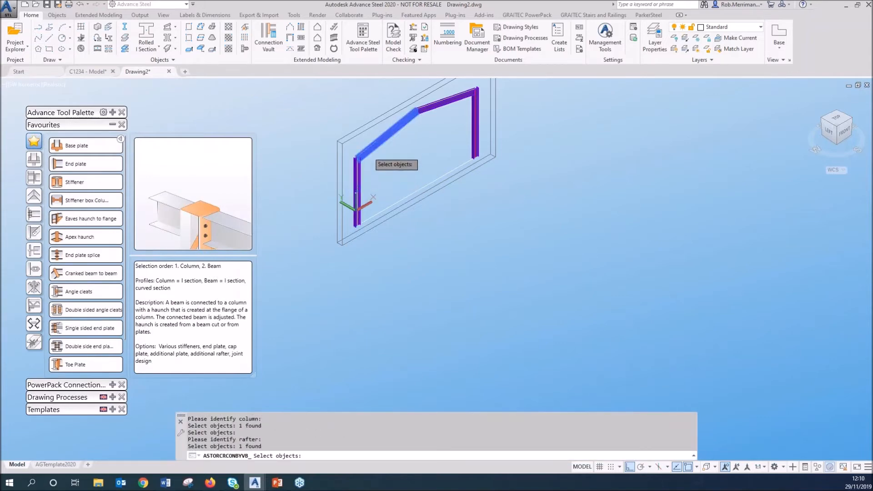
key("Return")
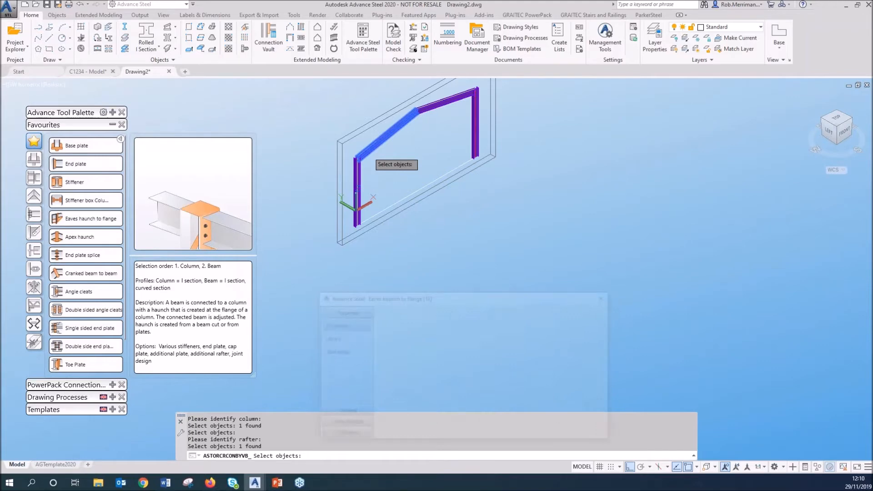
Run the clash check on the column, rafter and haunch objects at the new eaves joint, and close the notifications.
scroll(346, 148, "up", 5)
scroll(347, 148, "up", 1)
middle_click_drag(569, 269, 396, 231, "shift")
left_click(574, 337)
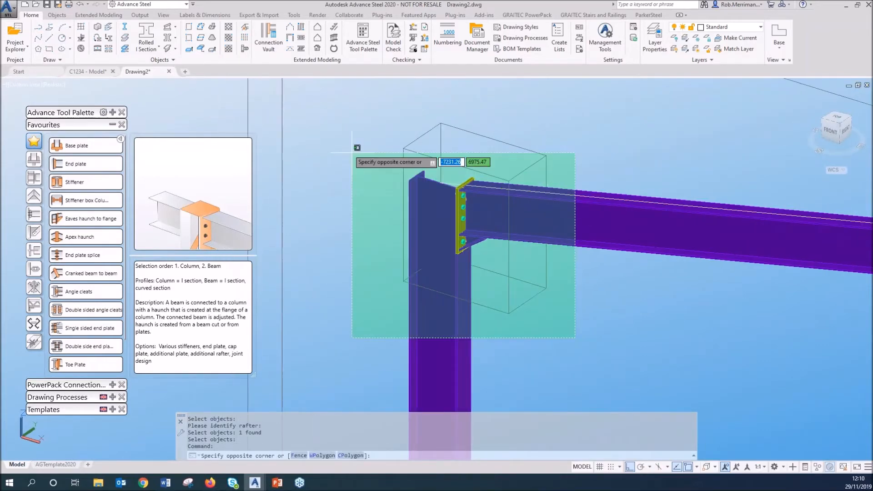
left_click(350, 151)
left_click(413, 27)
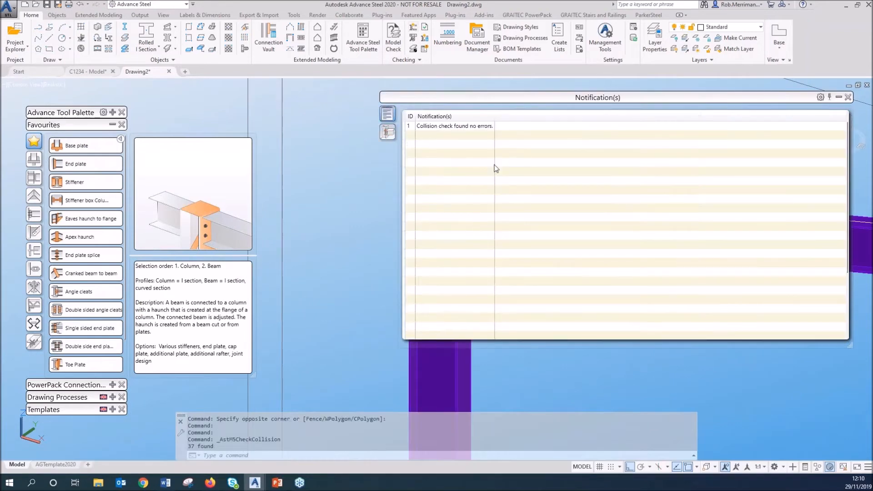
left_click(847, 97)
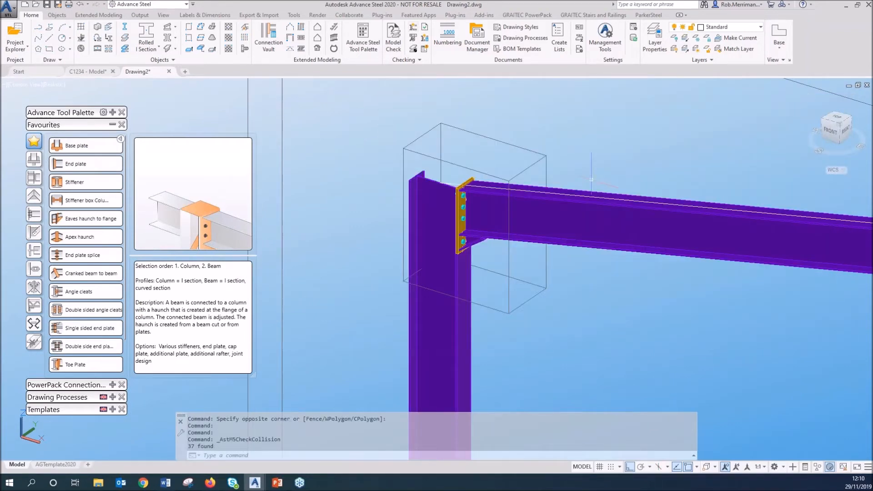
Switch back to the C1234 - Model drawing.
scroll(350, 235, "down", 5)
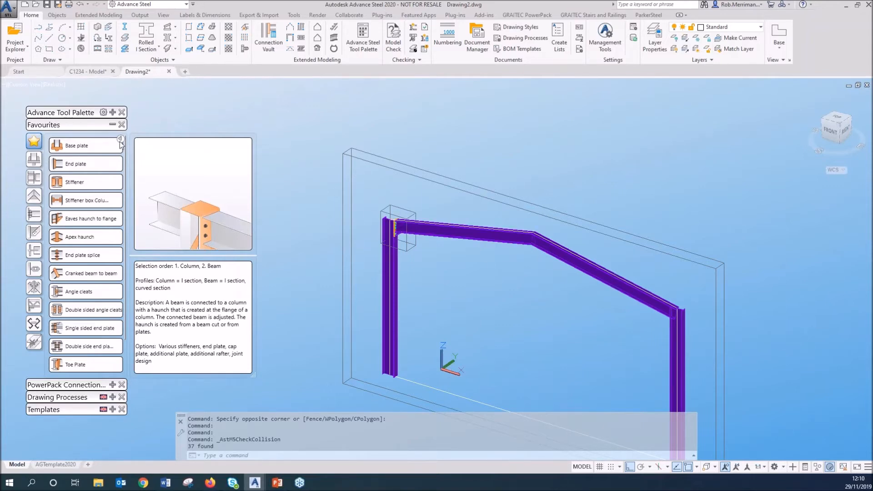
mouse_move(96, 75)
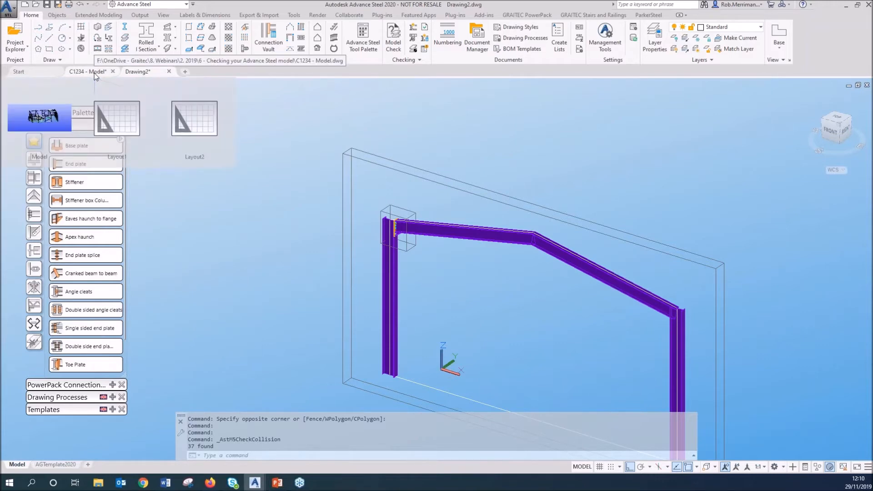
left_click(94, 72)
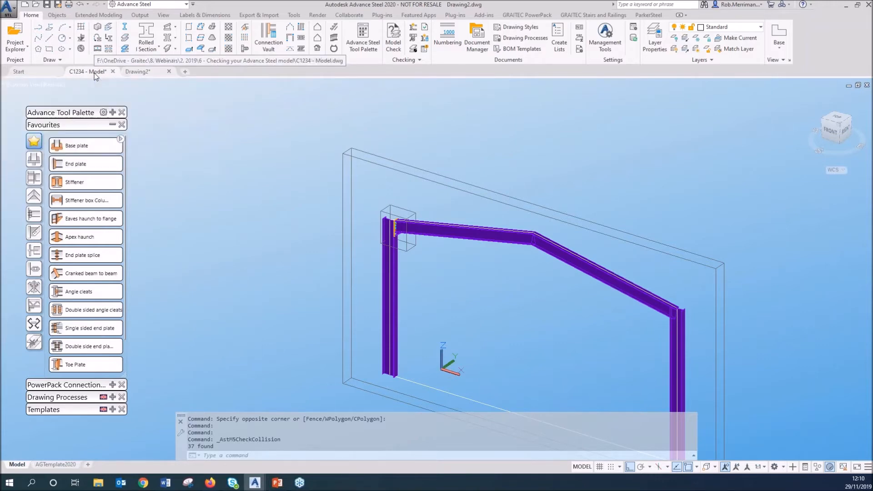
Select the rafters and apex haunch of a portal frame and run the clash check on them.
scroll(357, 203, "up", 10)
scroll(358, 203, "up", 4)
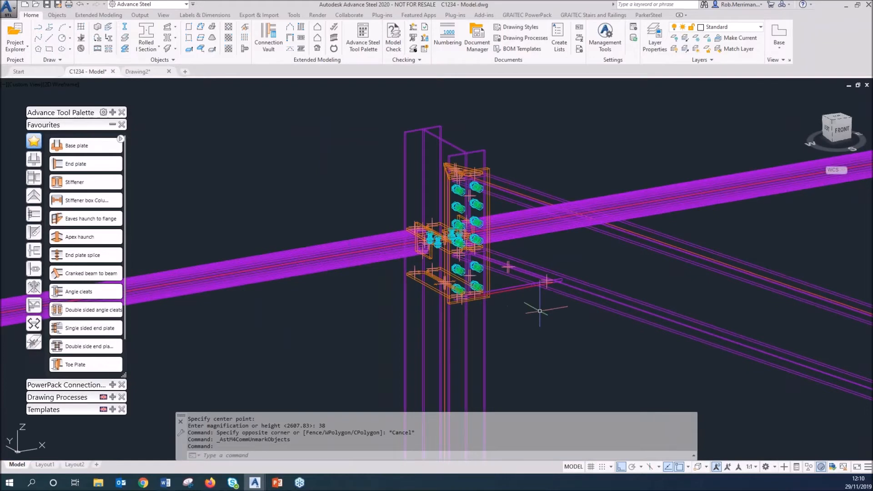
scroll(384, 208, "down", 10)
scroll(441, 246, "up", 6)
left_click(425, 251)
left_click(346, 160)
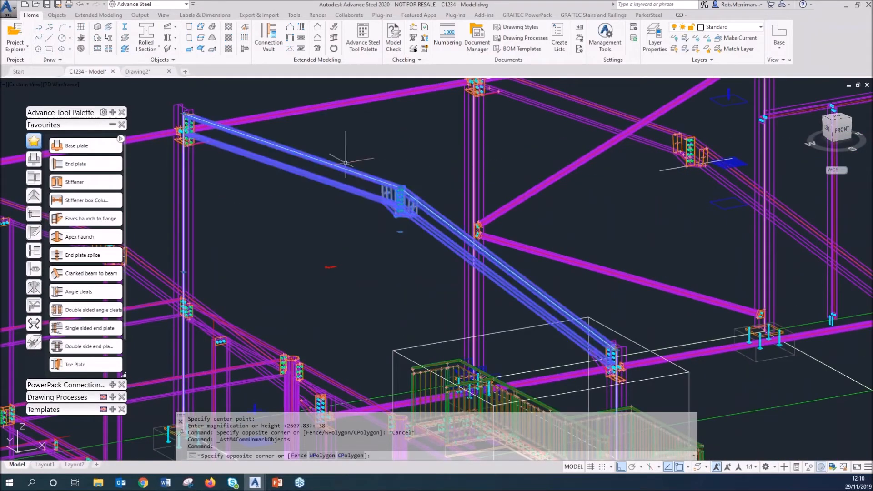
left_click(413, 26)
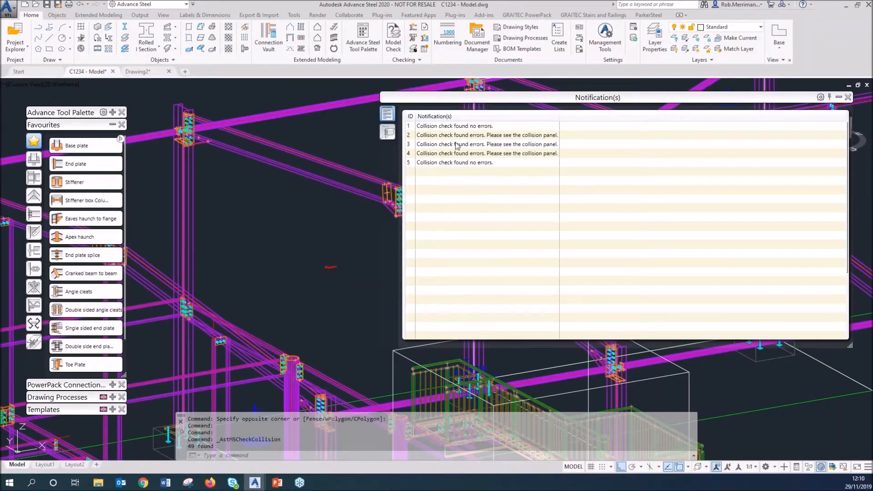
Review the latest collision check notification for the rafters and apex haunch, and close the notifications.
left_click(450, 163)
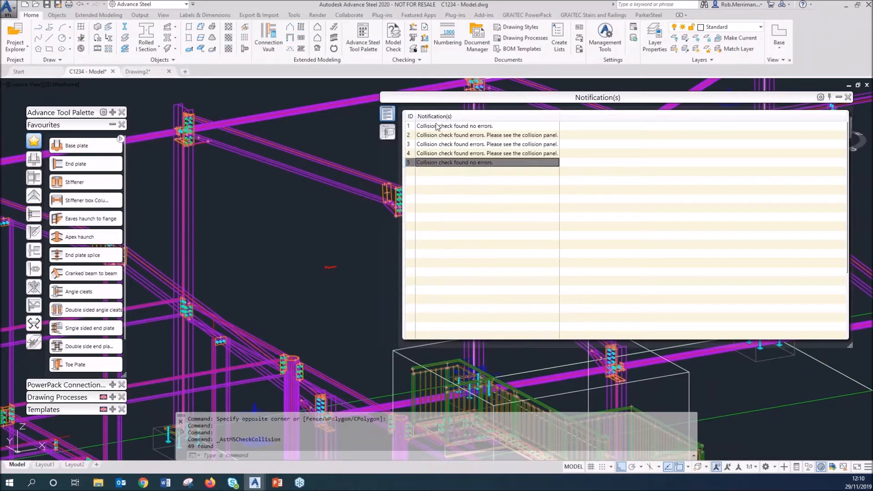
key("alt+Tab")
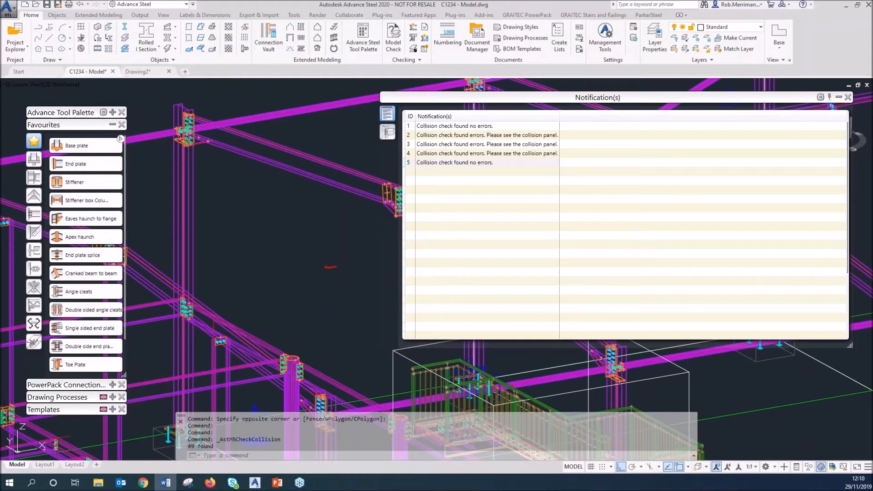
key("alt+Tab")
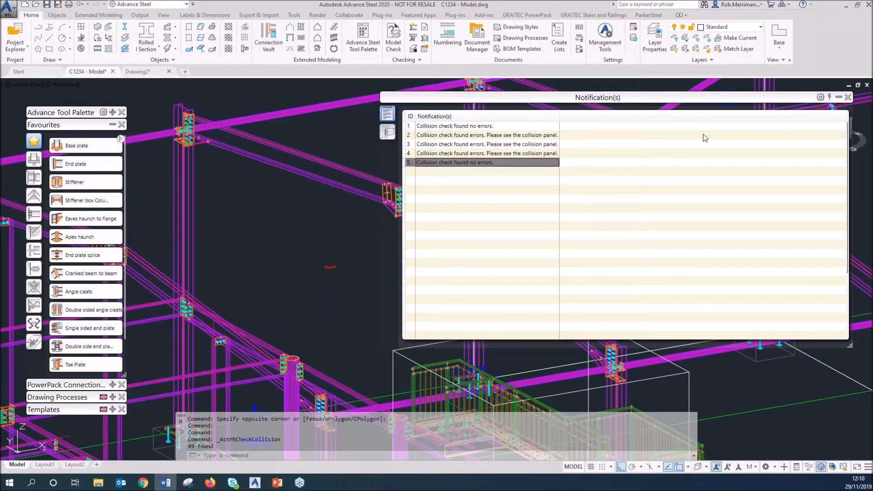
left_click(847, 97)
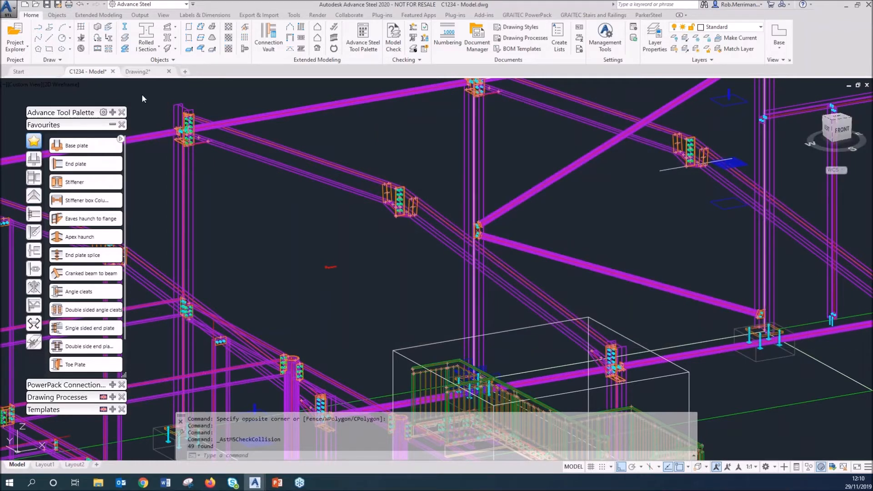
Set the Realistic visual style and run the clash check on the column base at the model origin with its concrete footing.
left_click(50, 86)
left_click(87, 108)
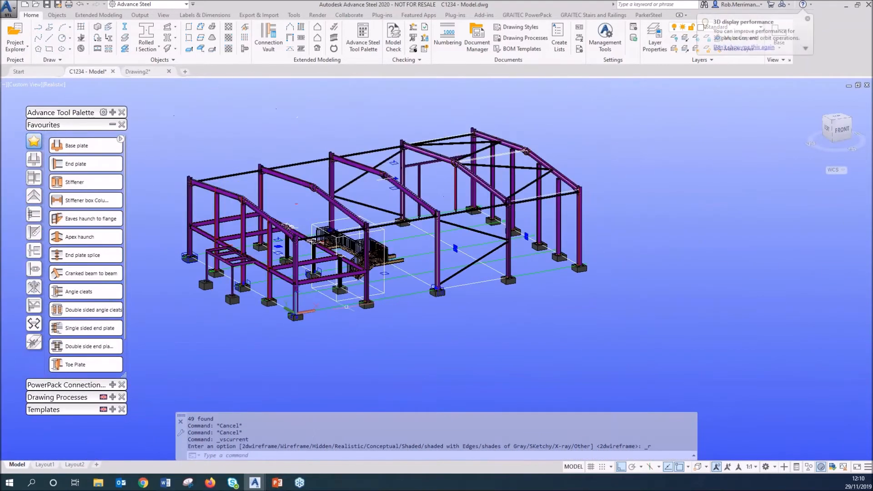
scroll(346, 307, "up", 10)
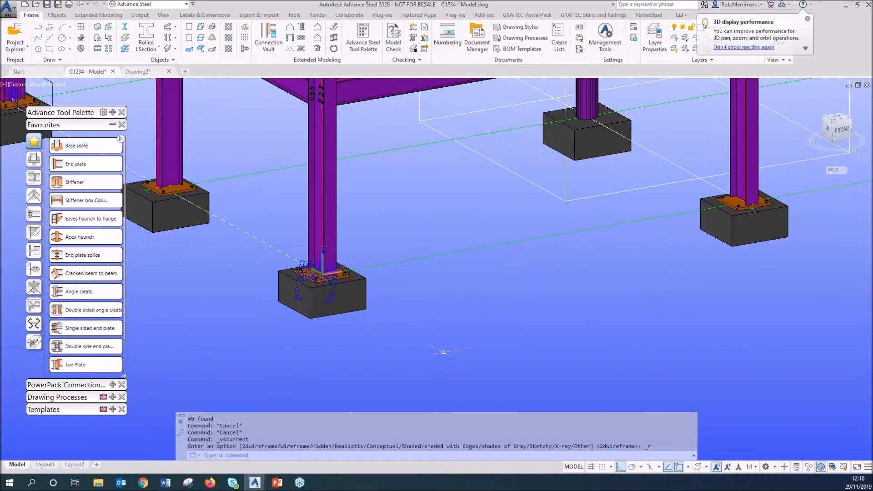
left_click(458, 360)
left_click(253, 230)
left_click(412, 30)
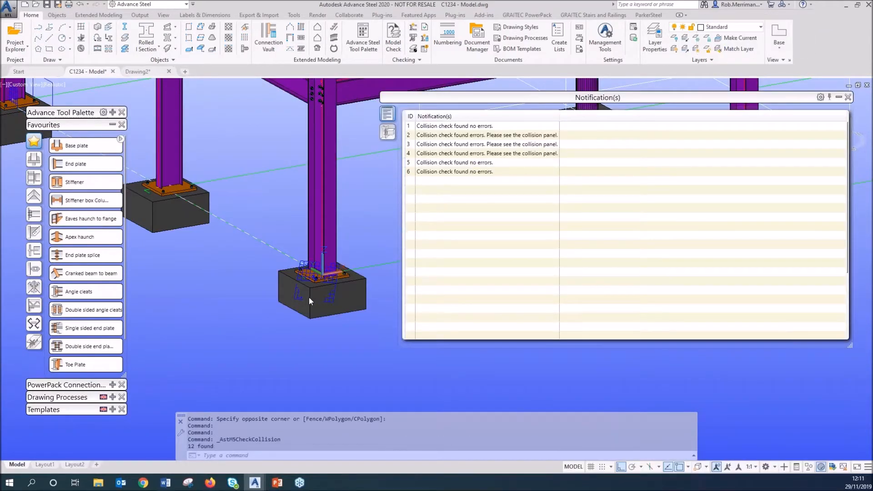
Enable the isolated footing beneath the column for collision check in its behaviour properties, and close the notifications.
scroll(347, 292, "up", 5)
double_click(347, 292)
left_click(340, 380)
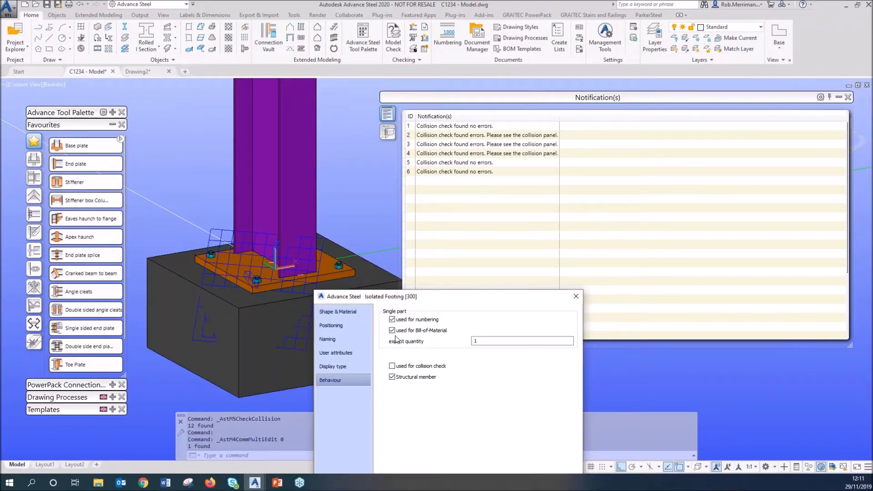
left_click(575, 296)
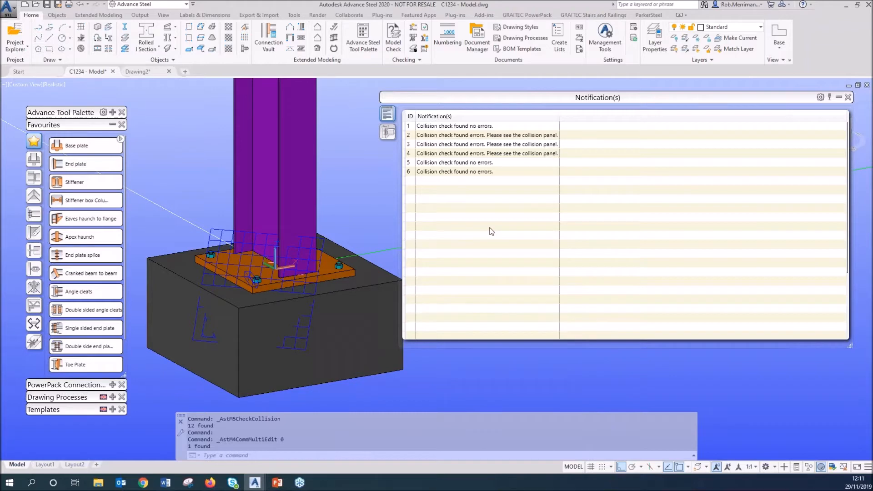
left_click(846, 98)
Rerun the clash check on the column base and footing, and locate the listed foundation clash in the model.
scroll(523, 336, "down", 3)
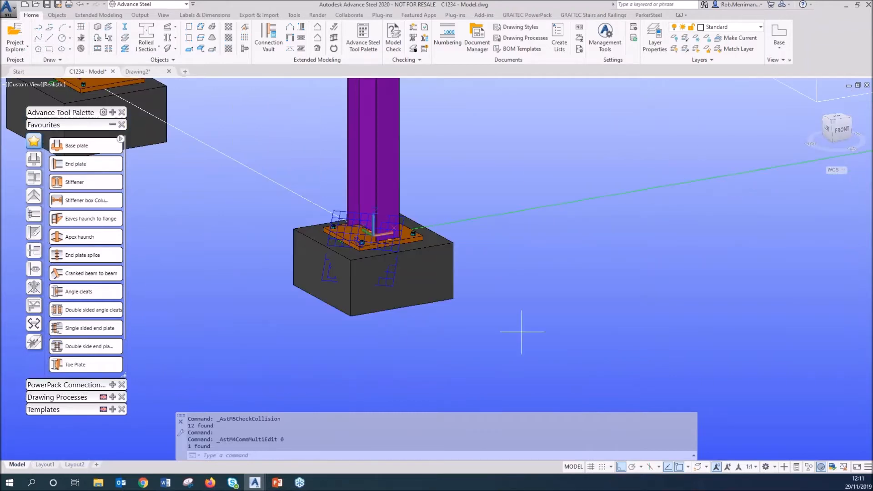
left_click(522, 335)
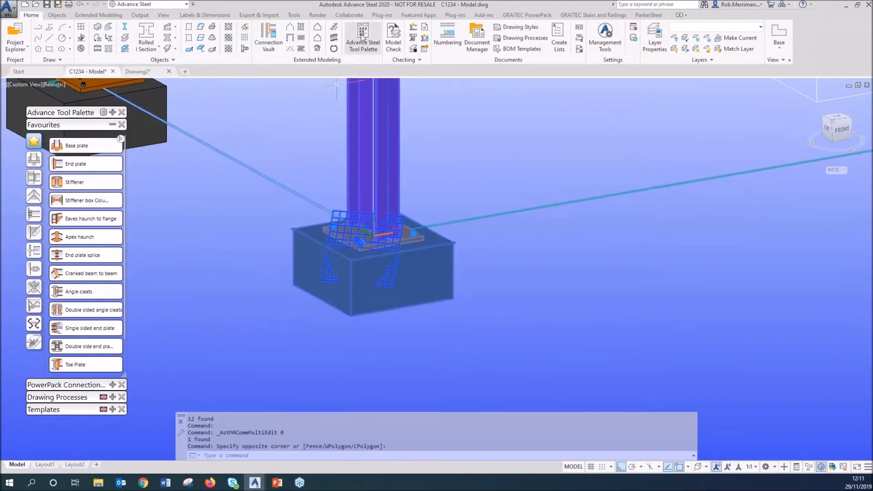
left_click(414, 28)
left_click(468, 128)
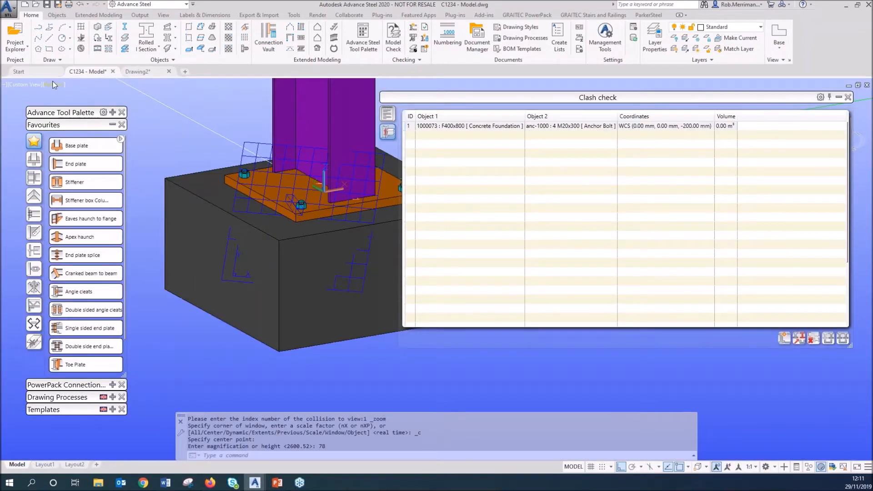
Set the view to 2D Wireframe and select the marked anchor bolts to examine them inside the footing.
left_click(54, 84)
left_click(77, 107)
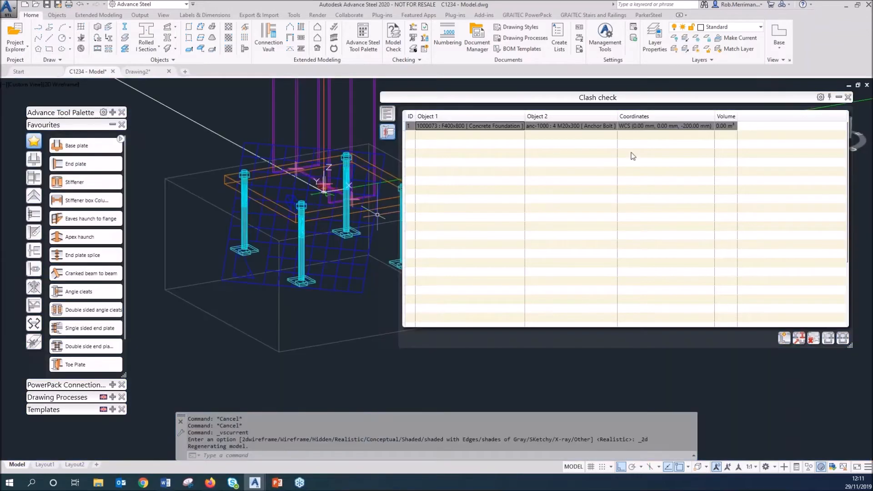
left_click(113, 114)
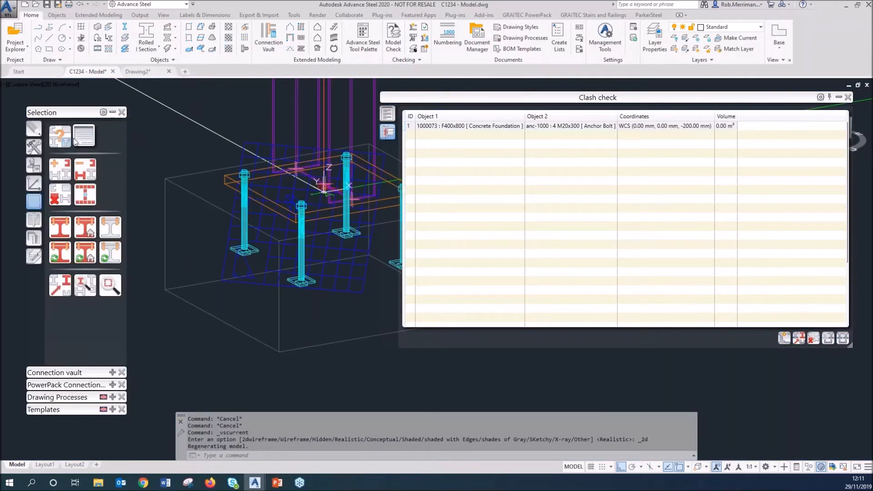
left_click(83, 194)
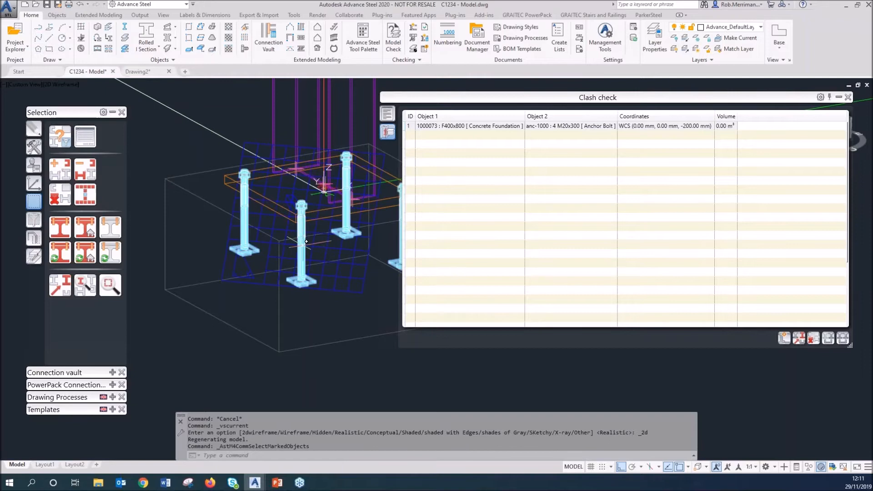
middle_click_drag(312, 287, 300, 321, "shift")
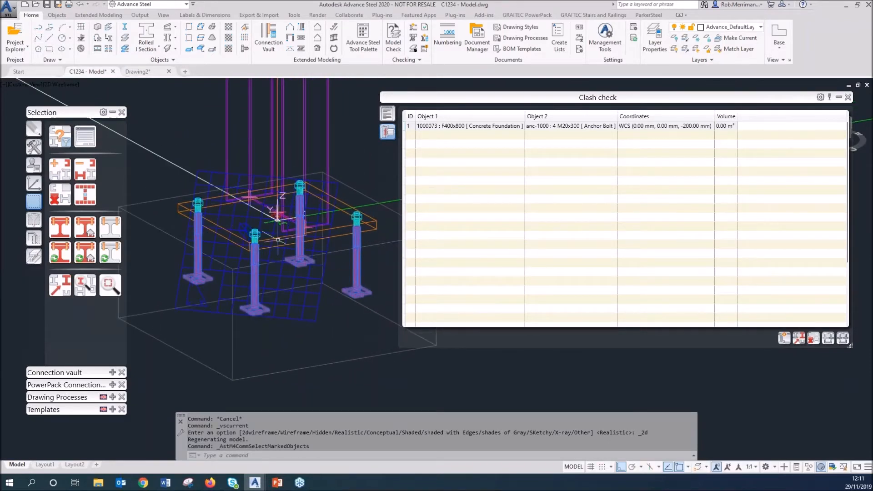
Pick the concrete foundation and anchor bolt clash in the list, and close the clash check results.
left_click(457, 127)
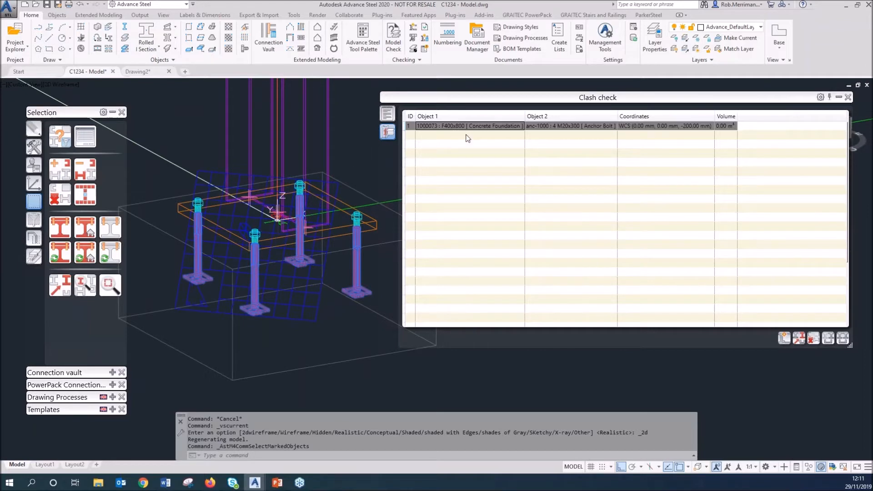
left_click(827, 339)
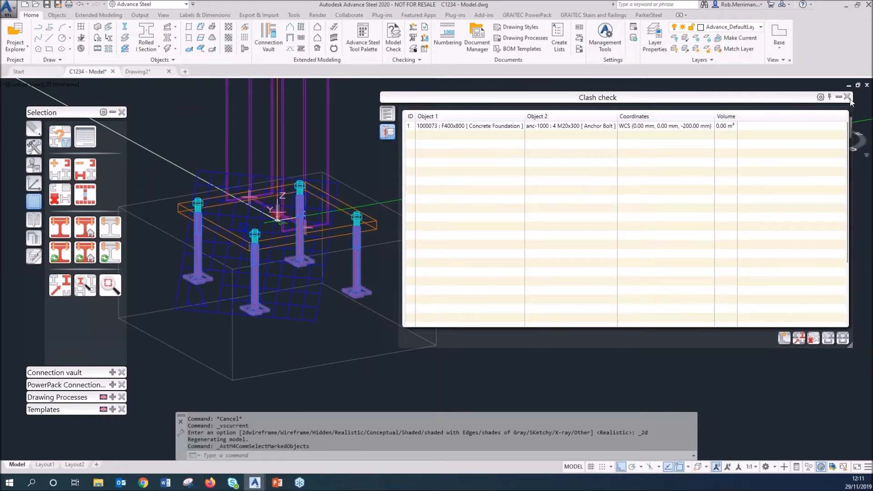
left_click(848, 97)
Exclude the isolated footing from collision check in its behaviour properties.
double_click(418, 224)
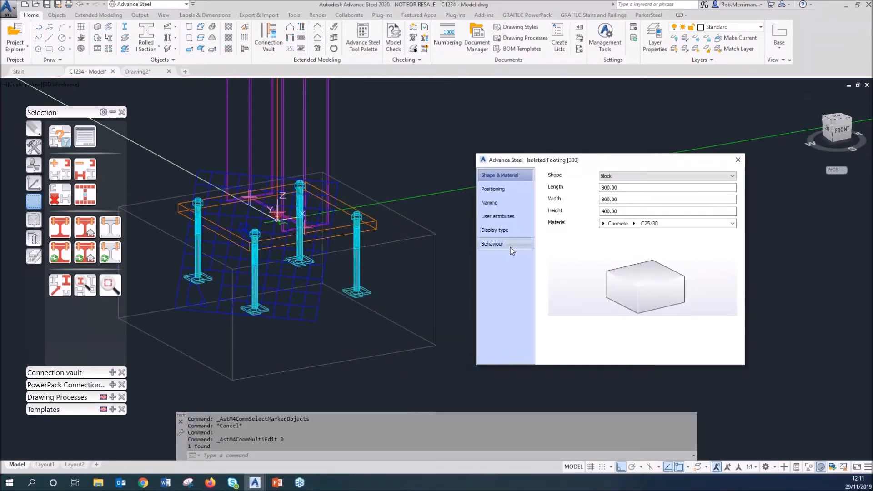
left_click(510, 247)
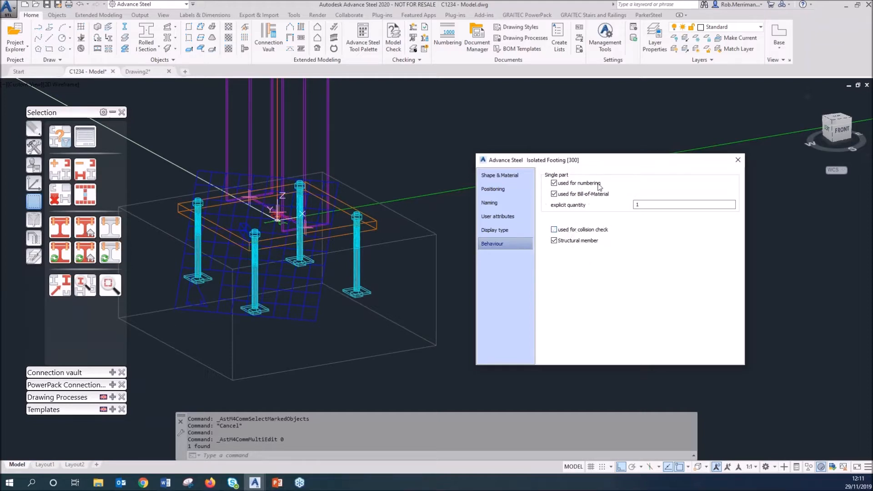
left_click(737, 160)
Run the clash check on the column base with the footing excluded, review the latest notification and close the notifications.
scroll(609, 183, "down", 5)
left_click(604, 281)
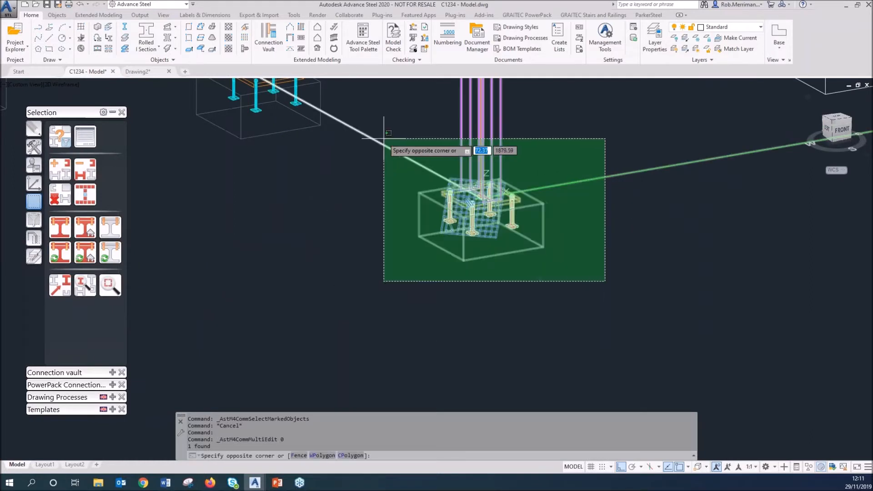
left_click(384, 140)
left_click(413, 28)
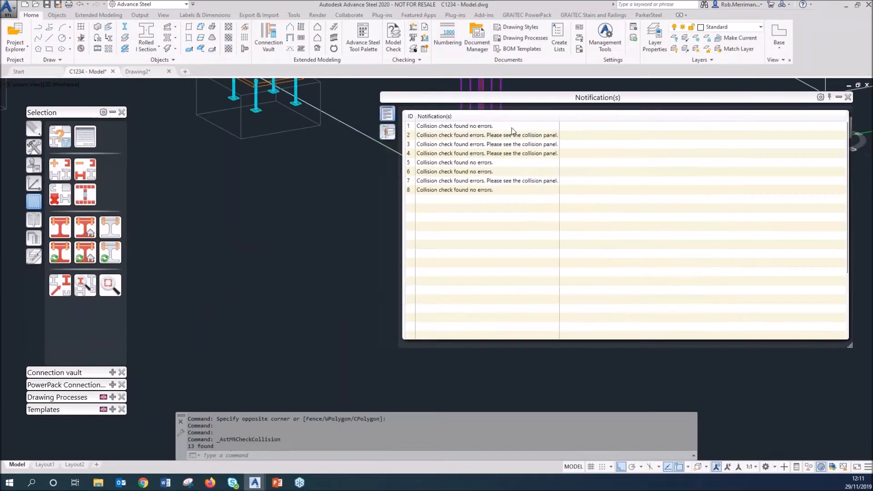
left_click(449, 190)
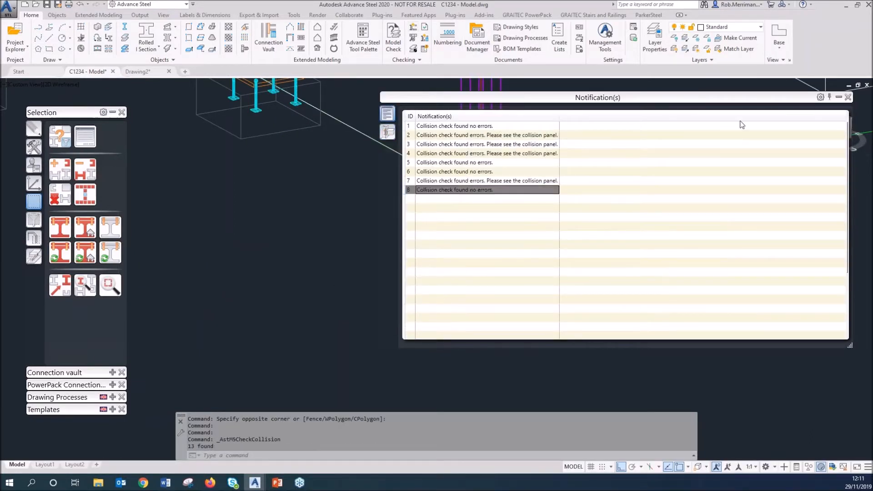
left_click(848, 97)
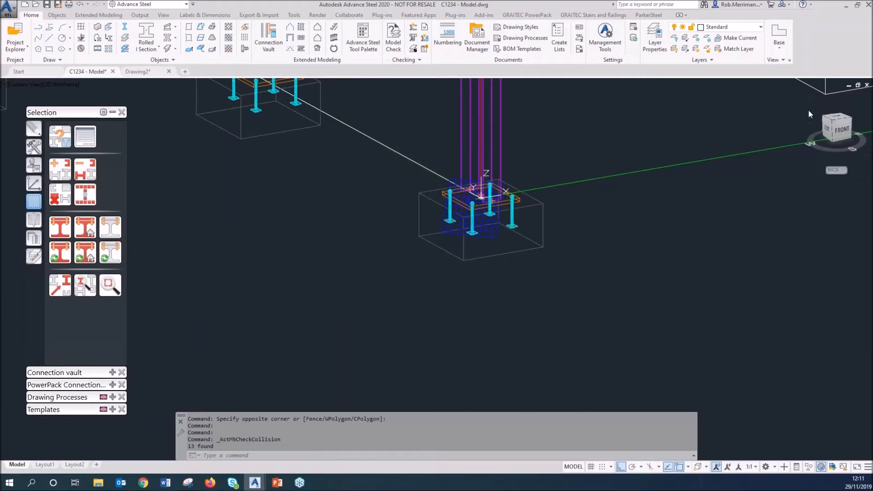
Return the column base view to the Realistic visual style.
left_click(544, 223)
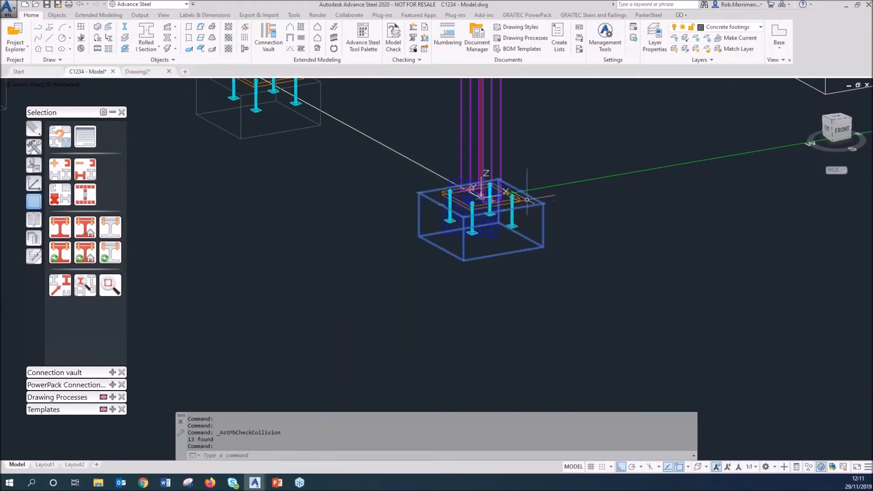
left_click(64, 85)
left_click(89, 137)
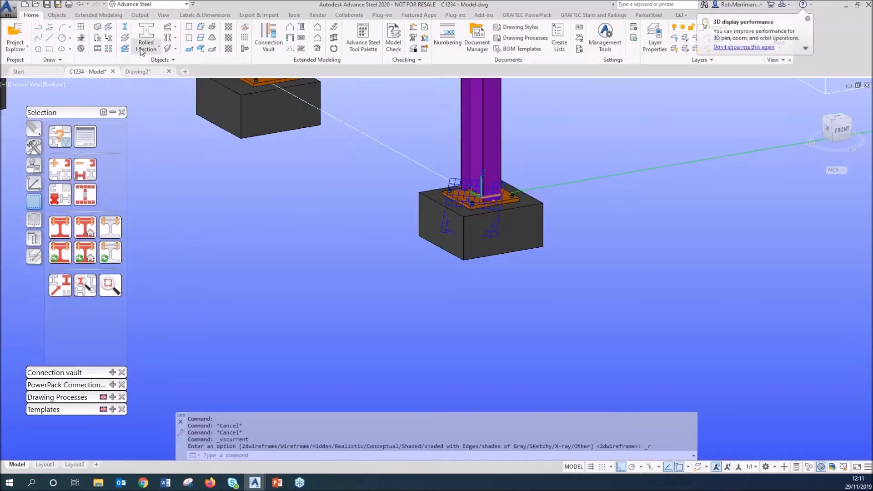
Place a rolled I section beam across the footing, snapping its start to the midpoint of the footing's top edge.
left_click(141, 51)
left_click(139, 72)
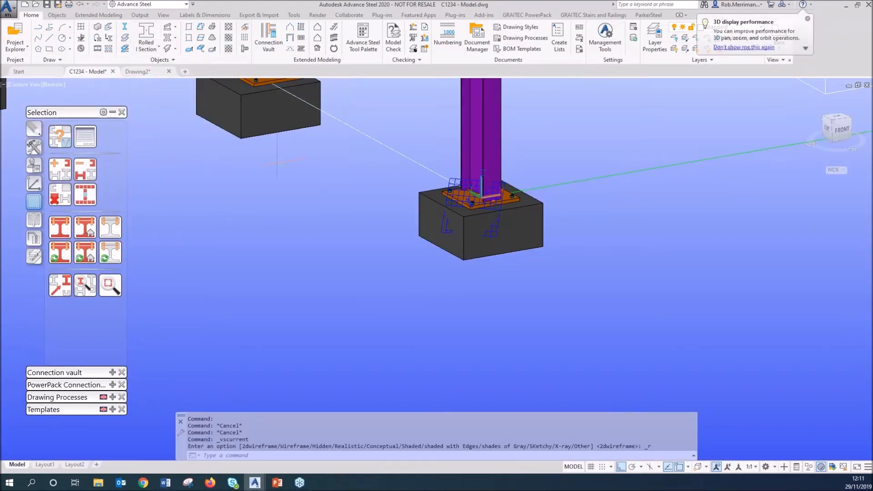
right_click(432, 200, "shift")
left_click(456, 271)
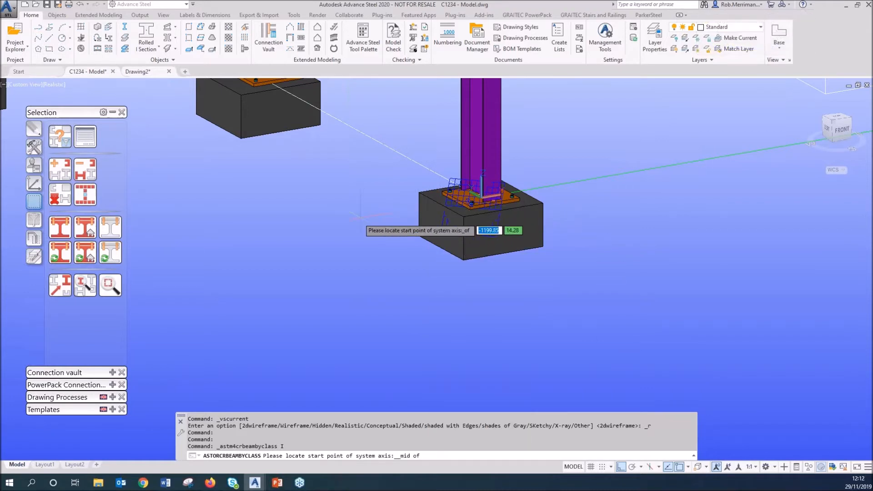
left_click(436, 205)
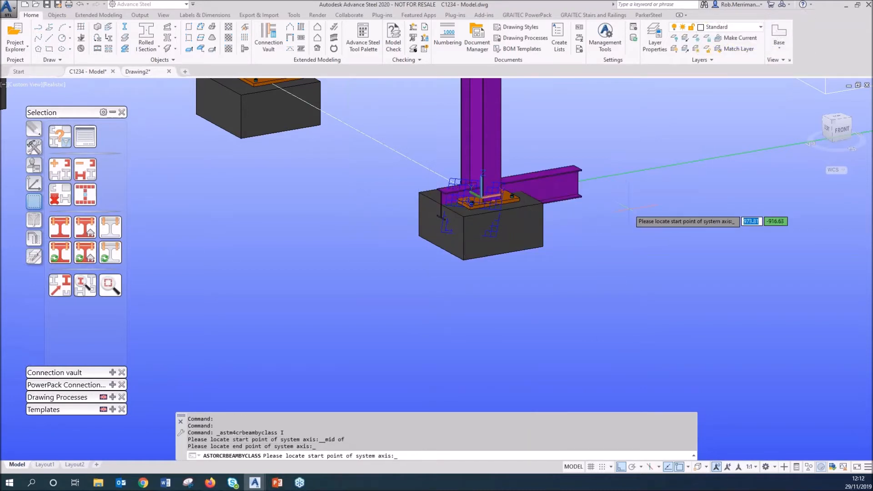
Offset the new beam so its top flange lies on the system axis, and stretch its start point out beyond the footing.
left_click(577, 209)
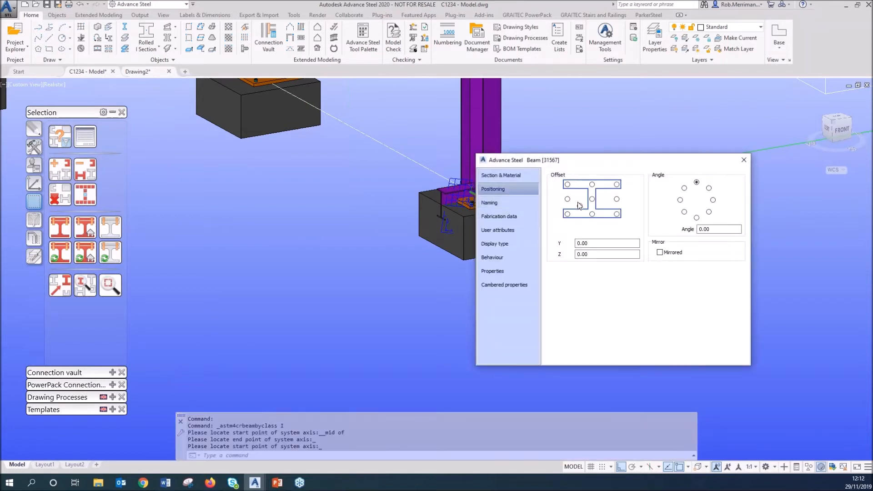
key("Escape")
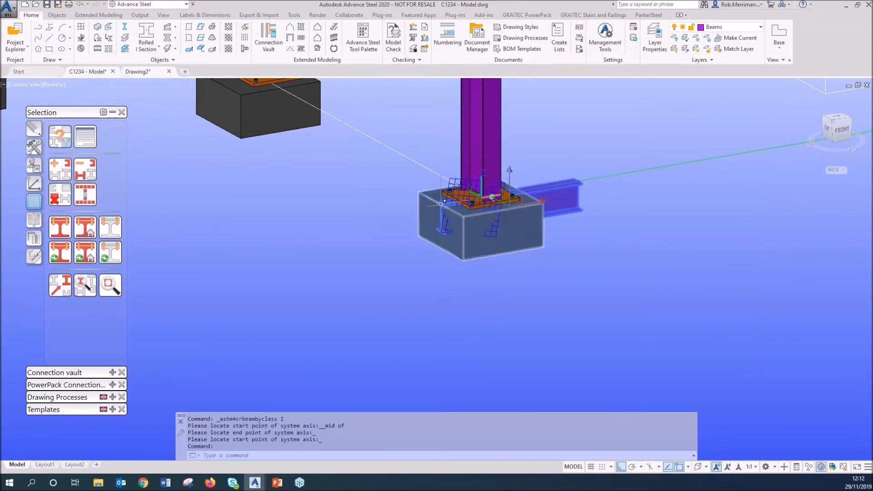
left_click(361, 216)
Run the clash check on the column base, footing and crossing beam, review the latest notification and close the notifications.
left_click(580, 301)
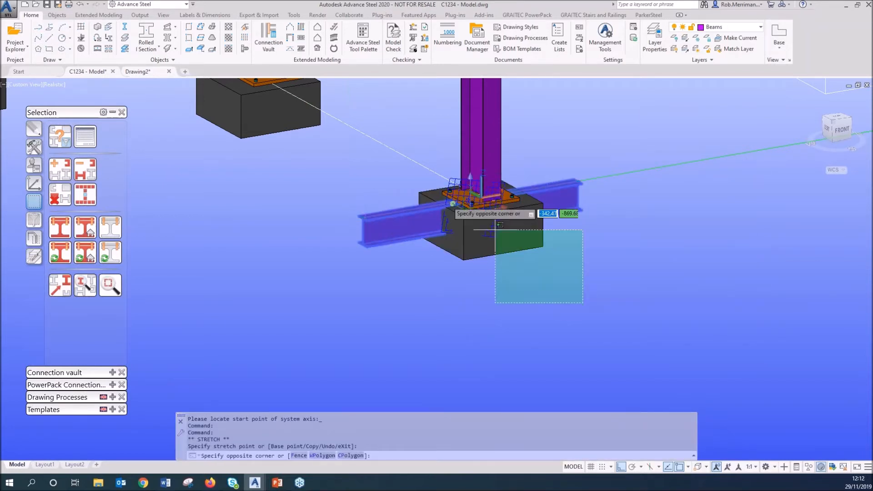
left_click(404, 162)
left_click(413, 36)
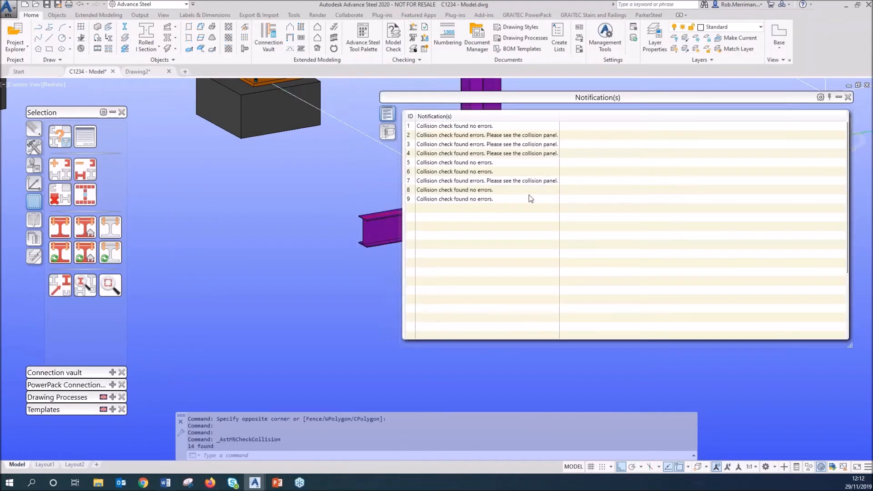
left_click(488, 201)
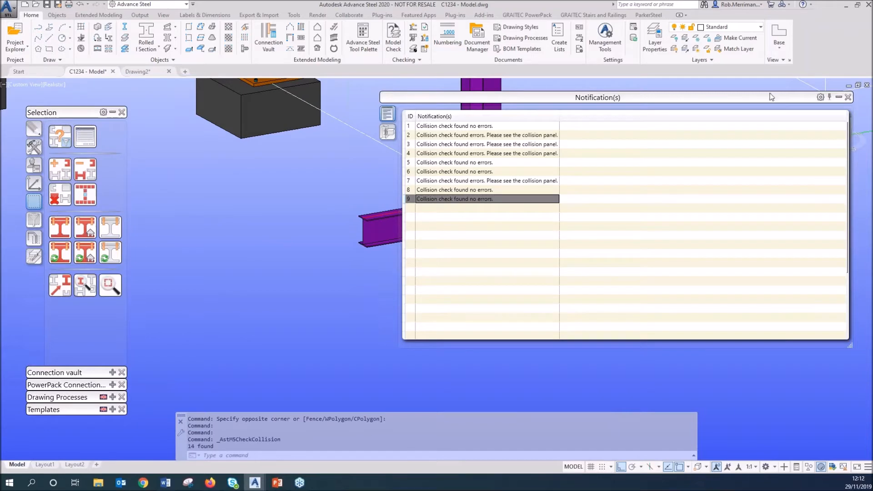
left_click(847, 97)
scroll(496, 245, "up", 5)
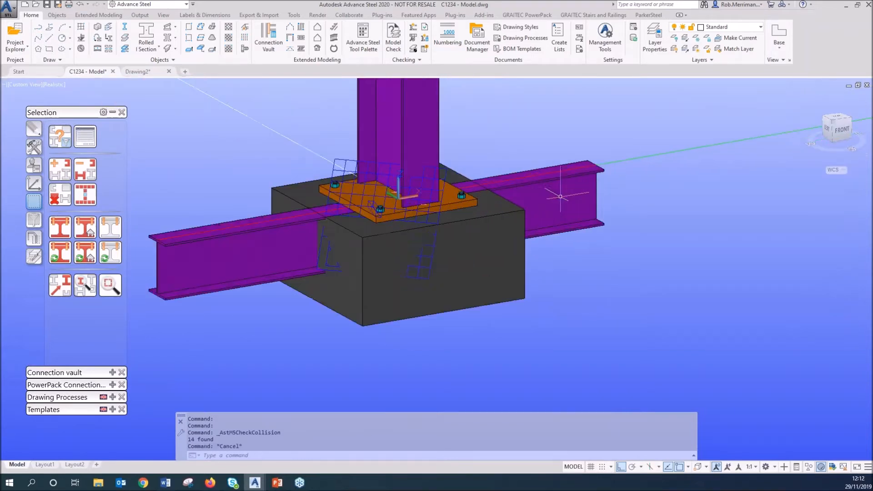
Enable the isolated footing for collision checking in its behaviour properties.
key("Escape")
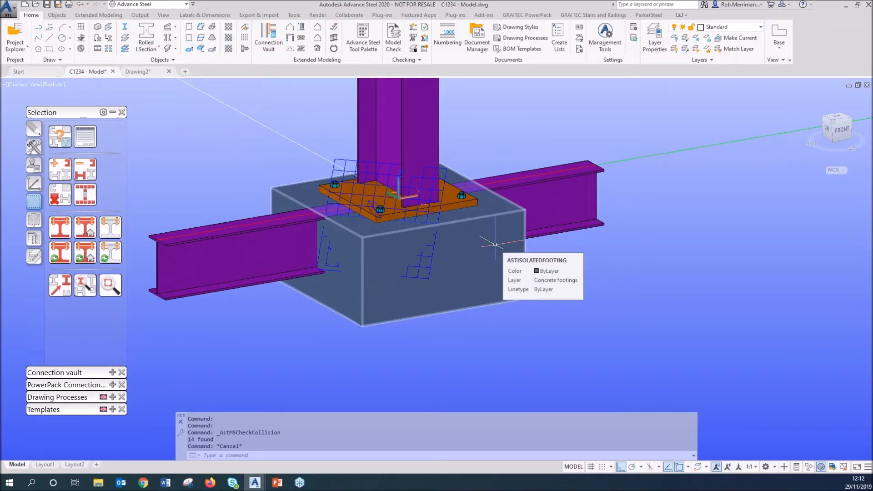
double_click(495, 244)
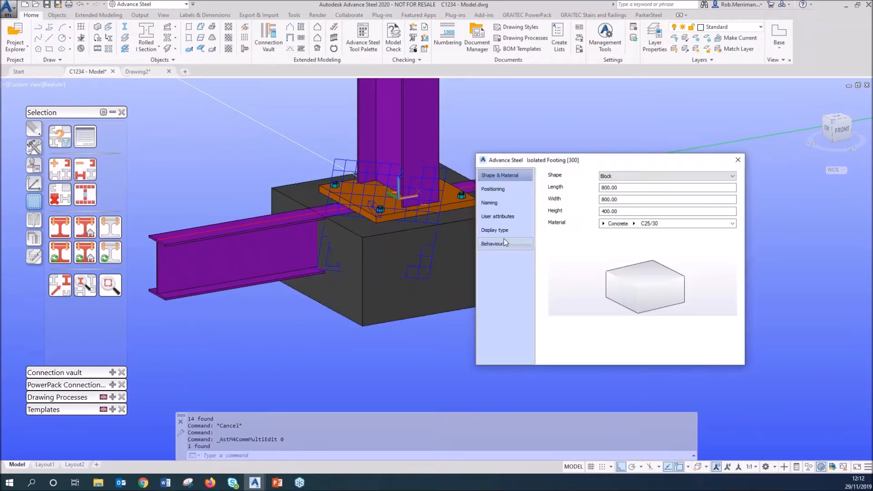
left_click(502, 244)
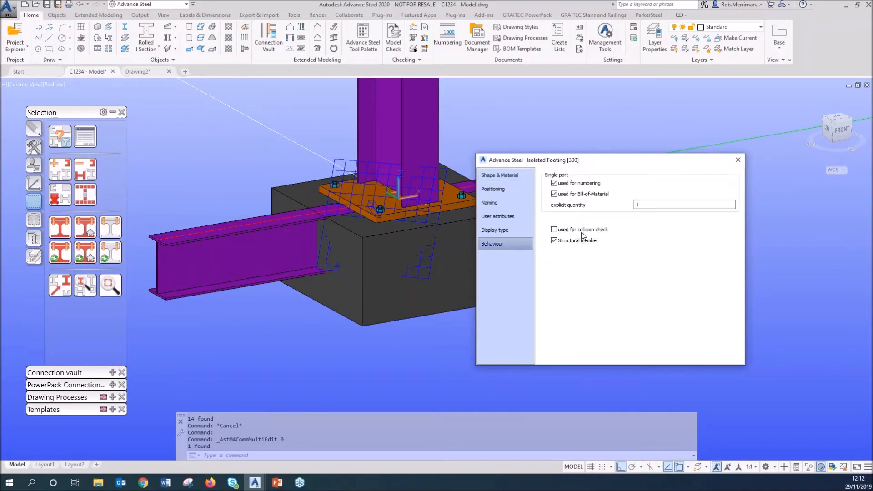
key("Escape")
Run the clash check on the column base, footing and crossing beam, clear the anchor bolt clash from the results and mark the UB254x146x31 clash.
left_click(614, 346)
left_click(266, 146)
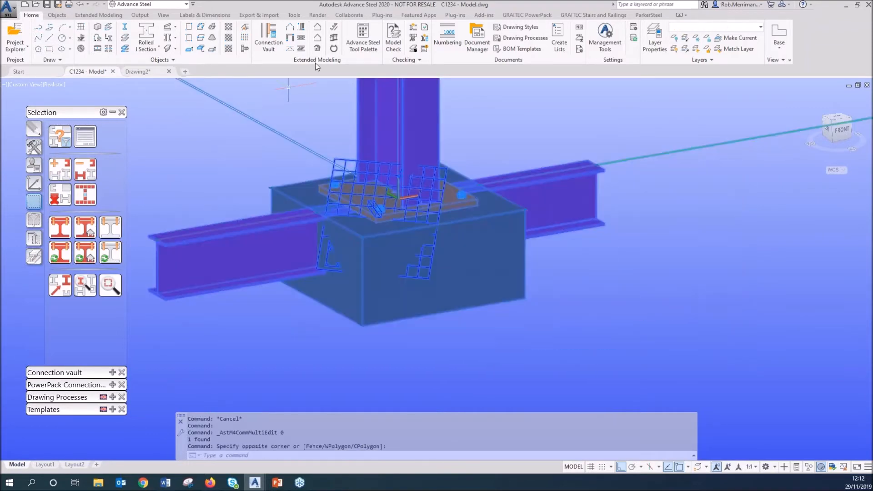
left_click(408, 31)
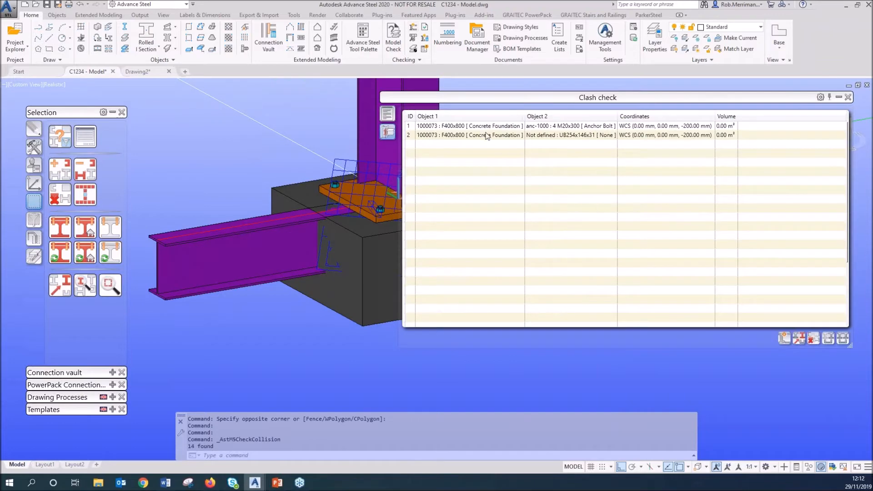
left_click(486, 128)
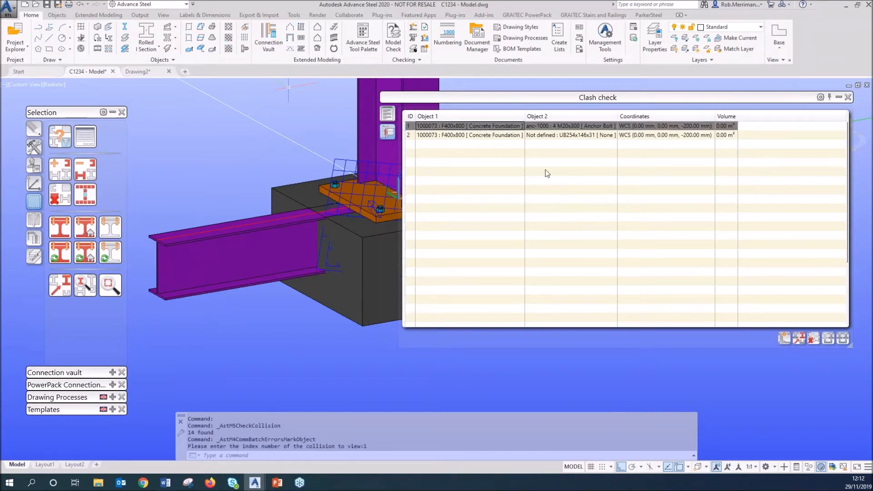
left_click(828, 338)
left_click(486, 128)
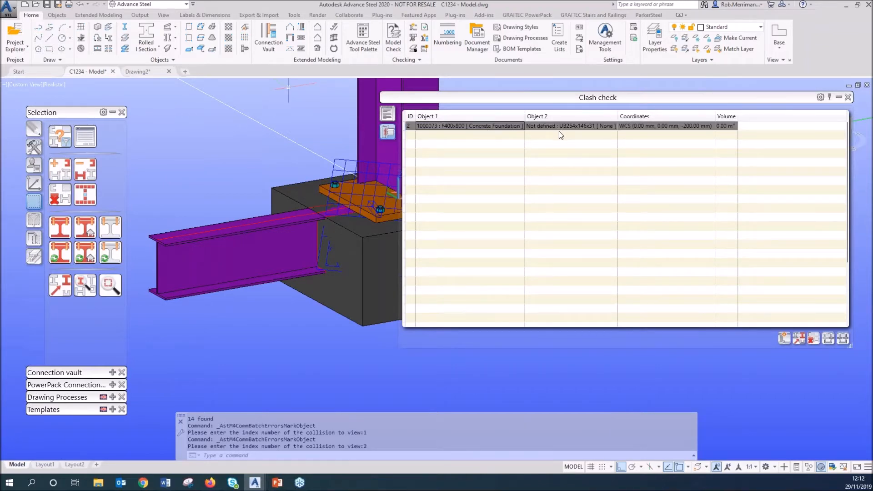
key("alt+Tab")
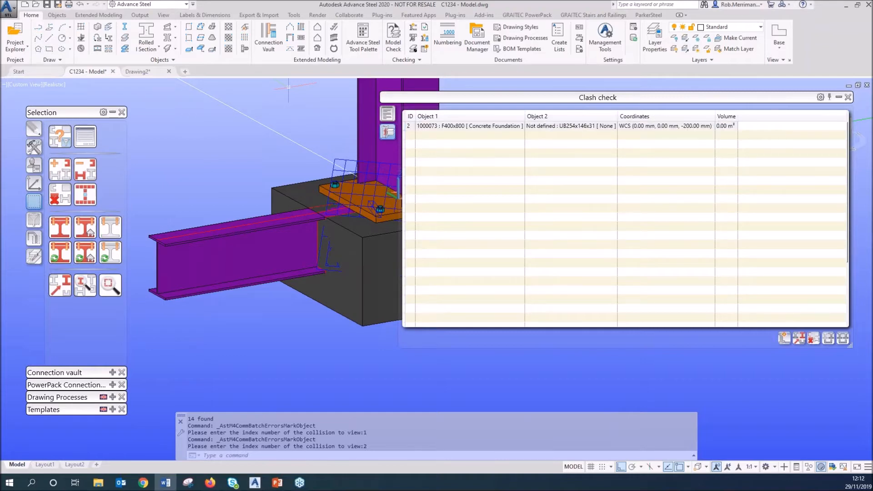
left_click(785, 145)
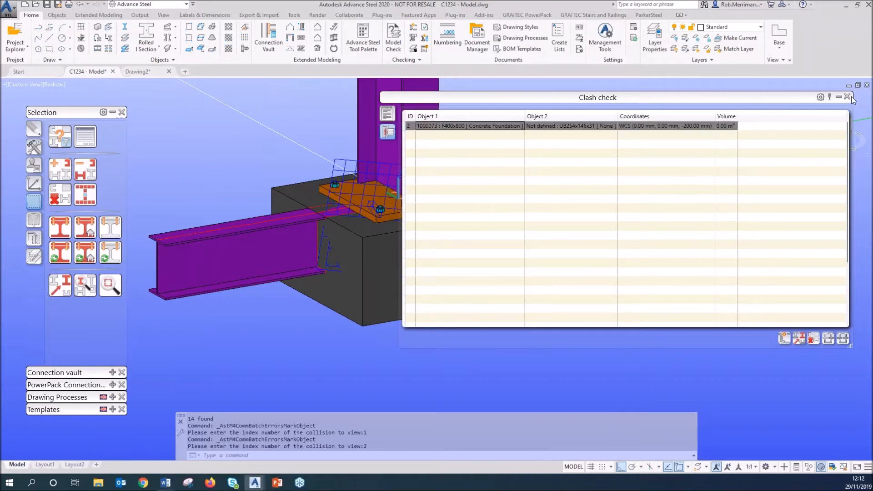
Delete the beam crossing the footing and dismiss the clash results.
left_click(269, 252)
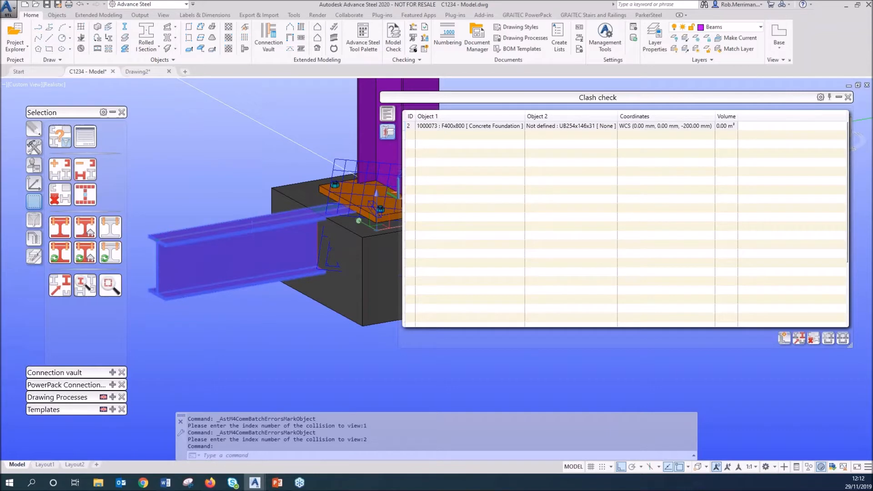
key("Delete")
key("Escape")
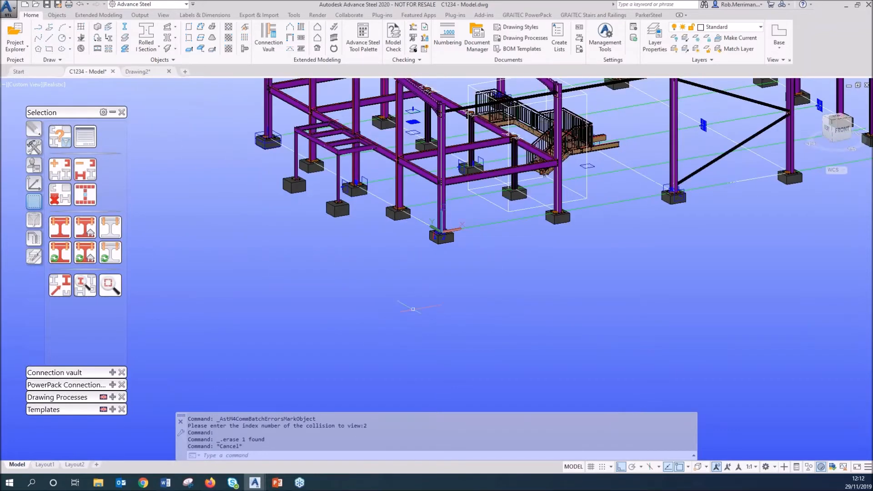
Run the steel check on the whole model and zoom to the base plate listed under ID 2.
scroll(414, 169, "up", 2)
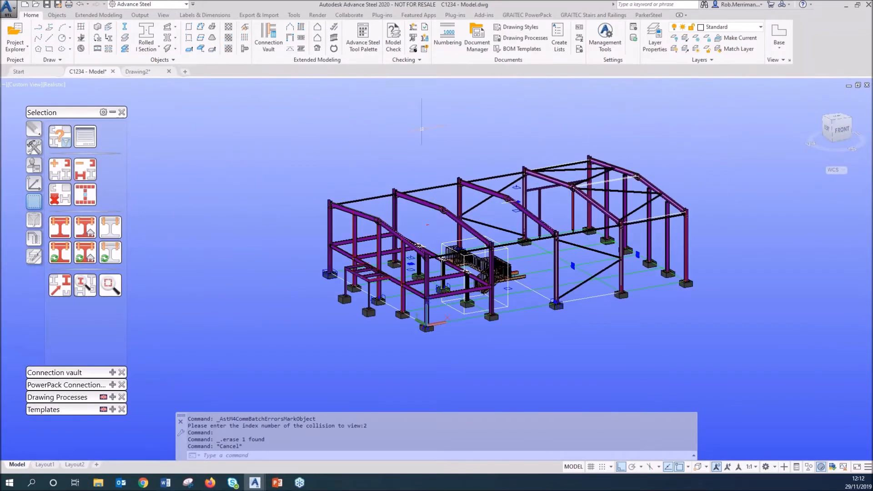
left_click(414, 39)
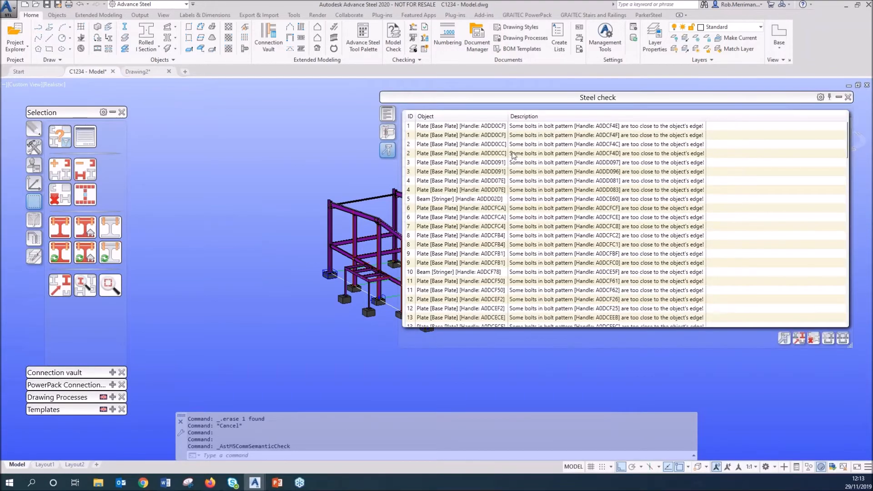
left_click(554, 154)
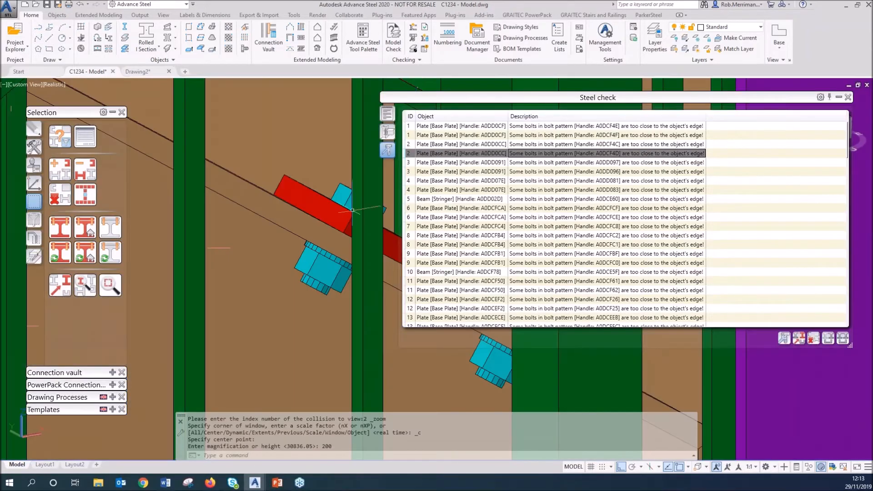
Examine the marked railing base plate and its bolts on the stair stringer, comparing their edge distance with the reported error.
scroll(314, 214, "down", 5)
middle_click_drag(317, 213, 59, 251, "shift")
scroll(300, 263, "down", 5)
scroll(200, 218, "up", 3)
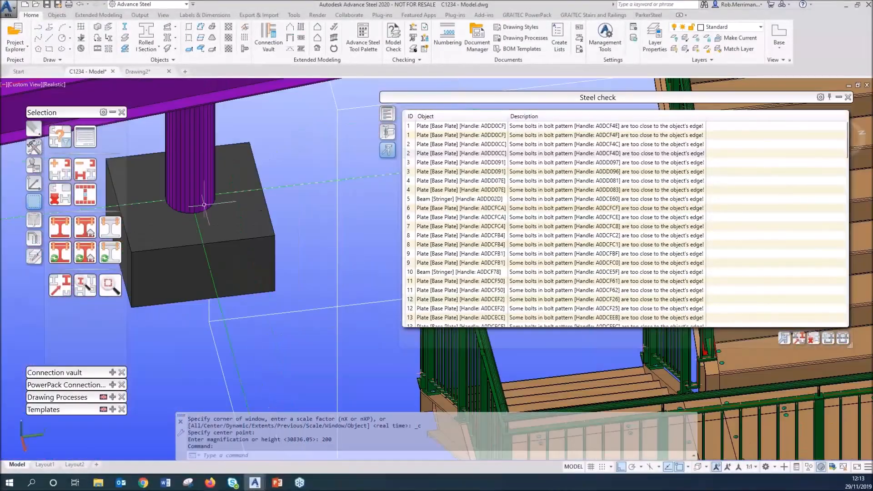
scroll(196, 212, "down", 3)
scroll(300, 228, "up", 1)
scroll(312, 250, "up", 4)
middle_click_drag(312, 250, 200, 252, "shift")
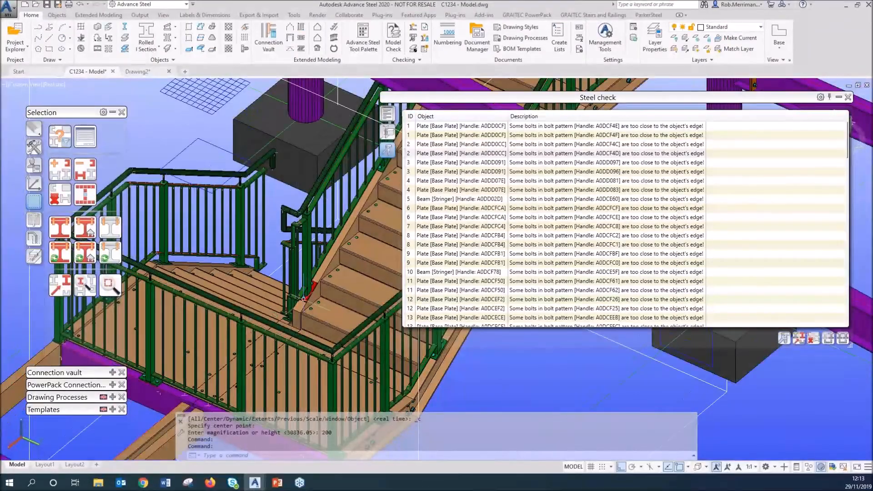
scroll(305, 292, "up", 5)
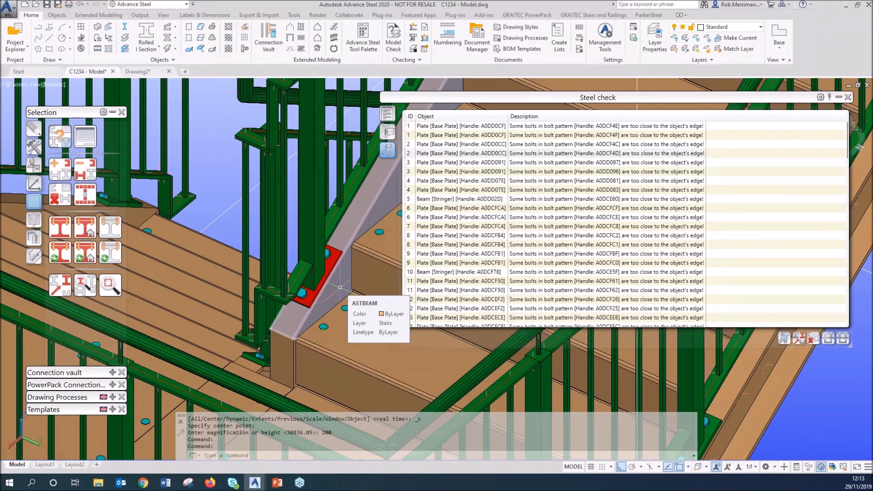
left_click(521, 153)
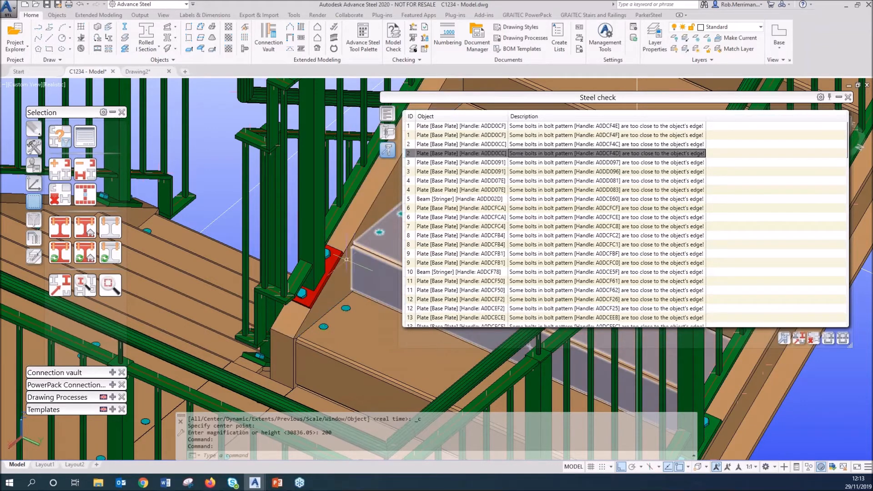
mouse_move(330, 259)
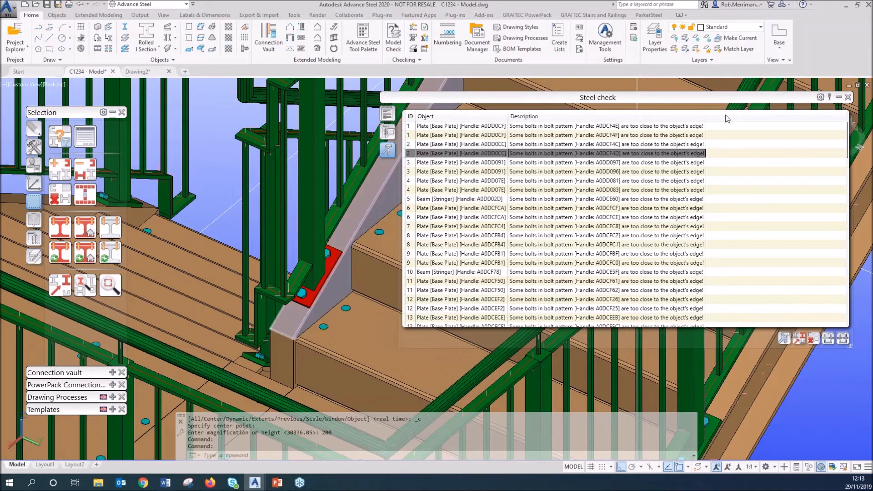
Sort the steel check results by description and look through the types of error in the list.
left_click(547, 118)
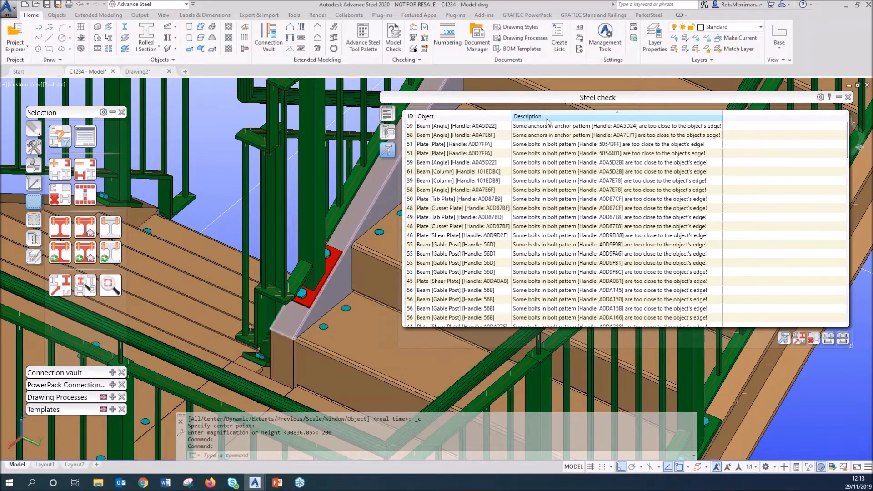
scroll(579, 182, "down", 20)
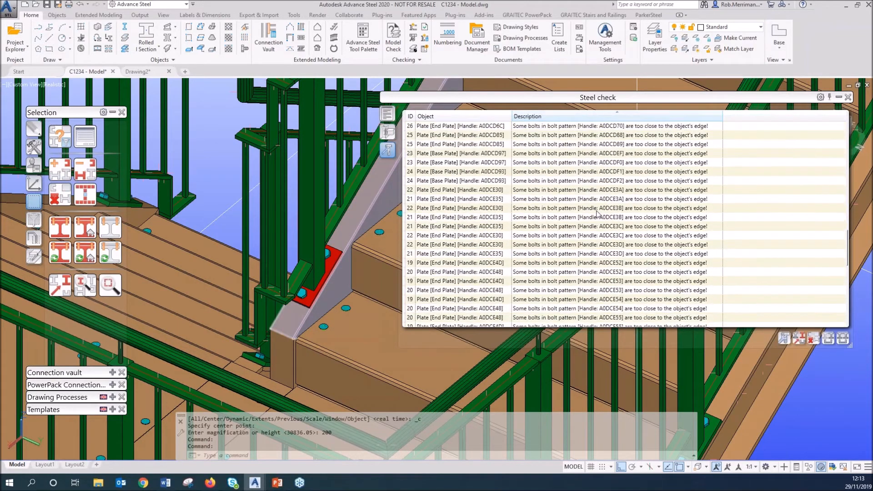
scroll(600, 175, "up", 10)
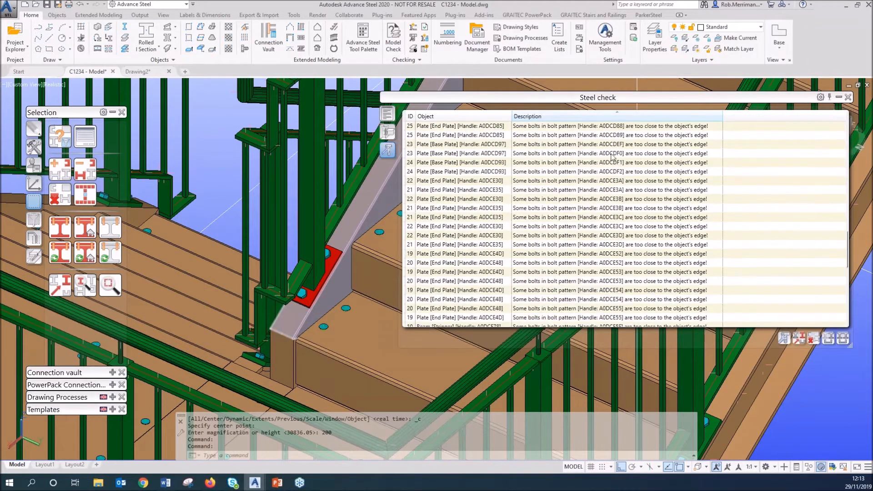
scroll(663, 186, "down", 10)
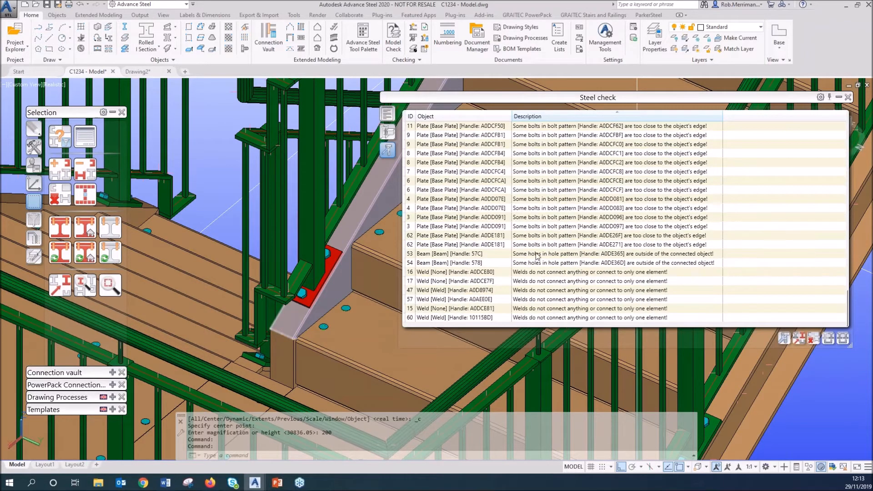
Mark and zoom to the beam under ID 53, flagged for holes outside the connected object, and examine the holes at its end.
left_click(531, 255)
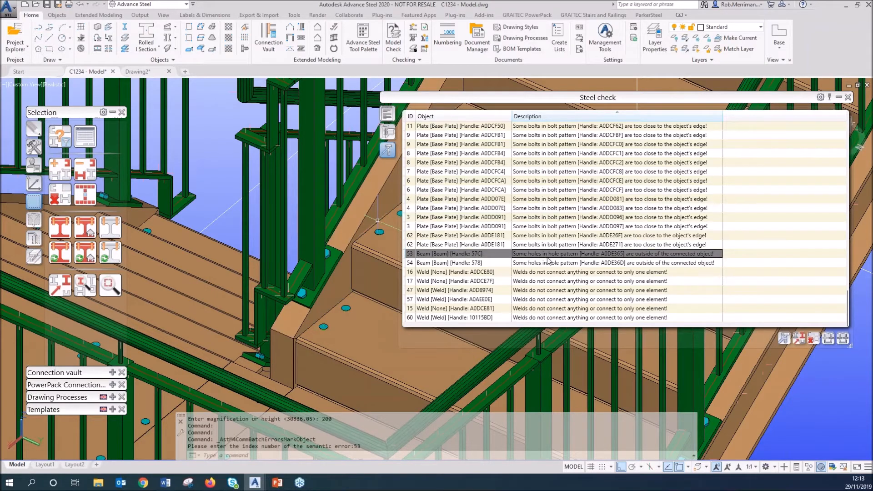
double_click(556, 255)
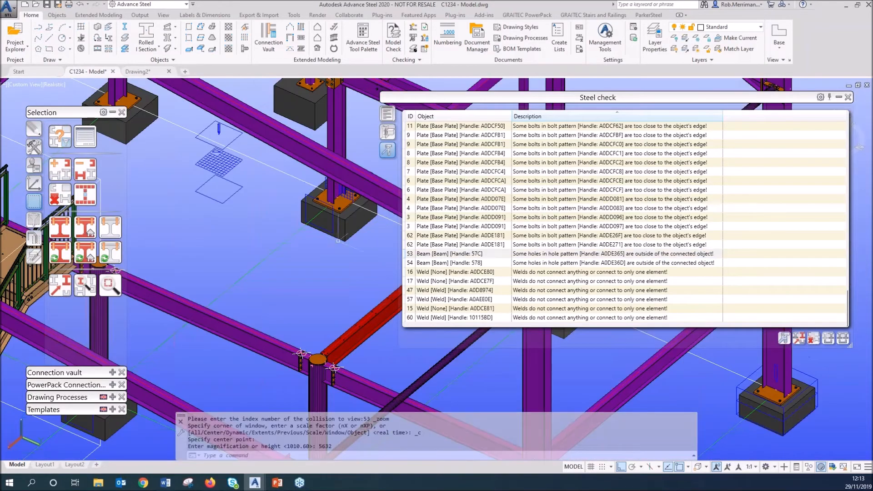
scroll(250, 289, "down", 2)
scroll(277, 316, "up", 6)
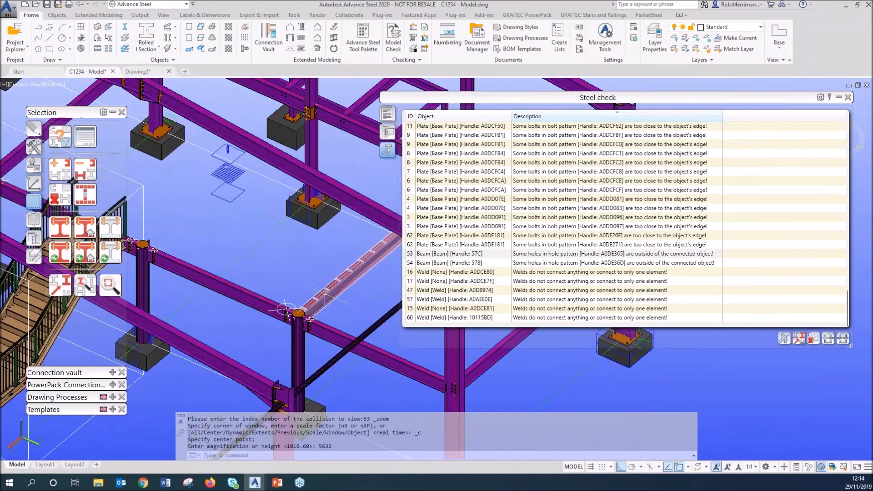
scroll(267, 342, "up", 3)
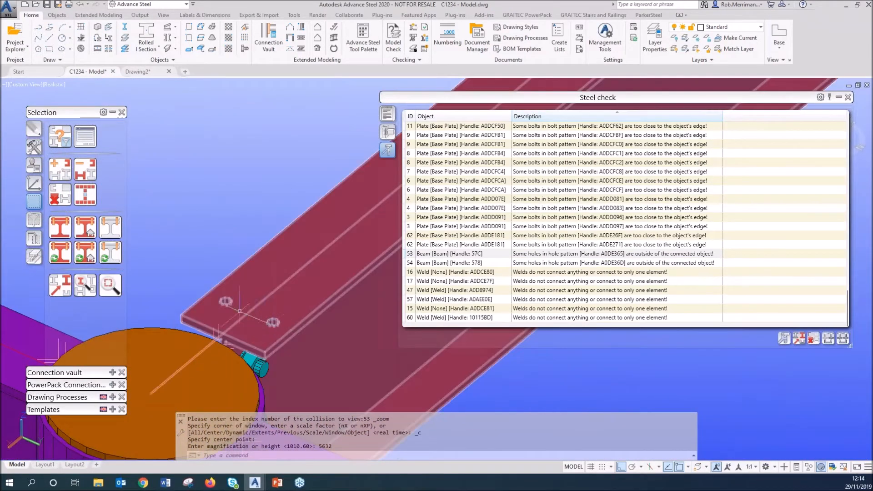
scroll(223, 315, "down", 5)
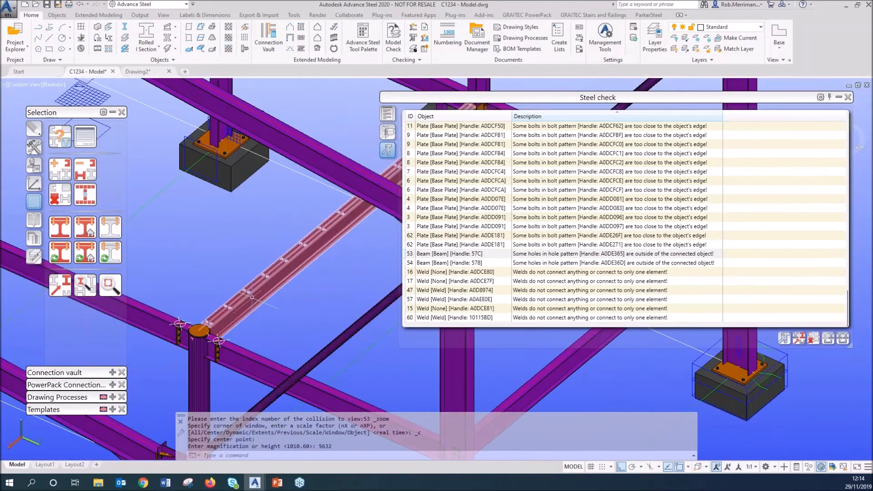
left_click(587, 259)
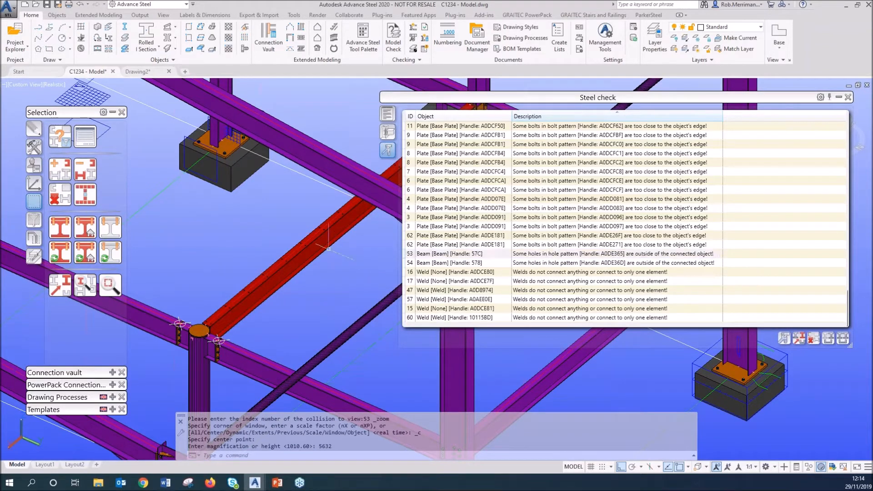
Isolate the flagged beam so only it is displayed in the model view.
left_click(34, 238)
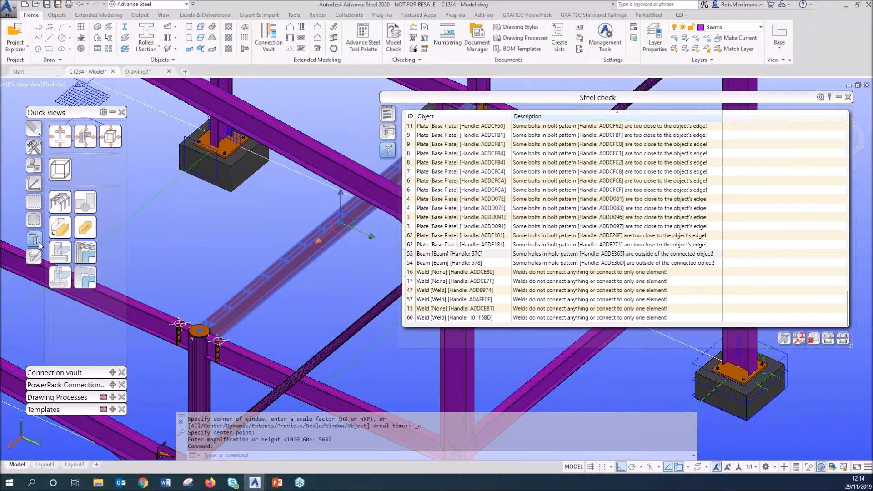
left_click(62, 279)
key("Escape")
scroll(157, 293, "down", 5)
scroll(231, 268, "up", 2)
Set the isolated beam's display type to Features and inspect the hole patterns around its ends.
double_click(236, 251)
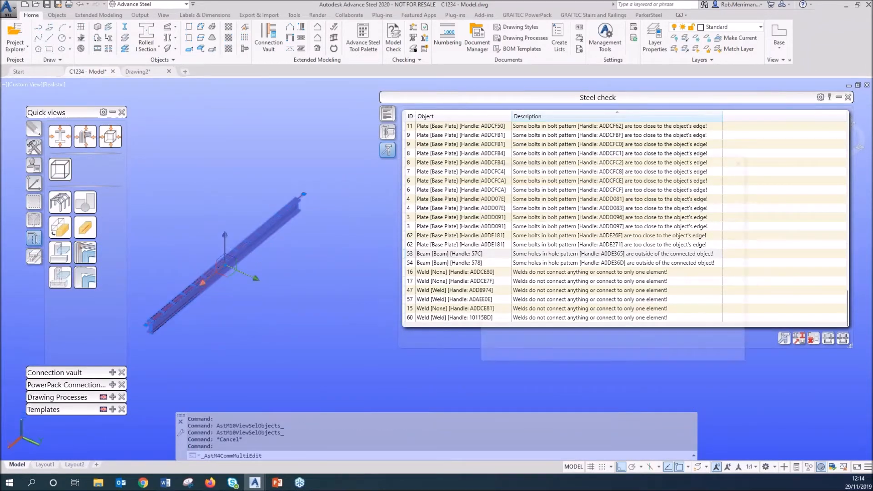
left_click(520, 267)
left_click(523, 257)
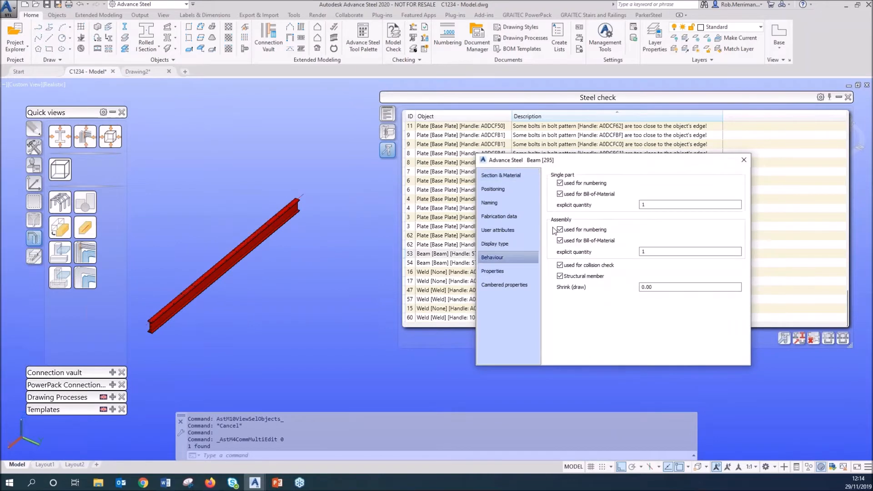
left_click(532, 242)
left_click(554, 227)
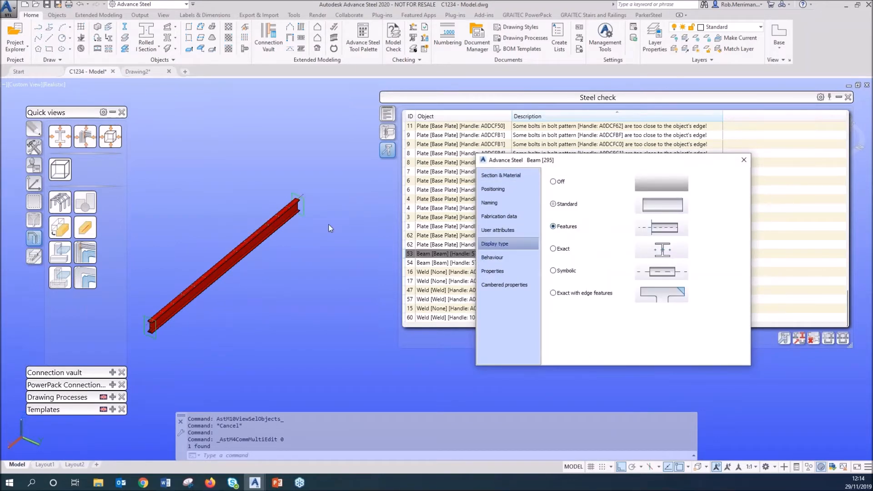
scroll(328, 225, "up", 6)
left_click(326, 212)
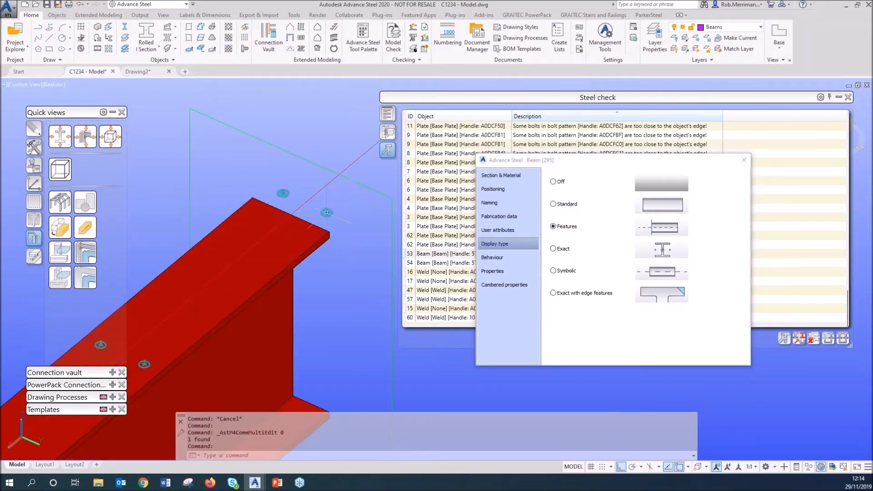
scroll(344, 176, "down", 5)
scroll(326, 202, "down", 3)
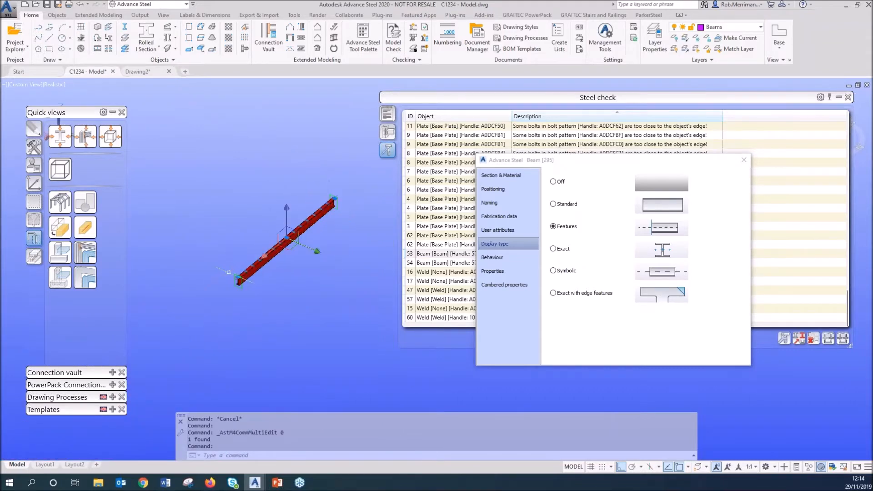
Zoom in closely on the isolated beam's end and examine the holes lying beyond its edge.
scroll(232, 271, "up", 4)
scroll(264, 284, "up", 3)
scroll(309, 213, "down", 6)
scroll(363, 178, "up", 7)
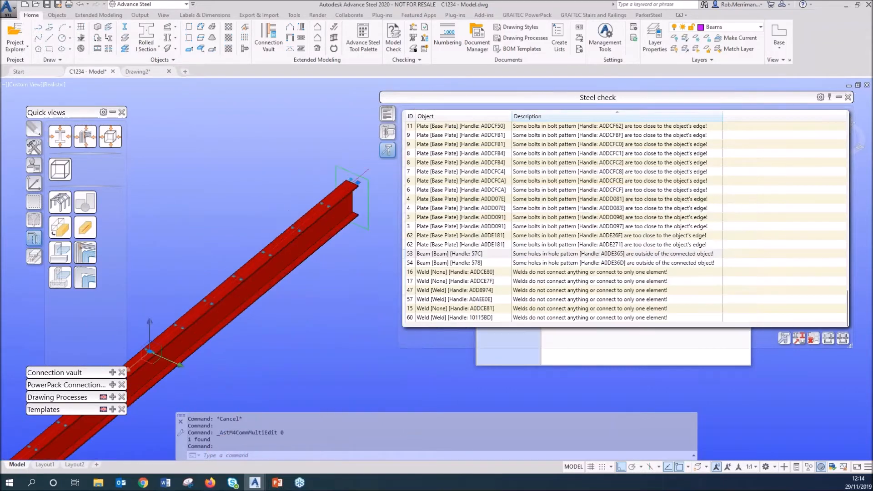
scroll(328, 191, "up", 5)
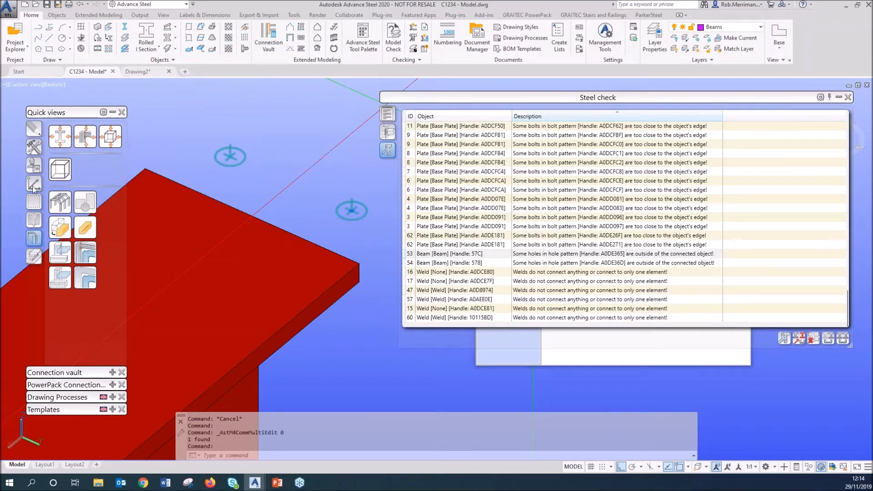
Set the number of holes in the X direction to 14 for the beam's top-flange hole pattern.
mouse_move(37, 201)
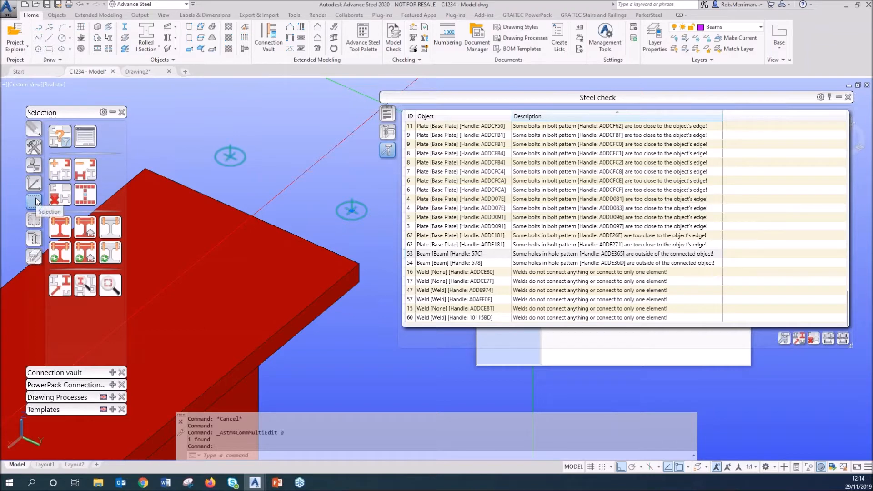
scroll(347, 134, "down", 7)
scroll(174, 278, "up", 4)
scroll(198, 250, "up", 1)
right_click(234, 157)
left_click(270, 286)
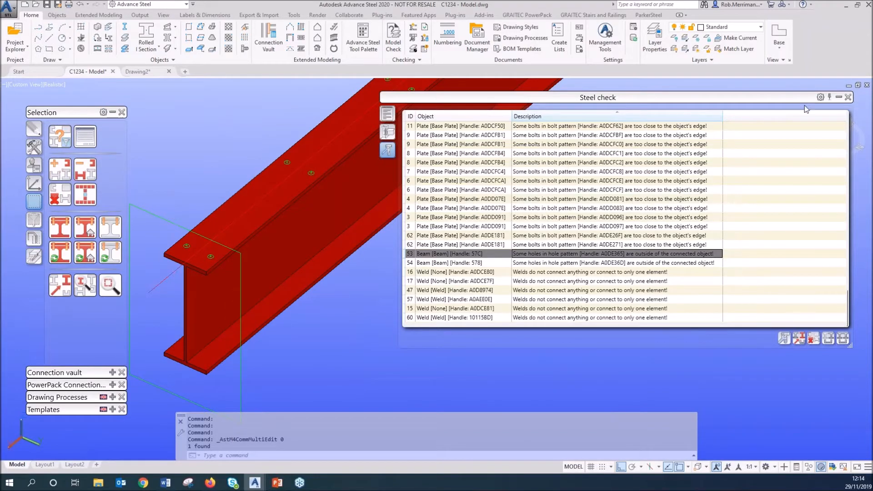
left_click(838, 97)
left_click(491, 189)
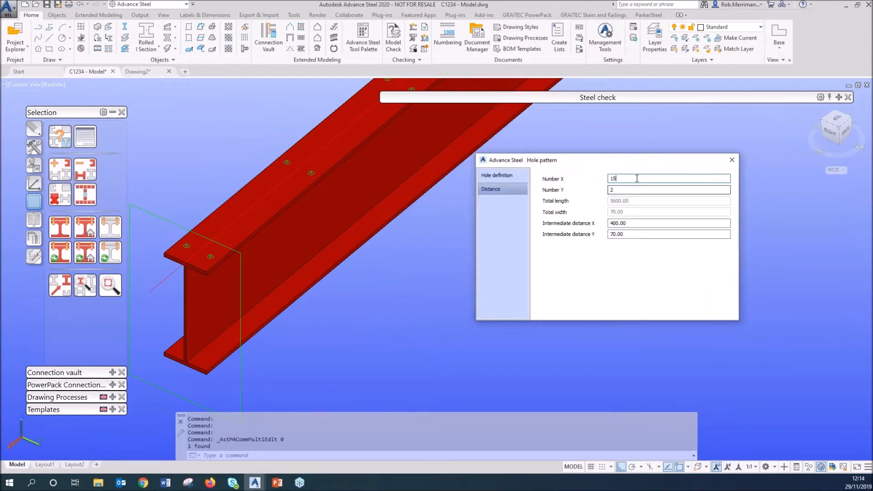
key("Return")
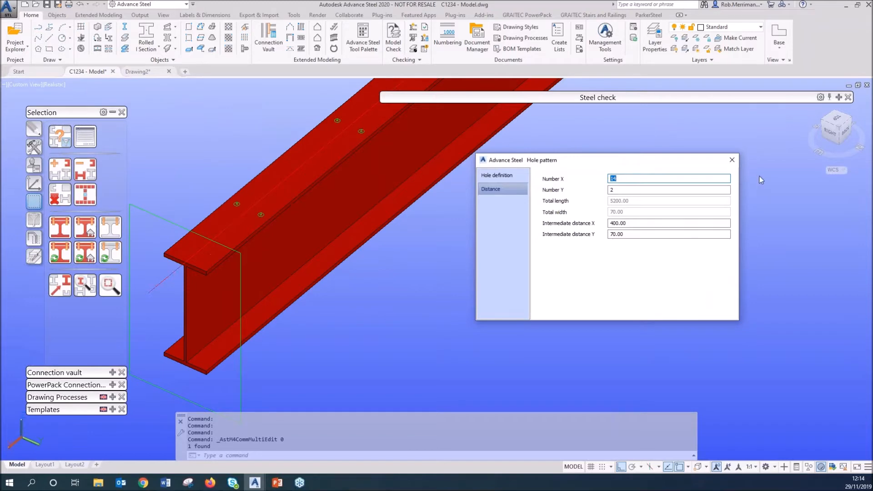
left_click(731, 160)
Rerun the steel check on the isolated beam only and review its latest notification.
scroll(409, 254, "down", 5)
left_click(515, 260)
left_click(423, 213)
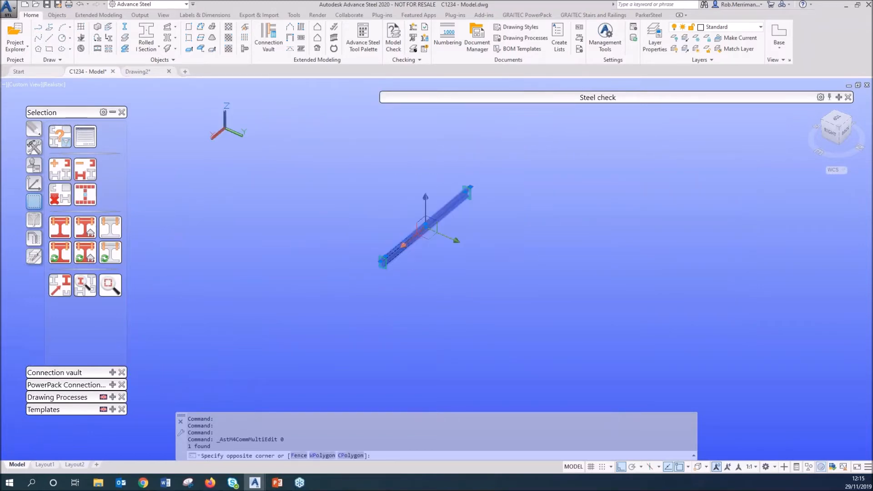
left_click(414, 42)
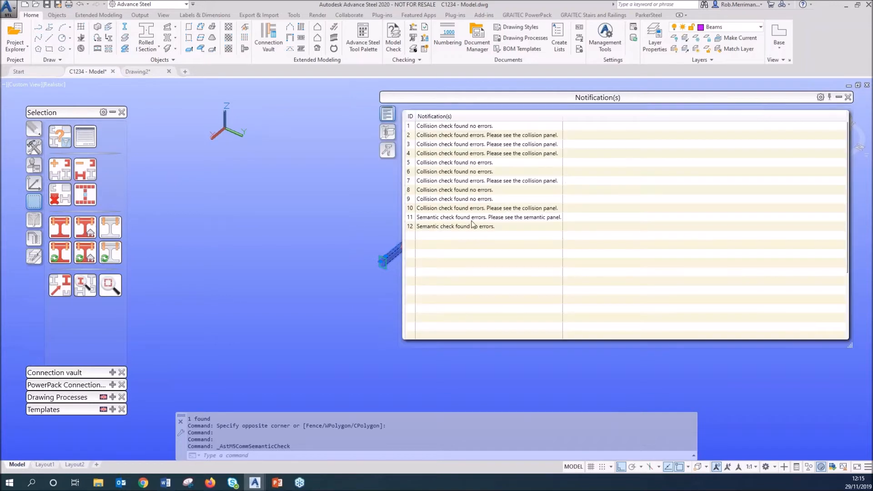
left_click(464, 227)
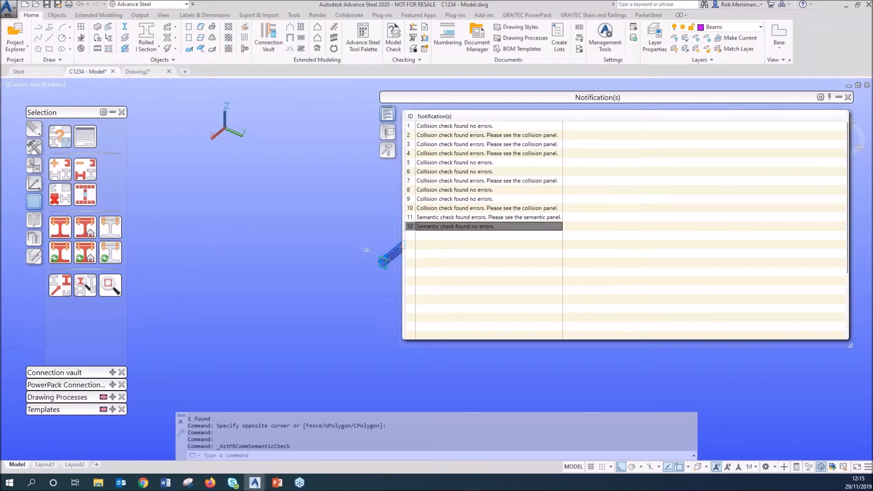
left_click(839, 96)
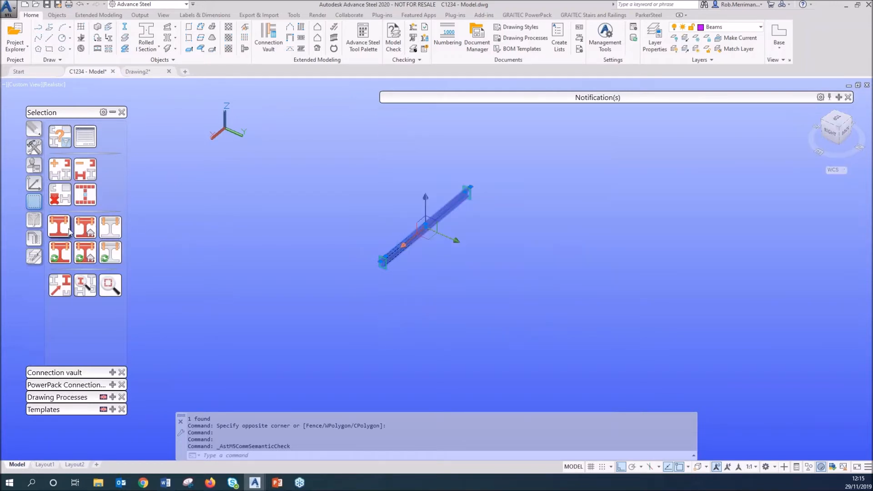
Unmark and redisplay all model objects, and run the steel check again on the whole model.
key("Escape")
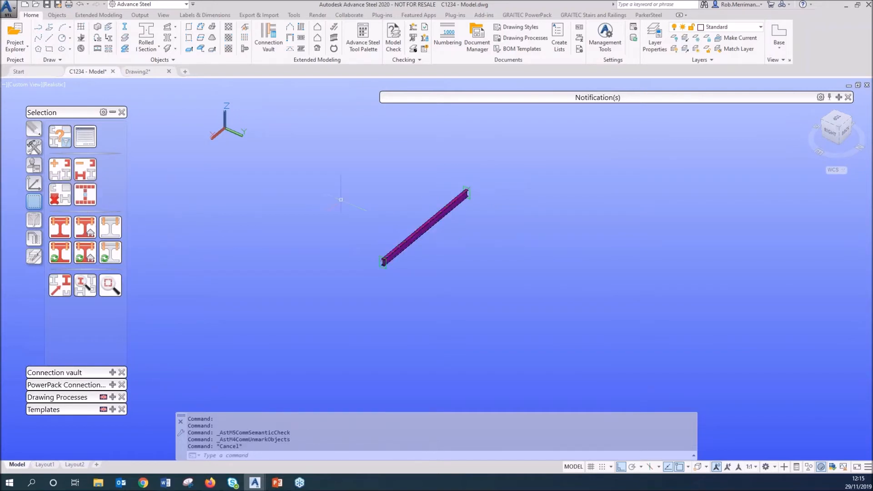
left_click(35, 238)
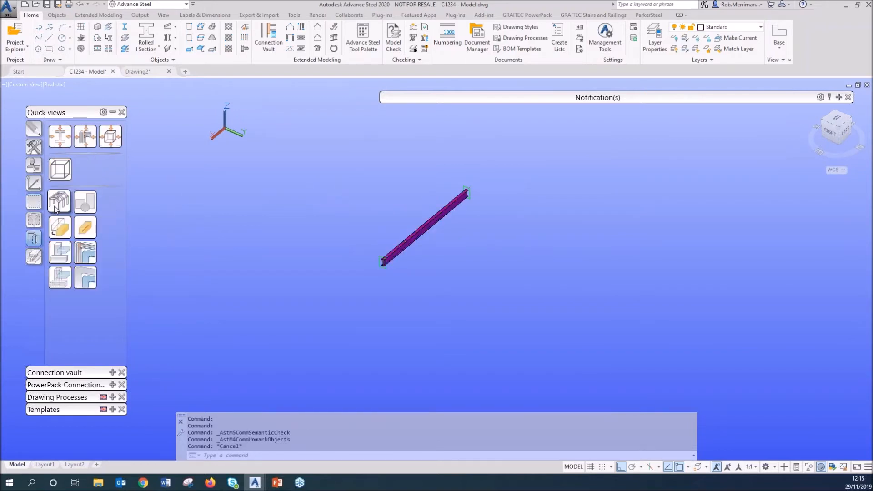
left_click(414, 37)
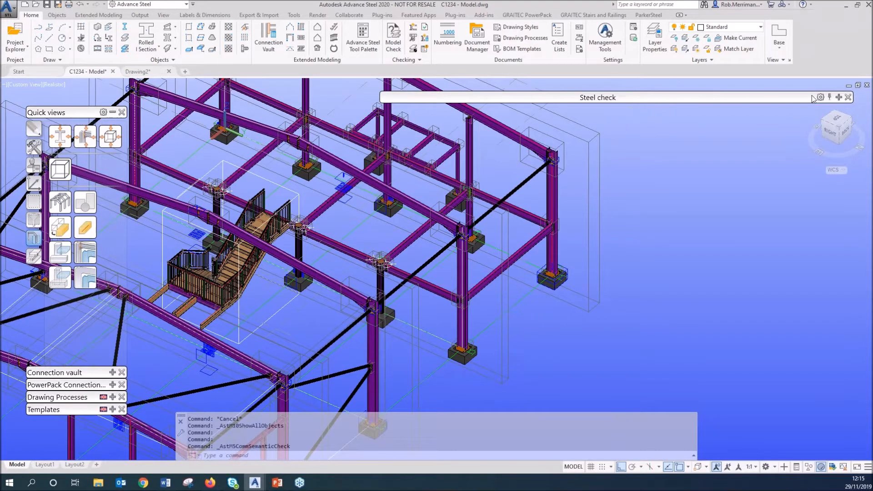
left_click(839, 97)
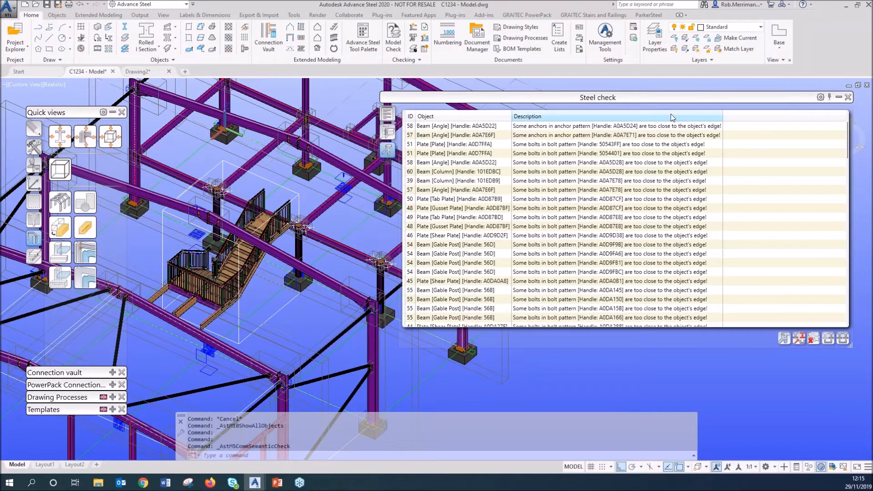
Find the weld errors at the end of the steel check results and zoom to the weld under ID 17.
scroll(663, 182, "down", 15)
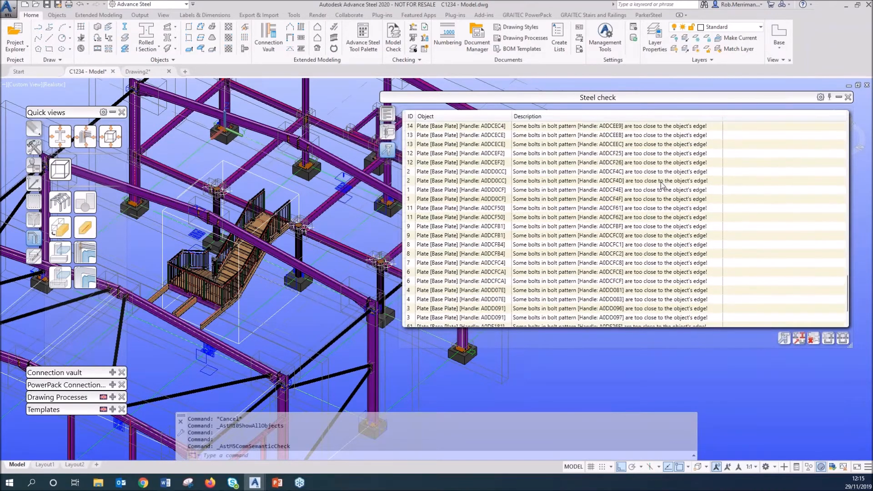
scroll(662, 184, "down", 3)
left_click(588, 263)
left_click(569, 282)
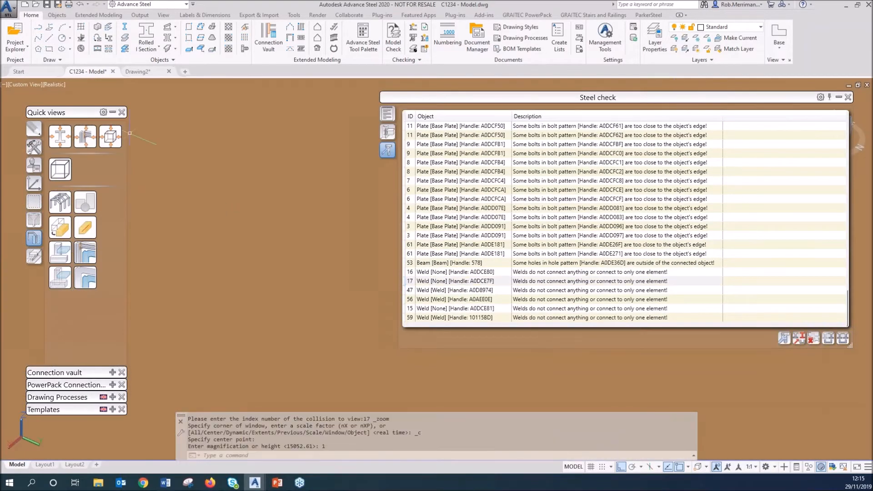
Switch the visual style to 2D Wireframe and examine the area around the flagged weld.
left_click(54, 88)
left_click(87, 107)
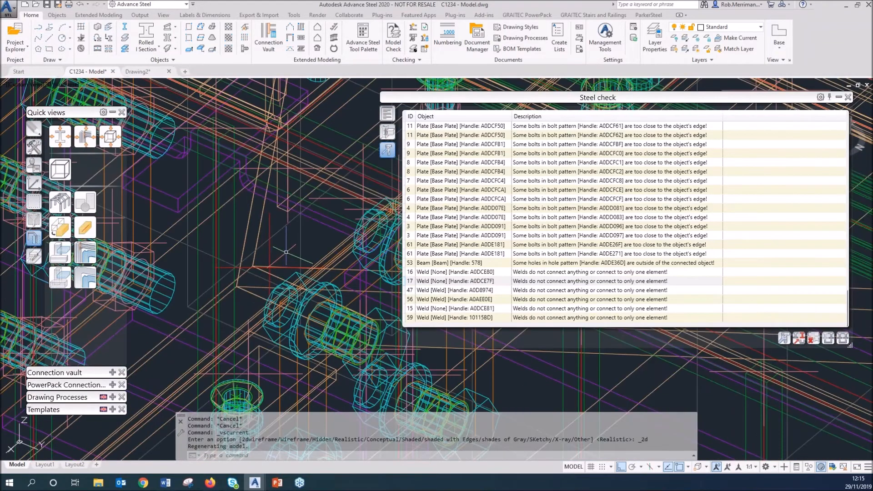
mouse_move(286, 252)
middle_mouse_down("shift")
mouse_move(296, 216)
mouse_move(287, 235)
middle_mouse_up("shift")
scroll(281, 221, "up", 2)
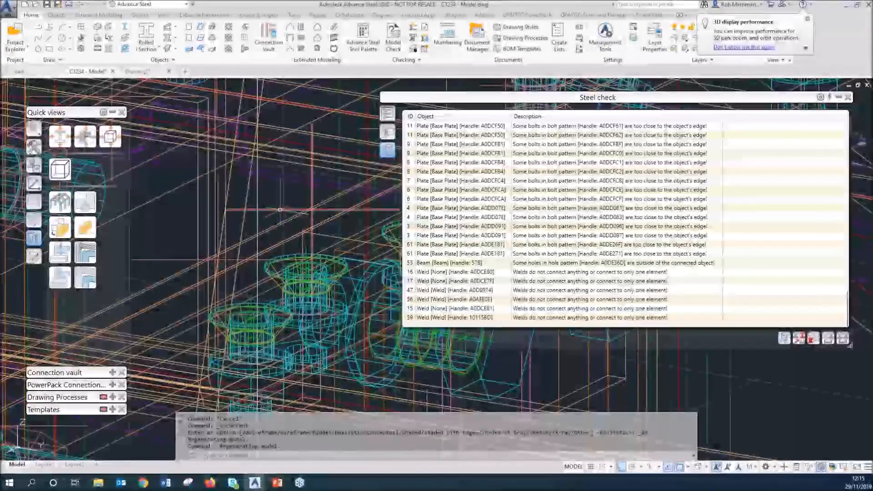
left_click(281, 208)
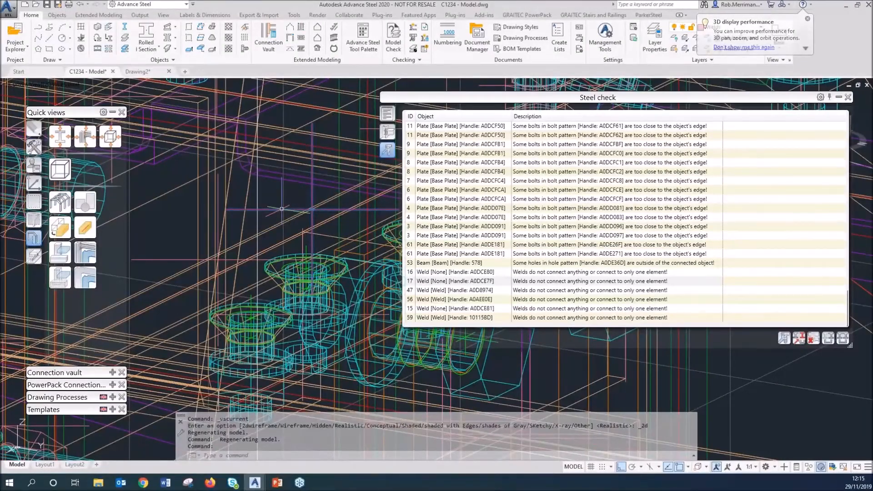
Zoom to the weld under ID 56, select it to inspect its location, and close the steel check results.
left_click(503, 282)
left_click(523, 300)
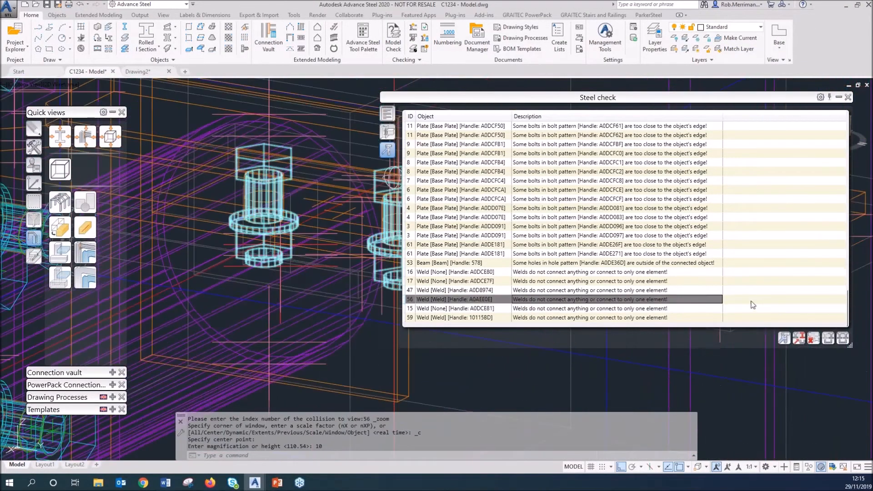
left_click(812, 339)
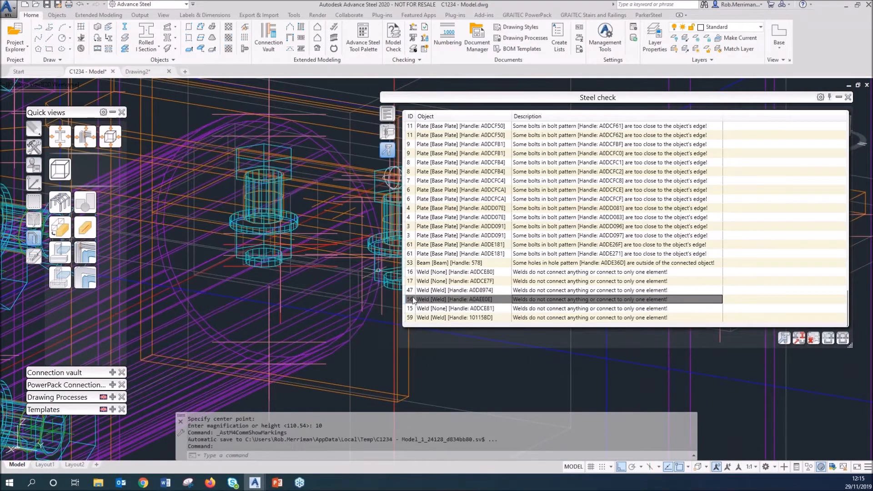
left_click(311, 266)
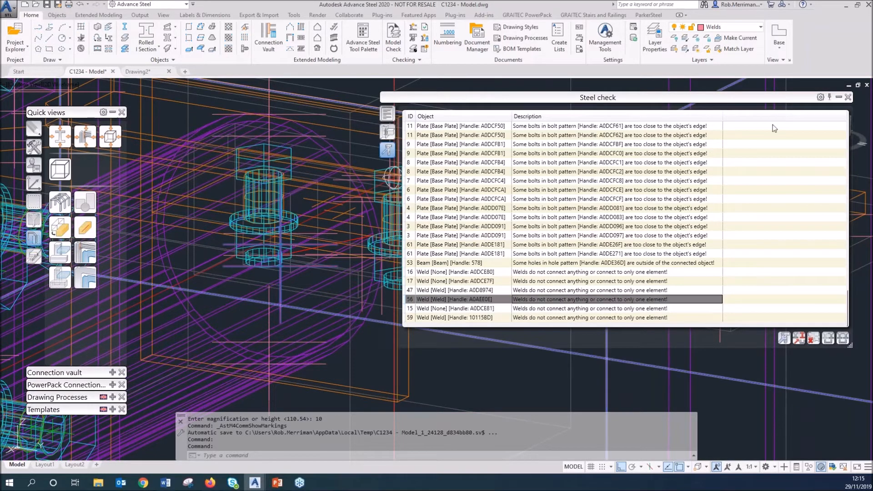
left_click(846, 97)
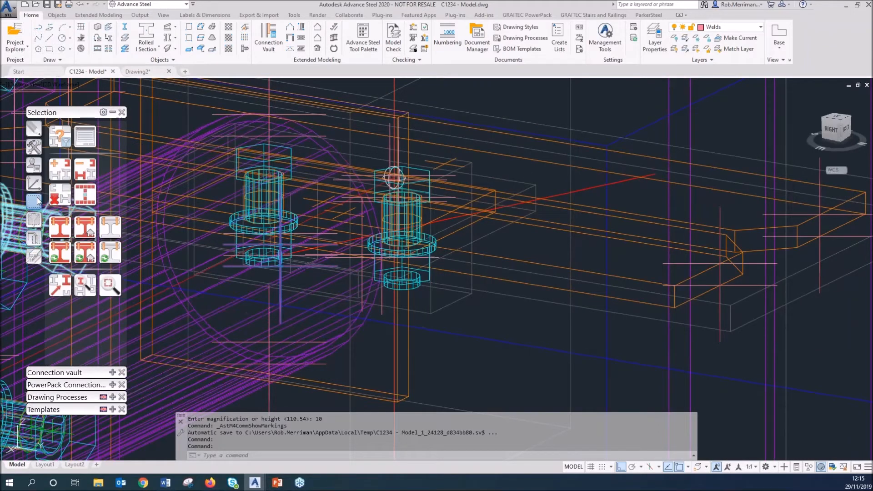
Unmark the flagged objects and return the model's visual style to Realistic, with the whole frame in view.
left_click(57, 84)
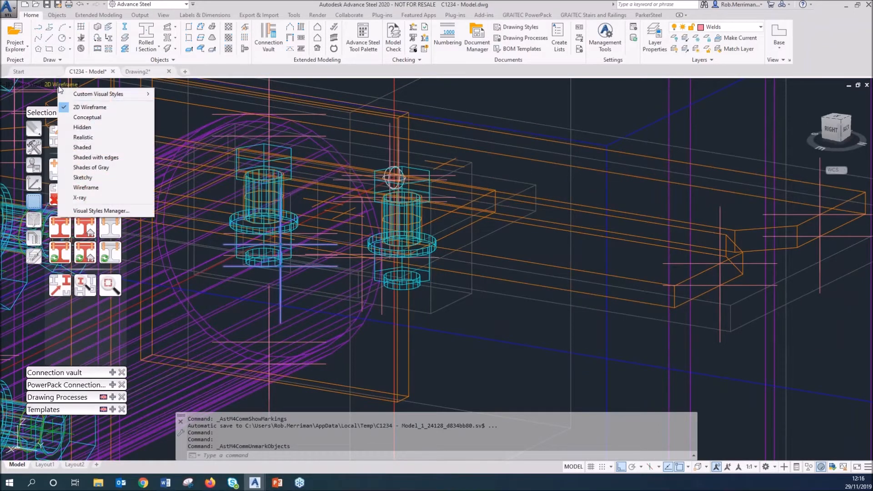
left_click(79, 143)
scroll(457, 246, "down", 10)
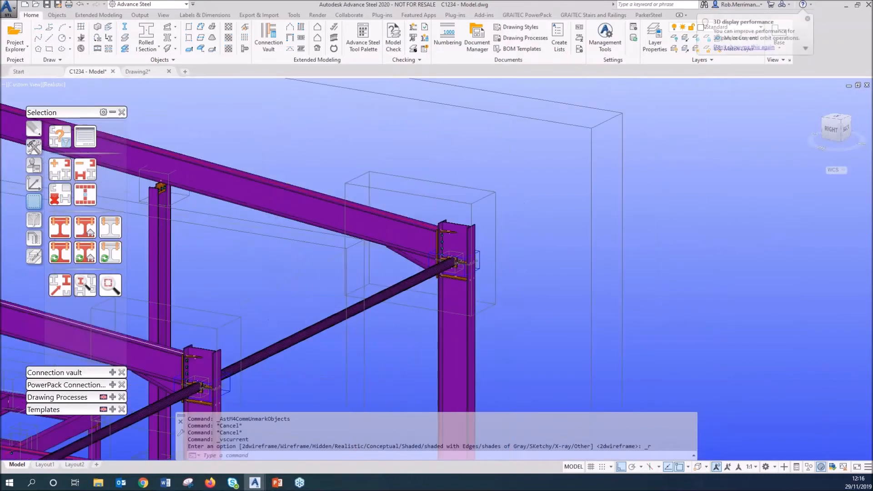
scroll(244, 321, "up", 4)
middle_click_drag(255, 272, 449, 277, "shift")
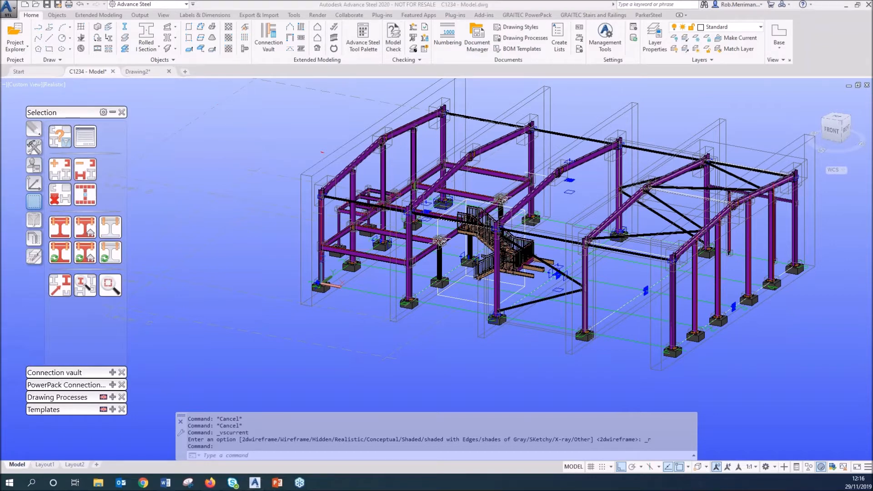
left_click(258, 159)
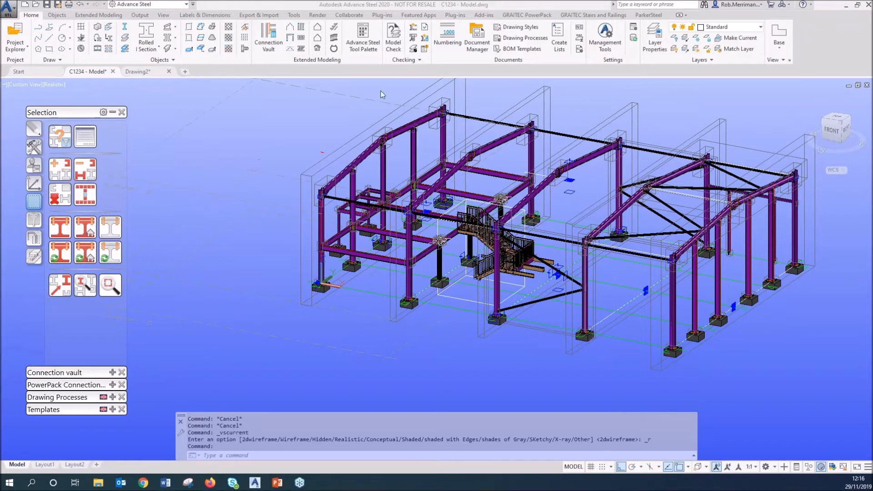
Run the model check and zoom to the beams flagged for overlapping shortening and for a shortening that cuts the entire object.
left_click(393, 39)
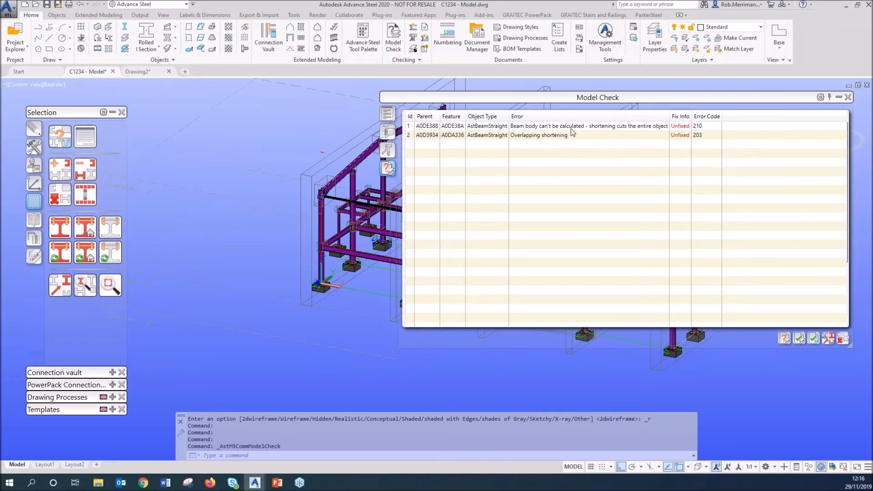
left_click(587, 127)
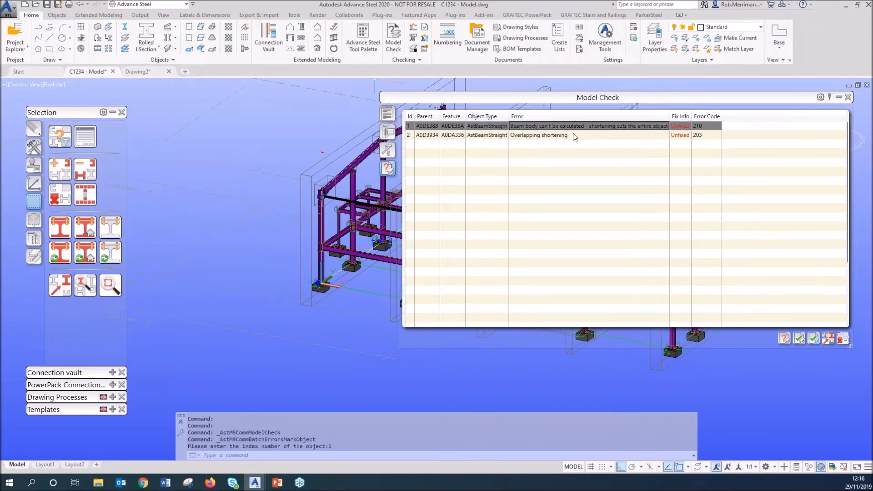
left_click(568, 135)
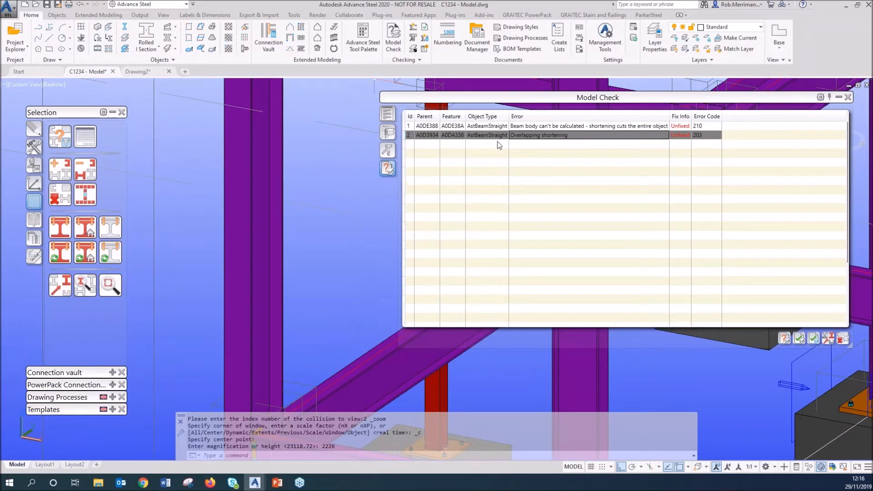
left_click(500, 127)
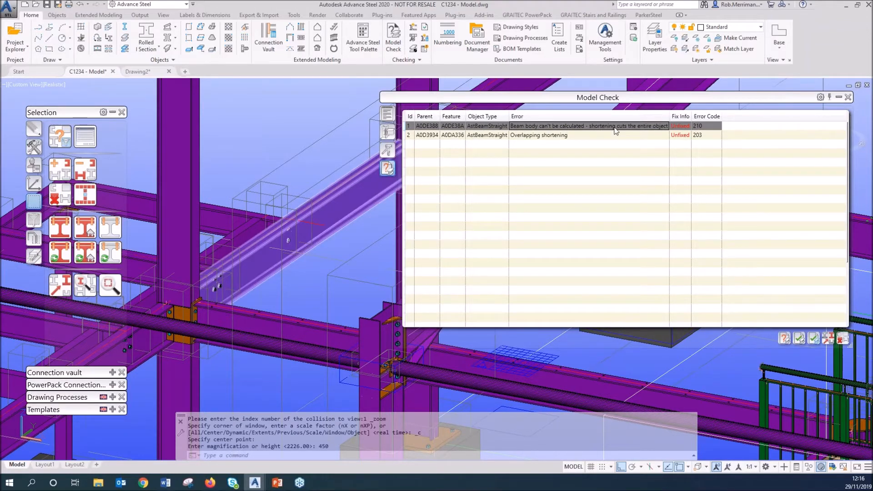
Open the properties of the short channel flagged under ID 1 and examine its system and section lengths.
left_click(336, 261)
key("Escape")
key("Escape")
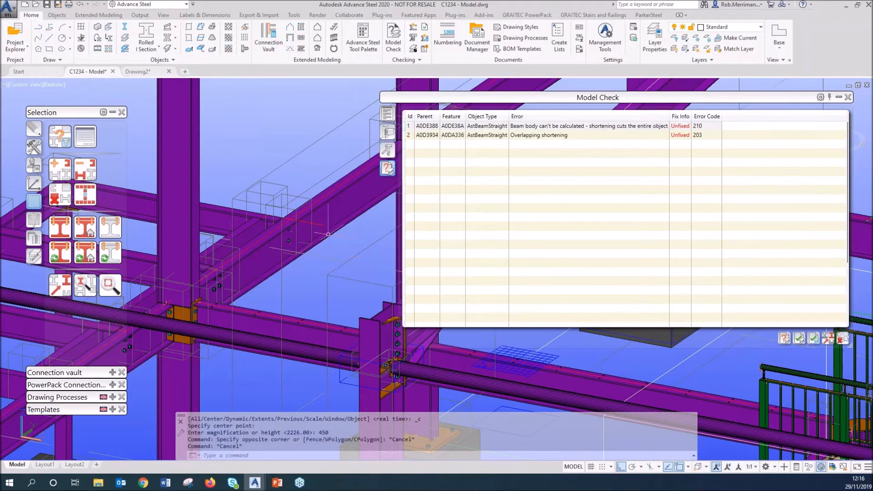
scroll(322, 230, "up", 3)
left_click(312, 204)
double_click(313, 204)
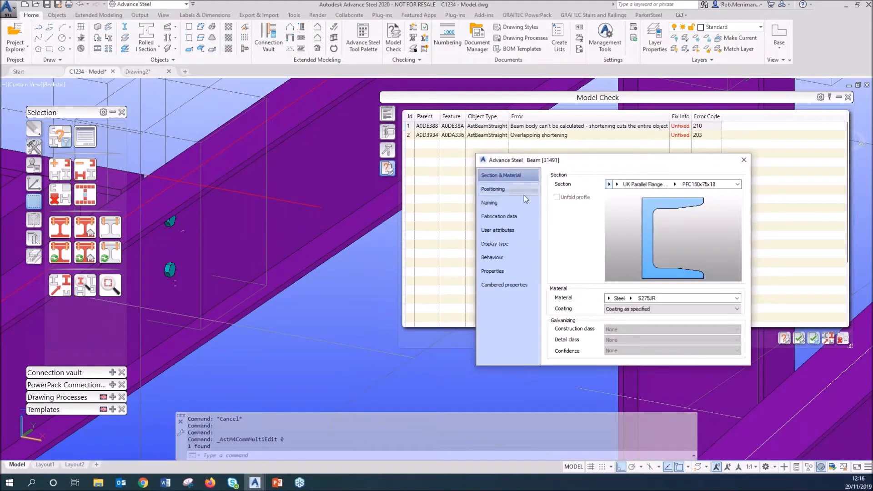
left_click(743, 160)
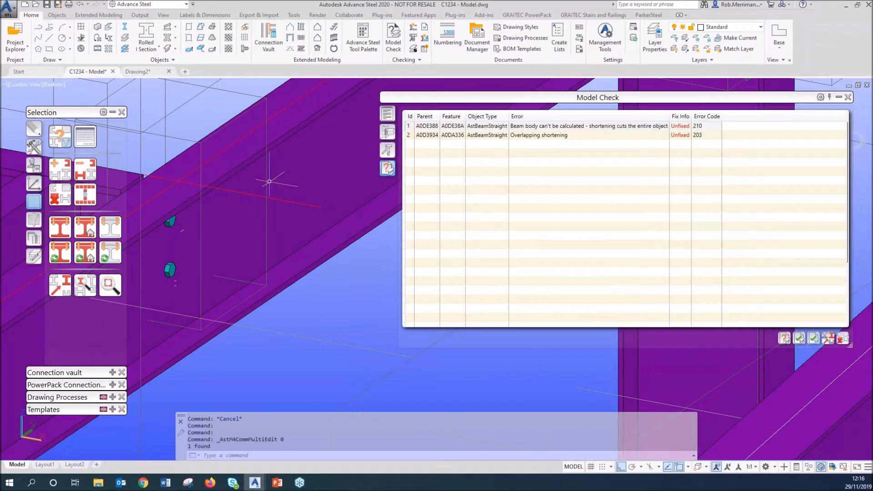
double_click(235, 192)
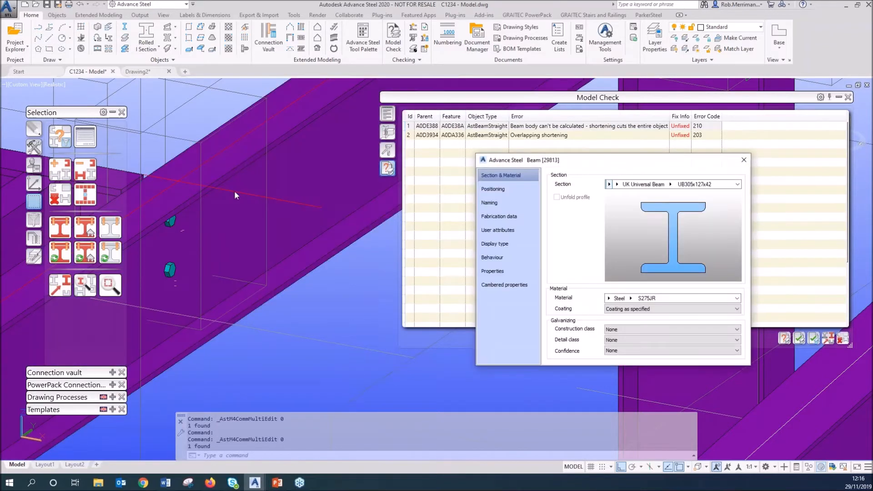
key("Escape")
double_click(235, 192)
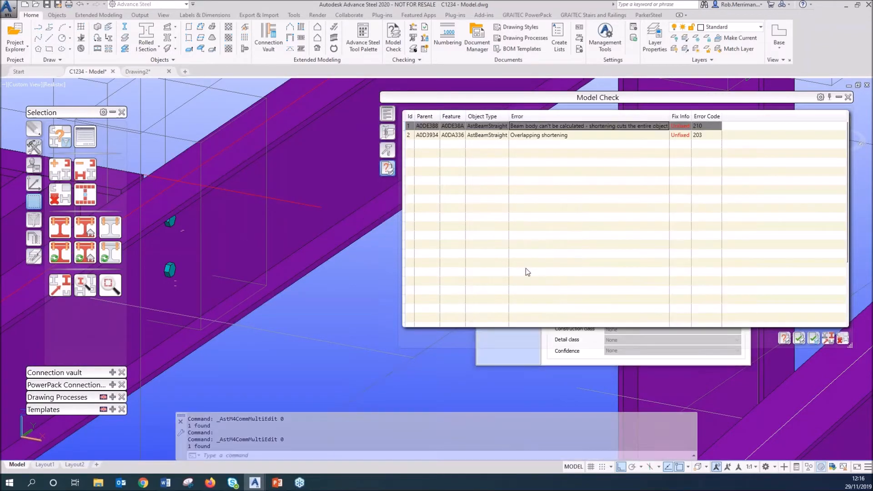
left_click(501, 353)
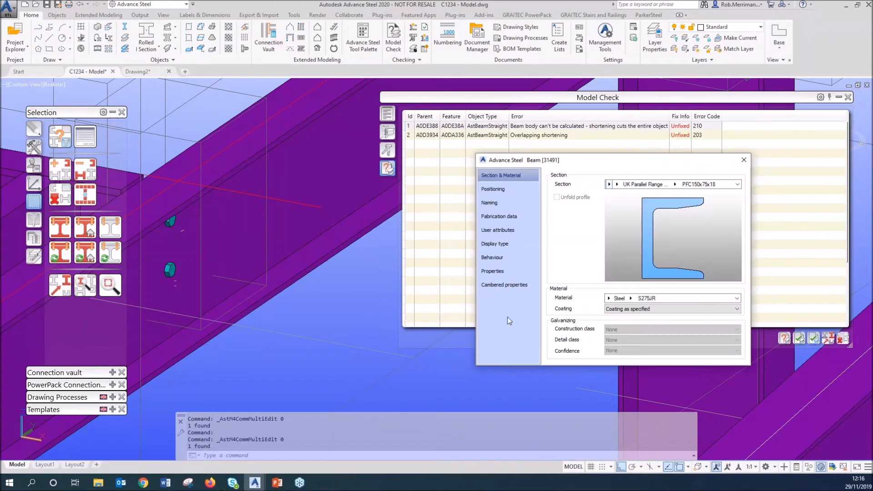
left_click(506, 273)
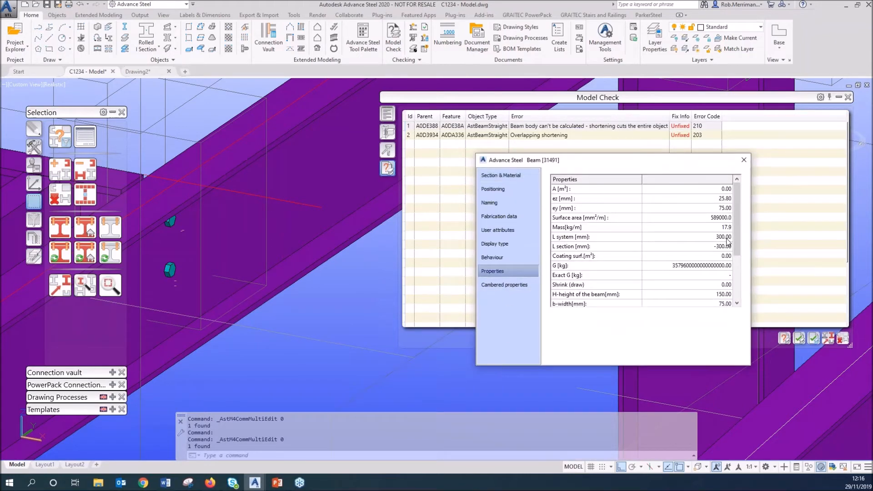
Set the short channel's display type to Features and select its shortening outlines to inspect where they cut.
left_click(500, 244)
left_click(553, 227)
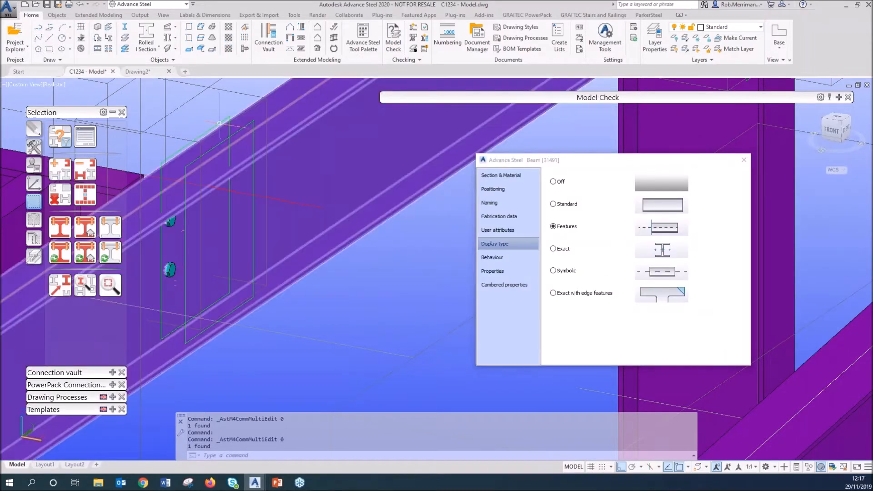
left_click(243, 125)
left_click(238, 128)
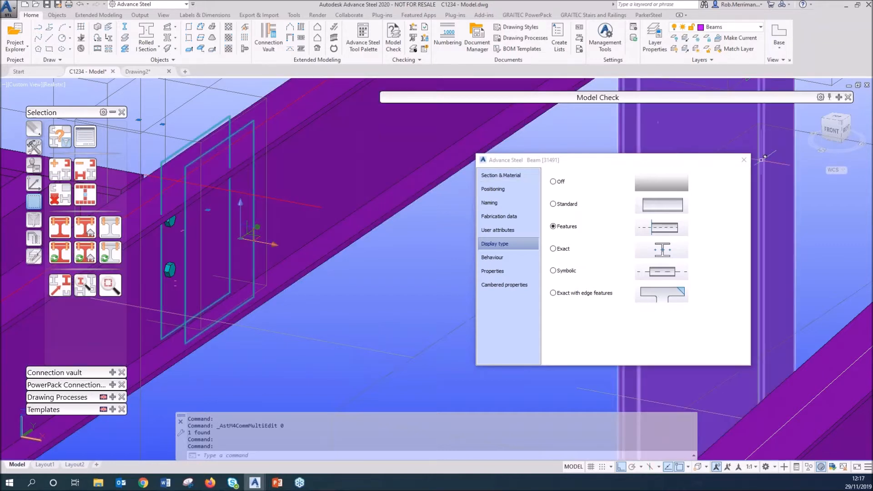
left_click(744, 159)
left_click(839, 97)
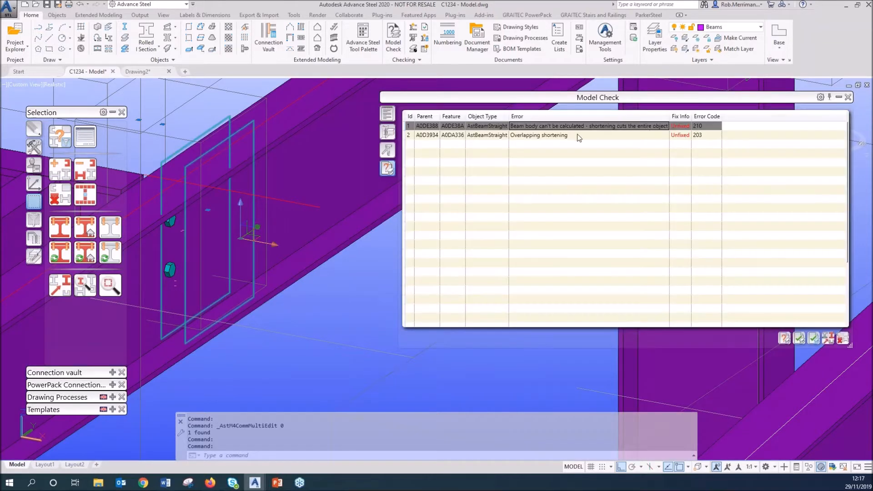
key("Escape")
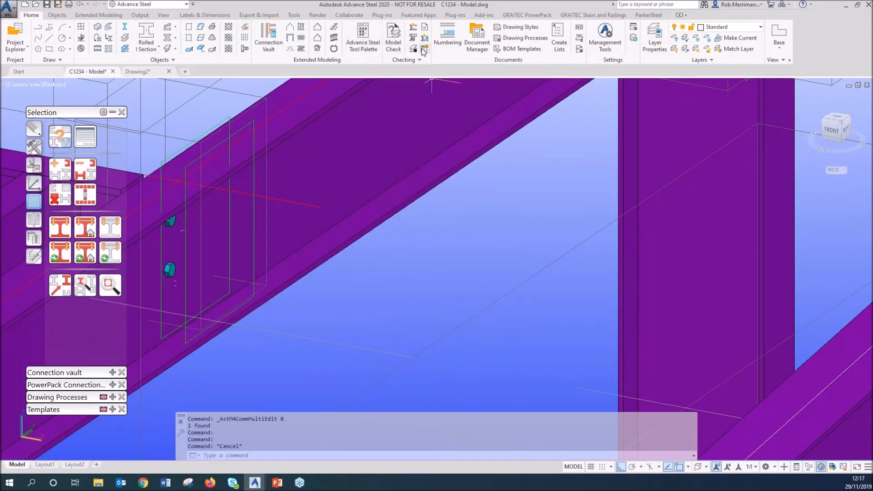
Reopen the model check results and zoom to the column top flagged for overlapping shortening under ID 2.
key("ctrl")
key("ctrl")
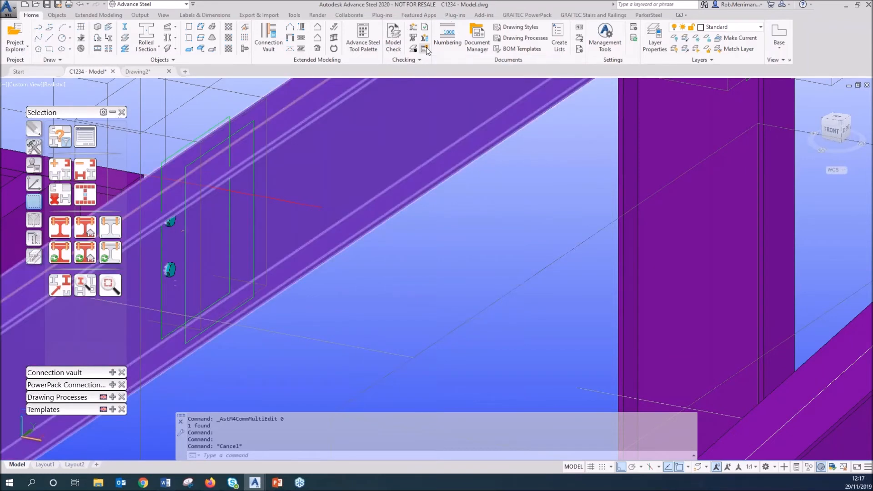
left_click(426, 50)
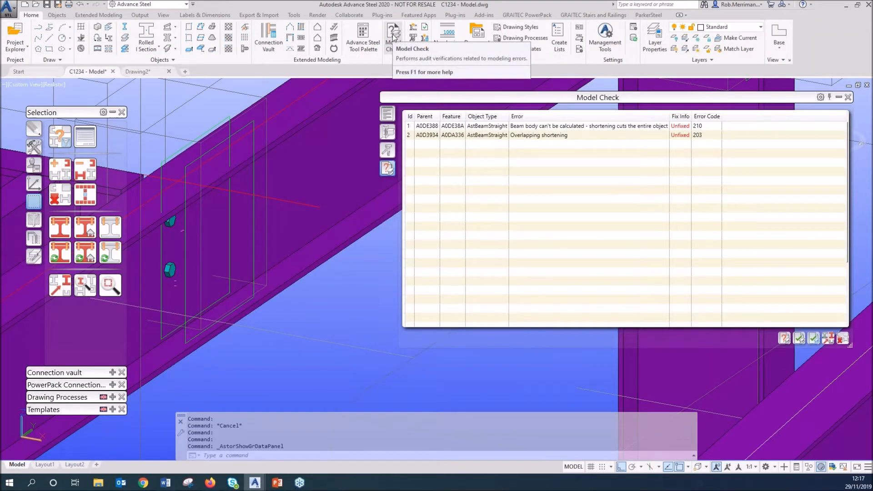
left_click(487, 136)
double_click(487, 135)
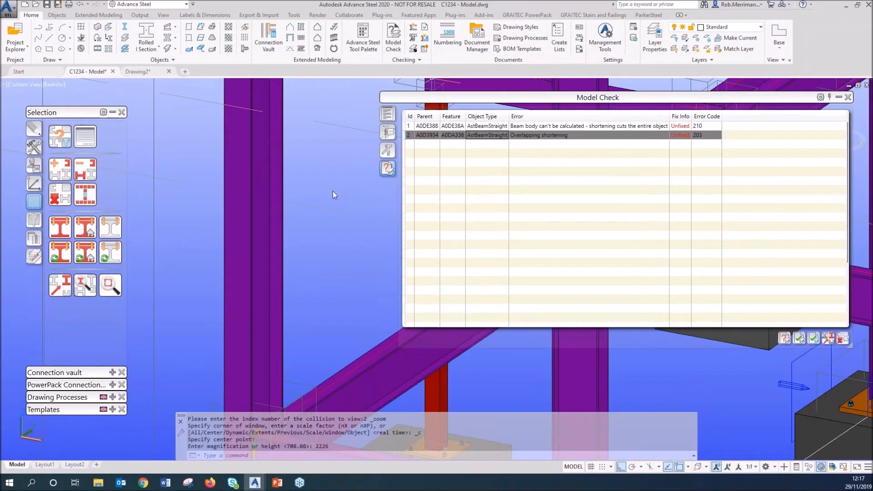
scroll(335, 195, "down", 4)
middle_click_drag(249, 200, 311, 203, "shift")
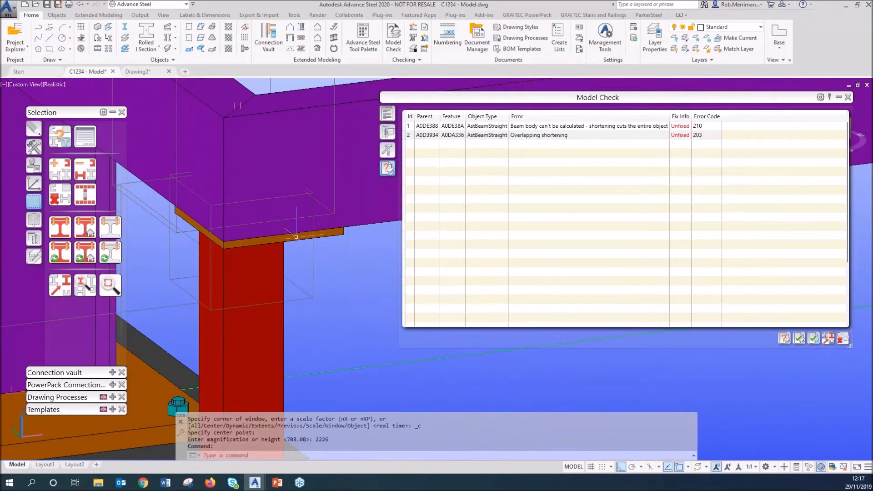
Set the display type of the red SHS100X5 column to Features.
left_click(282, 263)
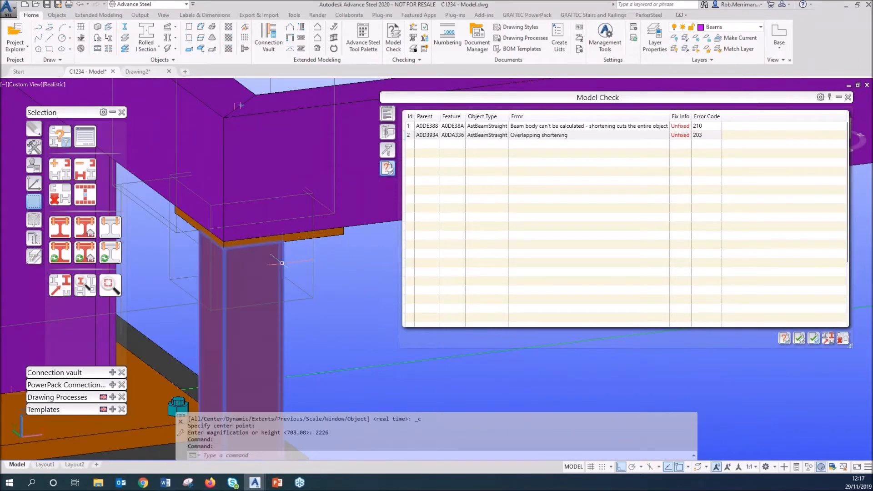
double_click(282, 263)
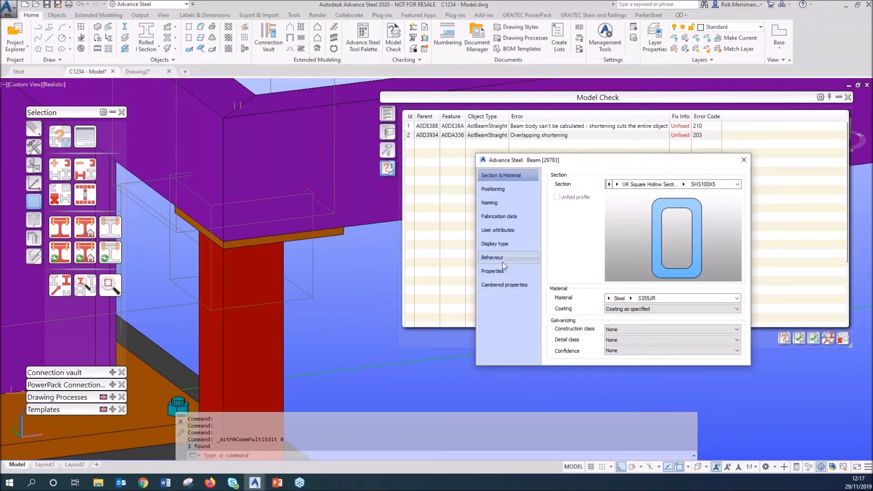
left_click(502, 259)
left_click(500, 244)
left_click(553, 226)
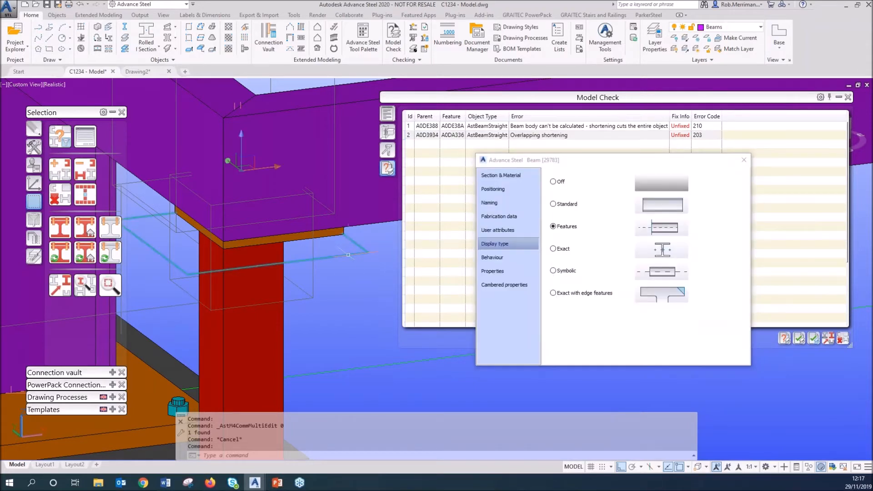
Delete the two overlapping shortenings at the top of the red column.
key("Delete")
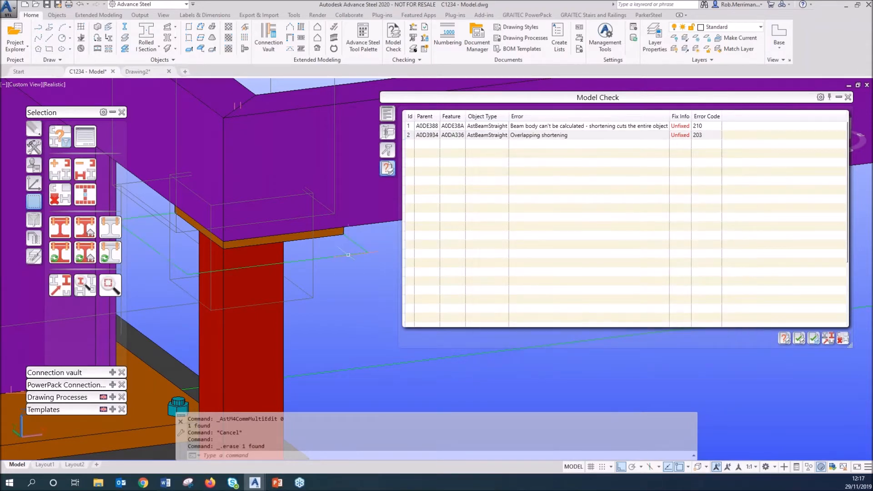
left_click(347, 255)
key("Delete")
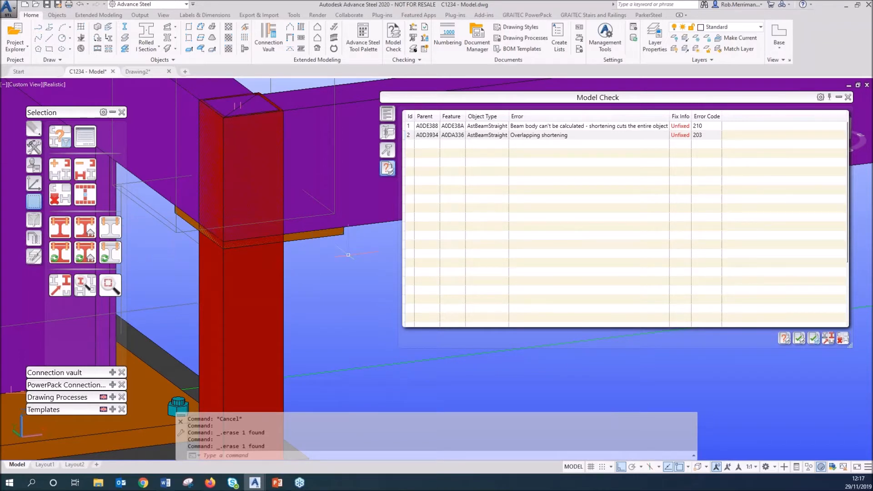
Undo both shortening deletions and the column's display type change.
key("ctrl+z")
key("ctrl+z")
key("ctrl+z")
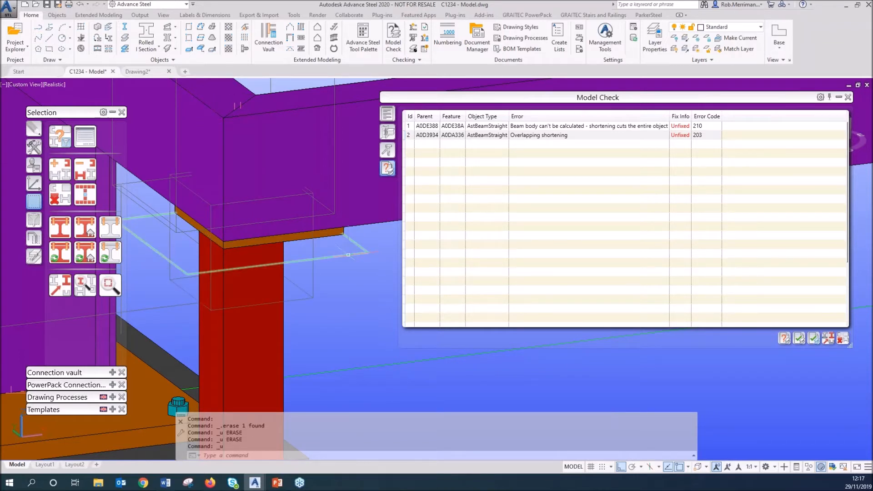
key("ctrl+z")
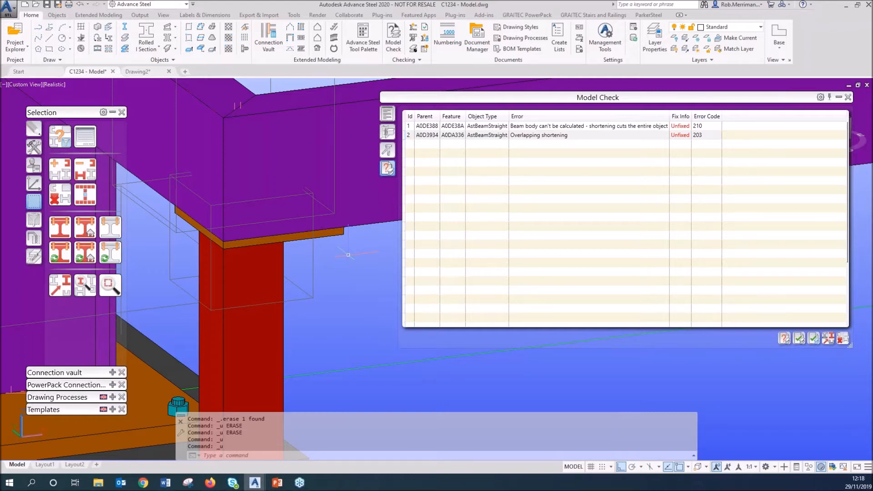
Run Fix All Error on the flagged model check errors, shifting the results window slightly aside.
left_click(622, 136)
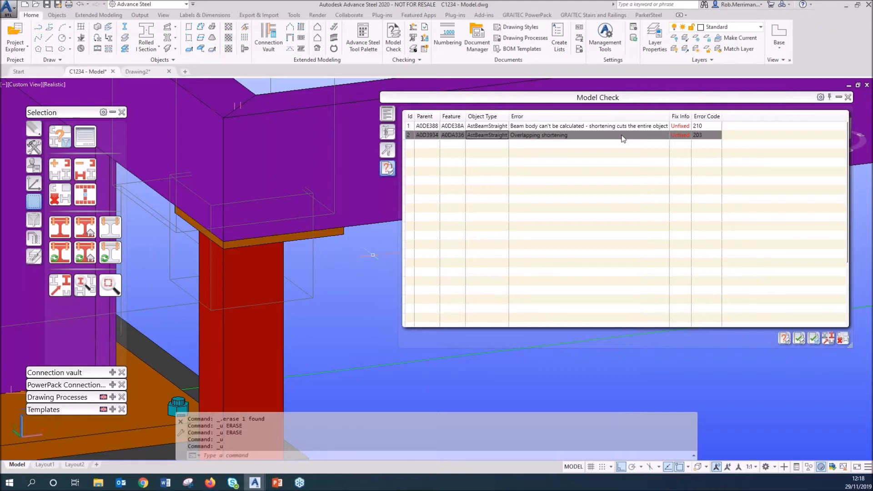
left_click_drag(597, 100, 569, 100)
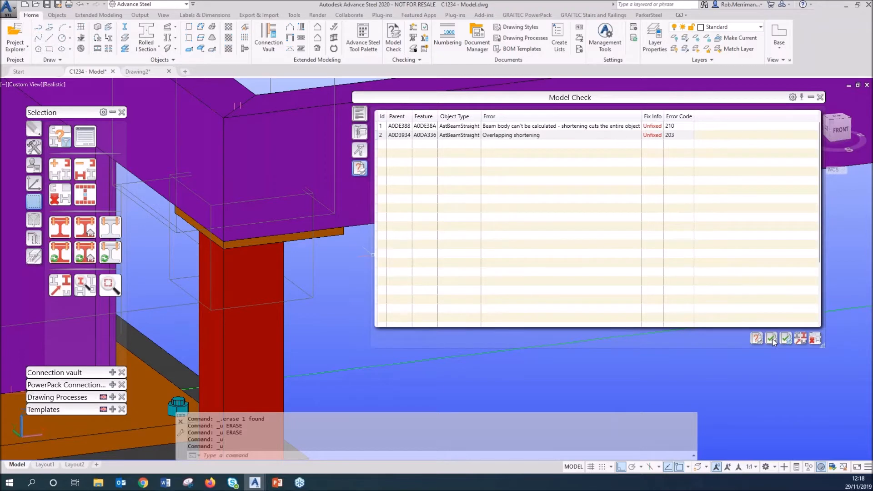
key("ctrl")
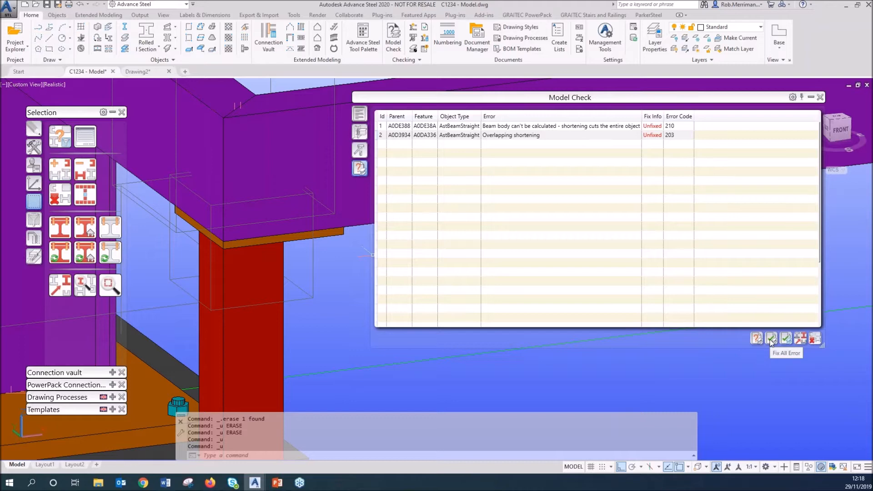
left_click(771, 340)
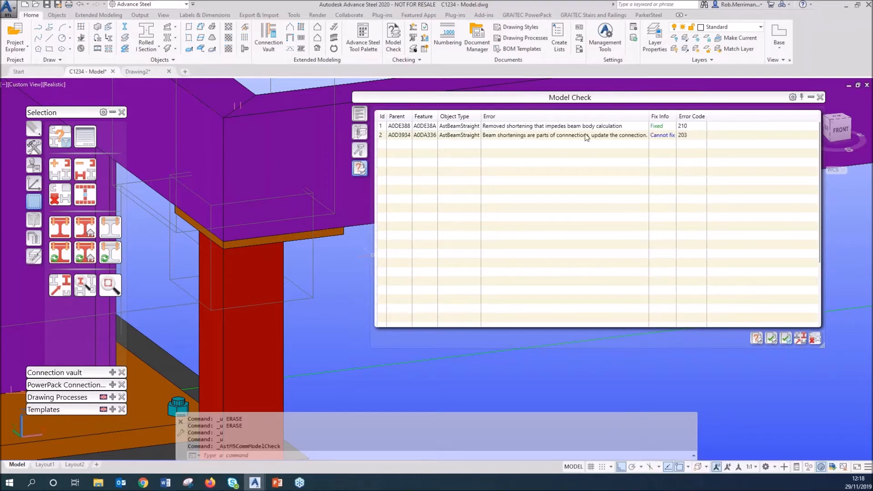
Zoom to the object under ID 1 and delete the short red channel beside the purple beam's web.
left_click(508, 128)
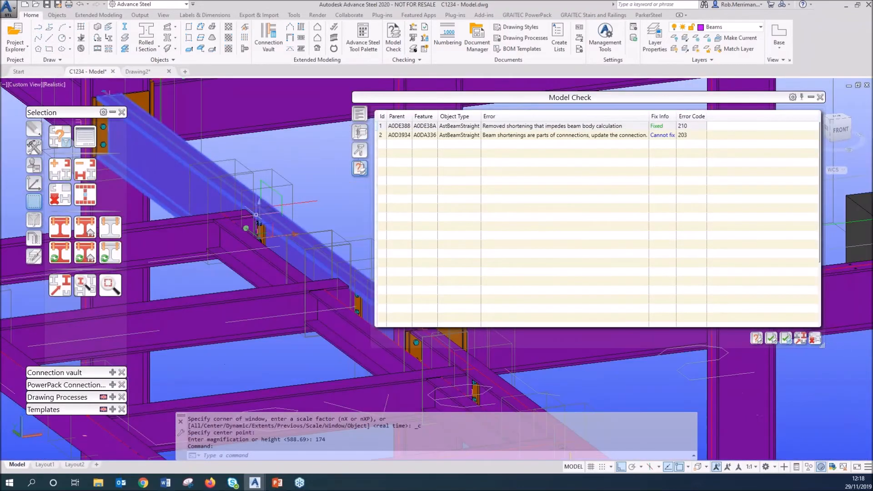
scroll(291, 209, "up", 3)
middle_click_drag(302, 202, 286, 253, "shift")
key("Escape")
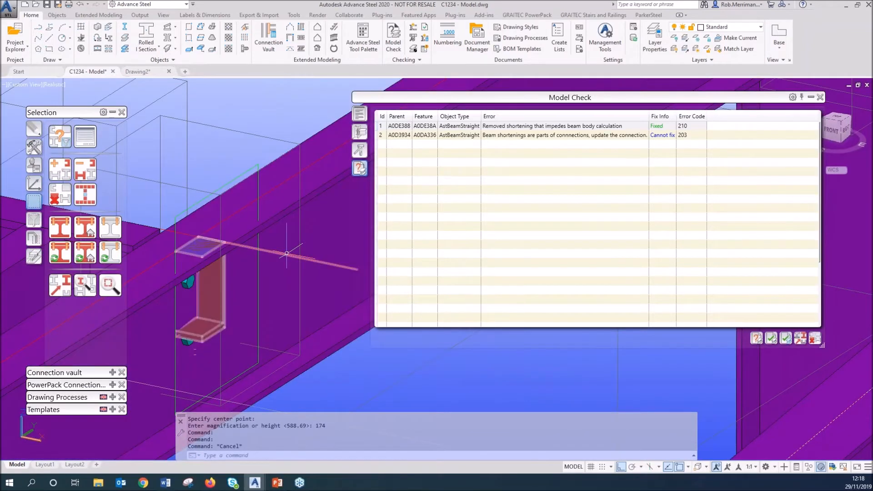
left_click(287, 253)
scroll(212, 313, "up", 6)
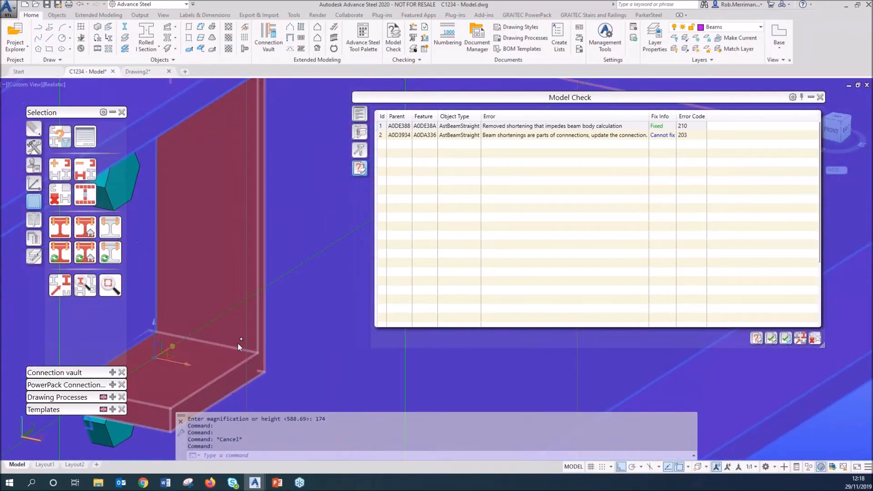
scroll(238, 342, "down", 6)
key("Escape")
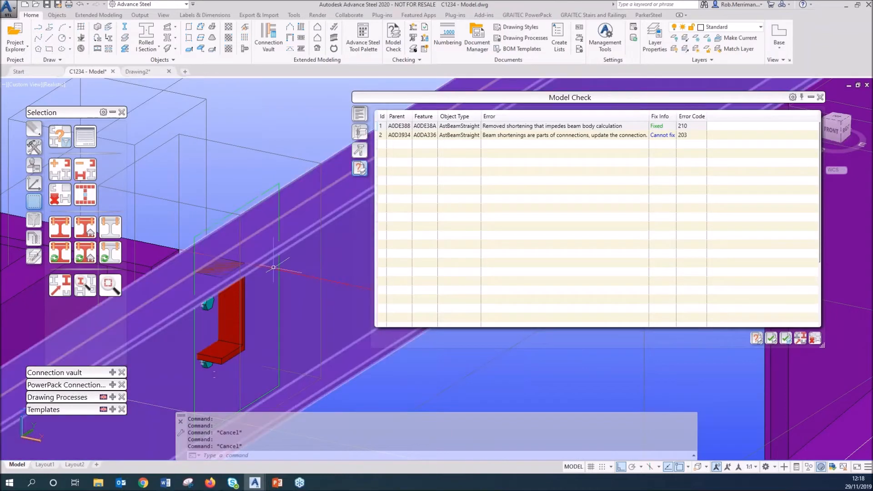
left_click(273, 268)
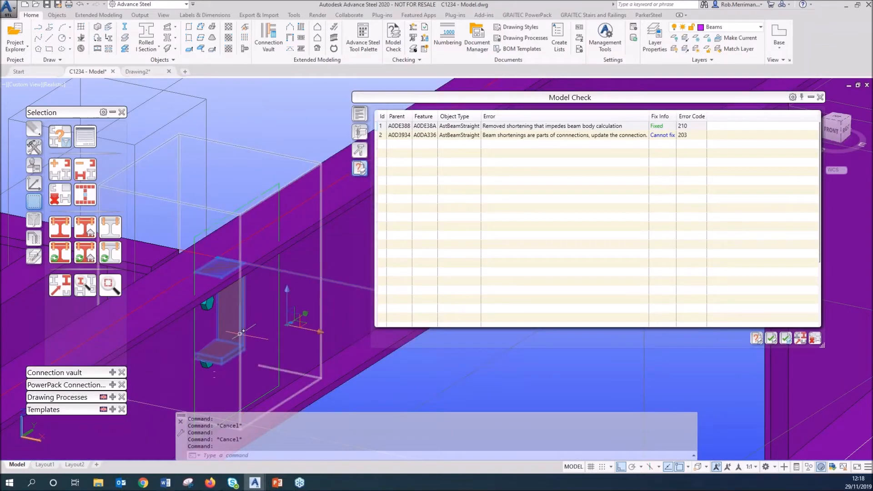
key("Delete")
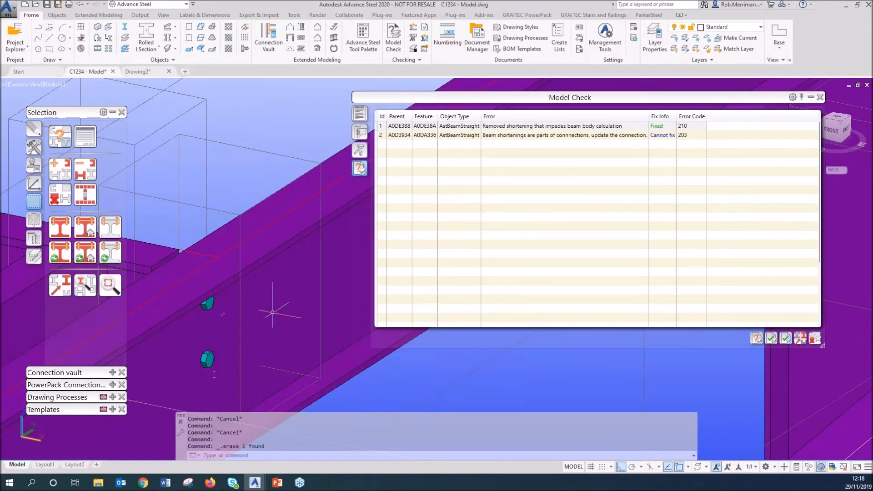
Mark the object under ID 2, widen its error description to read it in full, and close the model check results.
left_click(536, 136)
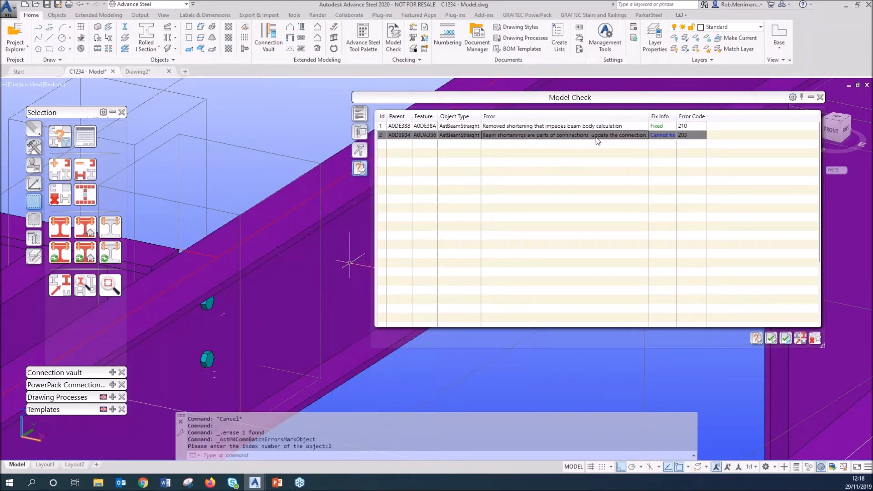
left_click_drag(649, 116, 718, 117)
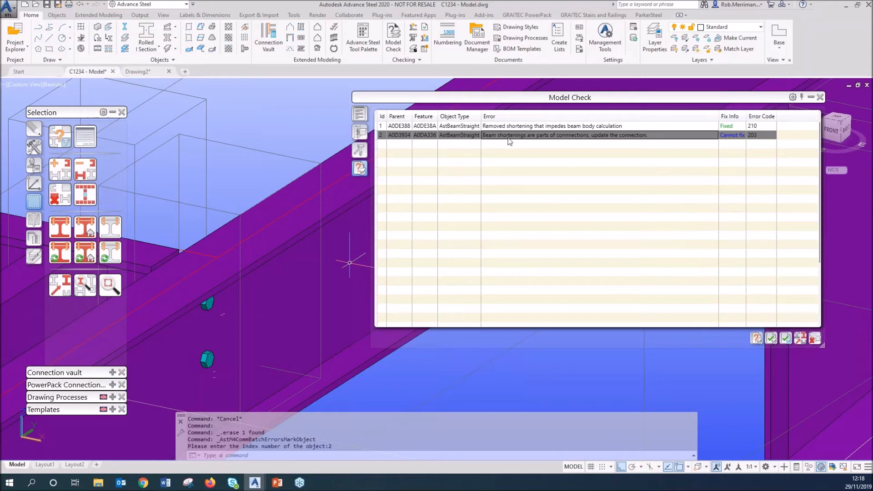
left_click(820, 98)
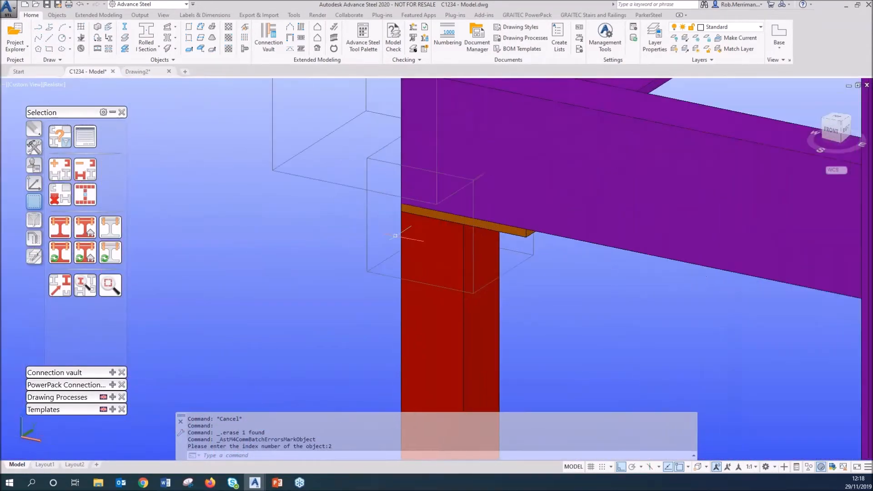
Set the square hollow section column's display type to Features and delete one overlapping shortening at its top.
double_click(405, 241)
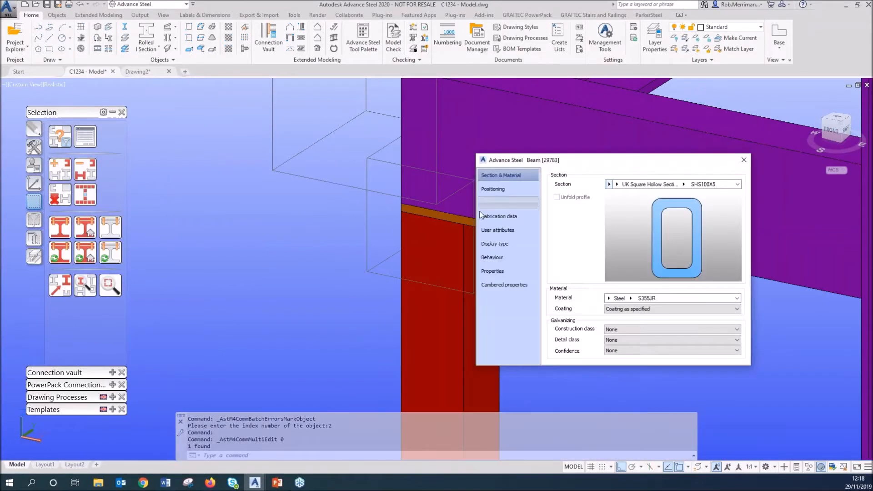
left_click(502, 244)
left_click(562, 226)
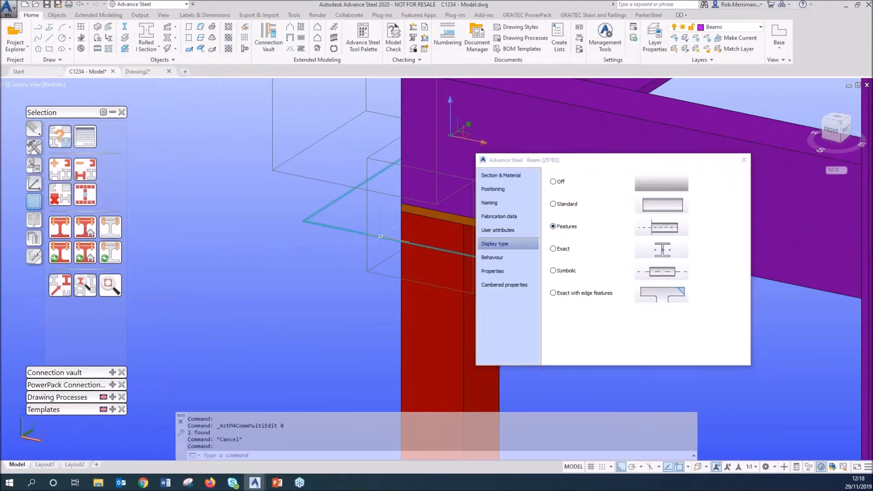
key("Delete")
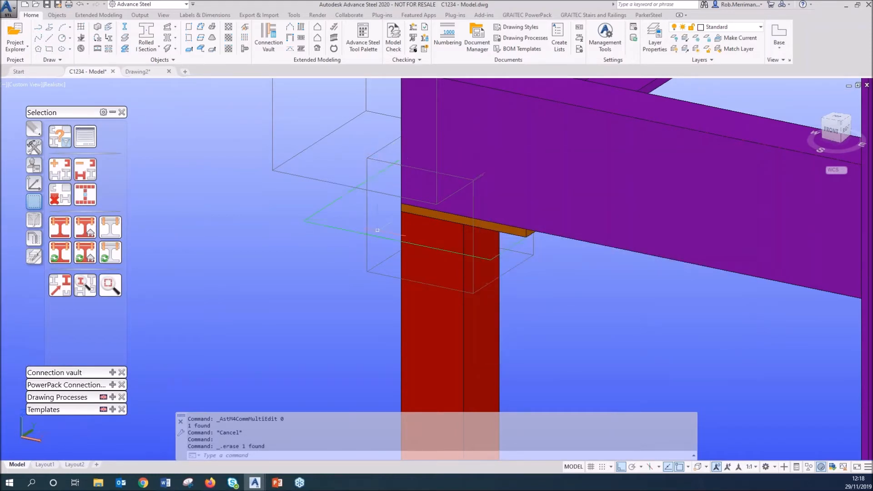
Try deleting the remaining shortening at the column's top, and undo that deletion.
left_click(381, 238)
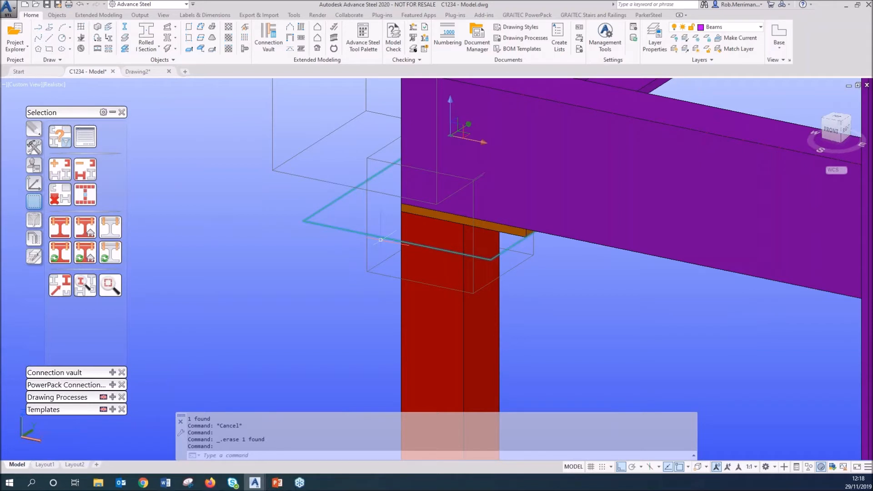
key("Delete")
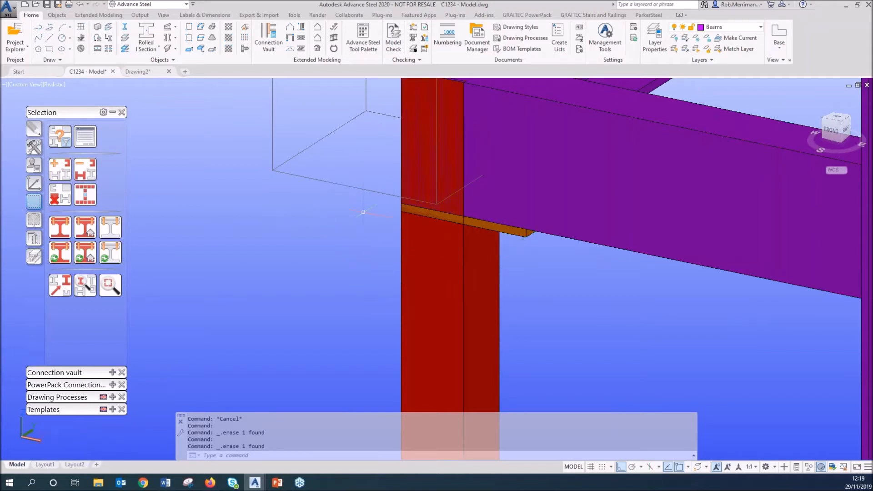
key("ctrl+z")
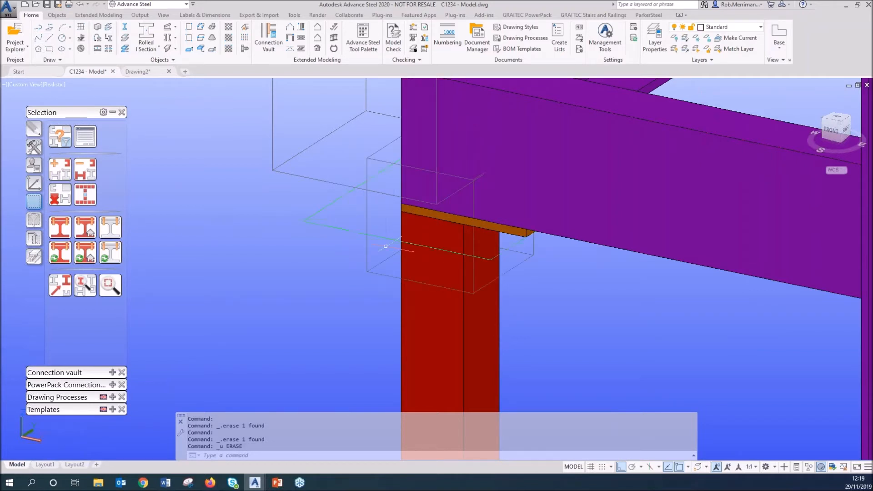
Run the model check again and close the notifications window.
left_click(393, 37)
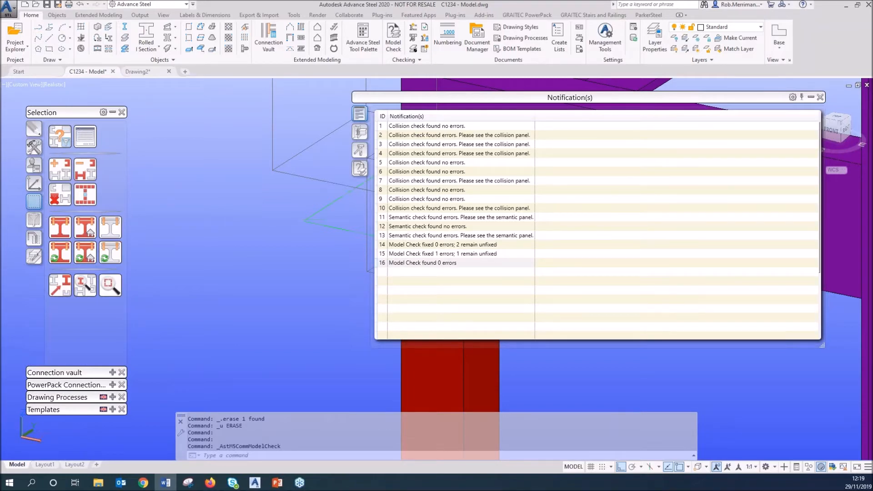
left_click(821, 99)
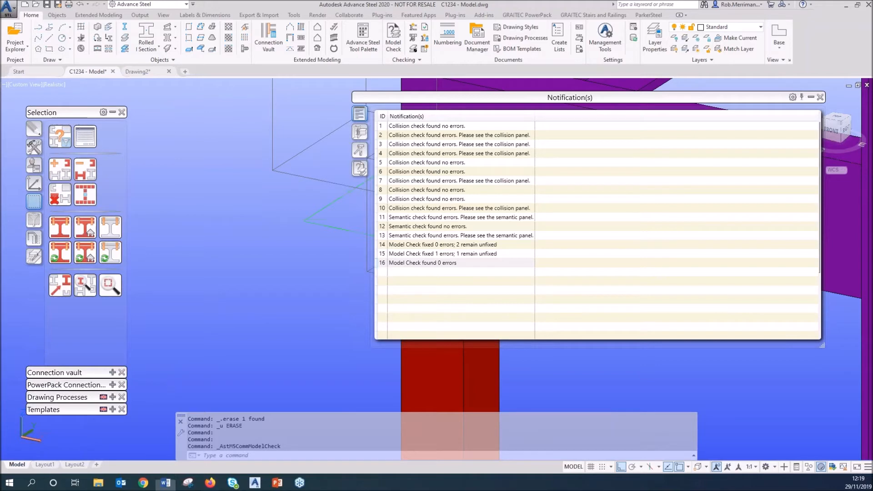
left_click(819, 97)
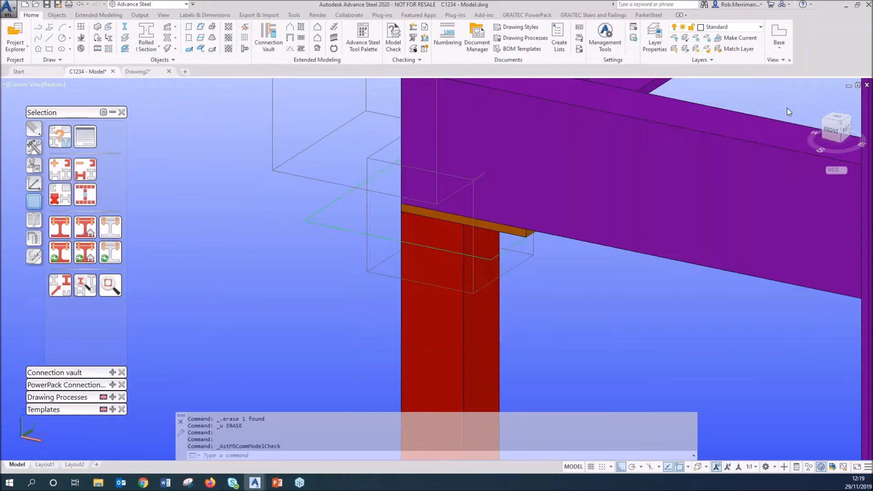
Clear the marking from all objects across the whole model.
left_click(60, 194)
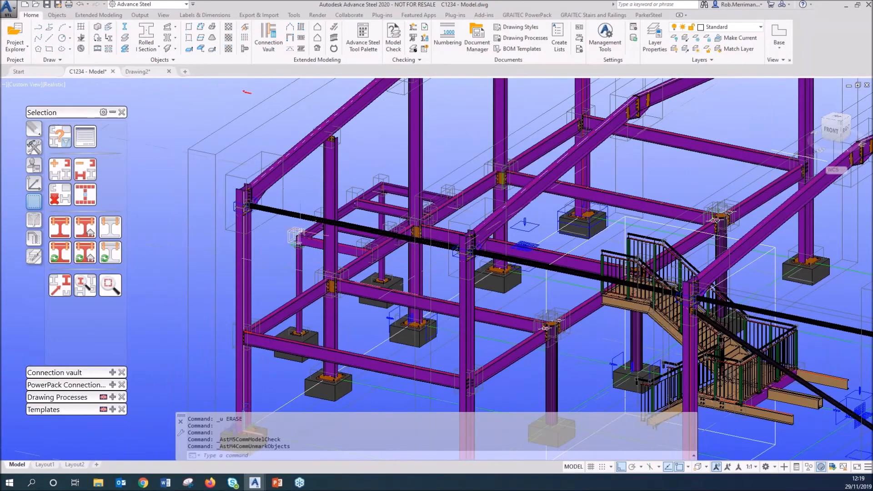
middle_click_drag(300, 236, 431, 219, "shift")
scroll(431, 219, "down", 5)
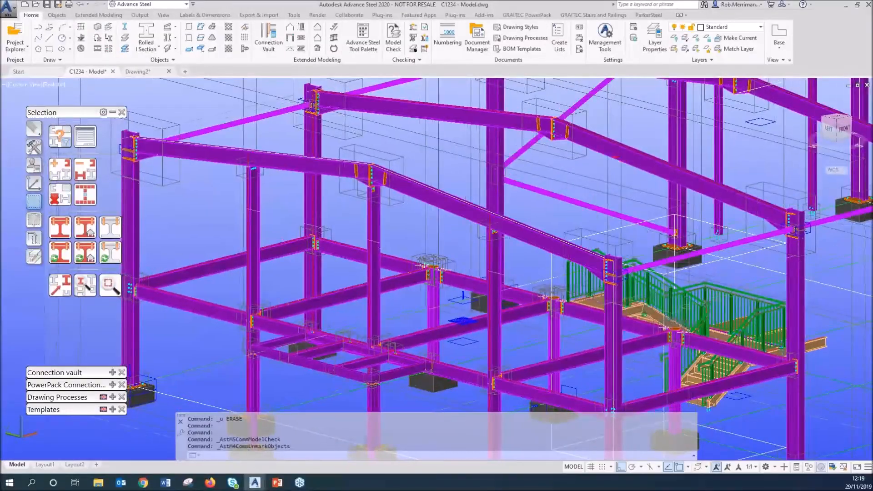
scroll(349, 203, "down", 2)
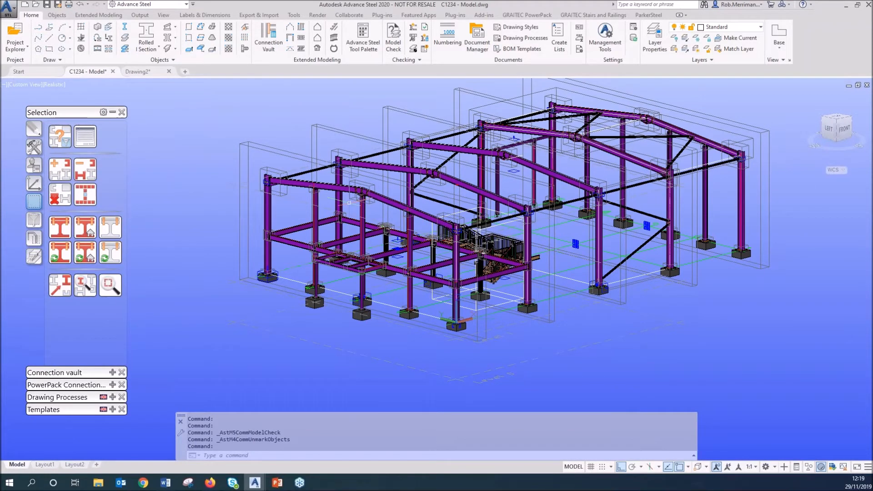
Run Mark Loose Parts on the entire model and acknowledge the result.
left_click(140, 16)
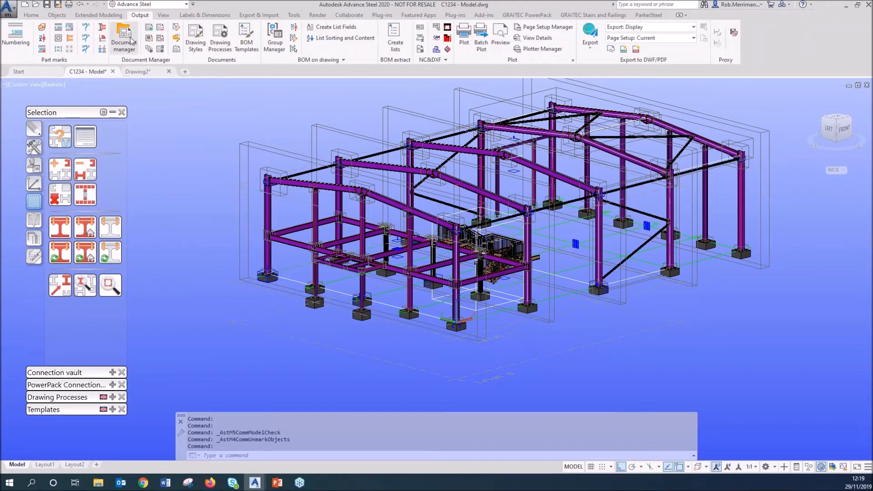
left_click(101, 40)
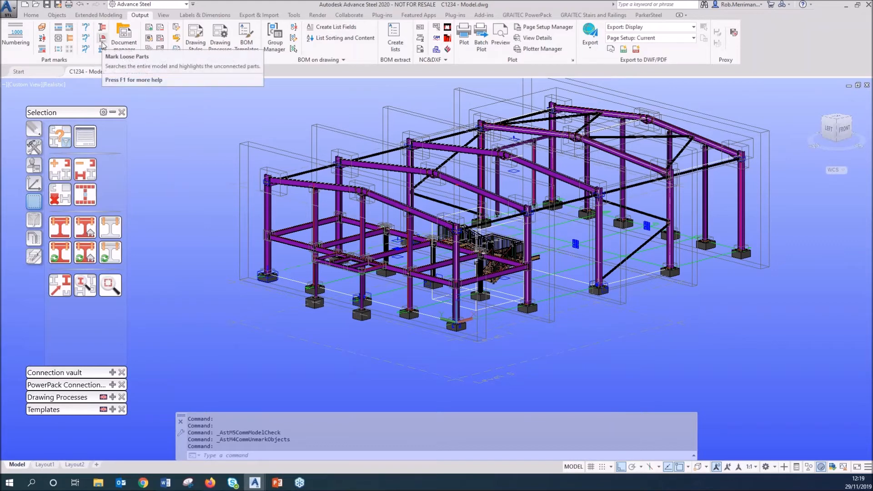
left_click(103, 41)
left_click(103, 41)
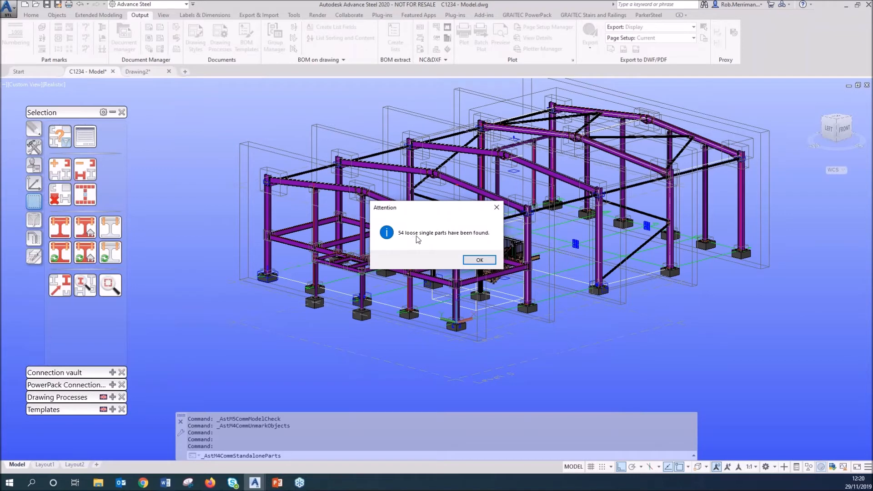
left_click(479, 260)
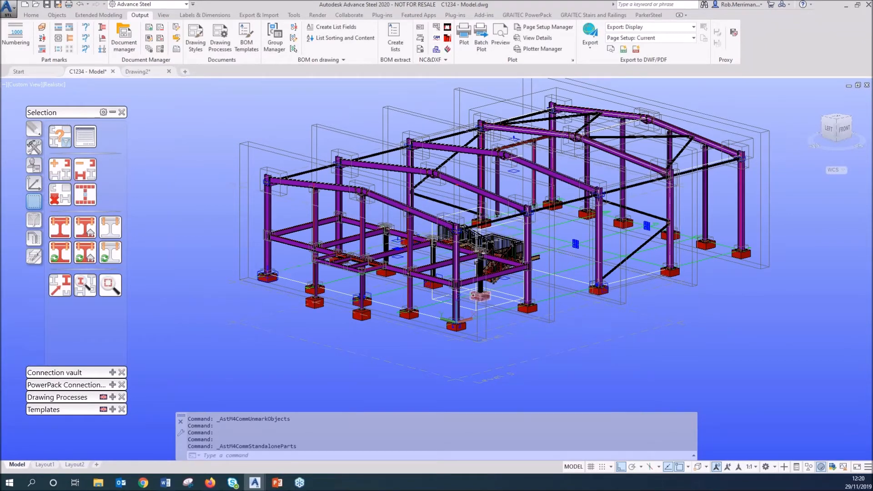
Select the marked loose parts, show only those objects, and clear their marking.
left_click(86, 199)
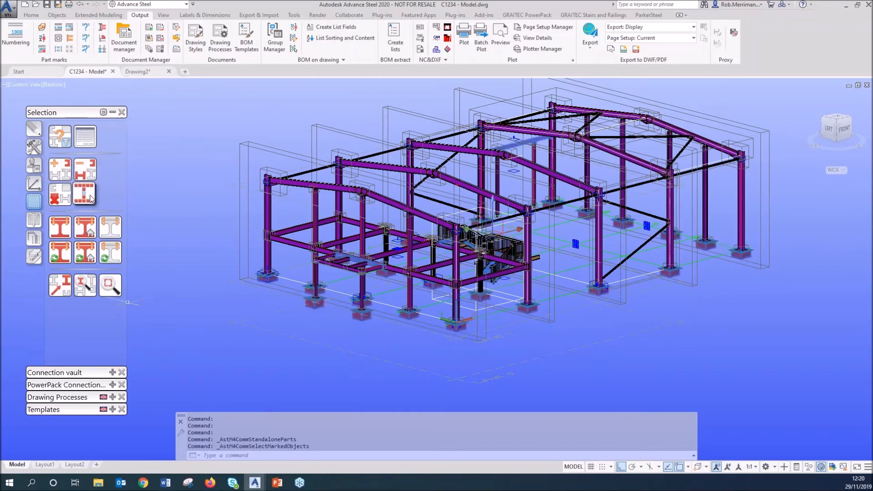
key("Escape")
left_click(370, 317)
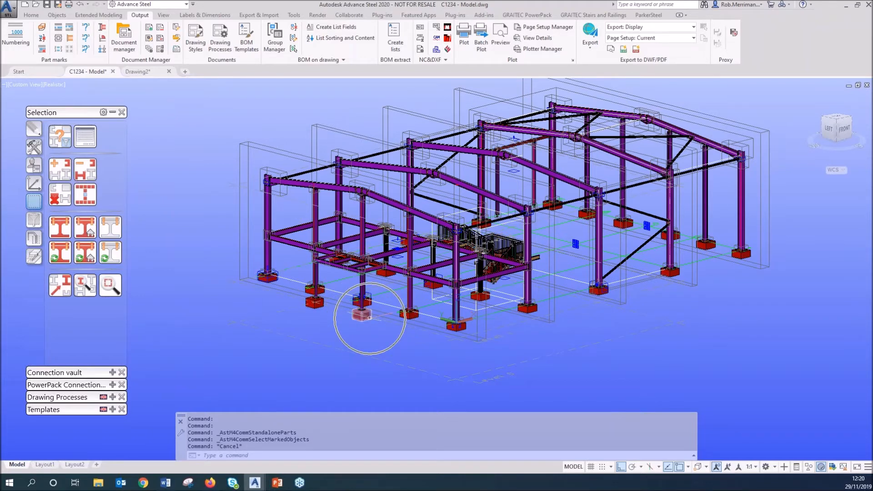
left_click(85, 196)
left_click(34, 238)
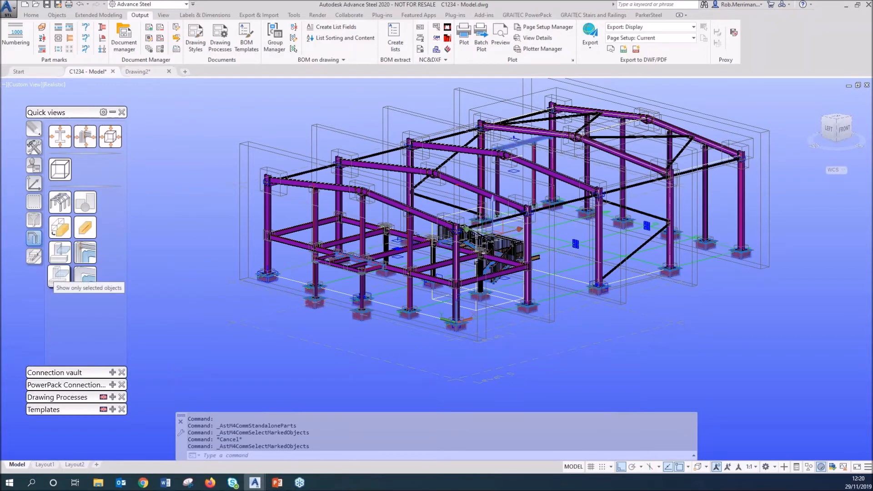
left_click(60, 275)
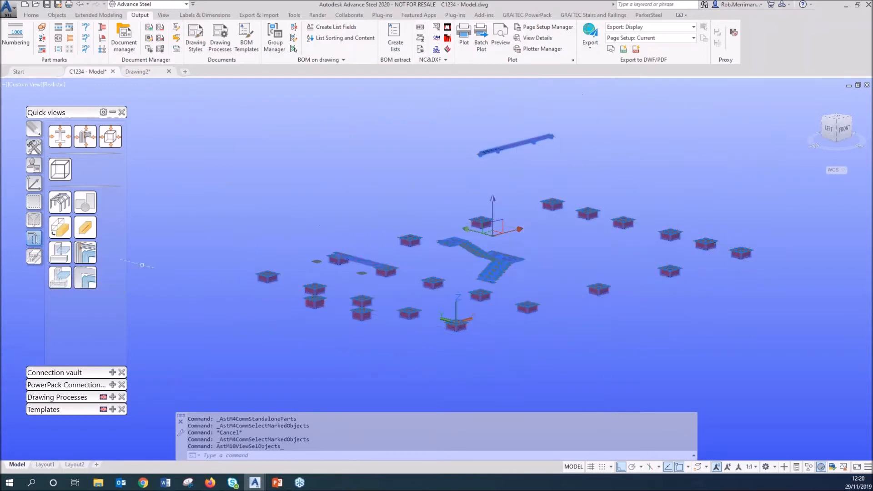
left_click(35, 201)
left_click(55, 197)
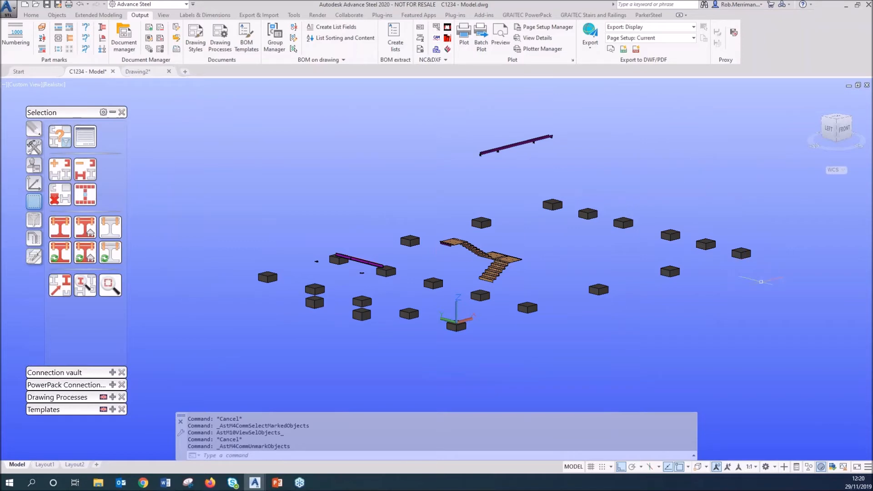
left_click(775, 301)
left_click(545, 195)
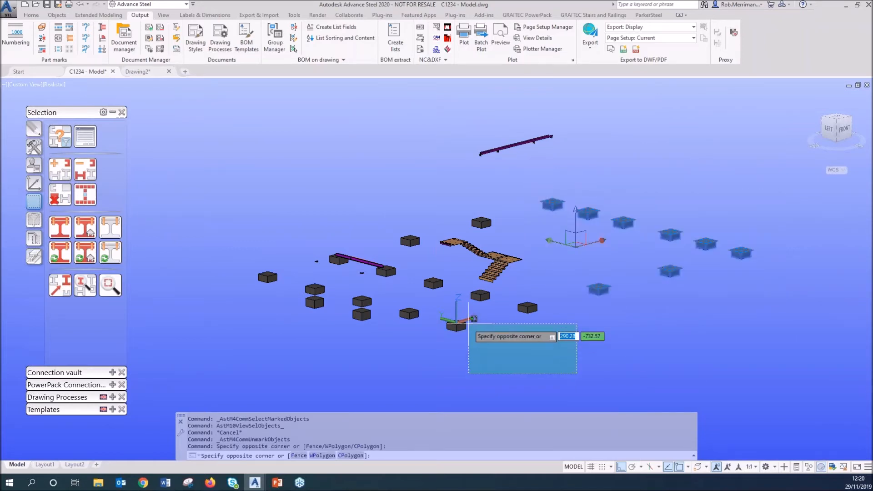
key("Escape")
key("Escape")
scroll(633, 225, "up", 6)
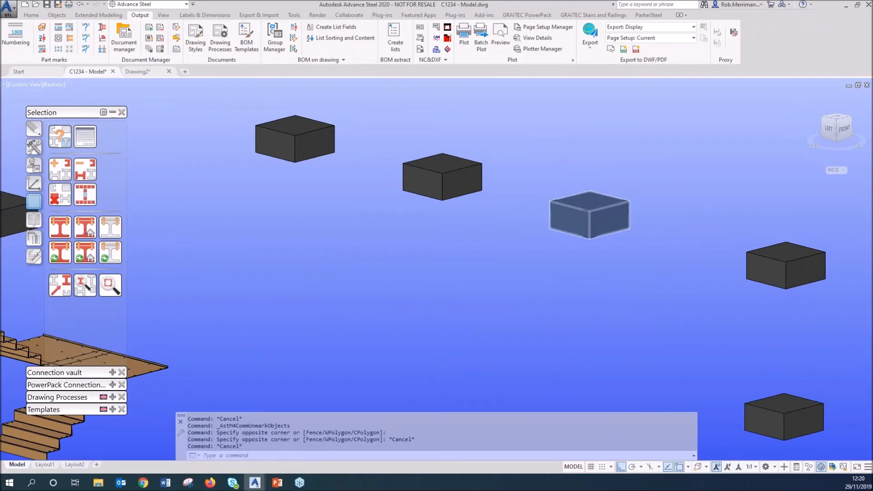
scroll(633, 225, "down", 6)
Select all the isolated concrete foundation blocks and hide them from the view.
left_click(731, 307)
left_click(509, 188)
left_click(445, 214)
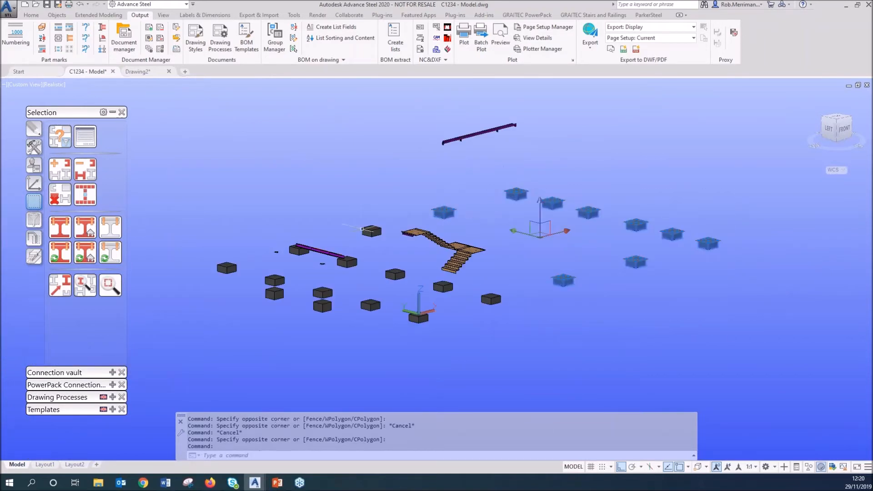
left_click(372, 231)
left_click(227, 268)
left_click(272, 280)
left_click(275, 292)
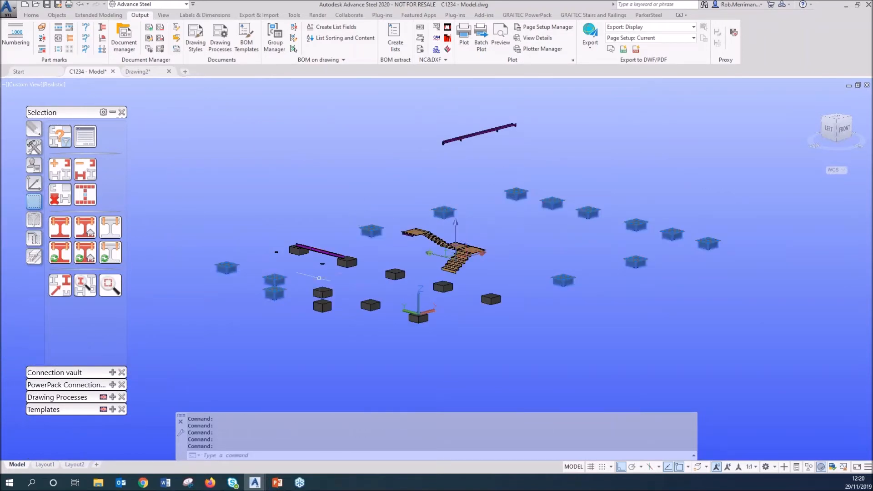
left_click(299, 249)
left_click(347, 262)
left_click(322, 292)
left_click(322, 305)
left_click(370, 305)
left_click(395, 274)
left_click(443, 286)
left_click(491, 298)
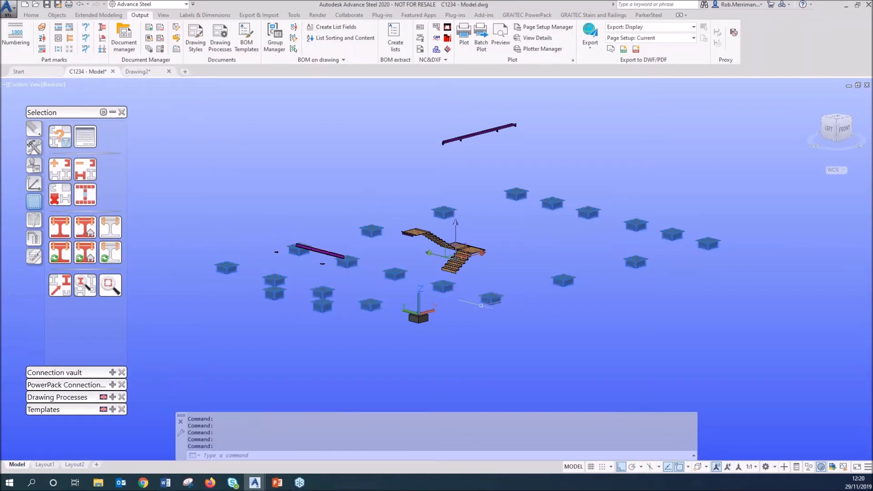
left_click(34, 238)
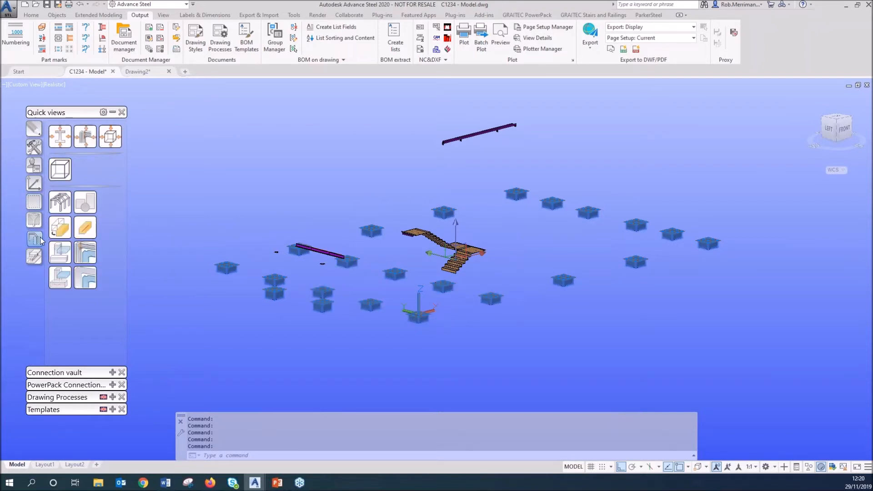
left_click(60, 252)
key("Escape")
Select the two large landing plates between the stair flights and hide them.
scroll(427, 282, "up", 12)
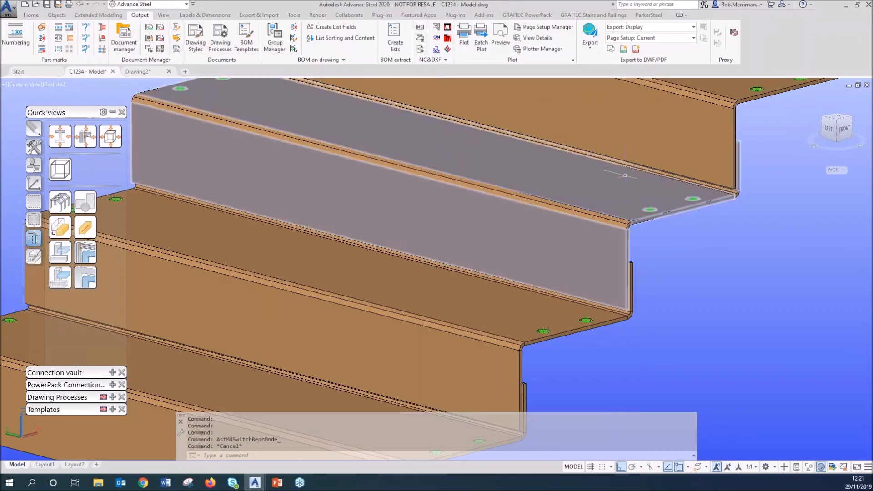
middle_click_drag(685, 206, 689, 241, "shift")
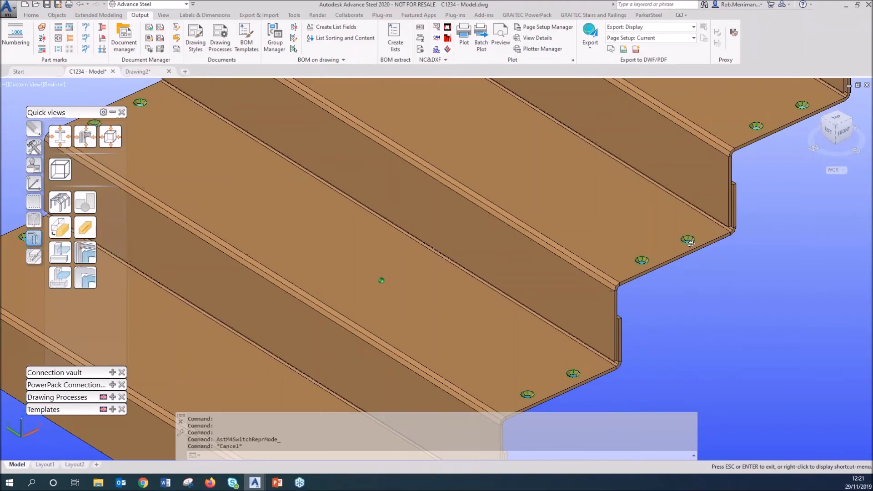
scroll(690, 241, "up", 1)
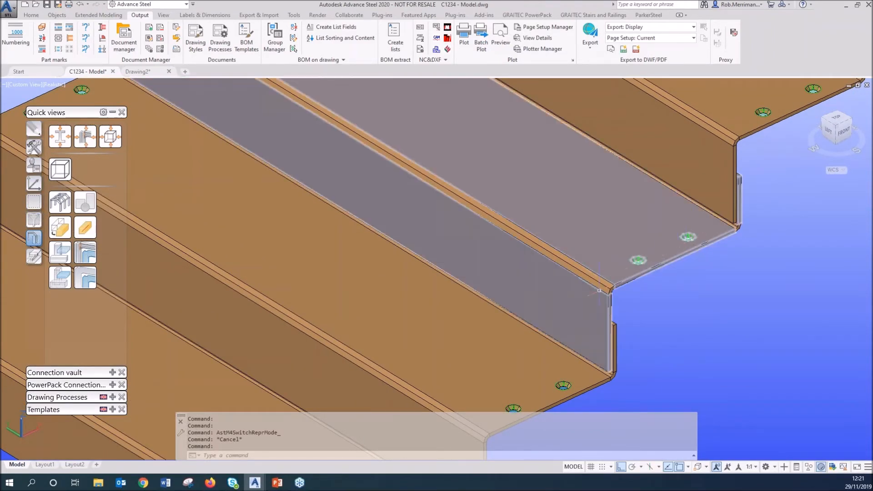
scroll(599, 290, "down", 10)
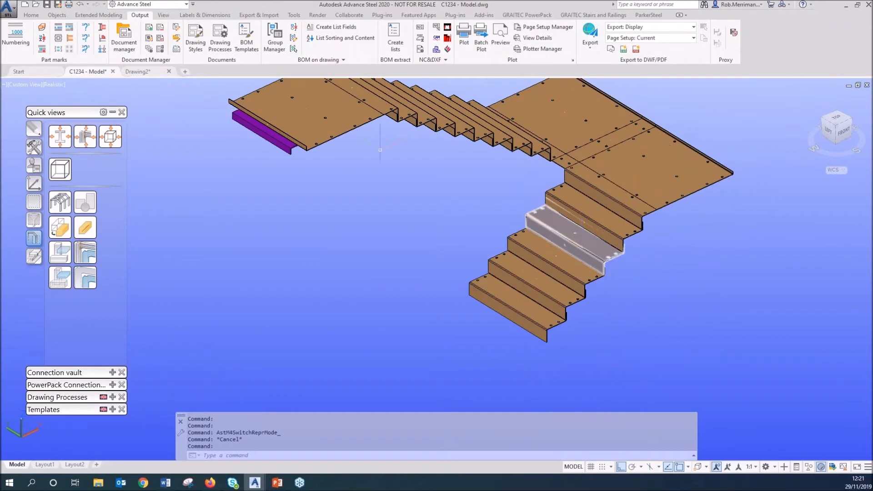
left_click(356, 125)
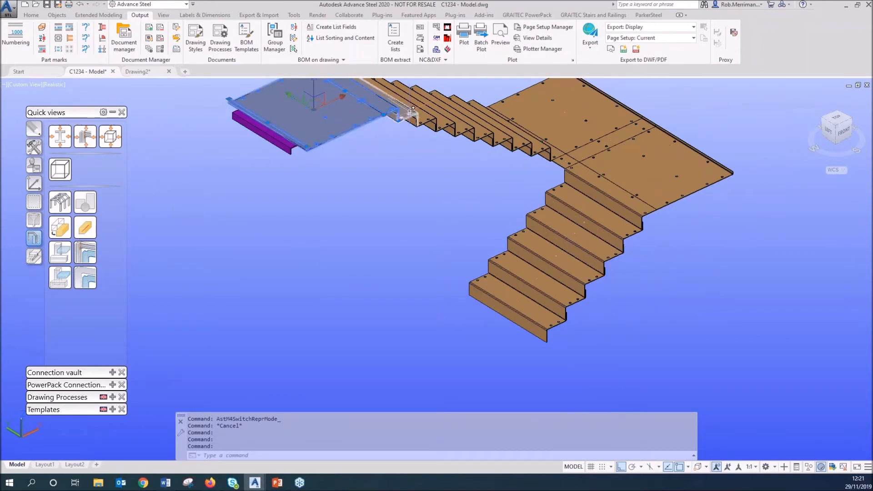
key("Escape")
left_click(551, 127)
left_click(616, 140)
left_click(641, 155)
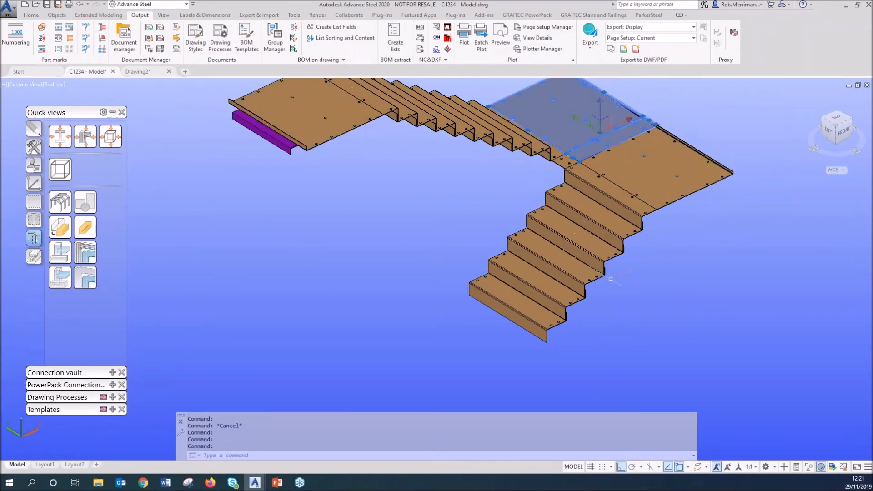
left_click(632, 181)
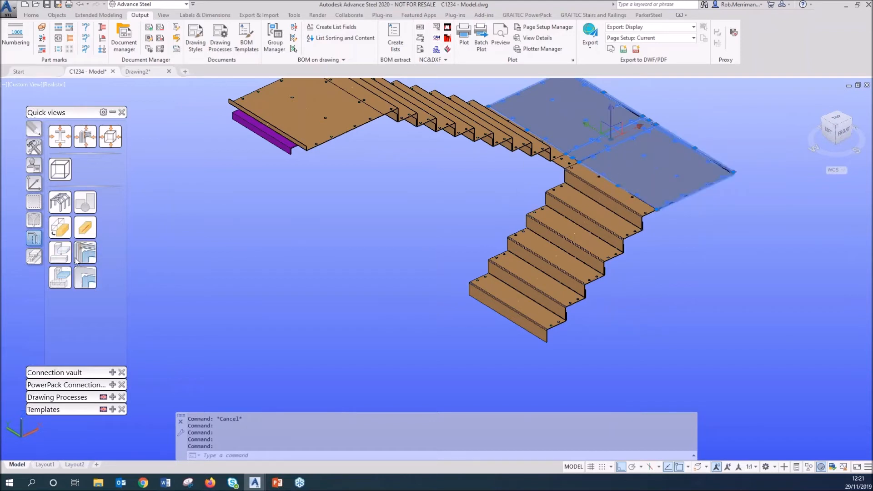
left_click(76, 260)
Select all the treads of the lower stair flight and hide them from the view.
left_click(687, 372)
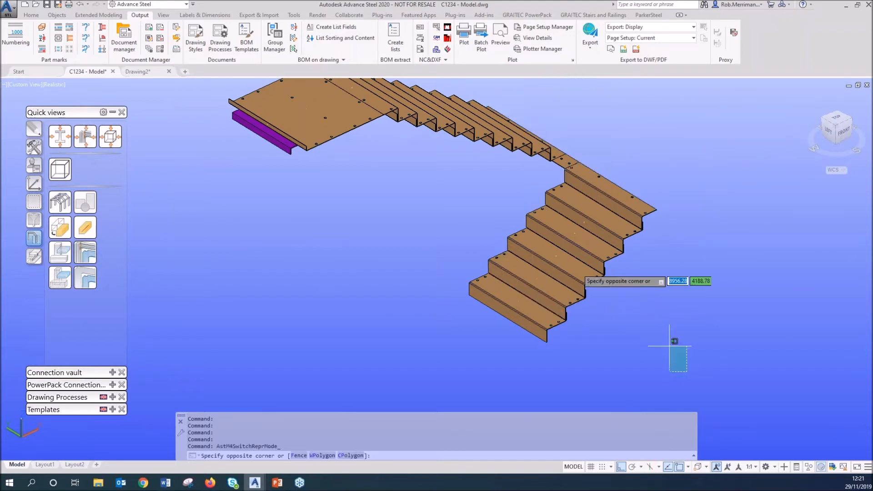
left_click(494, 215)
left_click(59, 252)
Select the remaining upper stair flight and its folded landing plates, keeping the purple angle unselected, and hide them.
middle_click_drag(579, 217, 533, 191, "shift")
scroll(542, 269, "down", 2)
scroll(509, 158, "up", 2)
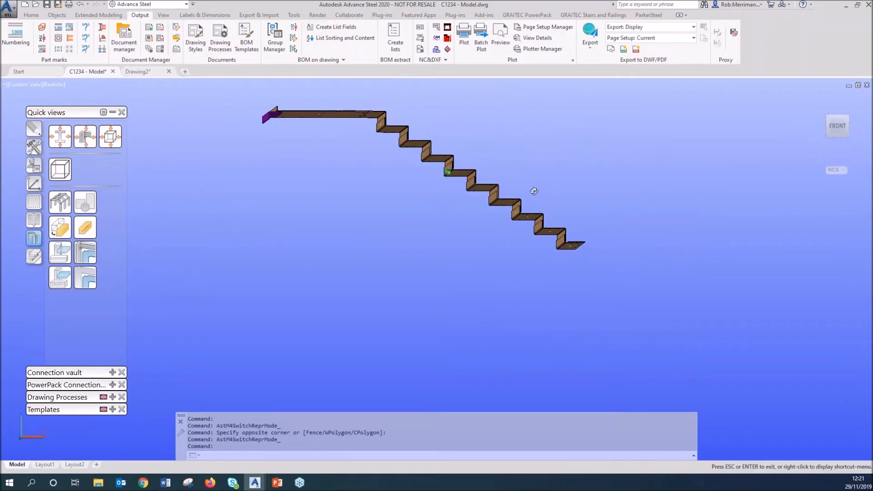
left_click(601, 276)
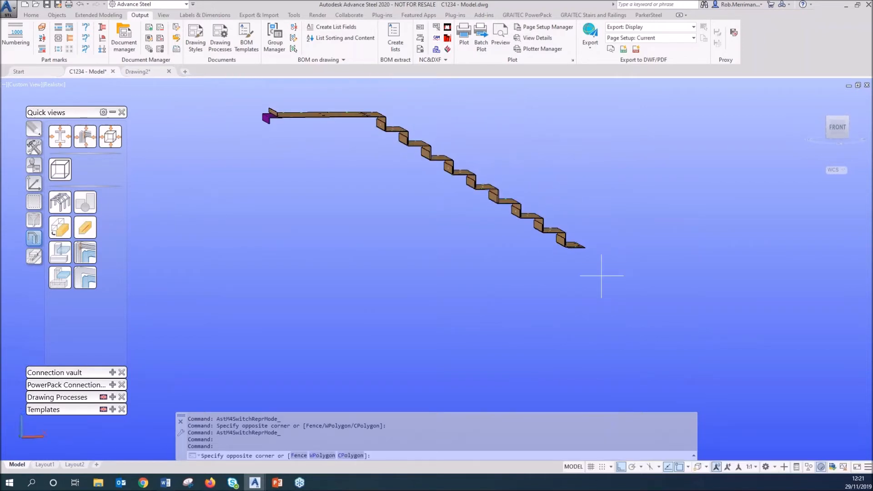
left_click(326, 103)
left_click(59, 253)
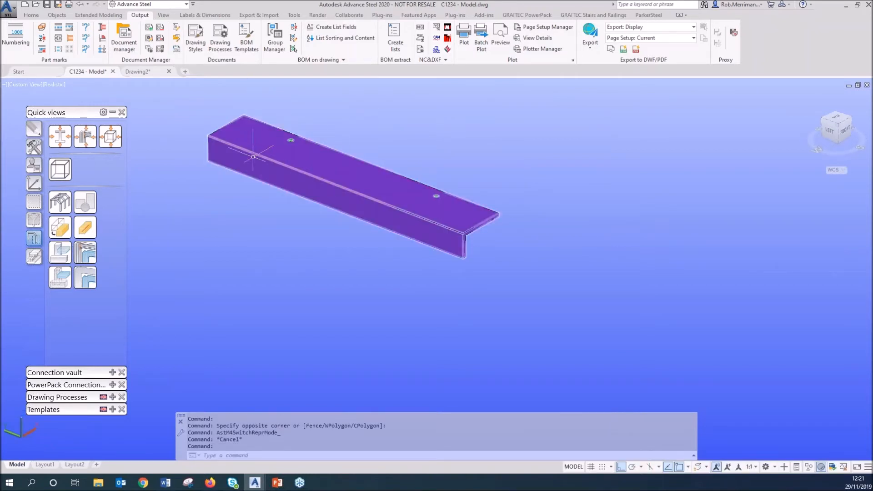
Select the three purple beams lying end to end and hide them from the view.
middle_click_drag(353, 183, 357, 178, "shift")
left_click(357, 178)
scroll(473, 188, "down", 5)
key("Escape")
scroll(228, 235, "up", 2)
left_click(275, 233)
left_click(343, 263)
left_click(413, 291)
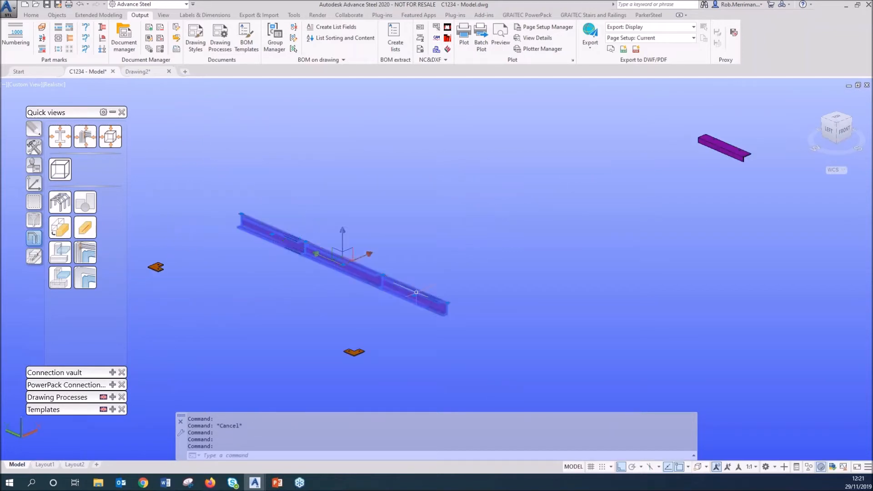
left_click(68, 253)
key("Escape")
Select and closely examine the two small L-shaped plates among the remaining loose parts, and clear the selection.
scroll(314, 246, "down", 3)
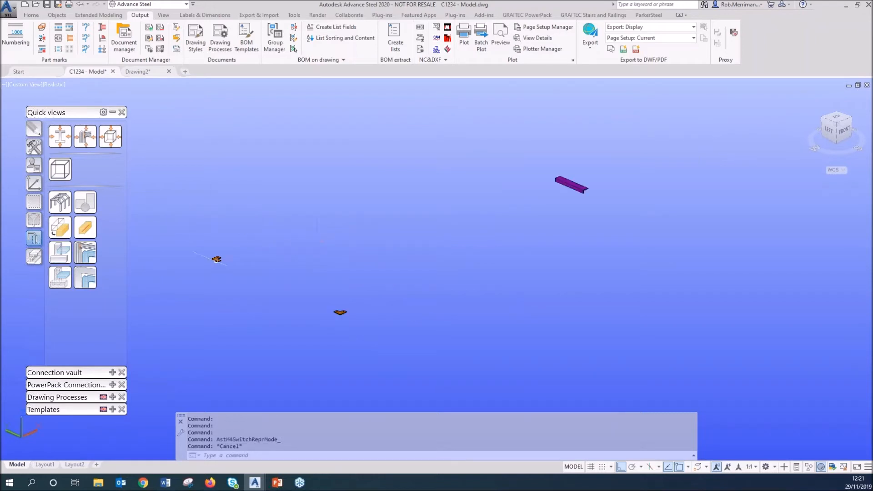
scroll(217, 260, "up", 3)
left_click(218, 256)
scroll(316, 233, "down", 3)
left_click(426, 297)
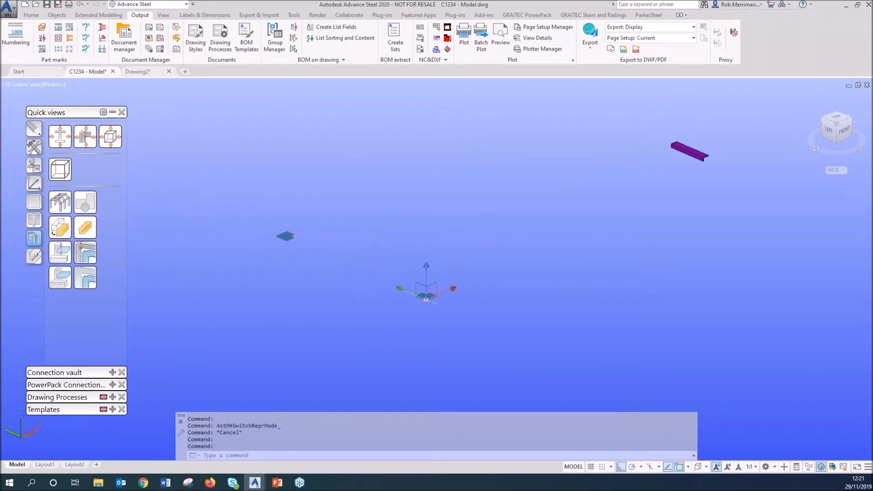
scroll(449, 310, "up", 5)
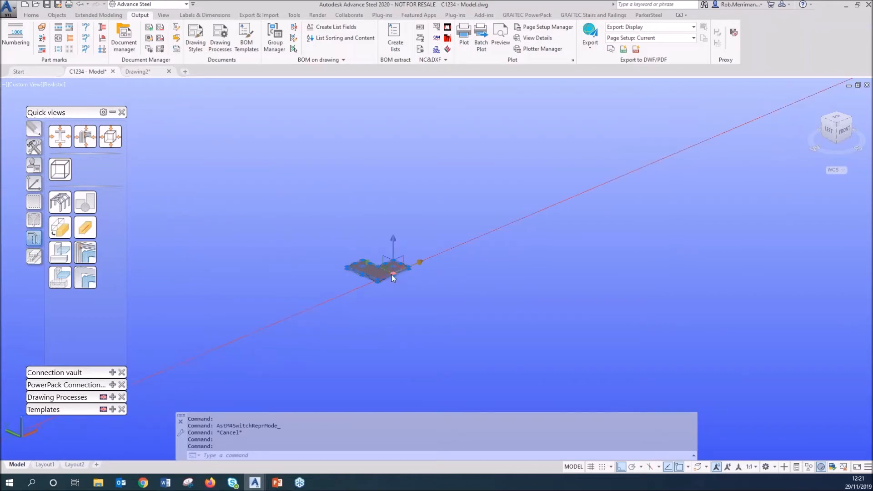
key("Escape")
key("Escape")
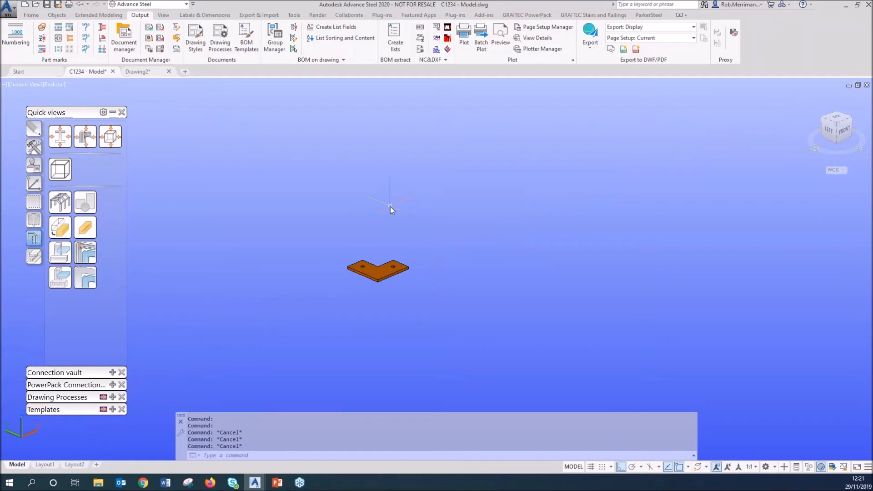
scroll(367, 292, "down", 5)
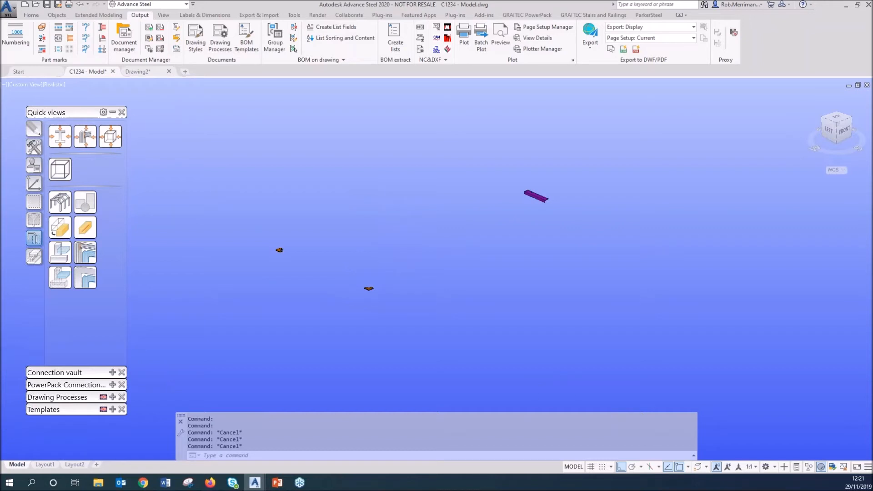
left_click(525, 198)
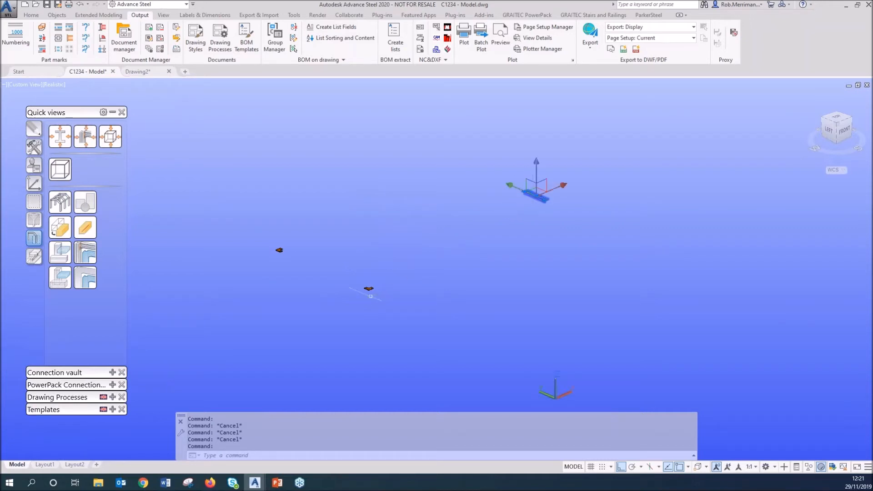
left_click(369, 294)
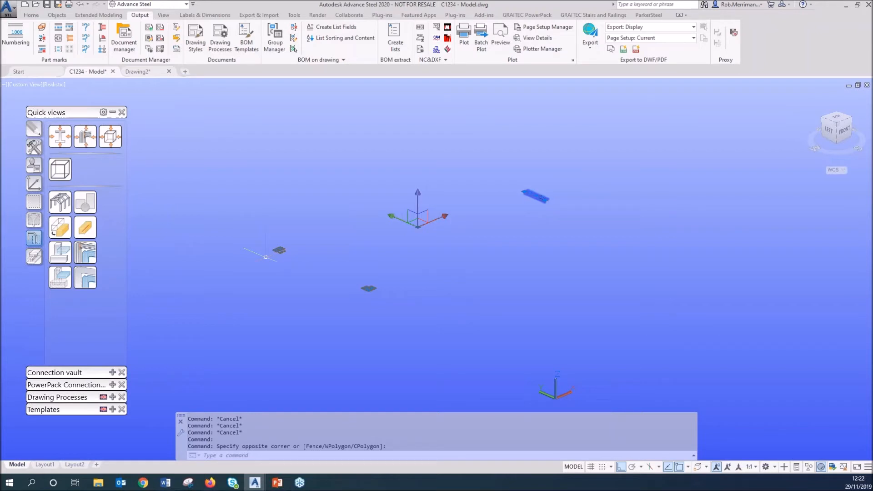
key("Escape")
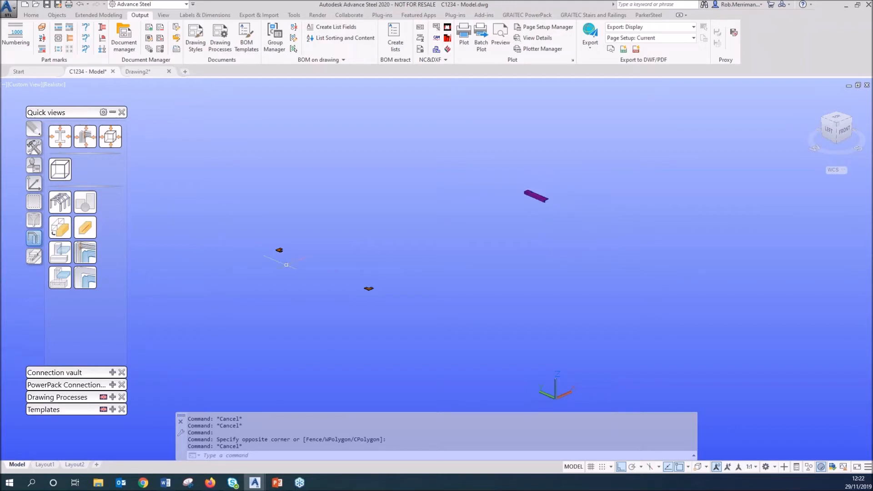
Select all the isolated loose parts together and add them to the marked objects.
left_click(210, 136)
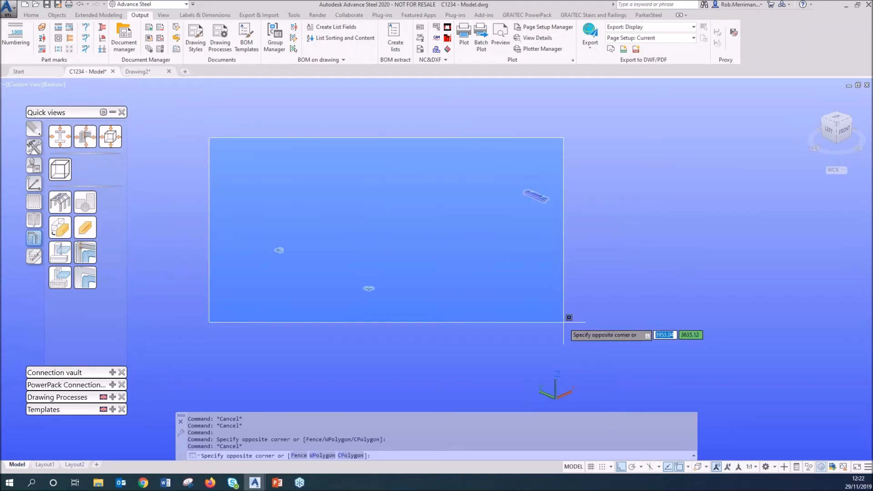
left_click(566, 318)
left_click(34, 204)
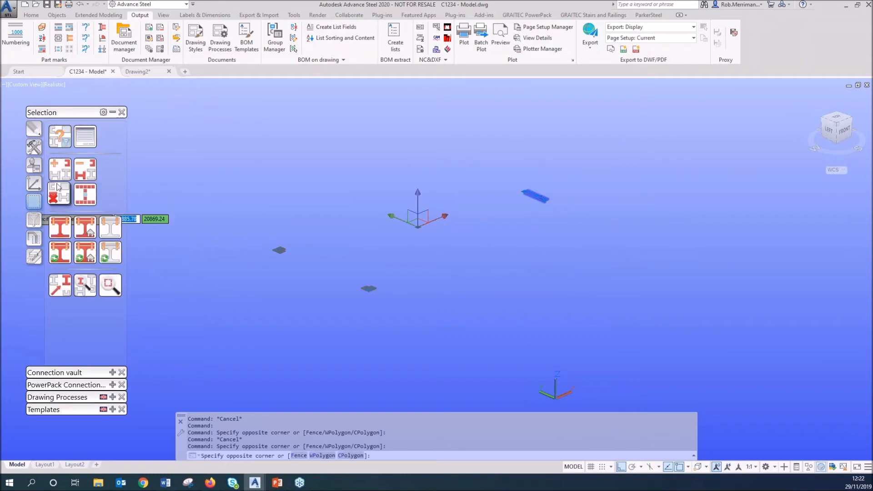
left_click(59, 169)
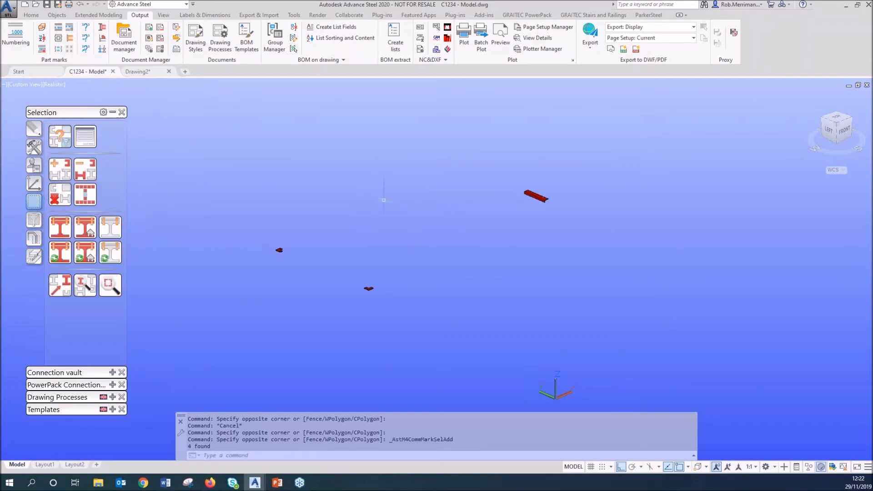
Show all model objects again and switch the view around the stair landing's support angle to the 2D Wireframe visual style.
left_click(34, 237)
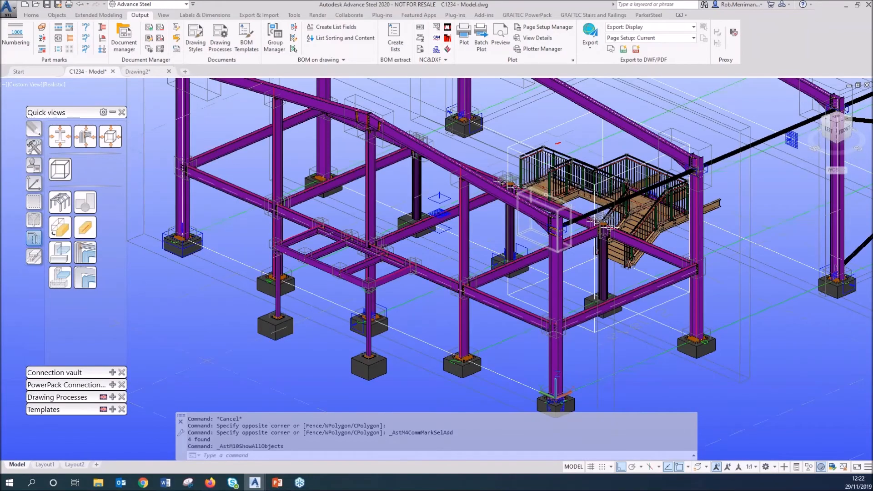
scroll(554, 200, "up", 5)
scroll(546, 209, "up", 2)
left_click(54, 85)
left_click(86, 107)
scroll(531, 187, "up", 4)
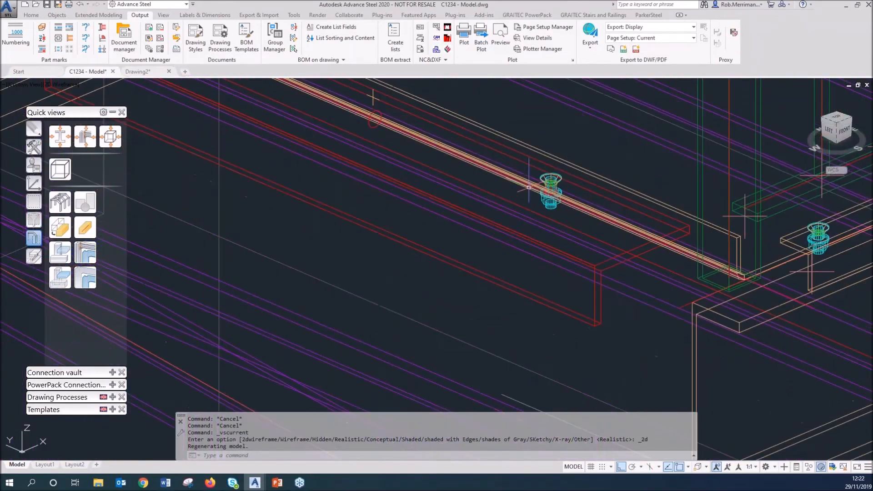
left_click(57, 15)
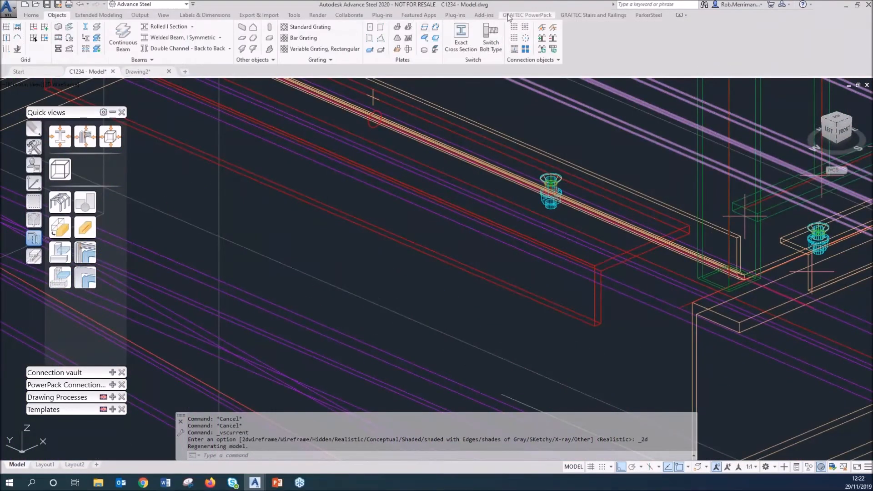
left_click(525, 38)
left_click(496, 277)
scroll(486, 286, "down", 2)
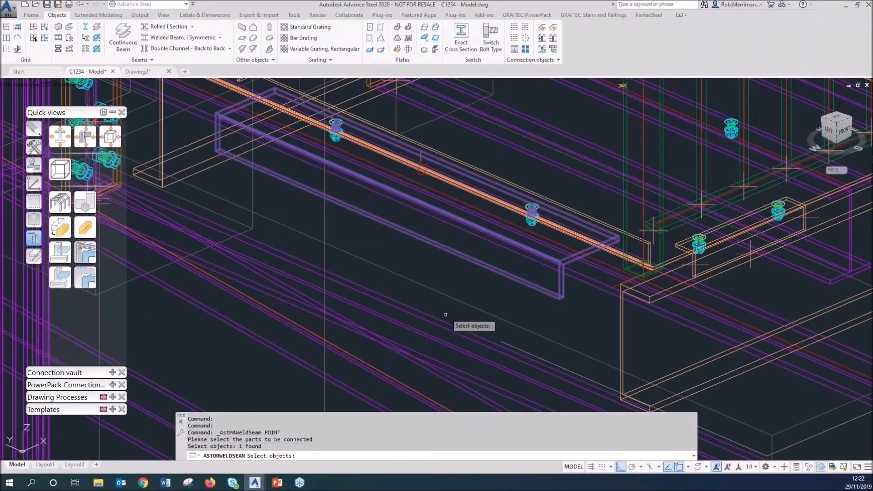
key("Escape")
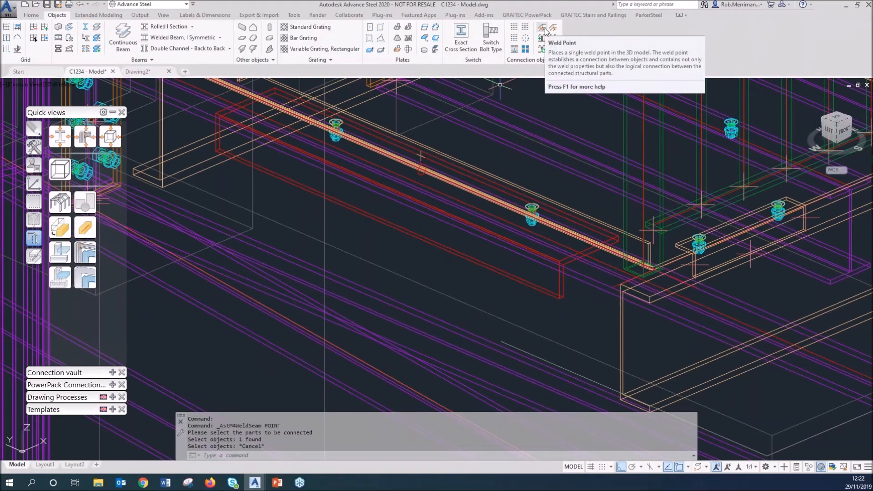
Place a weld point connecting the marked support angle to the adjacent beam, inserted at the endpoint of the angle's lower end corner.
left_click(545, 31)
left_click(551, 293)
left_click(443, 322)
scroll(501, 297, "down", 2)
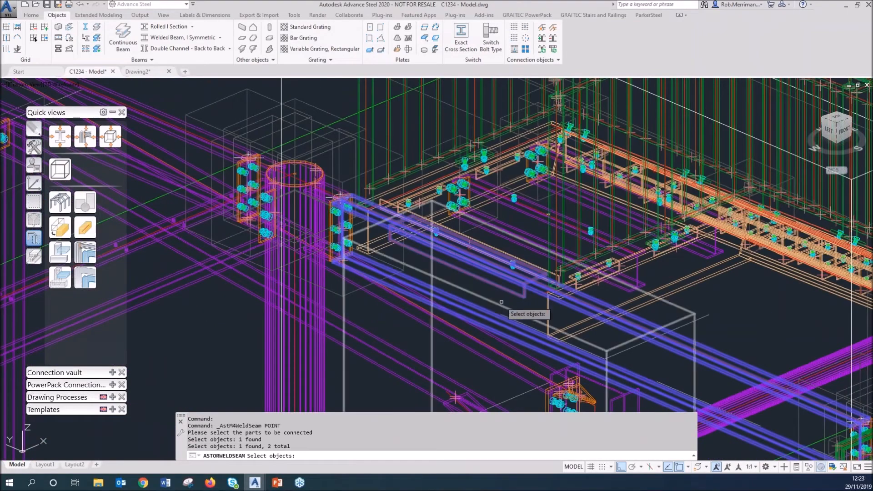
scroll(501, 302, "up", 3)
key("Return")
right_click(550, 303, "shift")
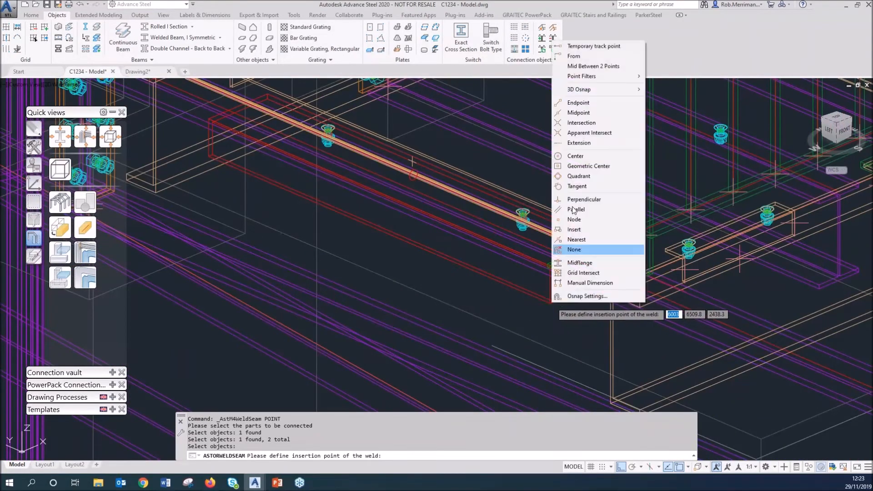
left_click(579, 103)
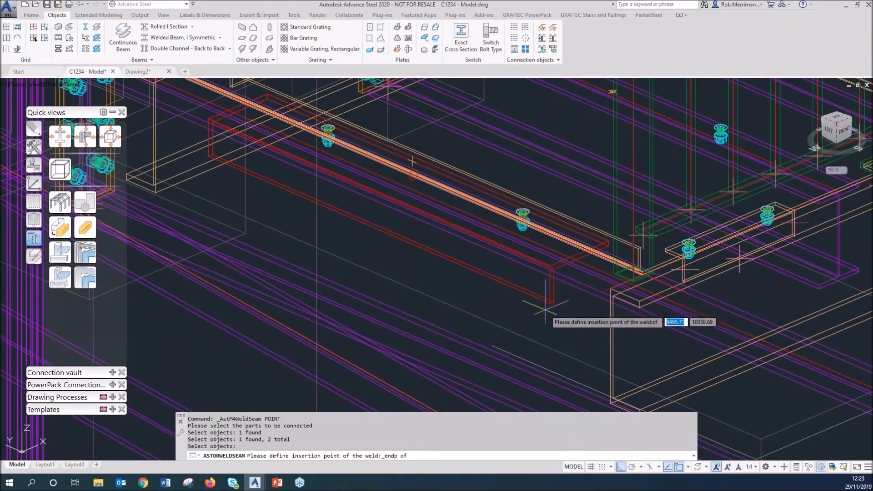
left_click(549, 303)
key("Escape")
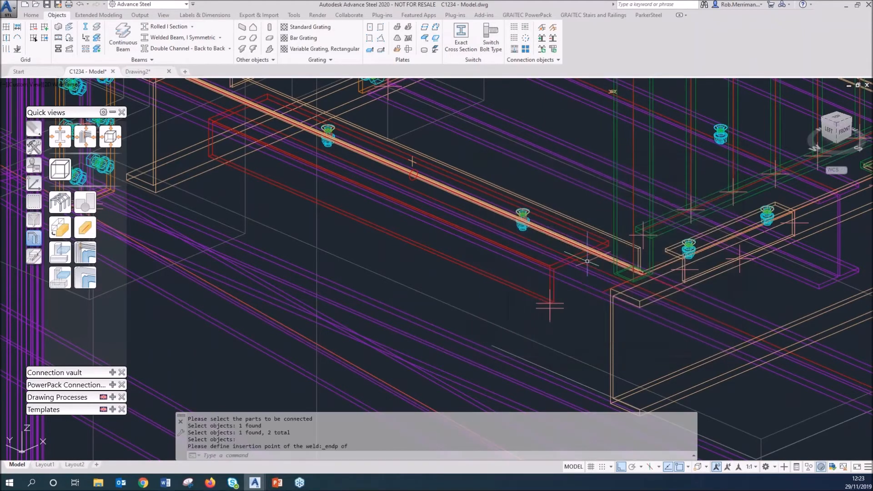
Return the view to the Realistic visual style at the marked plate beneath the corner of the small floor frame.
scroll(587, 261, "down", 10)
scroll(404, 303, "up", 5)
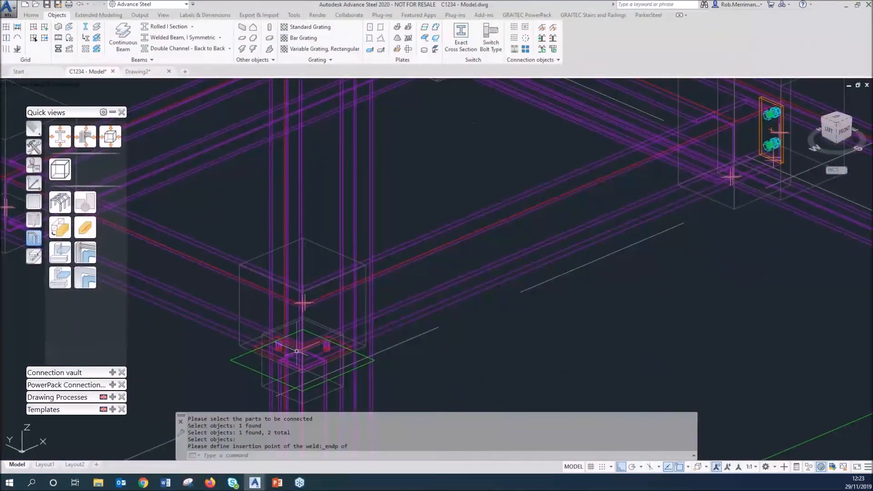
left_click(68, 85)
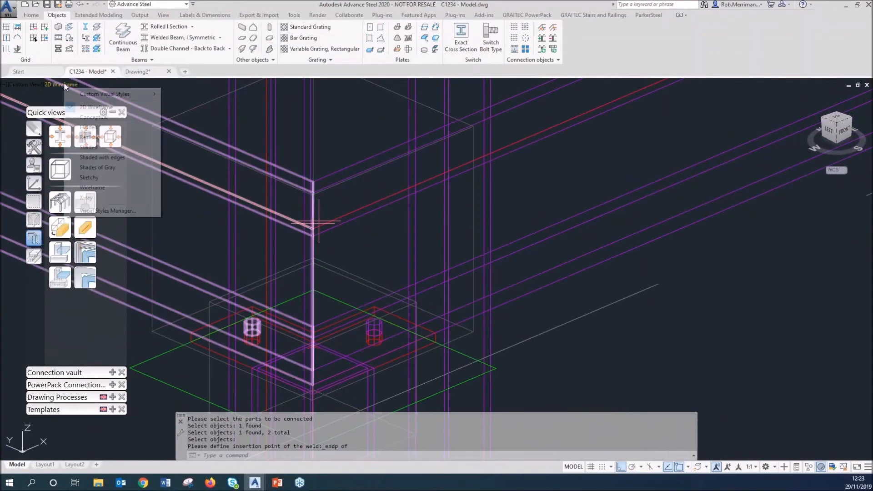
left_click(122, 137)
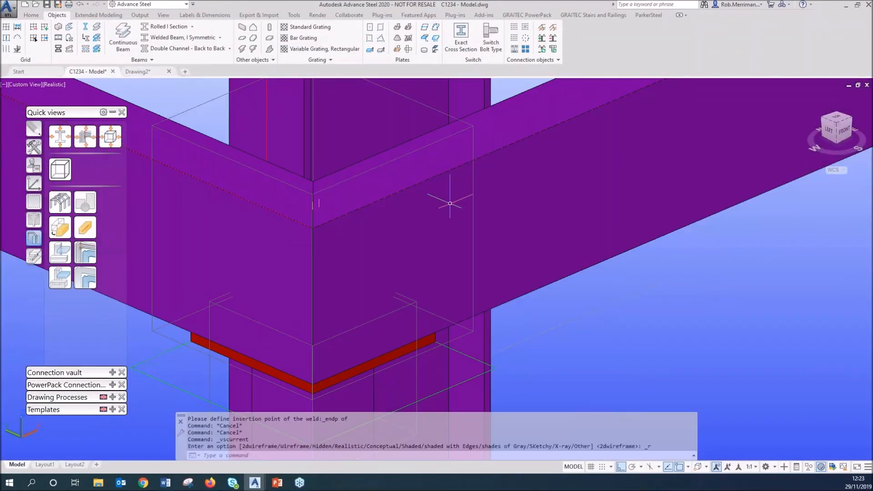
Enable Create weld in the Saw cut - Flange joint at the plate beneath the floor frame's corner.
scroll(448, 204, "down", 4)
left_click(355, 270)
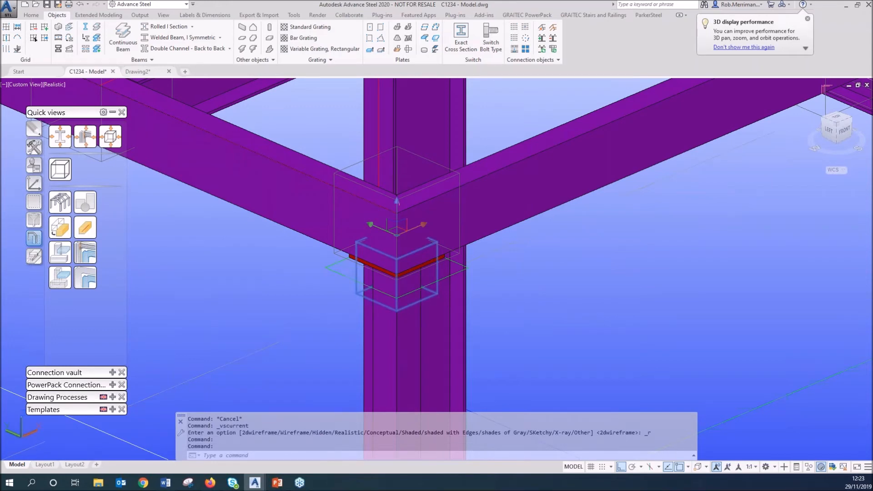
double_click(356, 270)
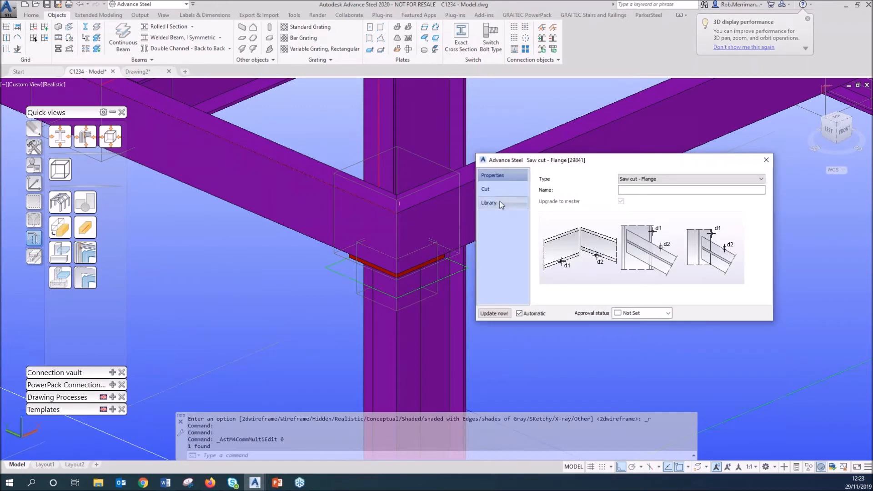
left_click(504, 191)
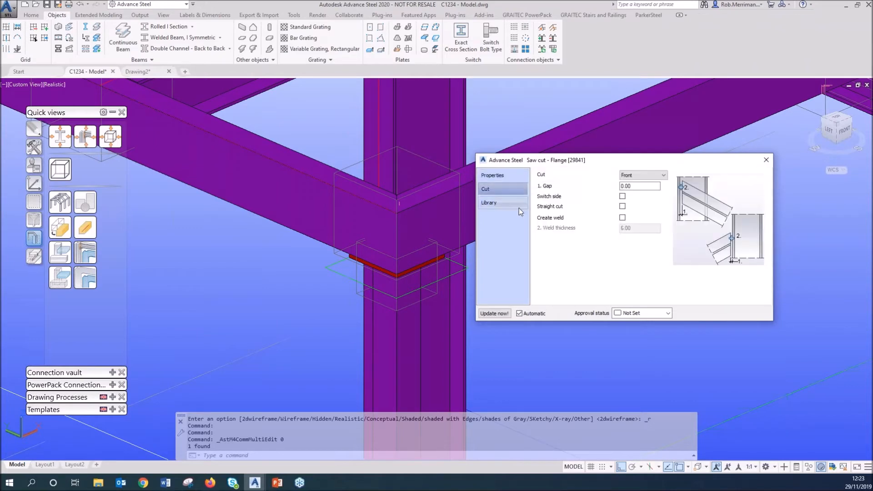
left_click(623, 218)
left_click(766, 160)
Enable Create weld in the matching Saw cut - Flange joint at the marked plate on the floor frame's other post.
scroll(420, 173, "down", 5)
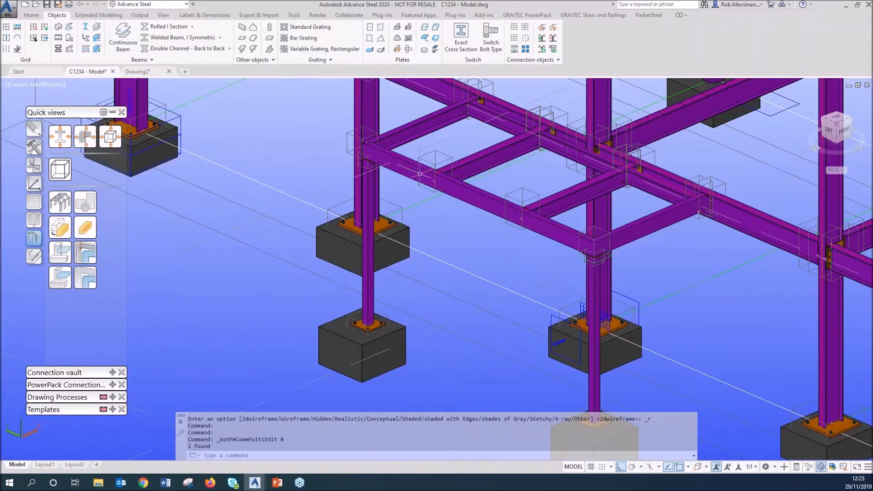
scroll(420, 174, "up", 5)
double_click(400, 196)
left_click(503, 191)
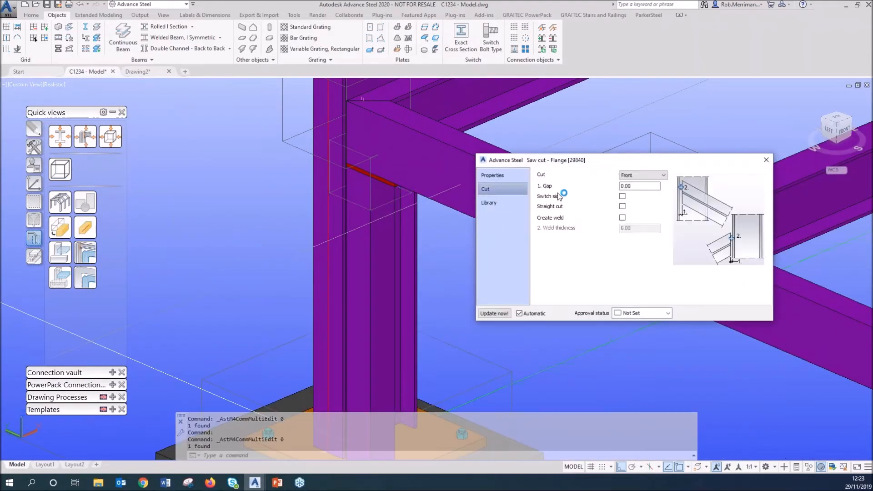
left_click(622, 218)
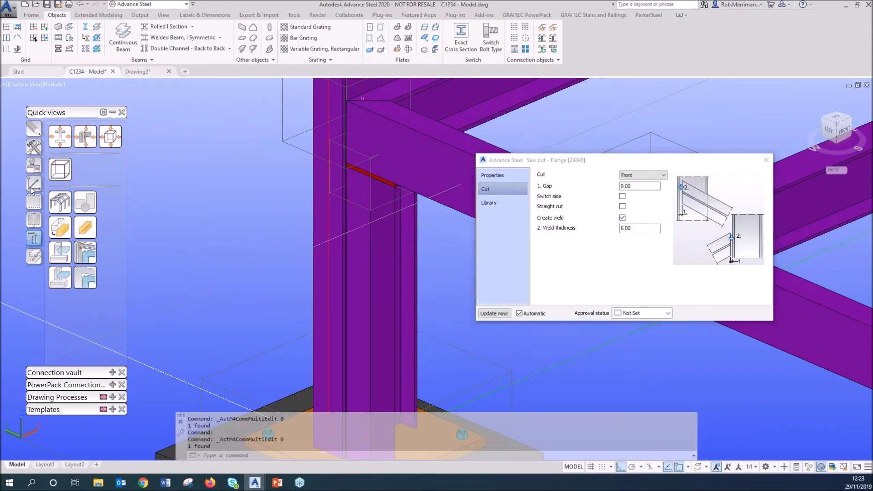
left_click(766, 160)
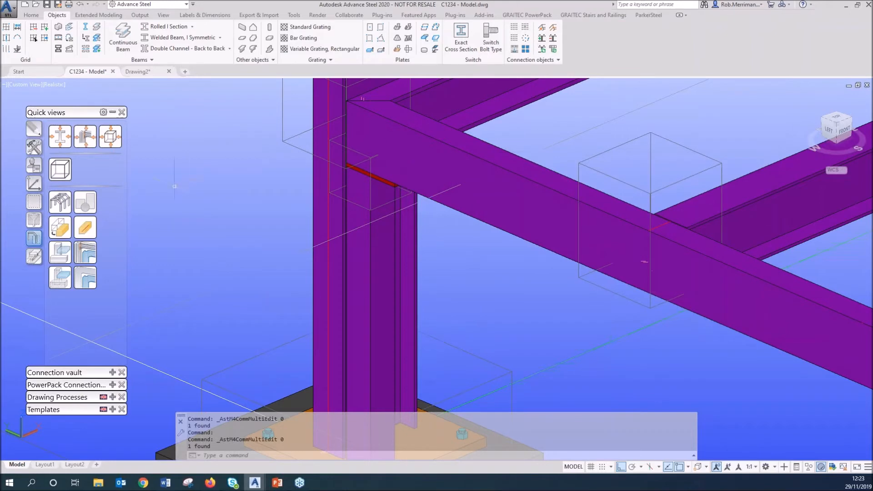
Clear all object markings and run the check for loose single parts across the whole model.
left_click(32, 203)
left_click(58, 197)
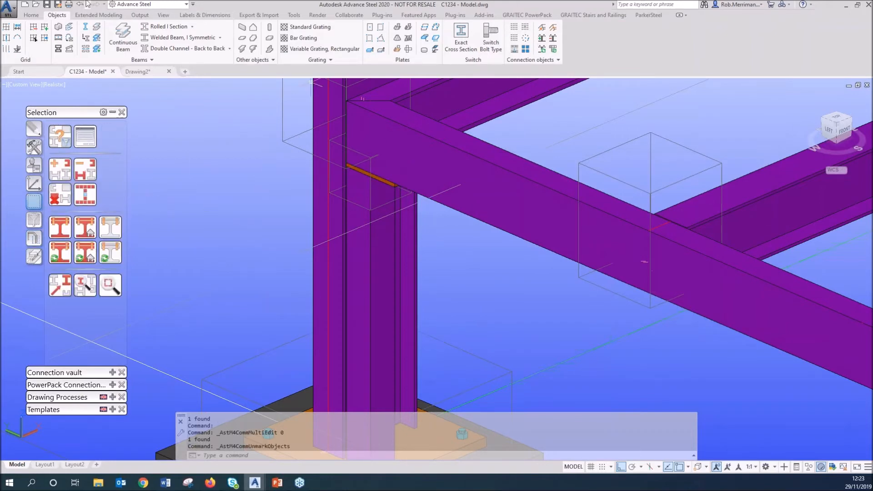
left_click(42, 17)
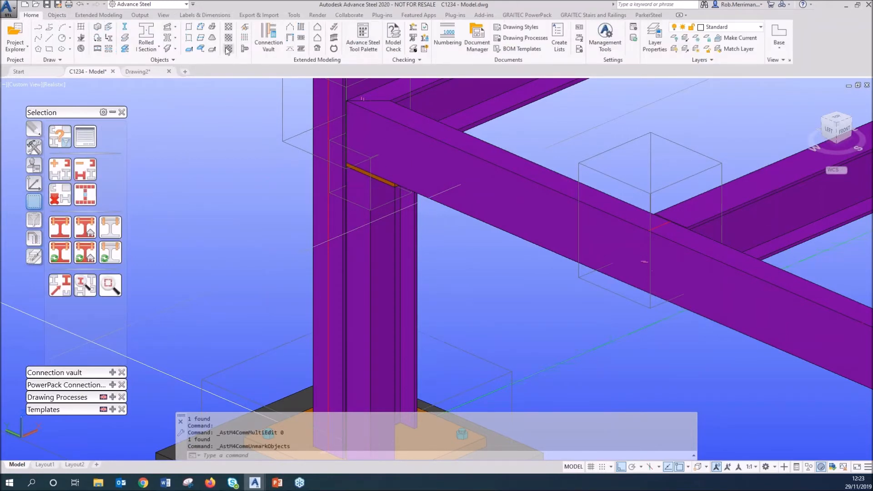
left_click(146, 15)
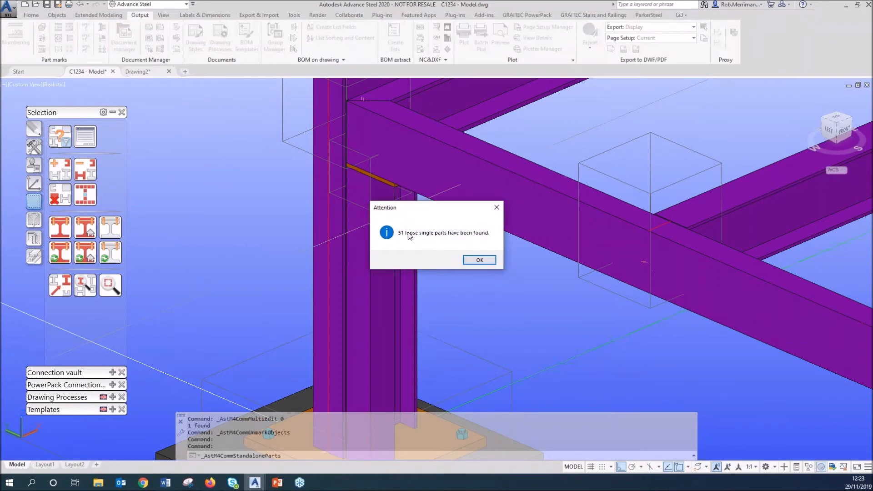
left_click(479, 259)
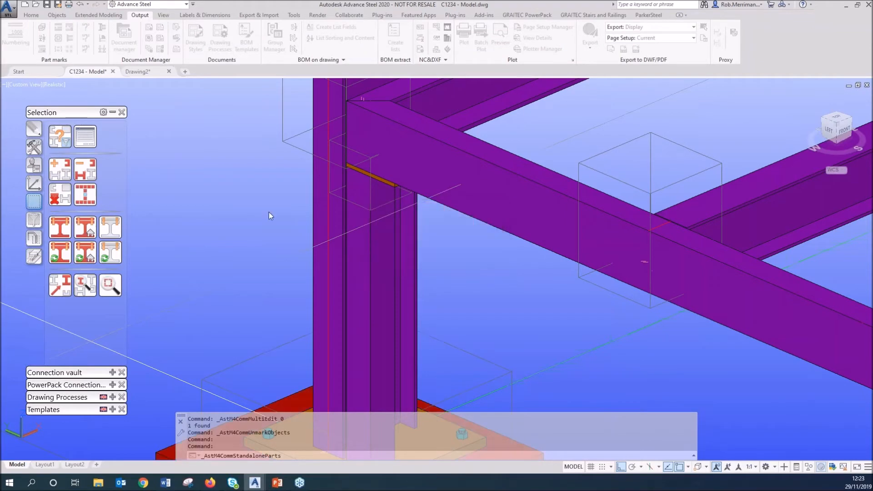
Isolate the marked loose single parts in the view and examine which ones are still unconnected.
left_click(34, 237)
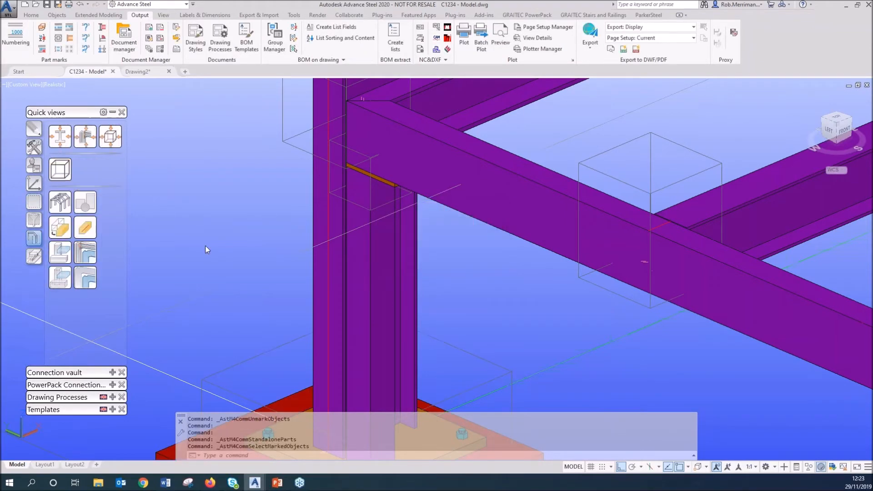
left_click(60, 277)
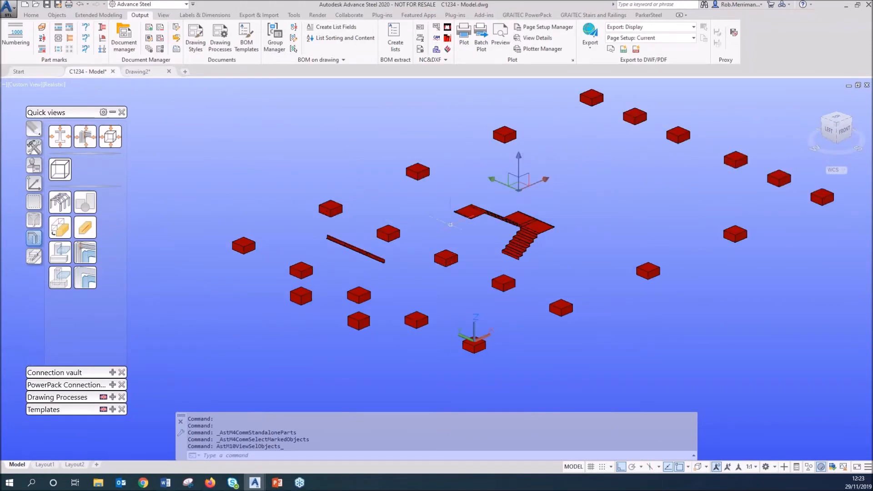
scroll(465, 212, "down", 2)
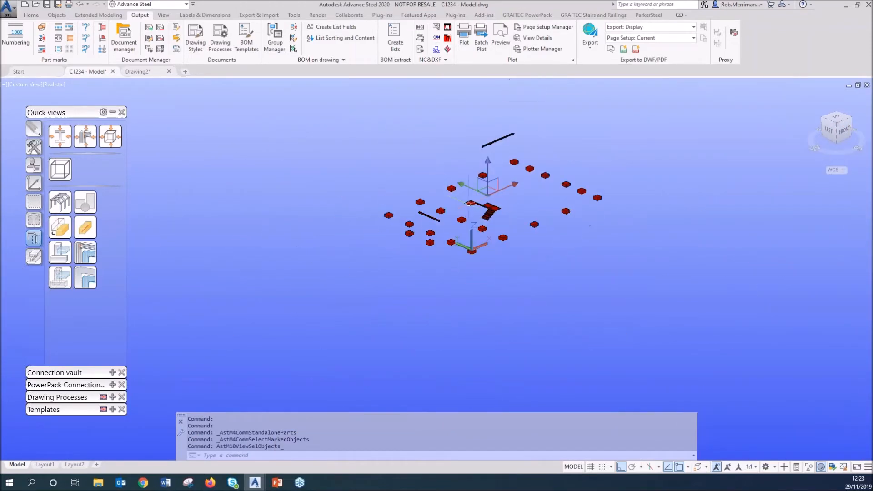
scroll(407, 209, "up", 3)
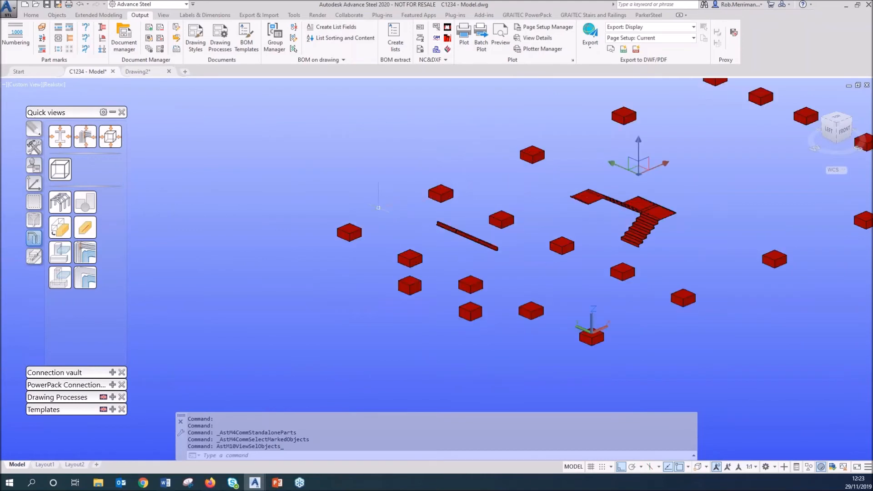
Clear the markings from the loose parts and show all model objects again.
left_click(33, 201)
left_click(67, 203)
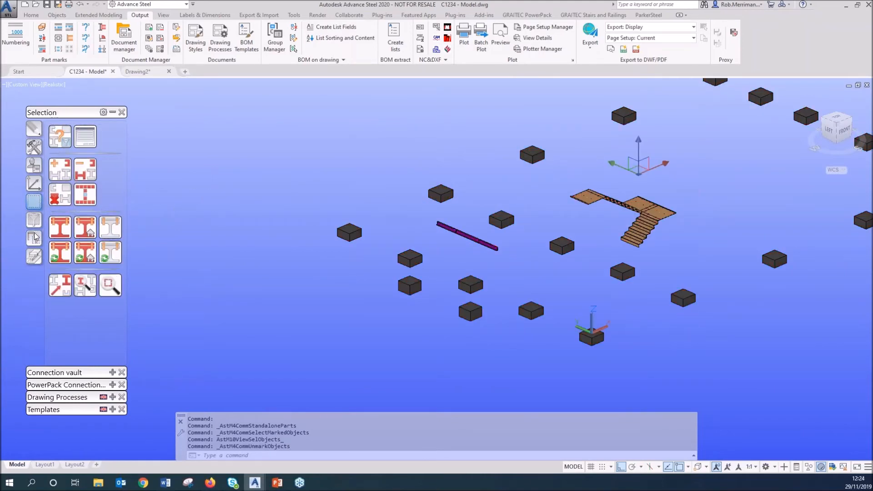
left_click(34, 237)
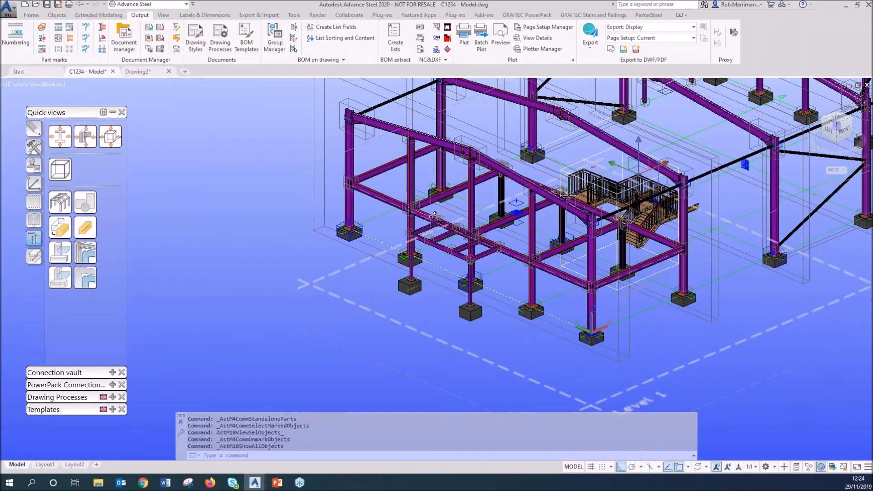
scroll(439, 225, "up", 3)
middle_click_drag(457, 241, 475, 248, "shift")
key("Escape")
key("Escape")
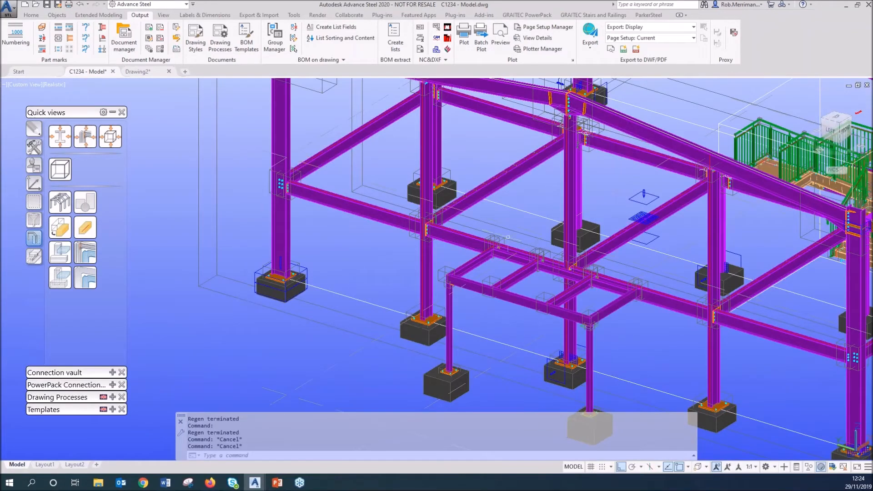
left_click(34, 203)
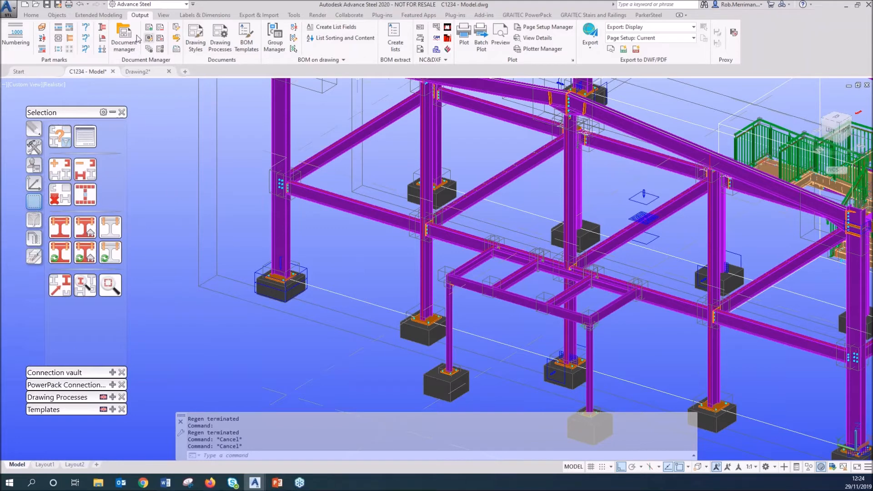
left_click(57, 15)
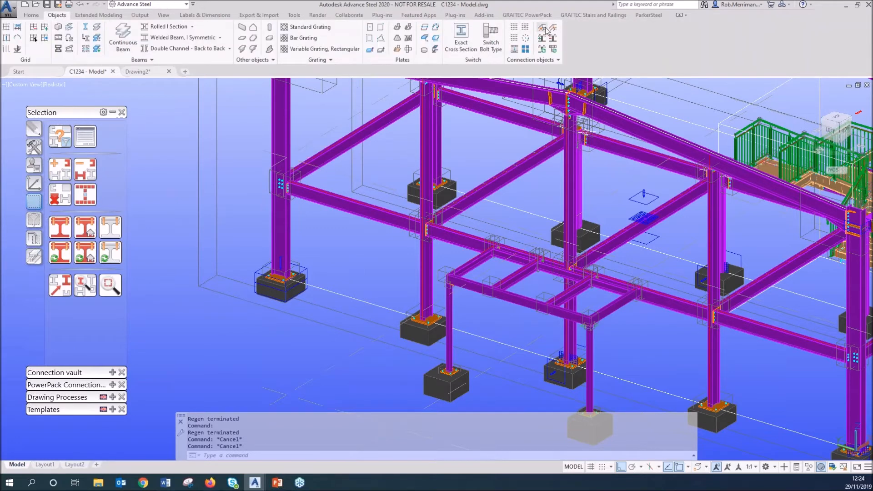
left_click(34, 256)
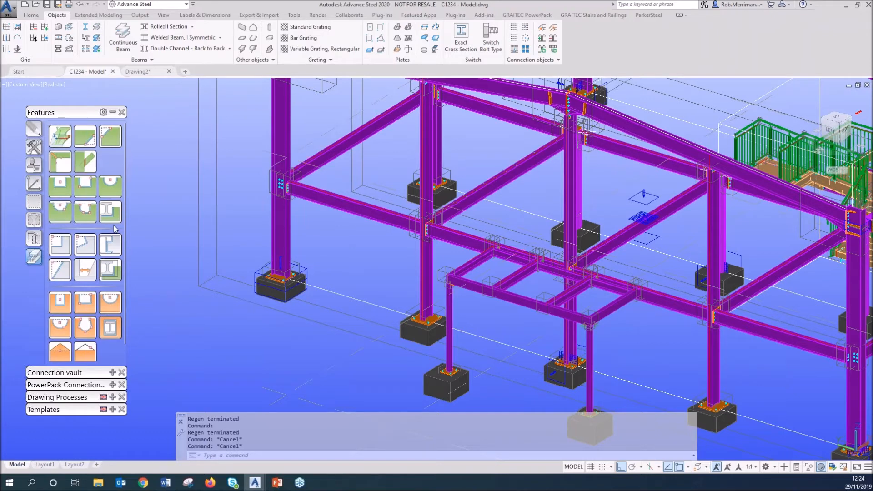
left_click(35, 221)
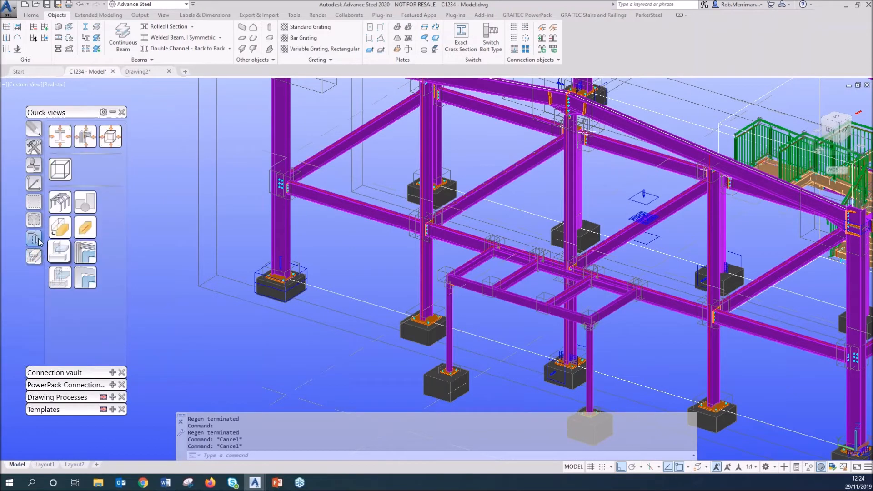
Clear existing markings and display all parts connected in shop to the short side beam of the small floor frame.
left_click(35, 203)
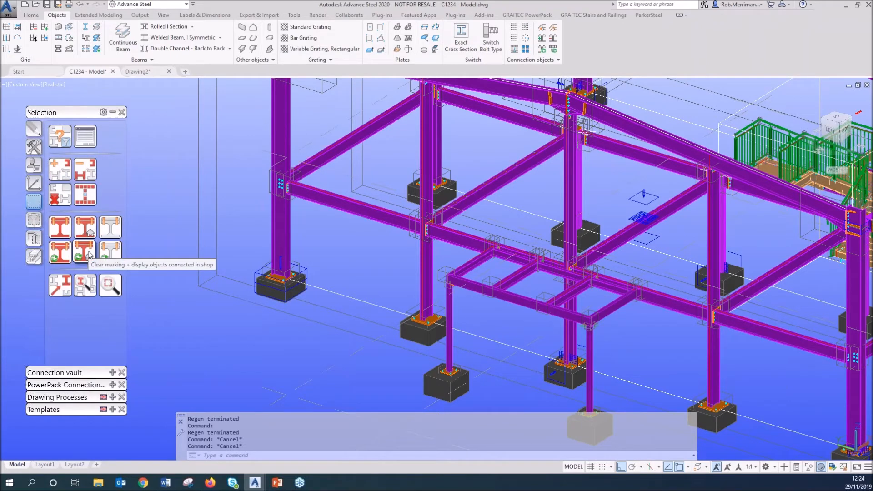
left_click(88, 254)
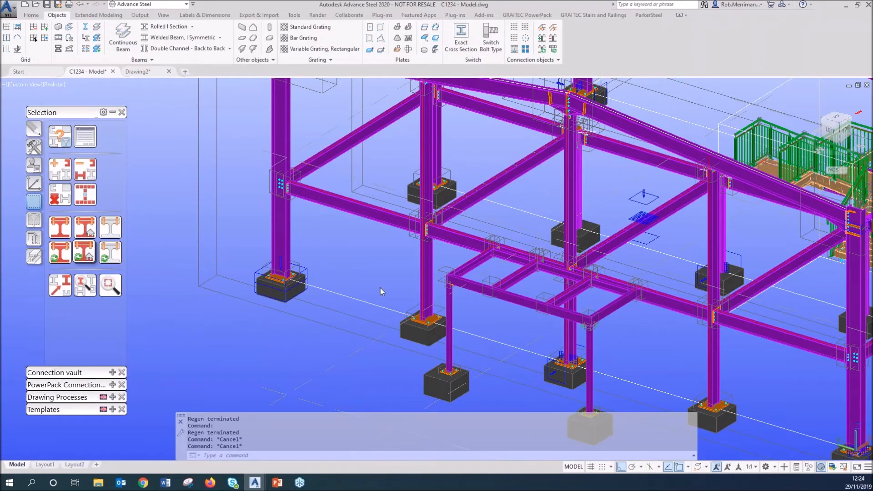
scroll(554, 285, "up", 2)
scroll(586, 317, "up", 2)
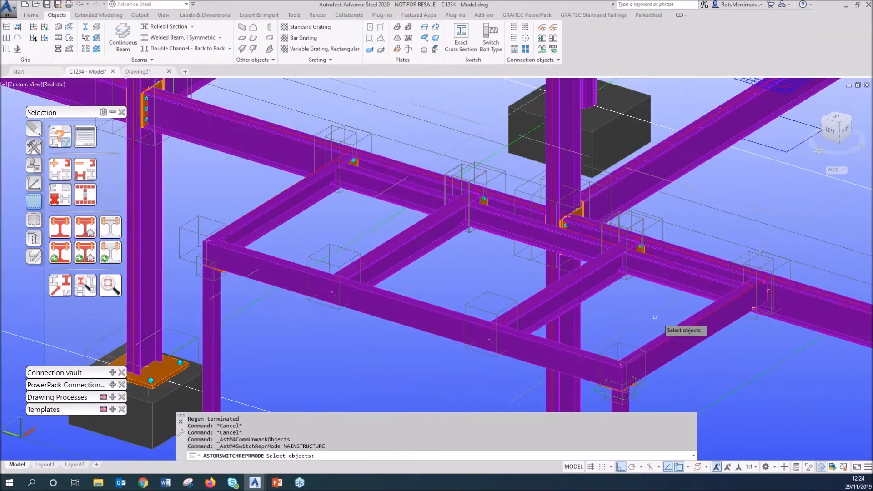
left_click(283, 208)
key("Return")
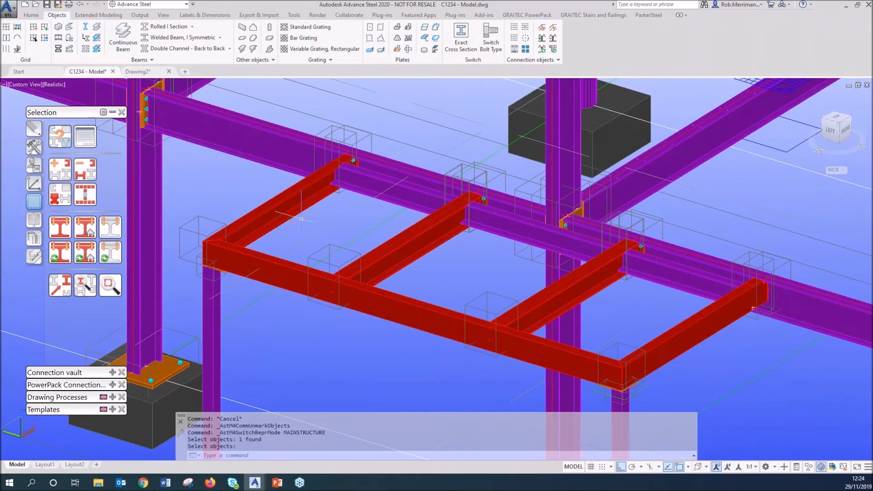
left_click(268, 223)
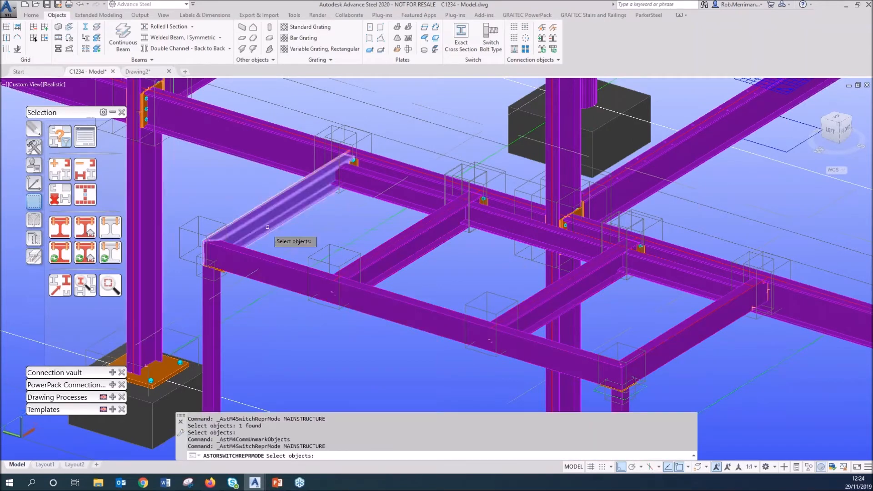
key("Return")
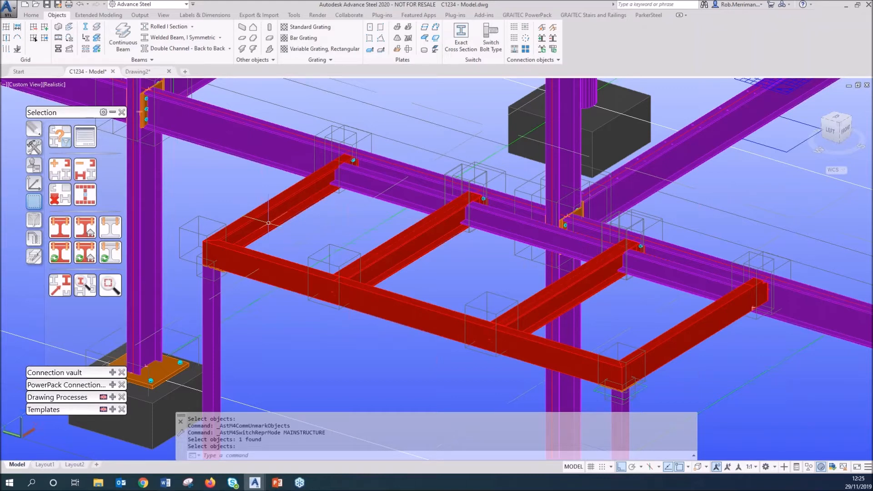
Pick out the short trimmer beams left unmarked between the floor frame's cross beams, and clear the selection.
scroll(409, 190, "up", 2)
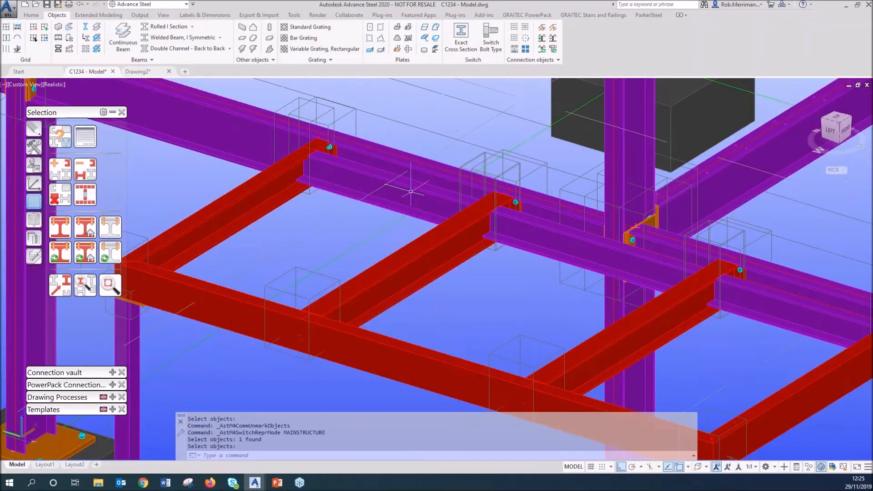
left_click(416, 195)
left_click(529, 234)
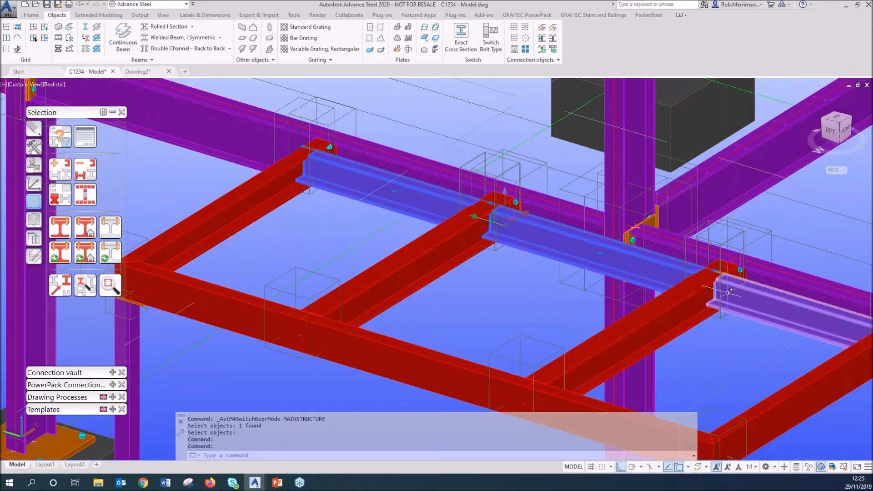
key("Escape")
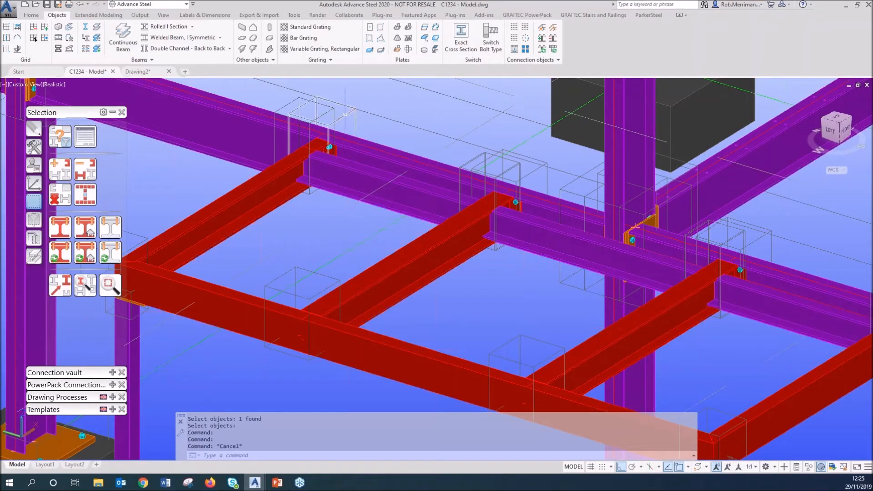
Set the weld location to Shop in the Parametric Notch joint at the first trimmer beam's end on the side beam.
scroll(302, 131, "up", 5)
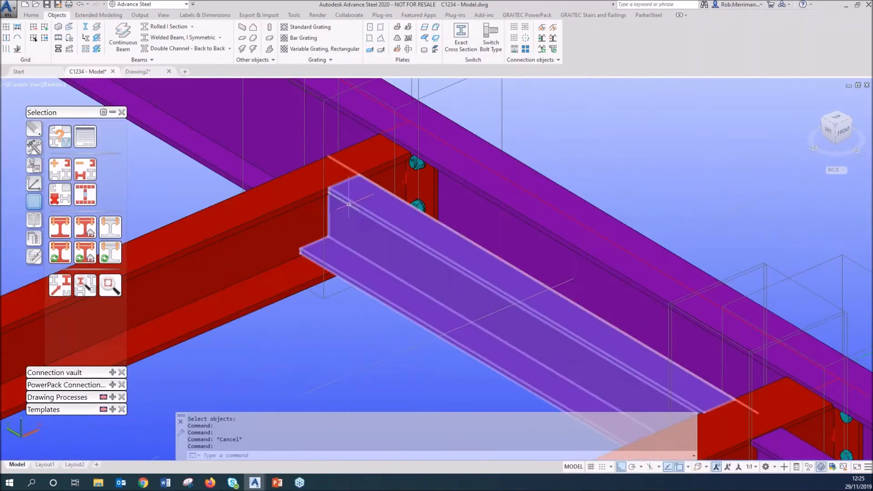
key("Escape")
left_click(323, 291)
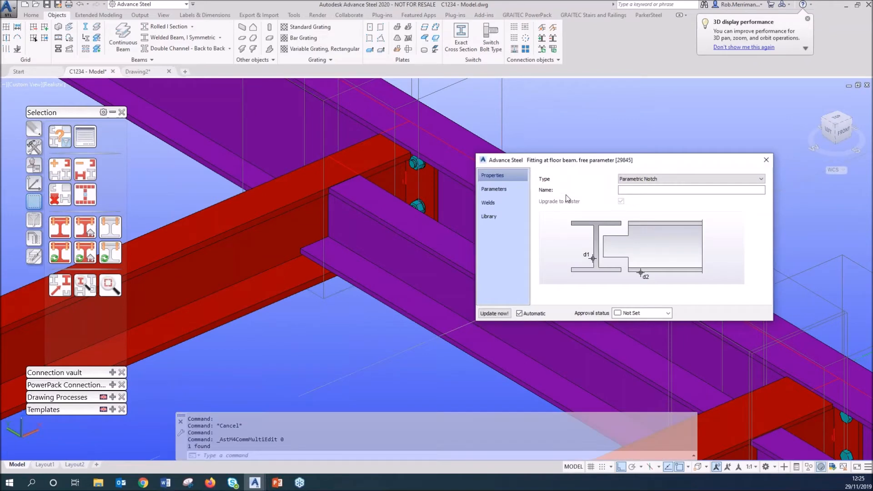
left_click(34, 256)
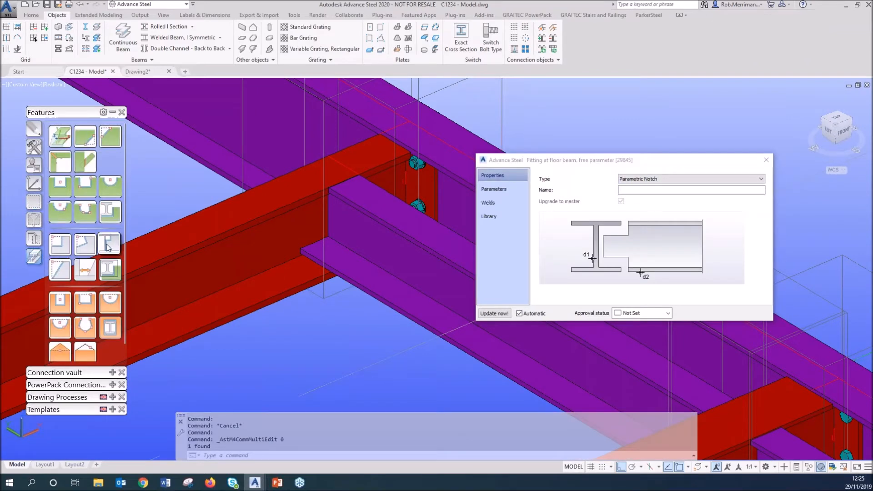
left_click(488, 202)
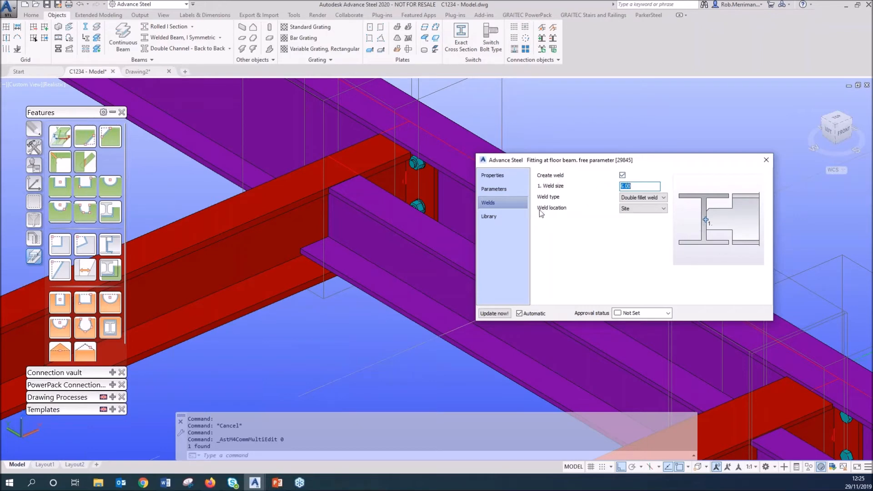
left_click(637, 212)
left_click(638, 211)
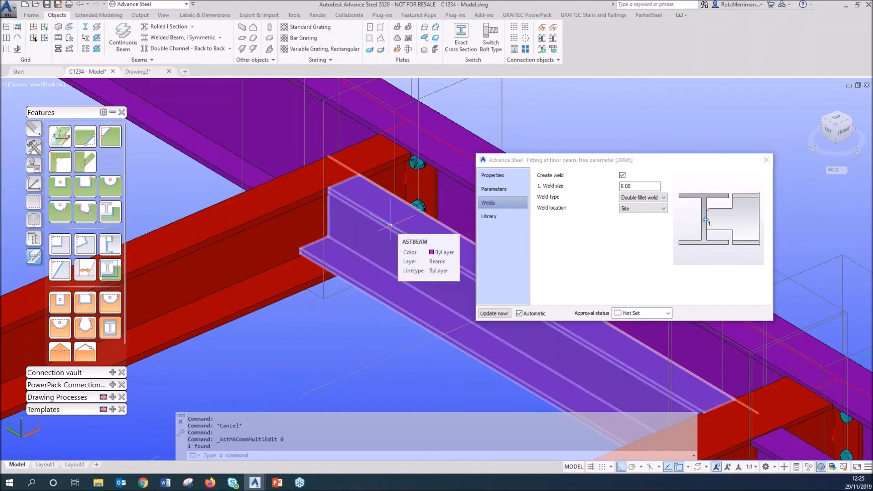
left_click(641, 208)
left_click(639, 223)
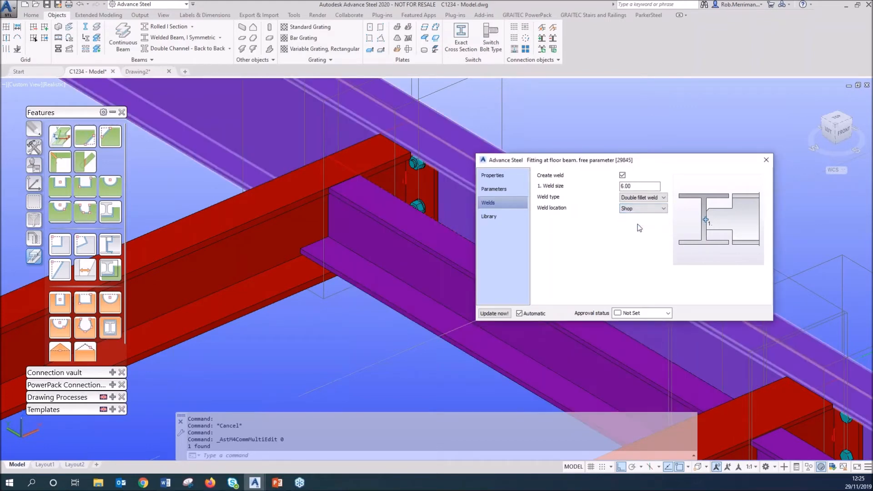
left_click(765, 160)
Clear the markings and display the objects connected in shop again, starting from the floor frame's side beam.
scroll(515, 137, "down", 2)
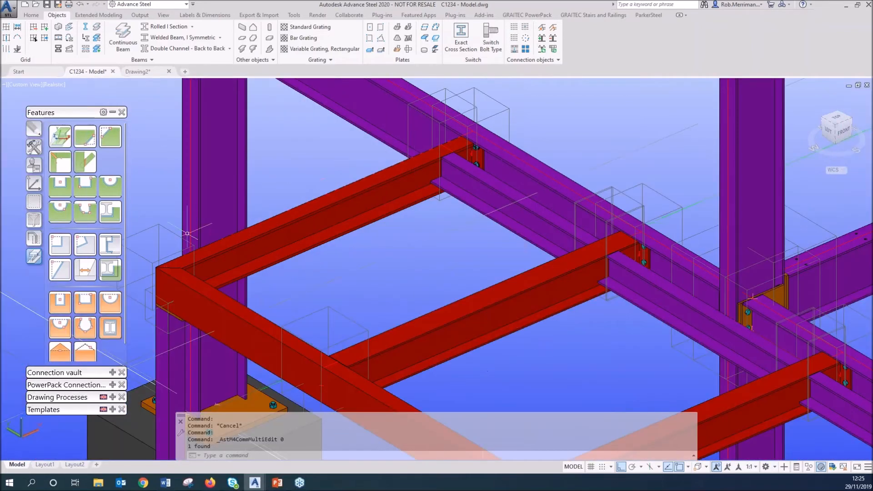
left_click(34, 201)
left_click(88, 255)
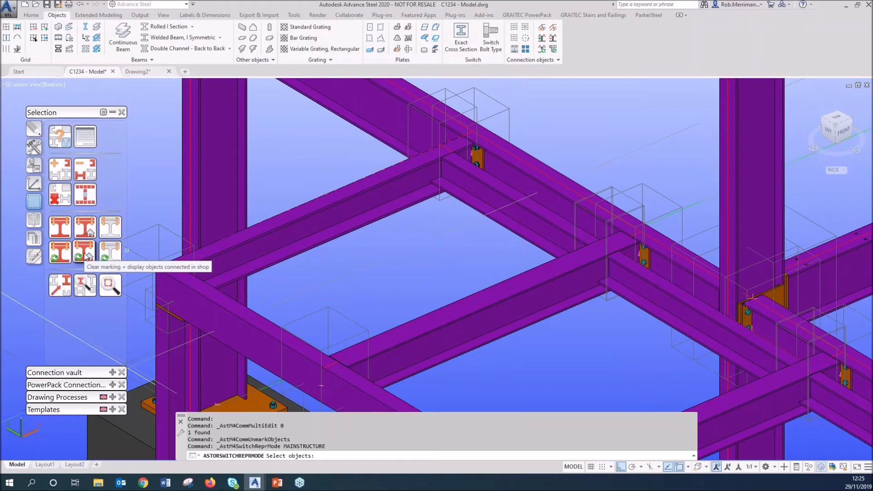
left_click(339, 225)
key("Return")
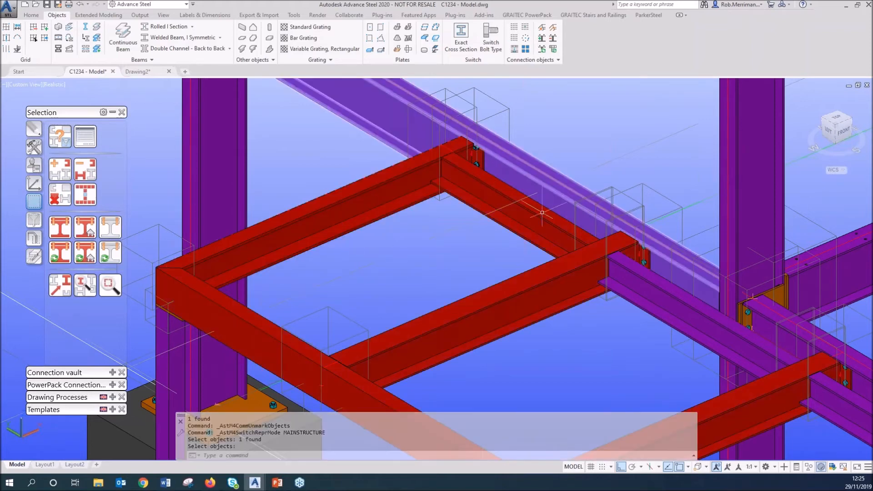
Try to change the weld location in the notch joint of the next trimmer beam.
scroll(575, 279, "up", 5)
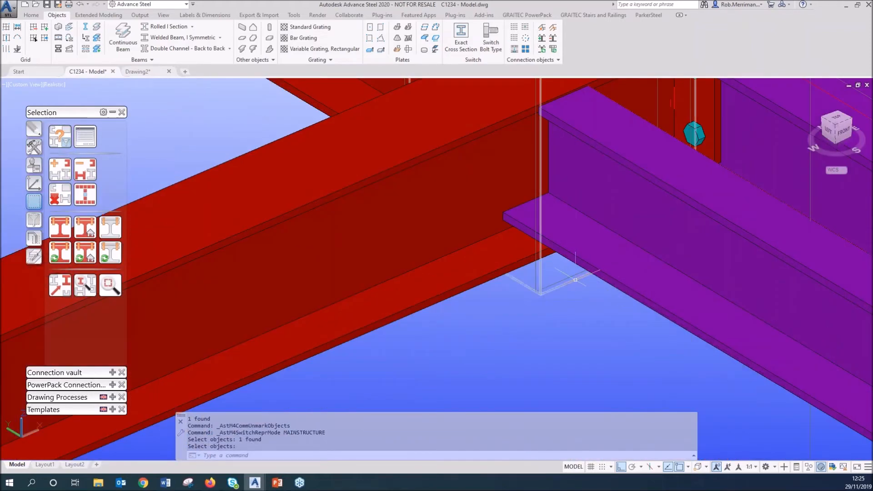
double_click(511, 132)
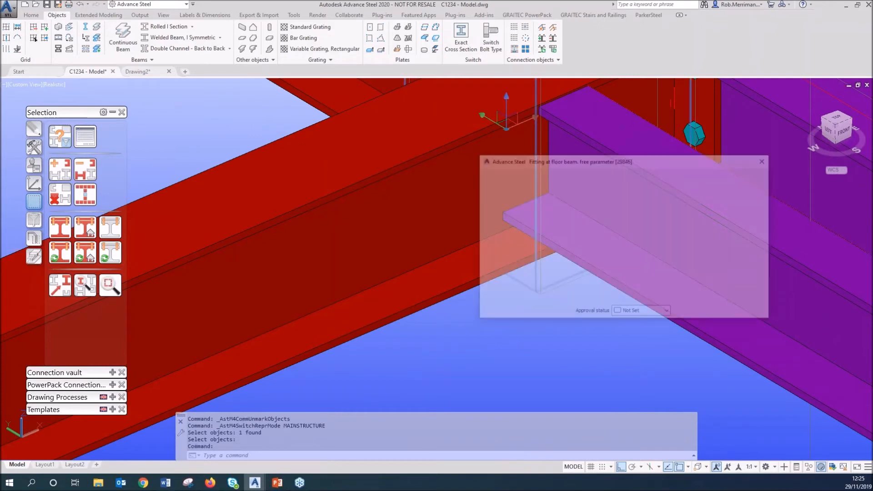
left_click(502, 204)
left_click(642, 208)
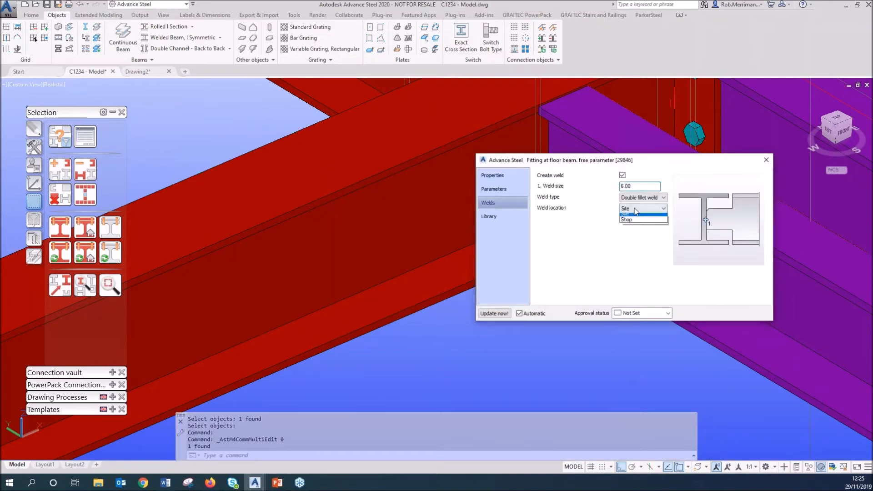
left_click(765, 160)
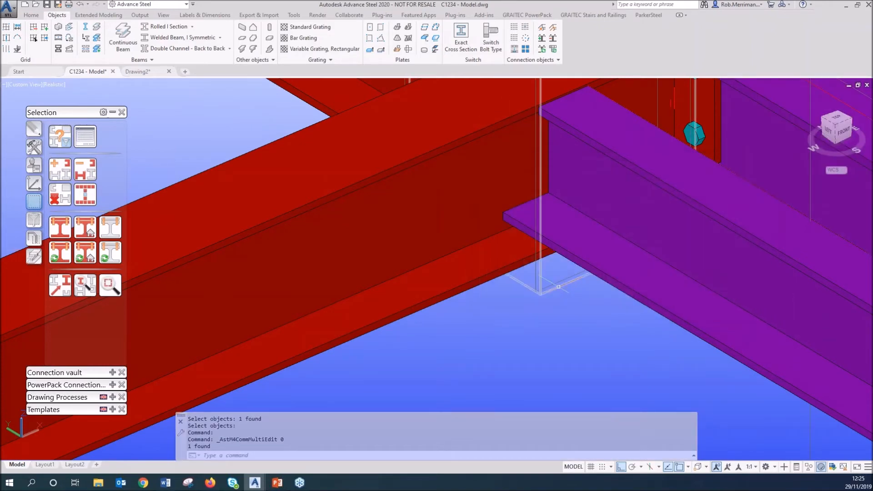
Undo the last edit of the second trimmer beam's notch joint.
key("ctrl+z")
key("ctrl+z")
key("ctrl+z")
key("ctrl+z")
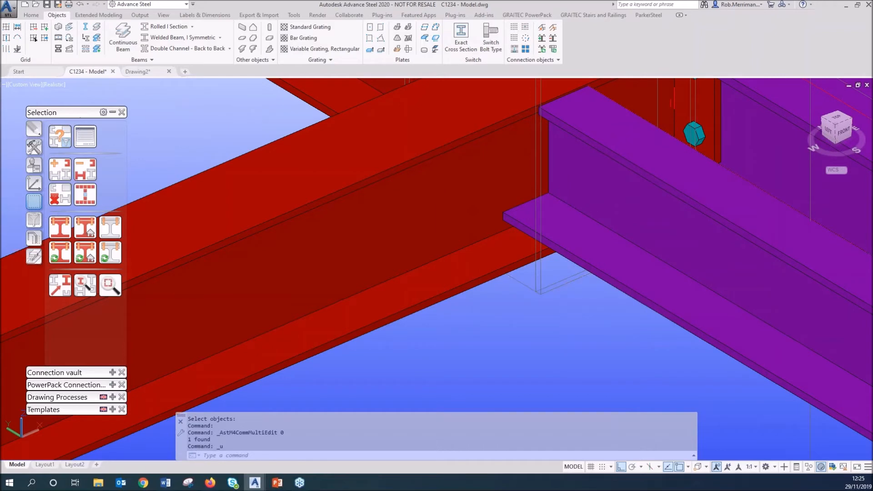
key("ctrl+z")
key("ctrl+z")
key("ctrl+z")
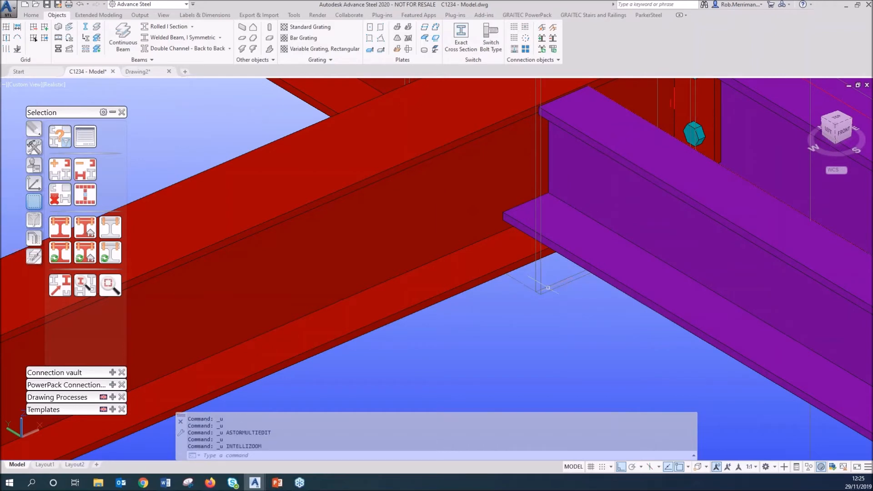
Examine the notch joints at the trimmer beam ends along the floor frame, selecting and deselecting their connection boxes.
scroll(603, 302, "up", 4)
left_click(621, 275)
left_click(594, 273)
scroll(540, 270, "down", 3)
scroll(630, 316, "down", 4)
scroll(705, 366, "up", 7)
left_click(668, 357)
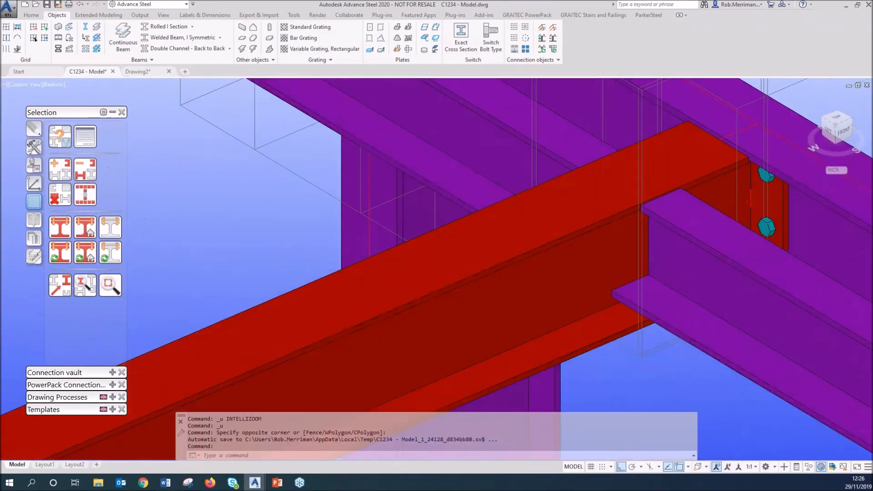
scroll(631, 342, "down", 4)
scroll(745, 399, "up", 6)
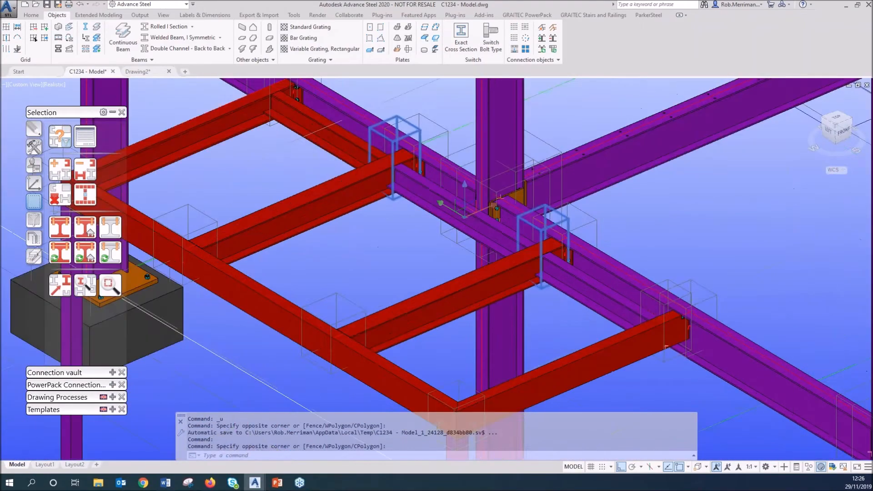
key("Escape")
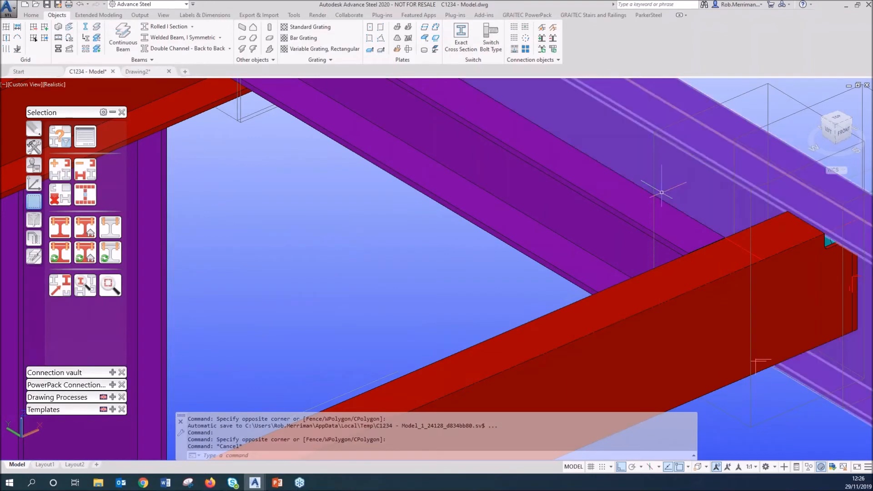
scroll(757, 363, "down", 4)
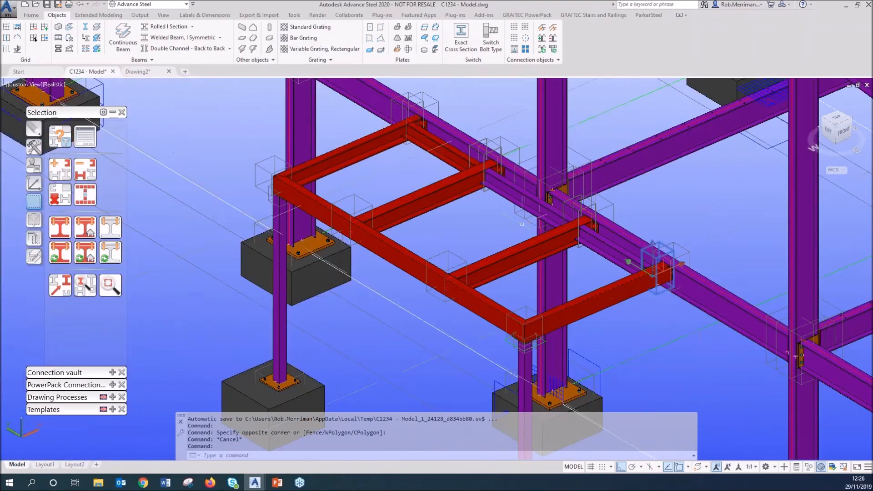
scroll(341, 204, "up", 5)
left_click(326, 208)
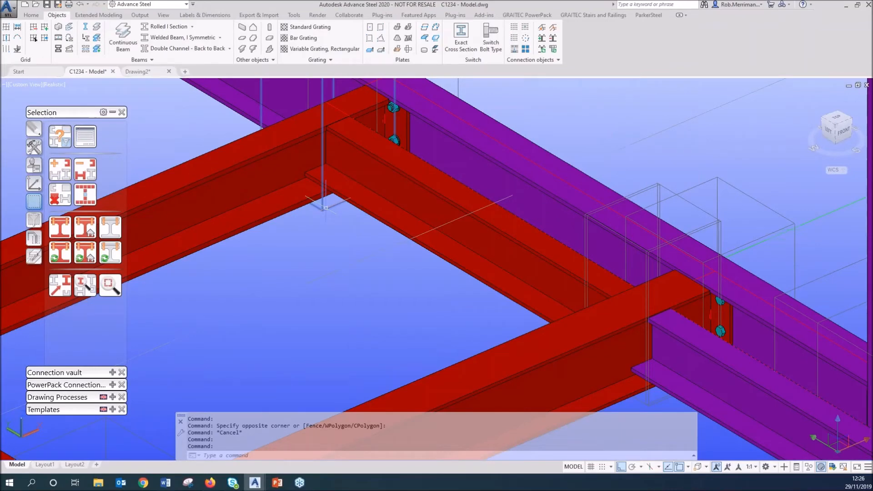
key("Escape")
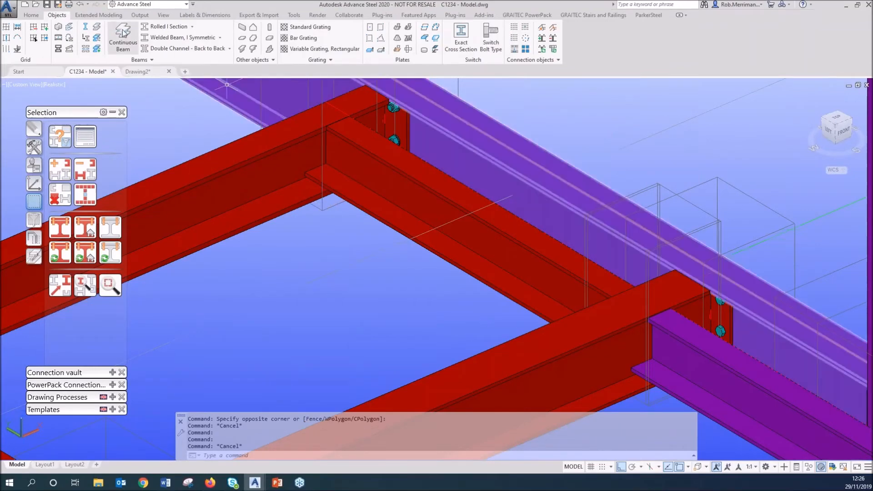
Transfer the joint properties to the unconnected trimmer beams' notch joints, using the already connected first trimmer beam's notch joint as template.
left_click(102, 15)
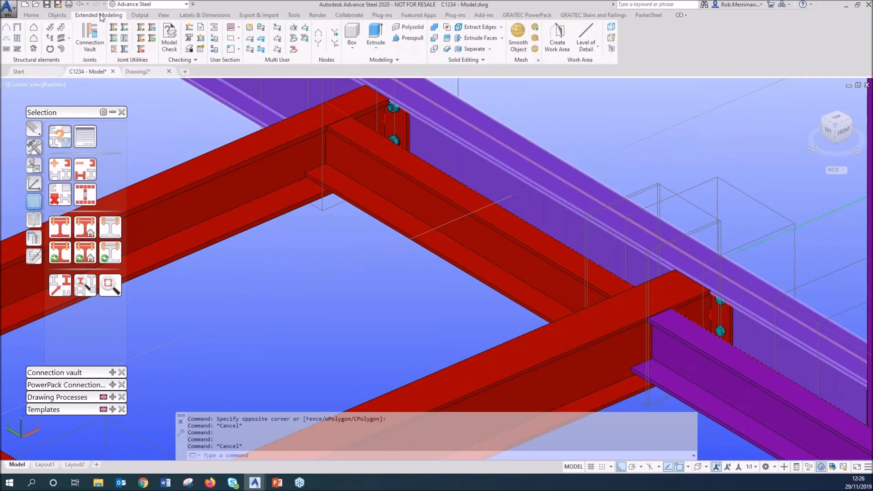
left_click(141, 37)
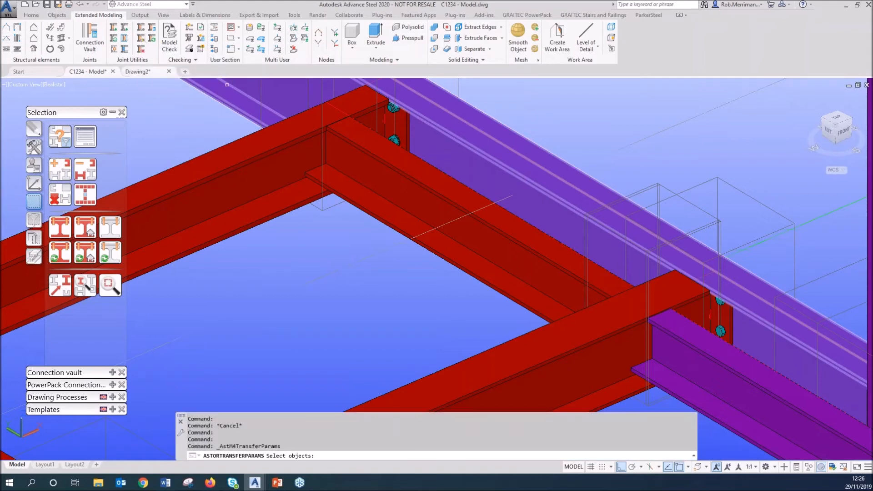
scroll(368, 228, "down", 3)
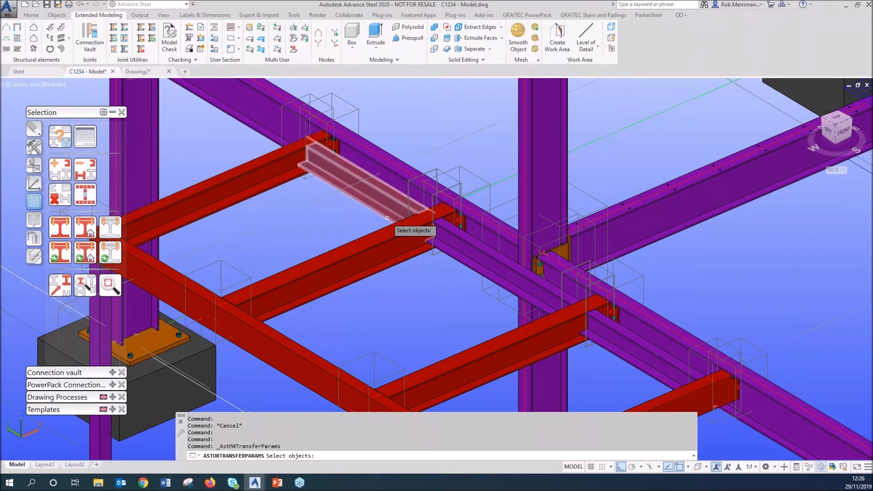
scroll(436, 241, "up", 5)
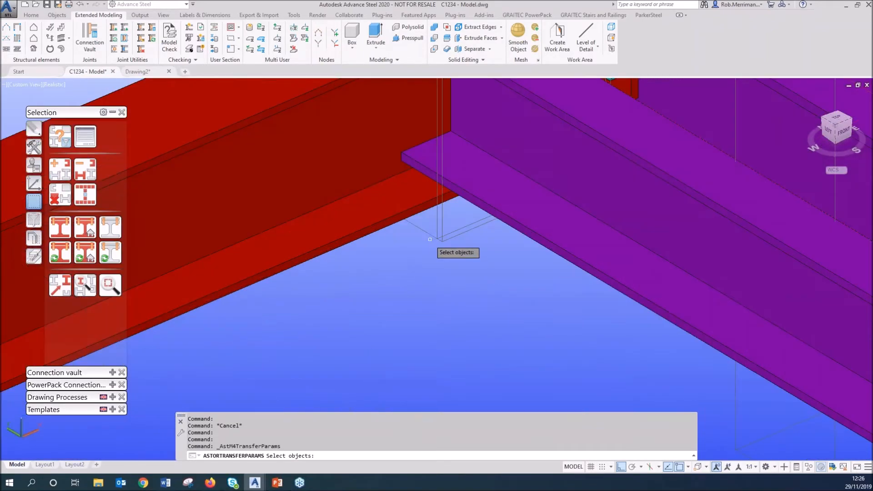
left_click(437, 226)
left_click(436, 227)
scroll(435, 227, "down", 5)
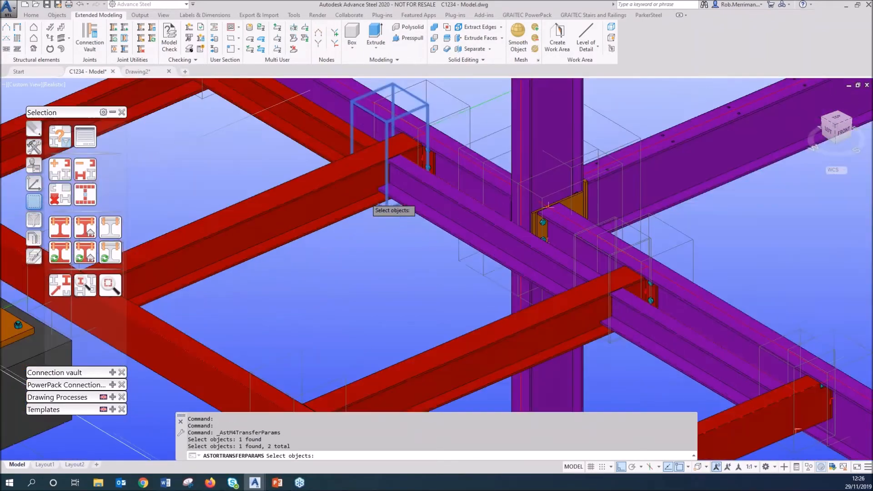
scroll(490, 280, "up", 5)
left_click(520, 261)
left_click(521, 262)
scroll(460, 242, "down", 5)
scroll(641, 342, "up", 1)
left_click(631, 340)
scroll(524, 276, "down", 5)
scroll(434, 214, "up", 5)
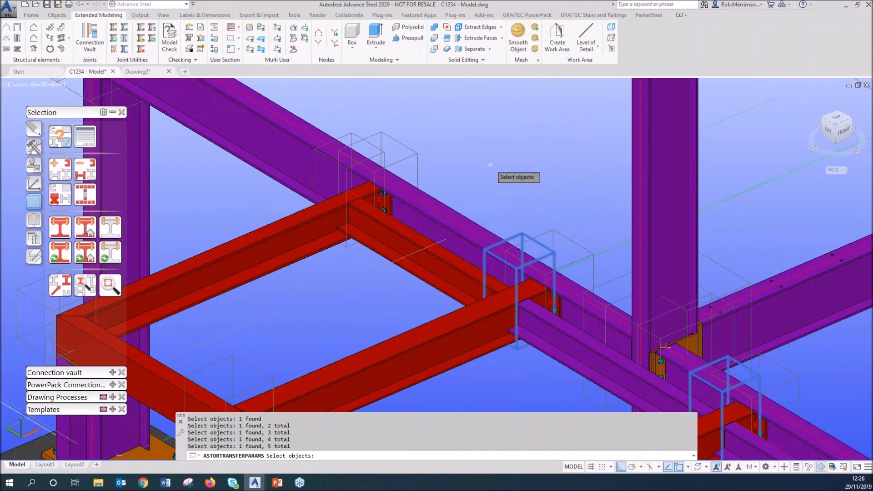
key("Return")
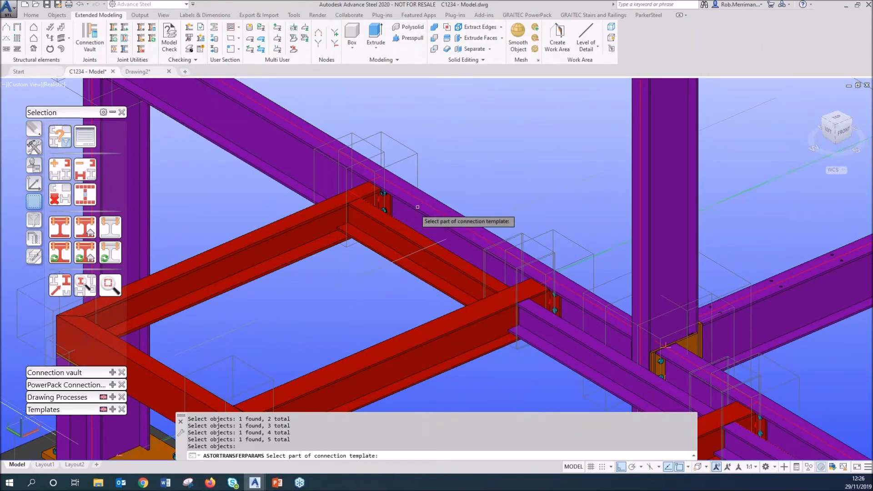
left_click(346, 245)
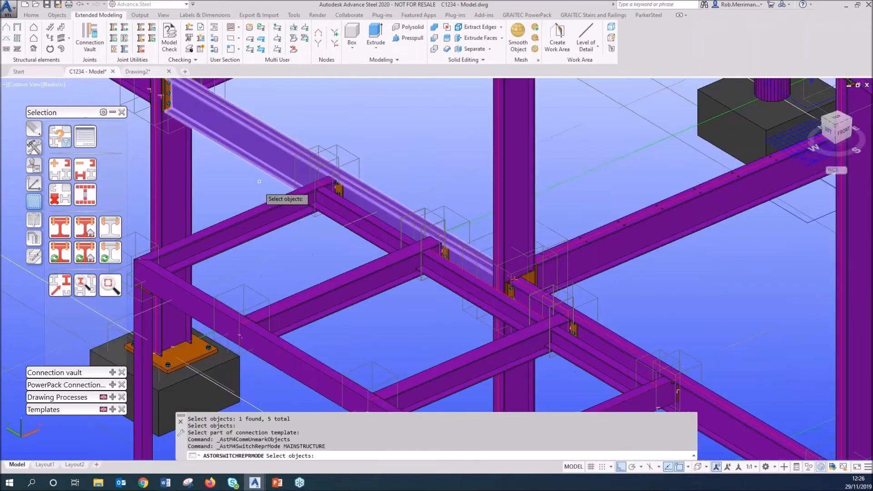
Display the objects connected in shop again, starting from a beam of the floor frame.
left_click(285, 246)
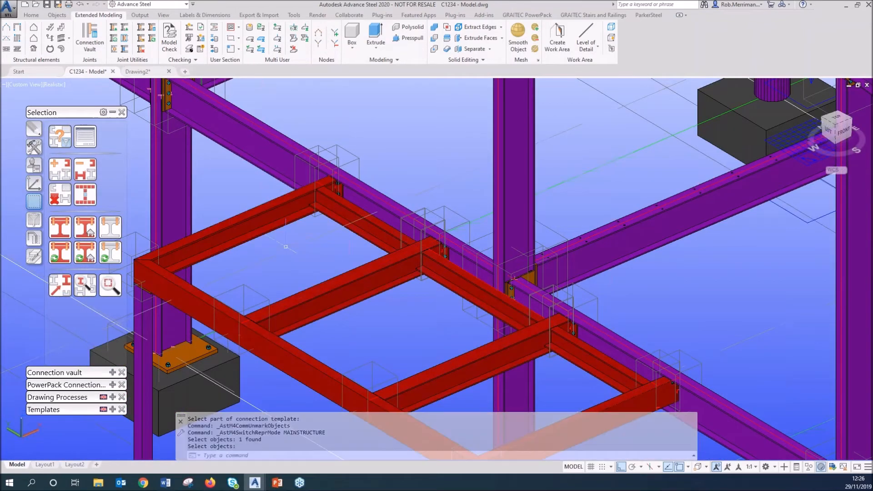
scroll(304, 173, "down", 3)
scroll(457, 295, "up", 5)
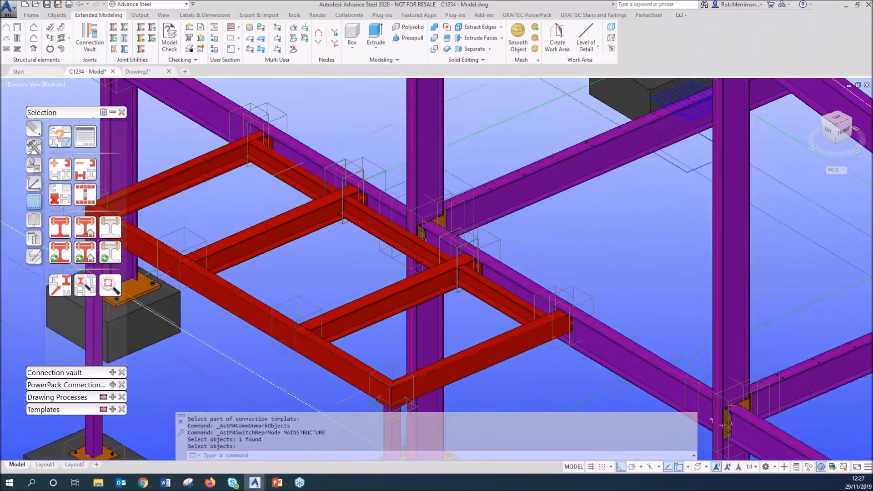
Open the properties of an updated notch joint, check its weld settings and close them.
scroll(459, 308, "up", 5)
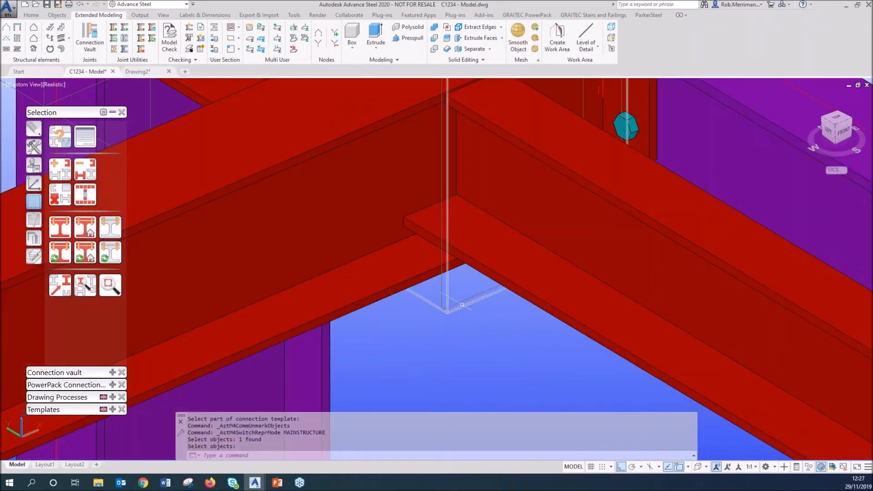
left_click(461, 304)
left_click(466, 306)
double_click(463, 306)
left_click(495, 206)
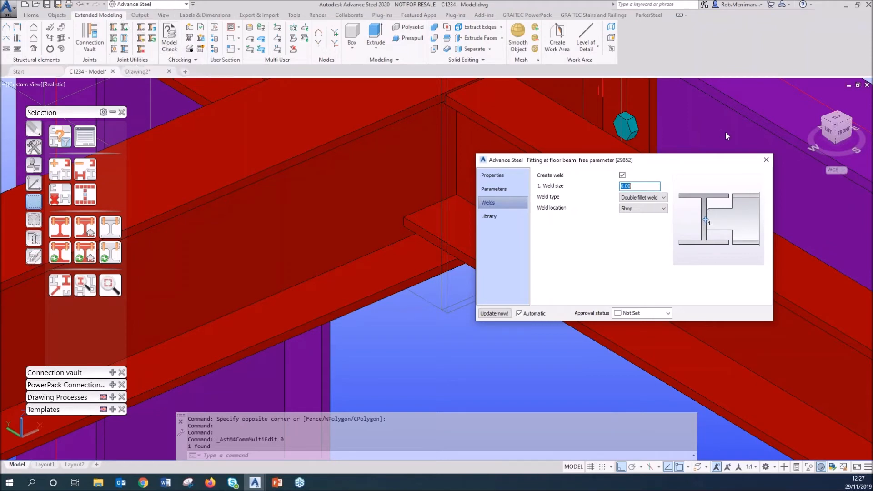
left_click(766, 160)
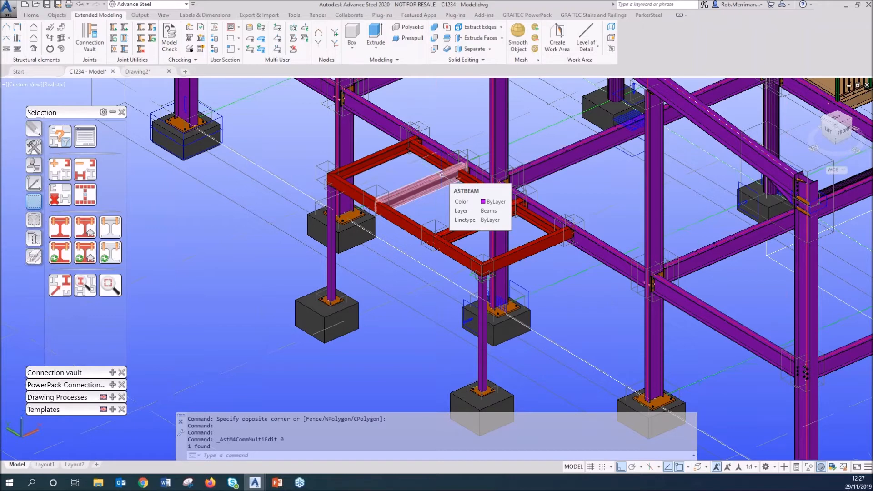
Clear the markings and mark all objects connected in the whole structure, starting from a trimmer beam of the floor frame.
left_click(60, 251)
scroll(382, 230, "down", 3)
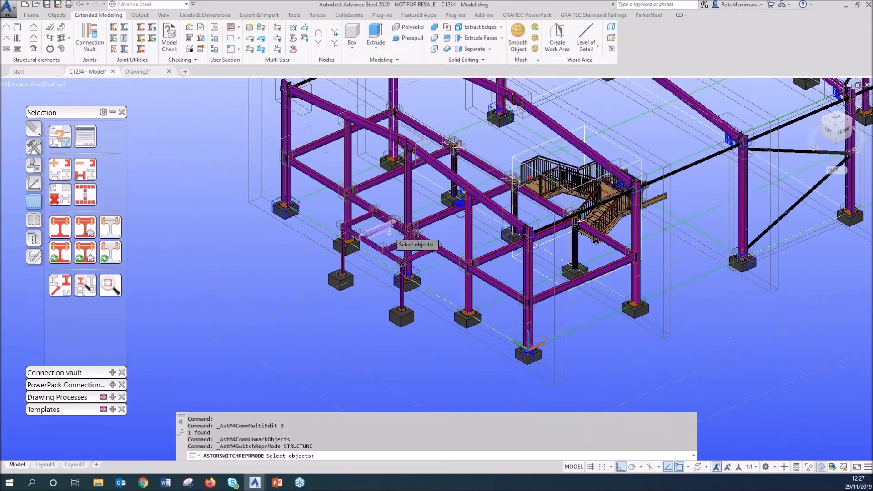
left_click(381, 230)
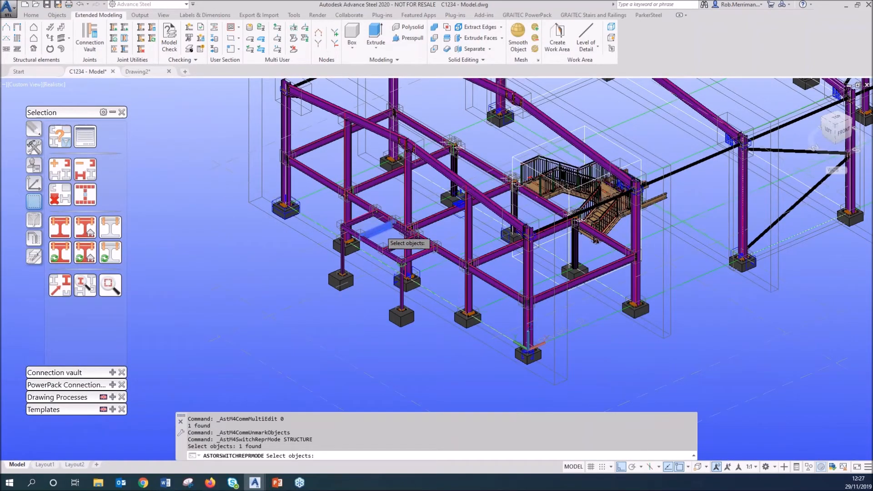
key("Return")
scroll(404, 231, "down", 5)
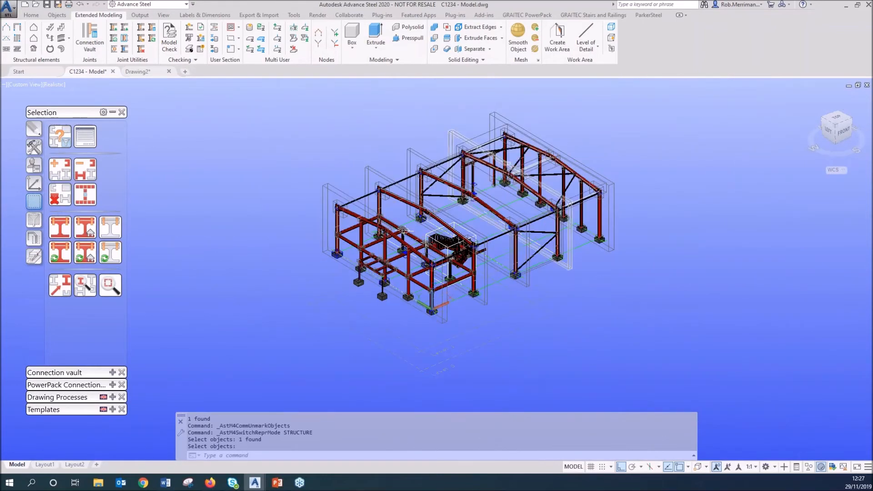
scroll(546, 148, "up", 5)
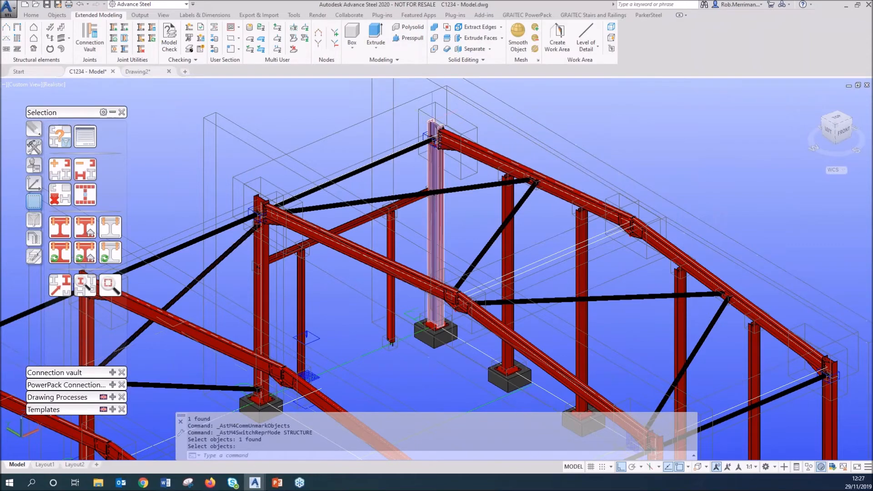
scroll(500, 125, "down", 3)
scroll(502, 123, "down", 2)
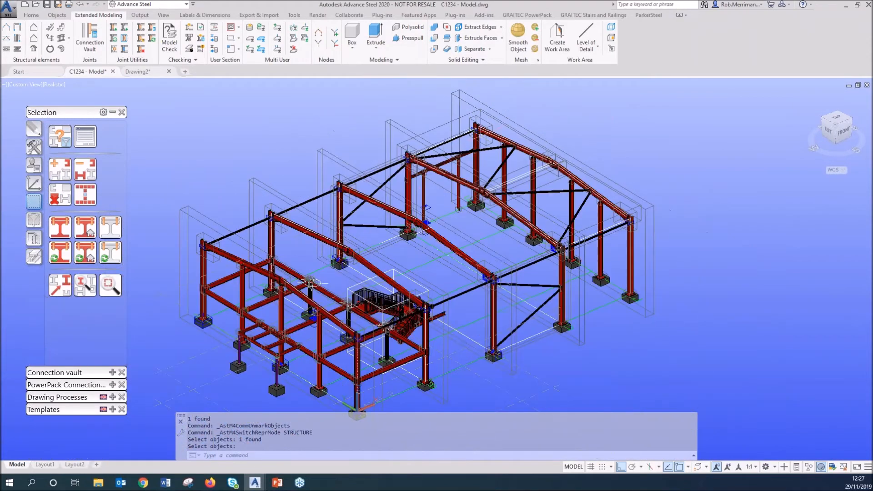
Select all marked objects and hide them from the model.
left_click(37, 237)
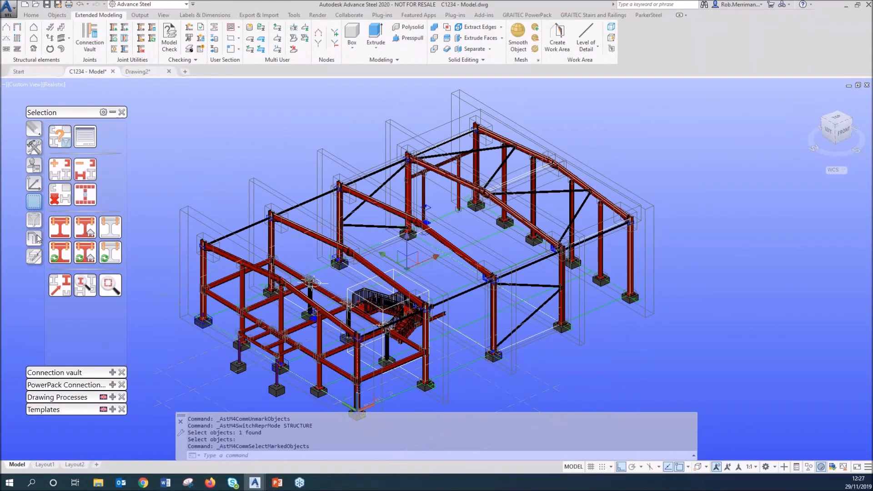
left_click(200, 148)
left_click(200, 148)
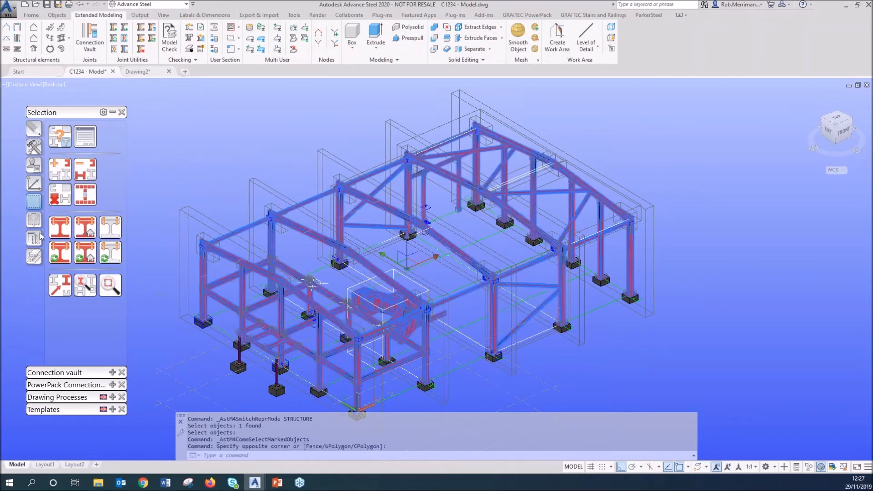
left_click(40, 236)
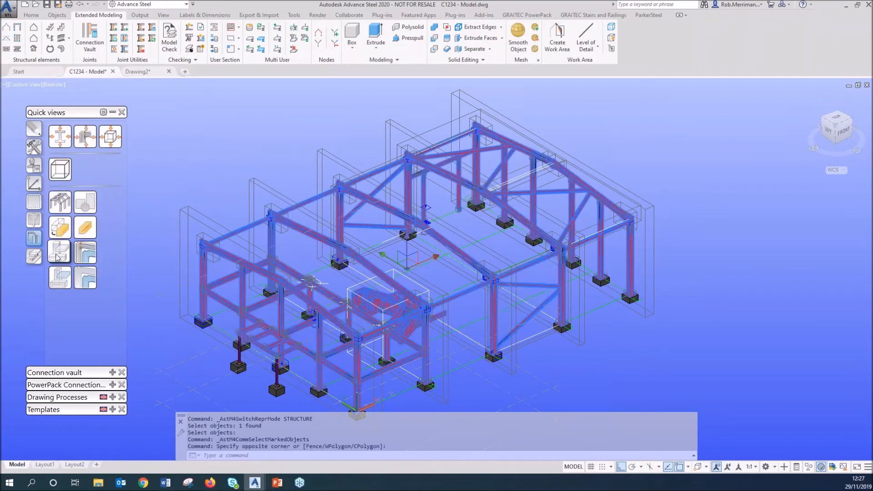
left_click(60, 277)
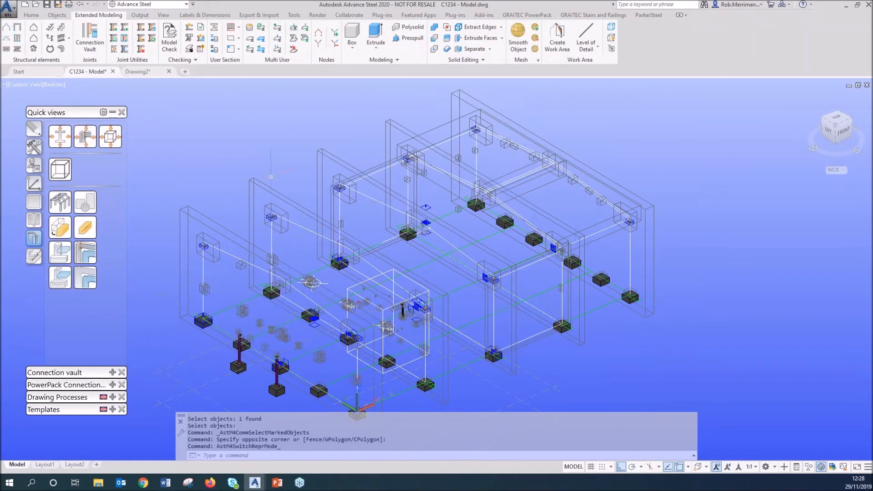
Filter-select all connection boxes remaining in the model and hide them.
scroll(240, 339, "up", 4)
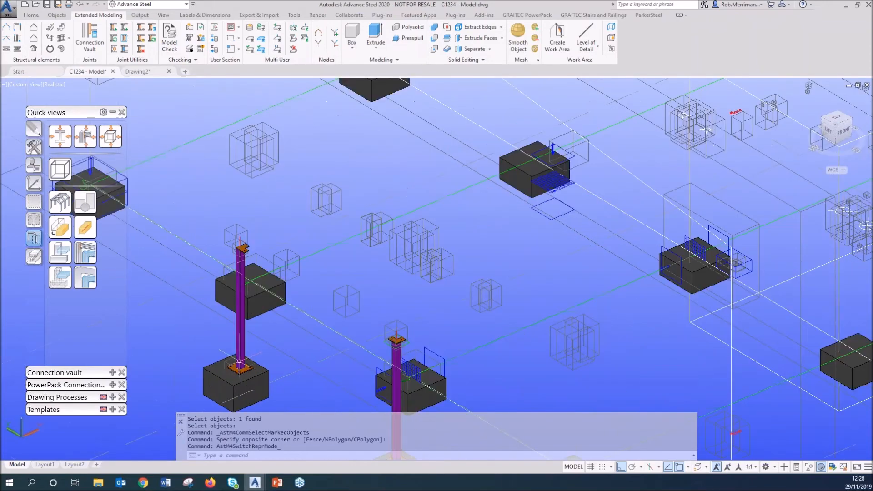
scroll(245, 241, "down", 1)
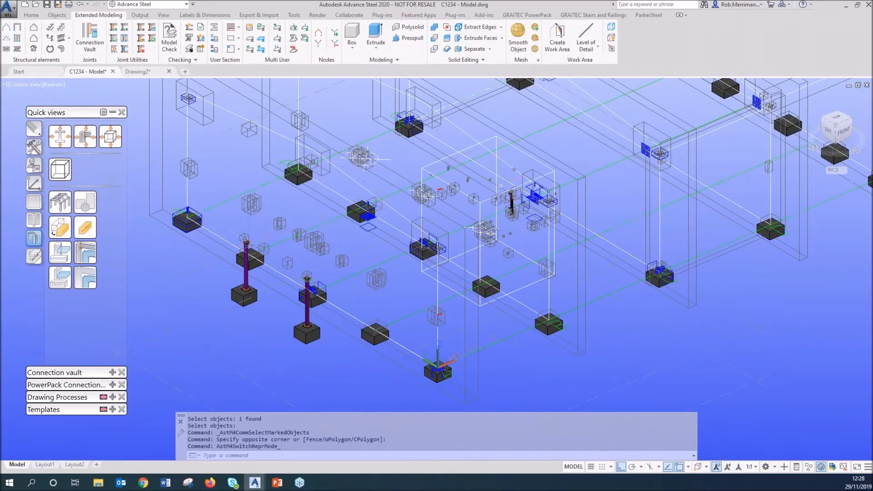
scroll(509, 204, "up", 5)
scroll(280, 378, "down", 1)
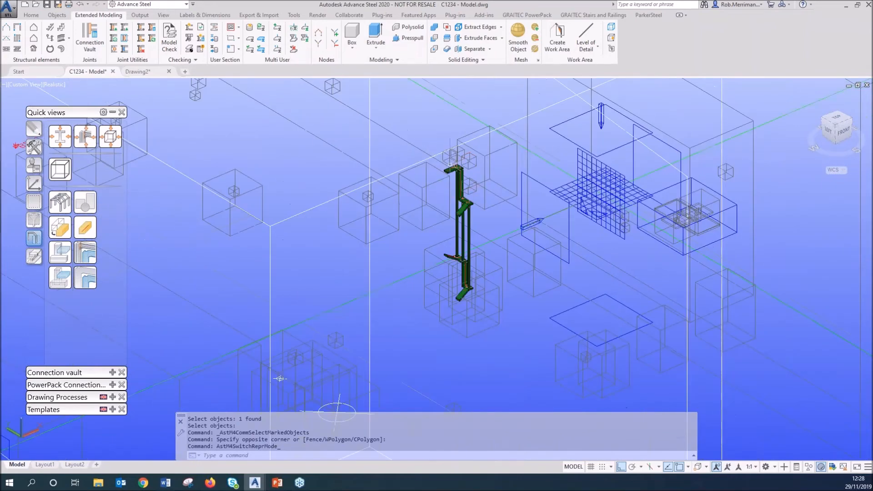
left_click(34, 221)
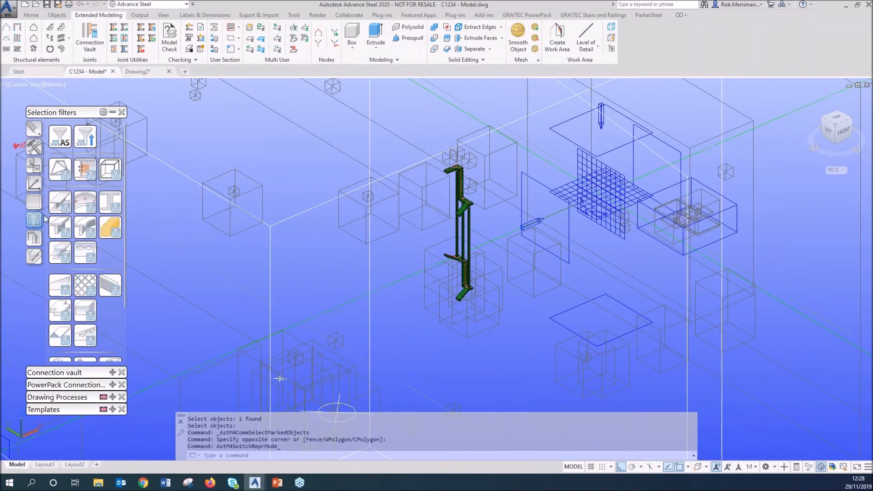
left_click(34, 237)
left_click(61, 253)
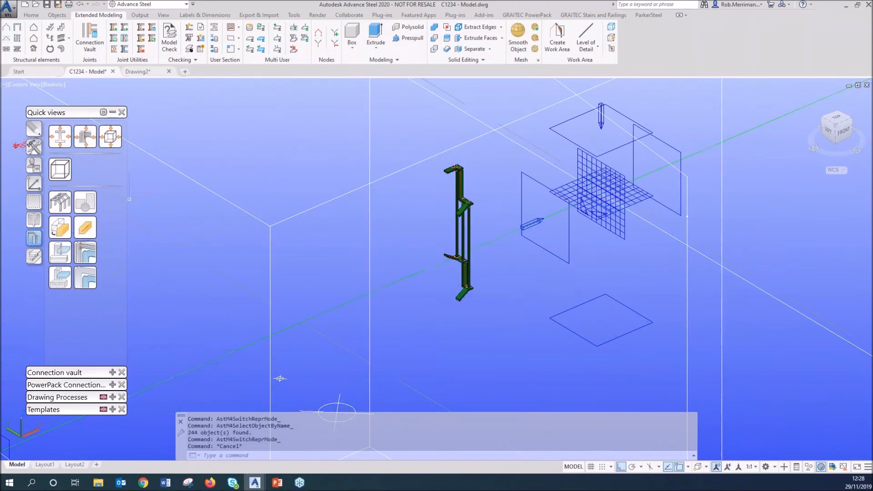
Filter-select further auxiliary object types, including the large box around the stair, and hide them.
left_click(34, 220)
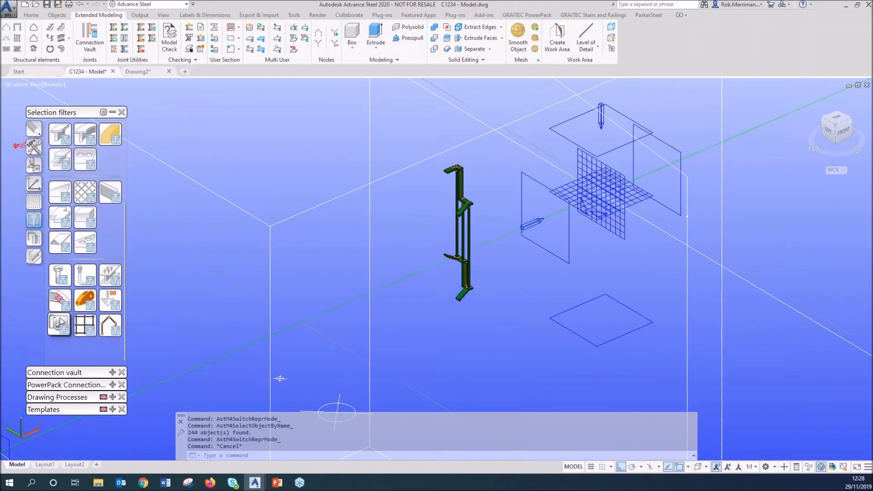
left_click(34, 238)
left_click(60, 253)
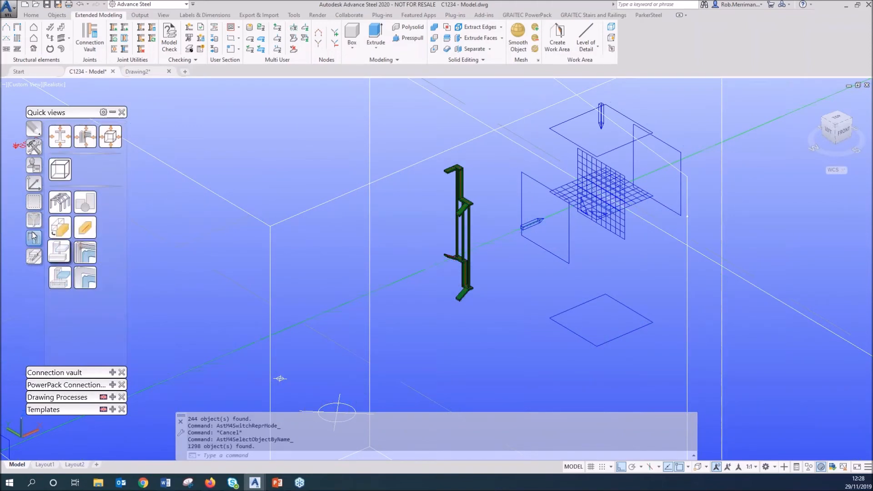
left_click(34, 220)
left_click(85, 169)
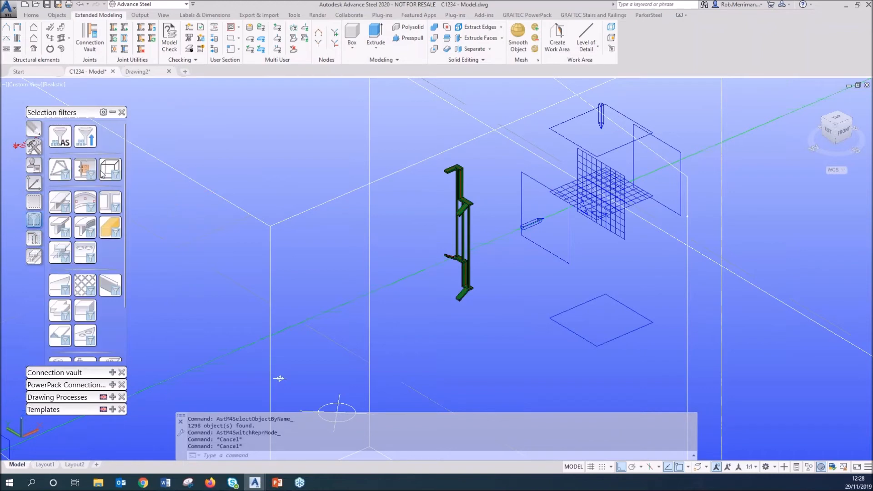
left_click(34, 237)
left_click(60, 252)
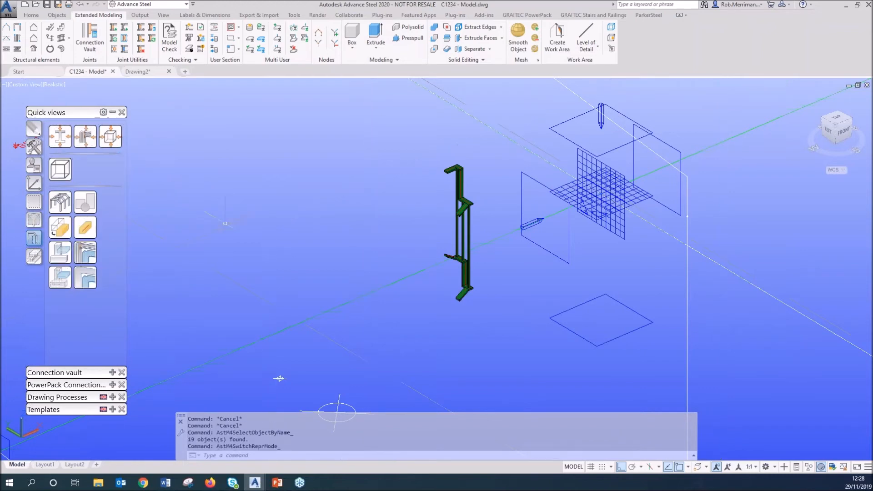
Examine the parts still visible in the model, especially the cap plate on top of one of the two posts.
scroll(334, 195, "down", 1)
key("Escape")
scroll(420, 250, "down", 1)
middle_click_drag(351, 241, 359, 221, "shift")
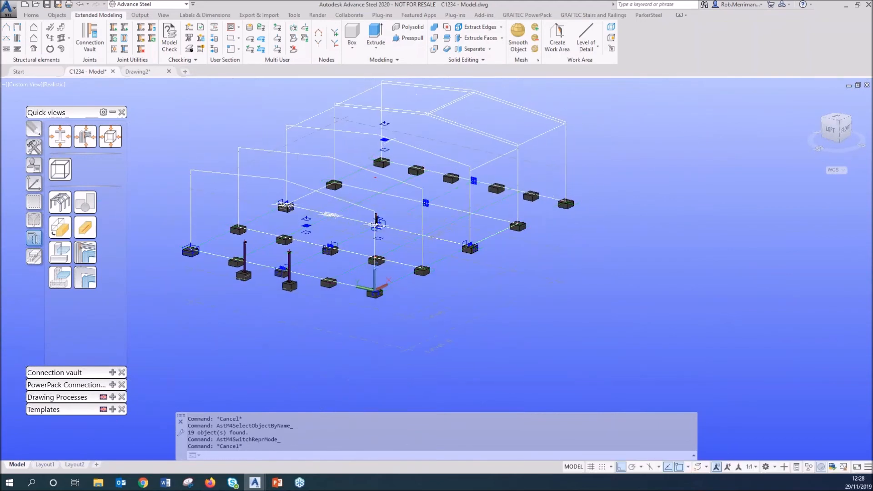
left_click(34, 202)
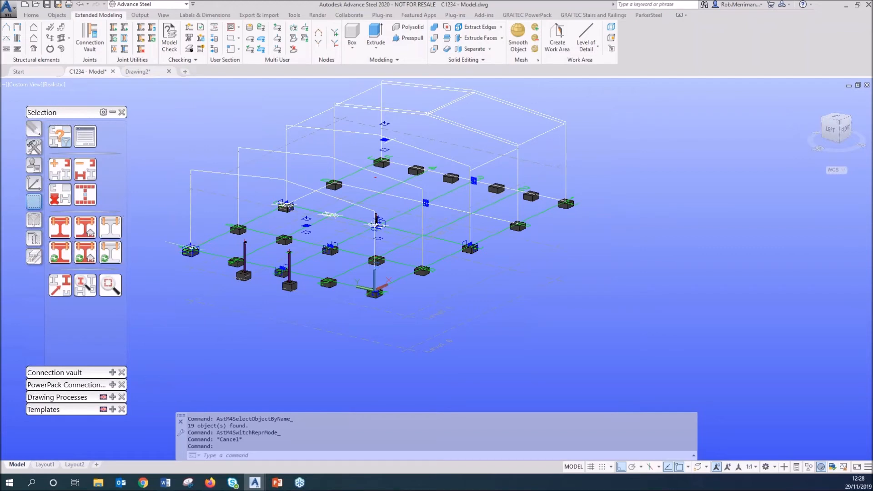
scroll(240, 250, "up", 6)
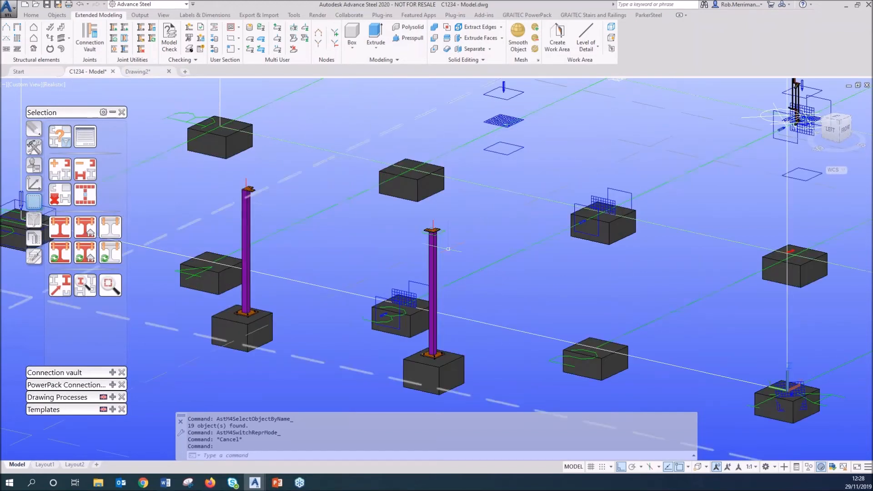
scroll(431, 231, "up", 6)
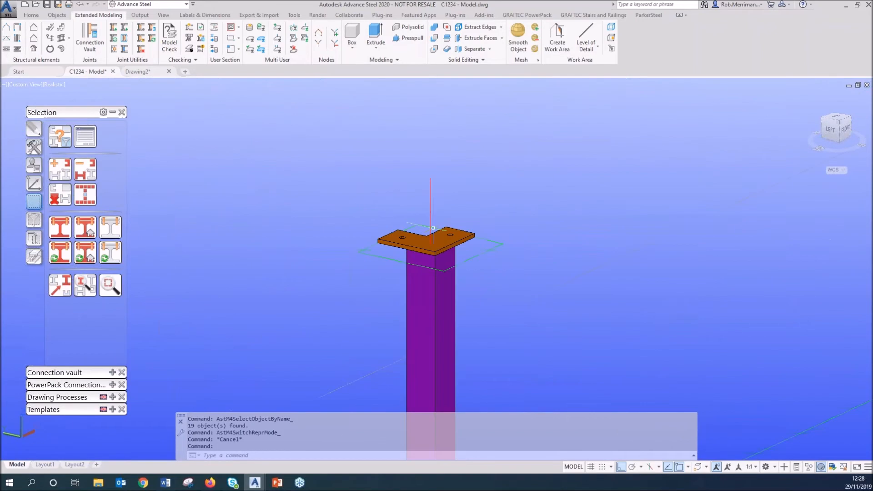
scroll(423, 250, "down", 6)
scroll(255, 223, "up", 7)
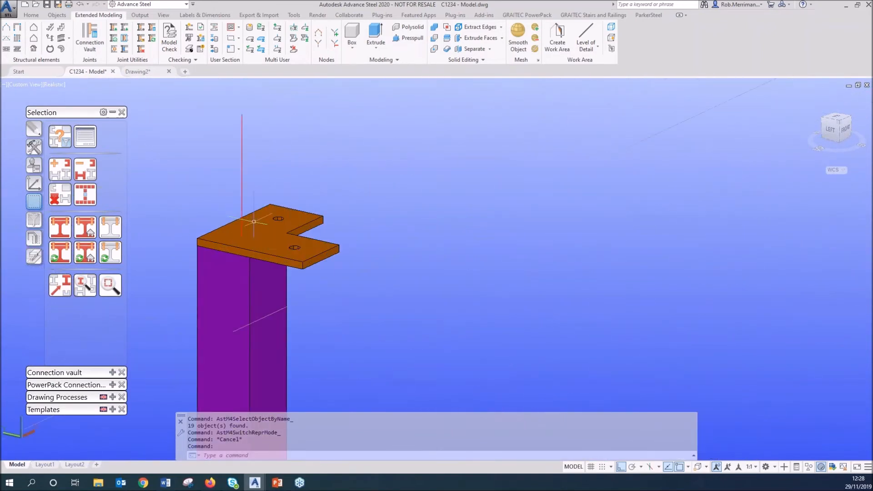
middle_click_drag(320, 218, 245, 236, "shift")
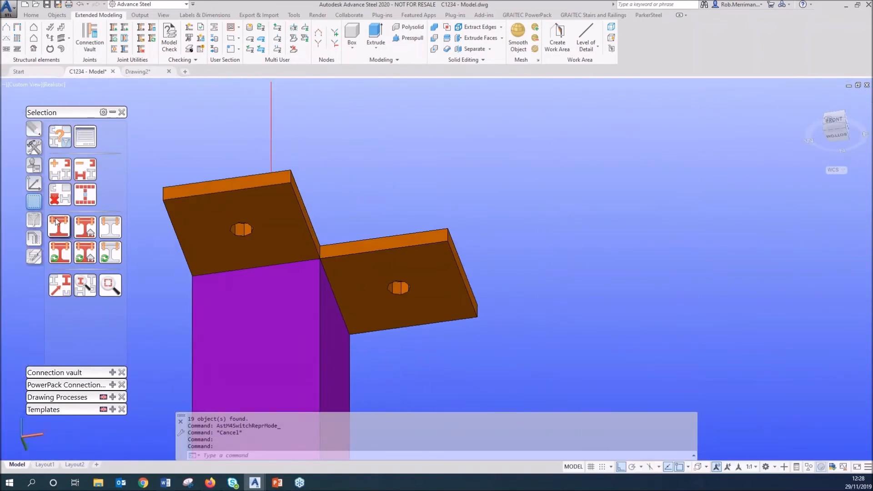
Show all hidden objects to view the post's cap plate against the beams above it, and undo that display change.
left_click(33, 238)
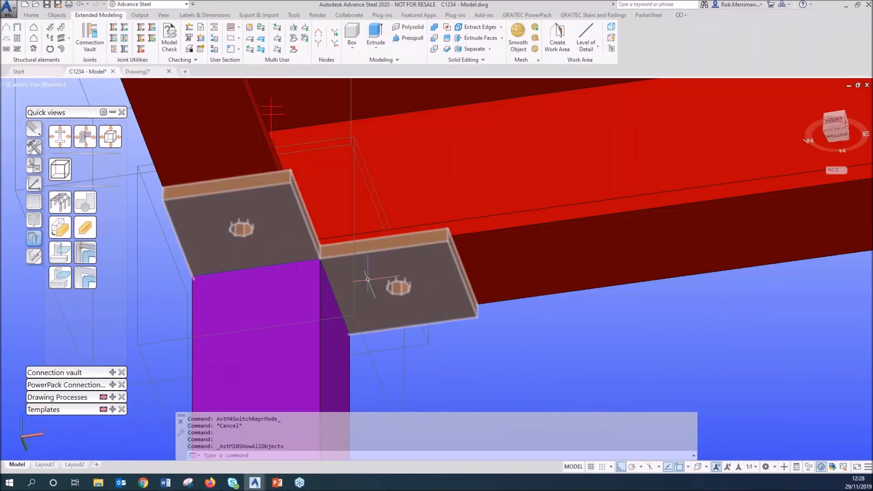
middle_click_drag(367, 279, 487, 226, "shift")
key("ctrl+z")
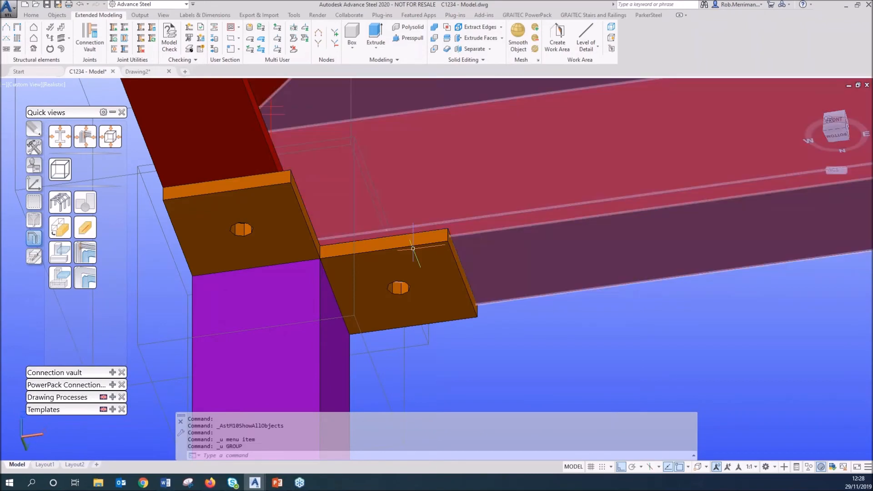
key("ctrl+z")
key("ctrl+z")
key("ctrl+z")
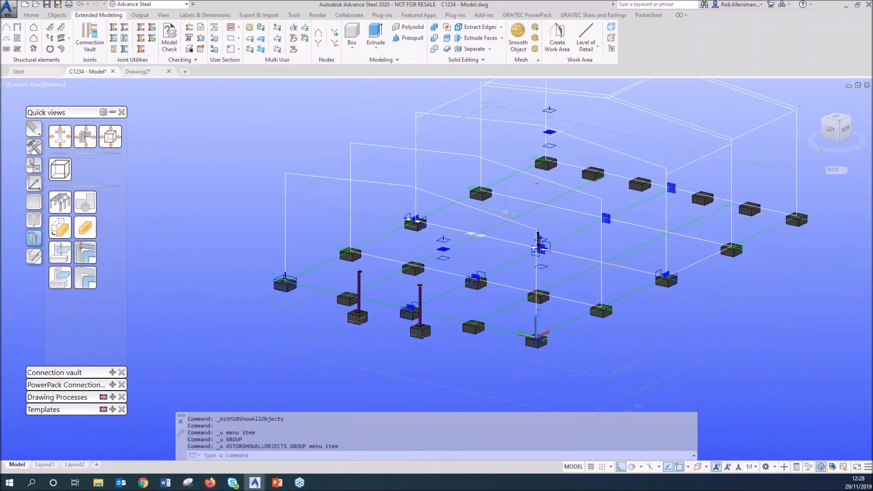
Inspect the remaining green balustrade parts and their surroundings from several sides for missing connections.
scroll(547, 235, "up", 5)
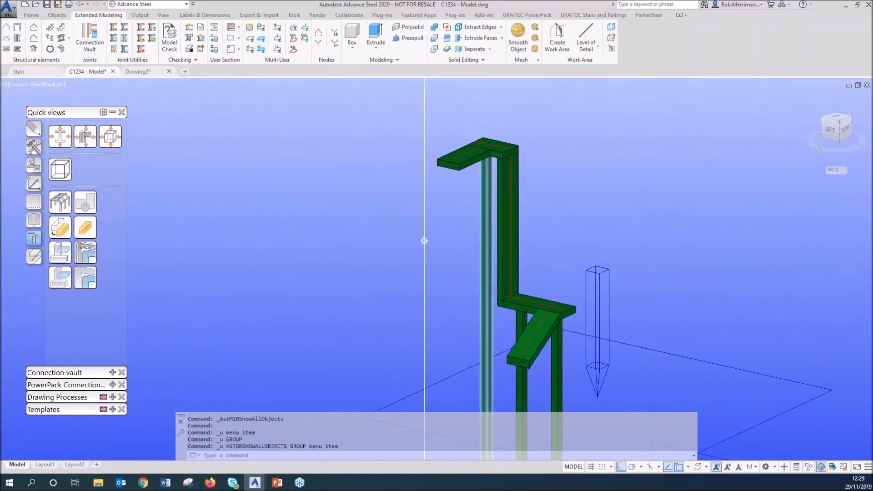
middle_click_drag(526, 209, 435, 205, "shift")
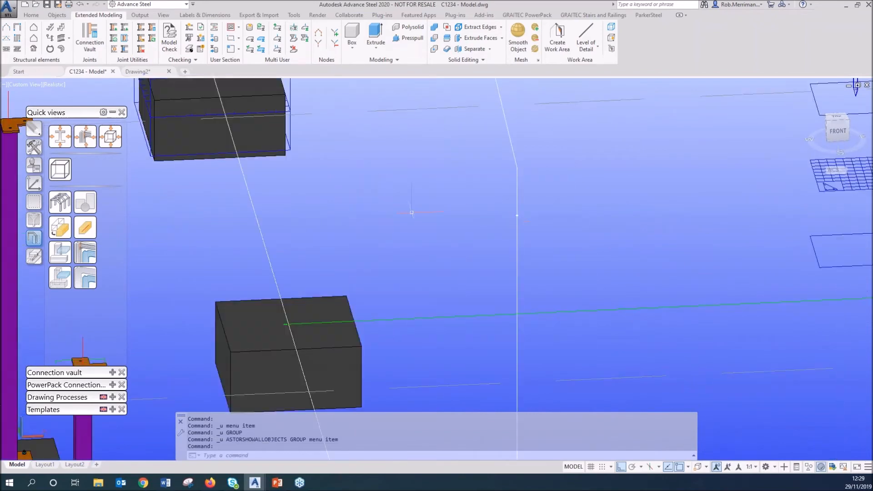
scroll(412, 212, "down", 6)
scroll(808, 259, "up", 6)
middle_click_drag(710, 232, 617, 241, "shift")
scroll(616, 235, "down", 8)
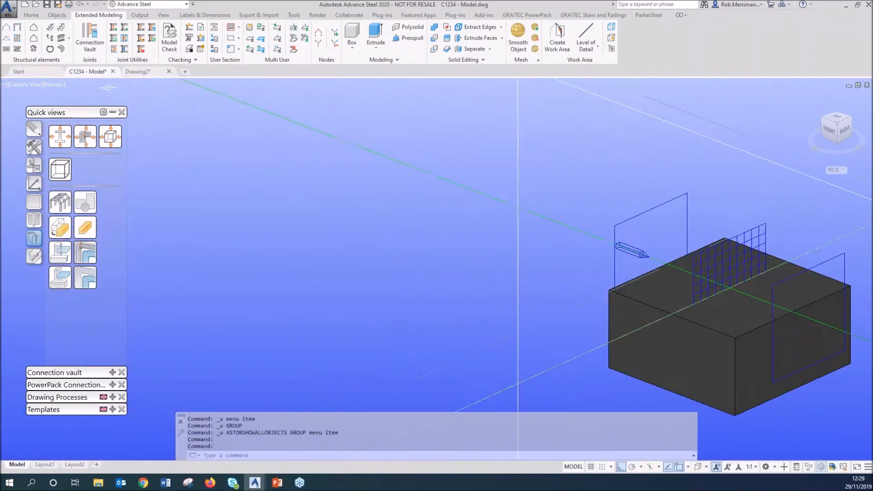
Show all hidden objects and check where the green balustrade parts meet the red stair handrail.
scroll(617, 205, "up", 8)
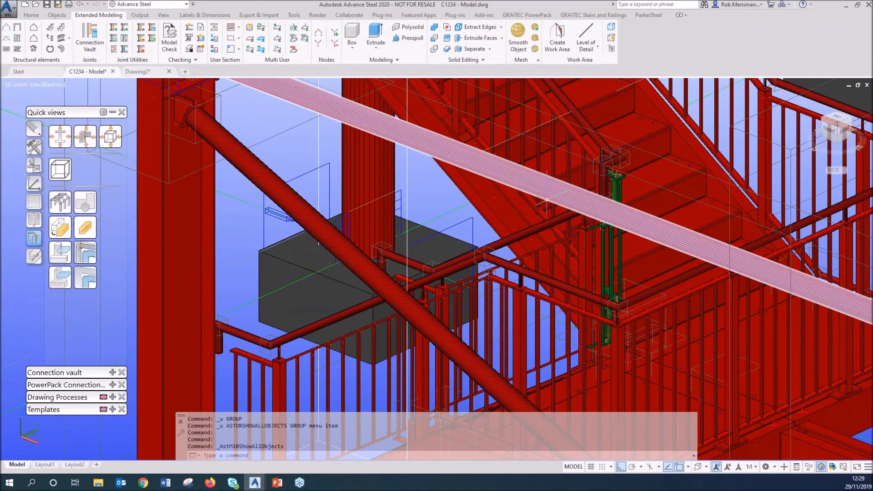
scroll(622, 174, "up", 5)
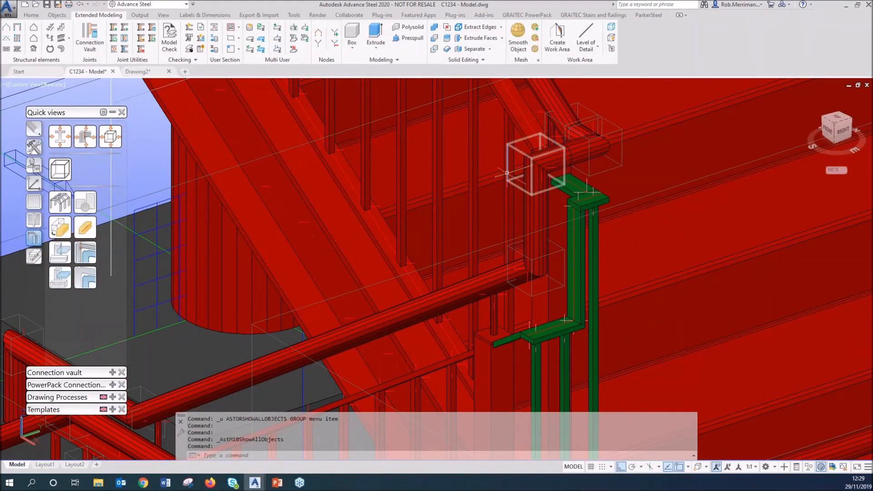
scroll(536, 168, "down", 8)
middle_click_drag(487, 198, 722, 205, "shift")
Clear all markings from the objects in the model.
left_click(35, 220)
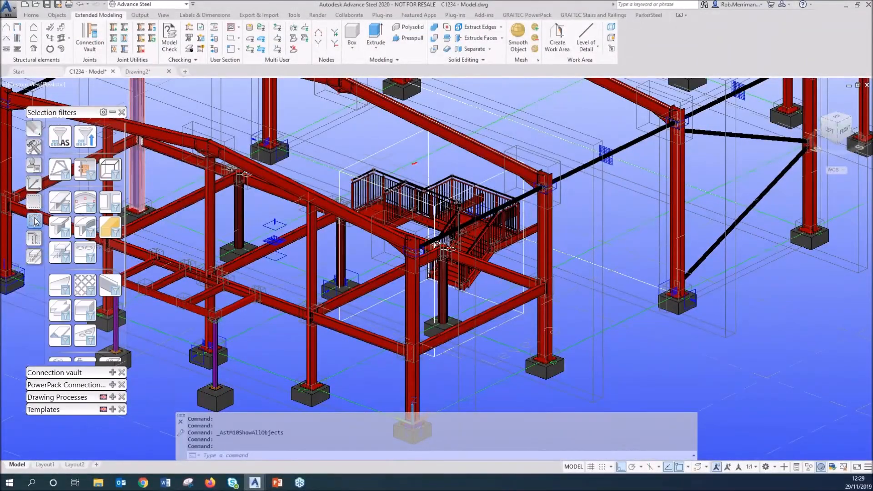
left_click(36, 207)
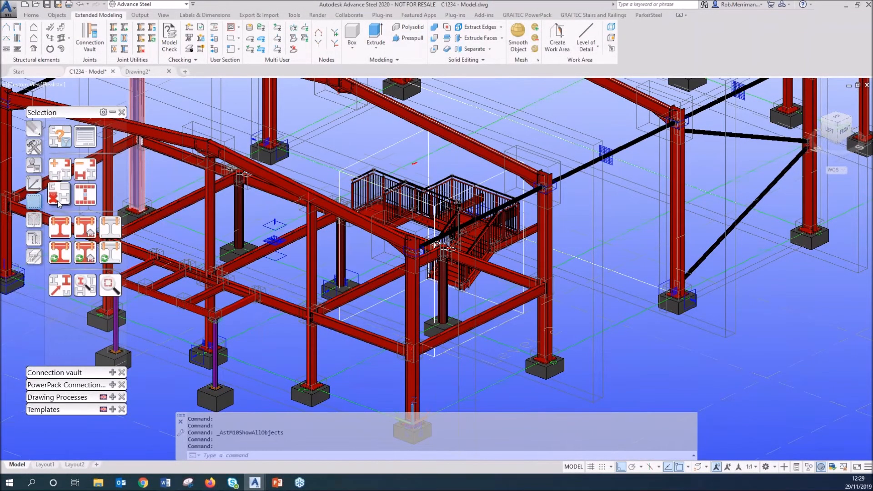
scroll(562, 281, "down", 2)
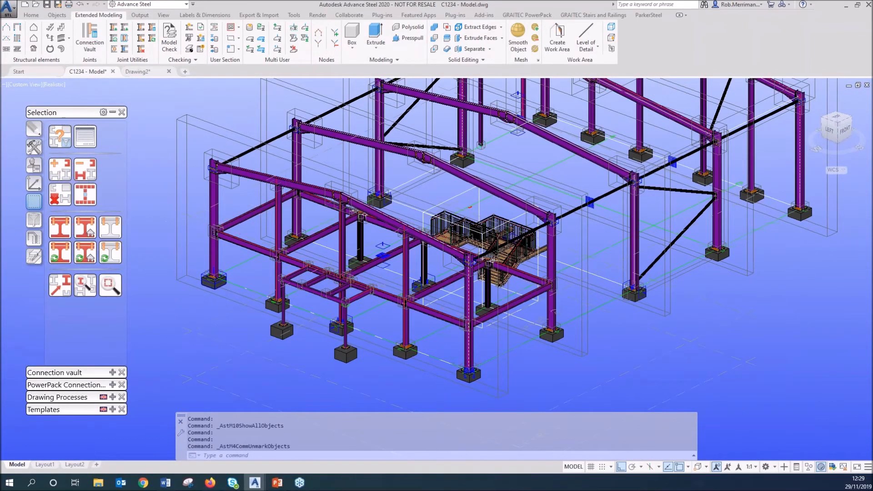
Clear previous markings, mark the shop-connected objects of the round column under the landing, and inspect its cap plate and stub beams.
scroll(470, 207, "up", 6)
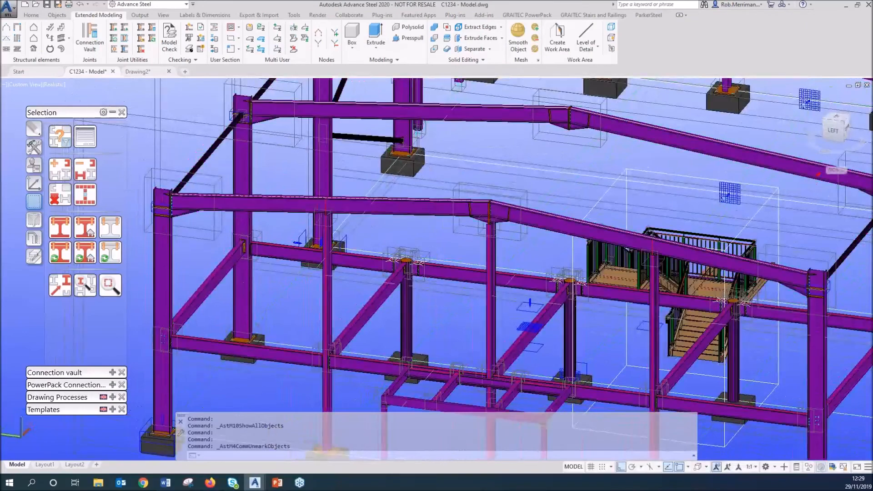
scroll(401, 270, "up", 5)
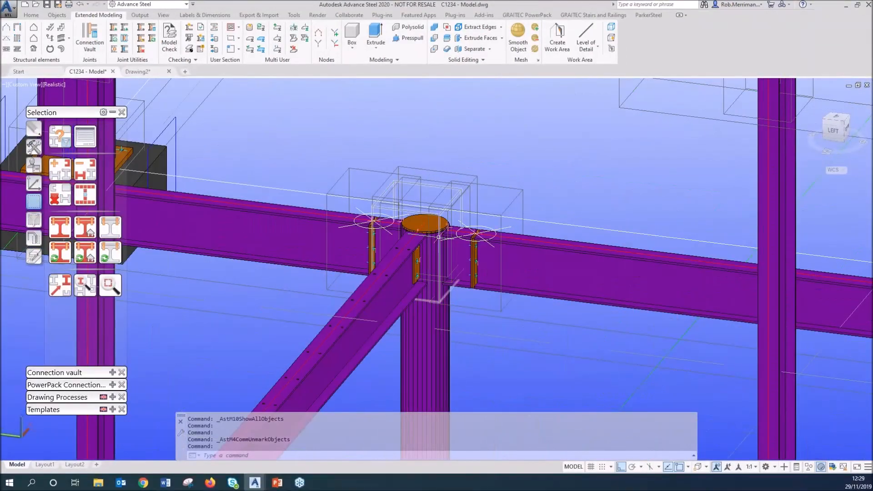
scroll(439, 236, "up", 5)
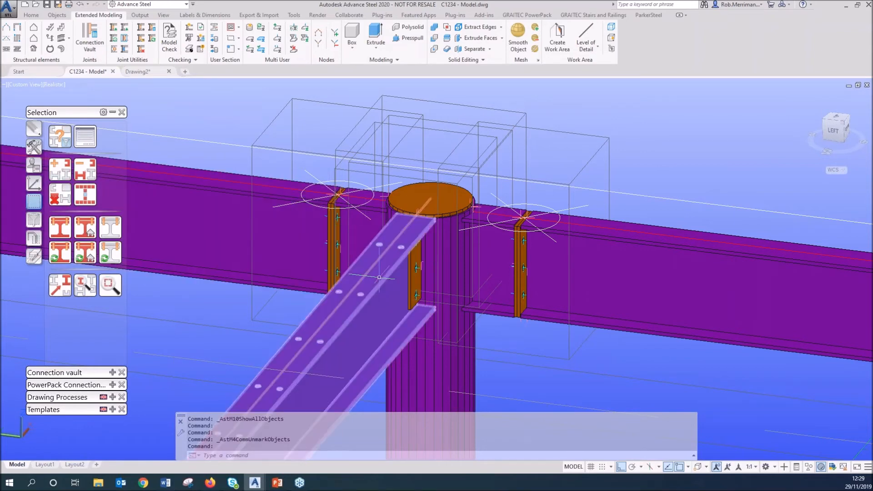
mouse_move(523, 247)
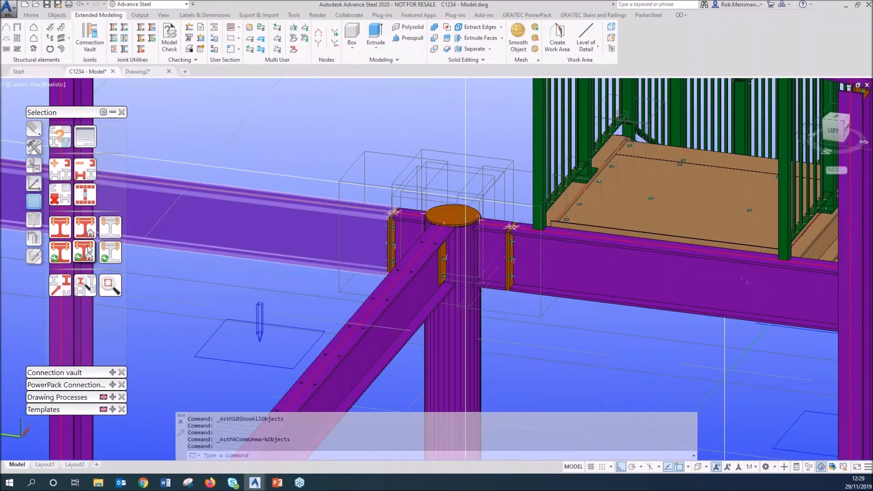
left_click(88, 251)
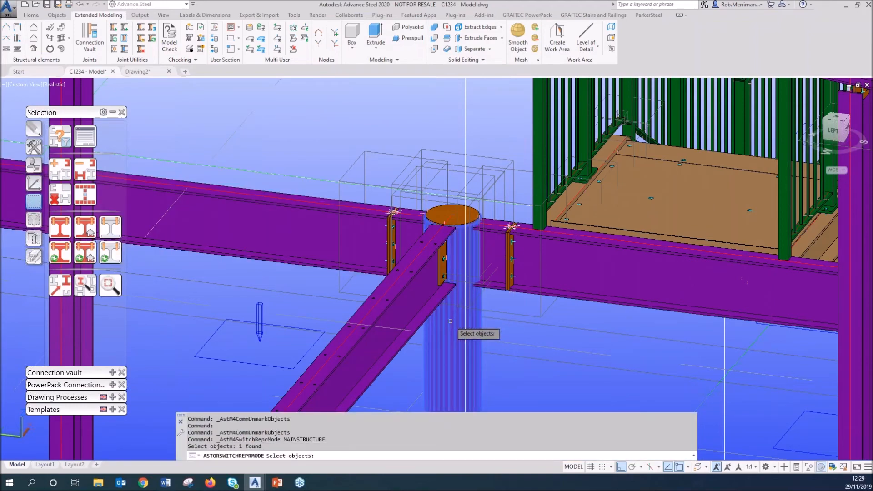
key("Return")
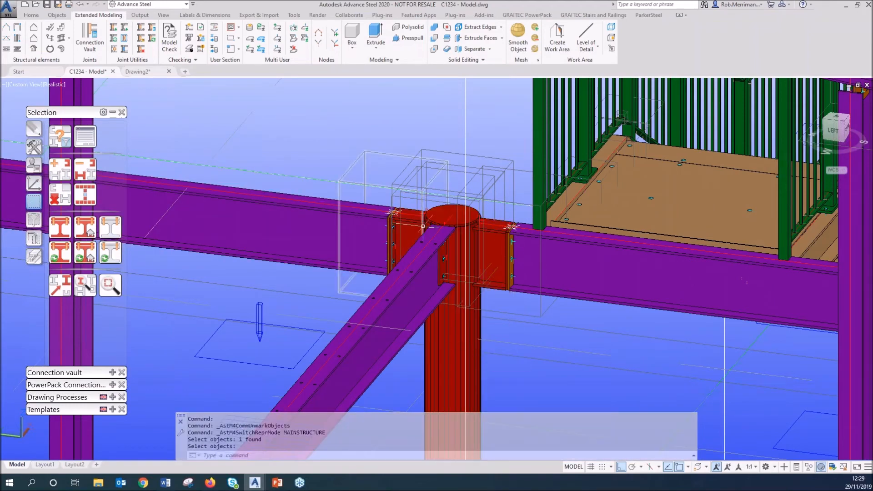
scroll(422, 226, "up", 4)
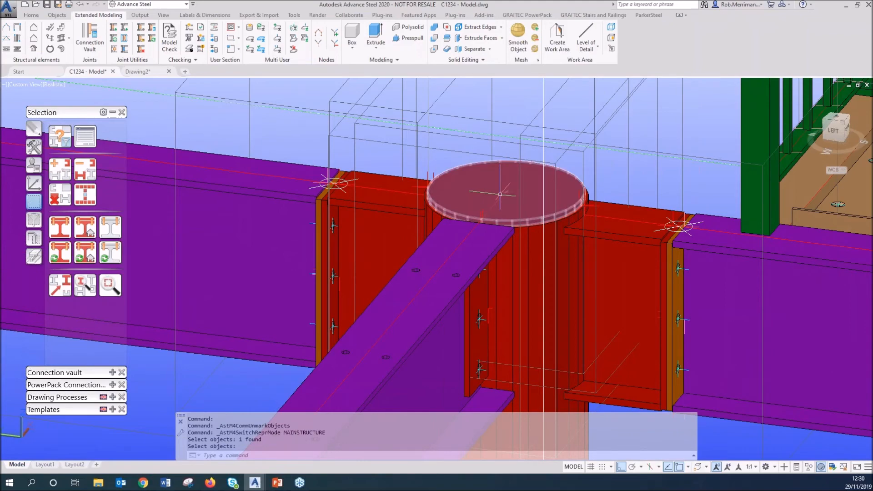
scroll(644, 274, "down", 5)
Mark the round column's shop-connected objects afresh and check the joint between the column and each stub beam.
scroll(377, 243, "up", 4)
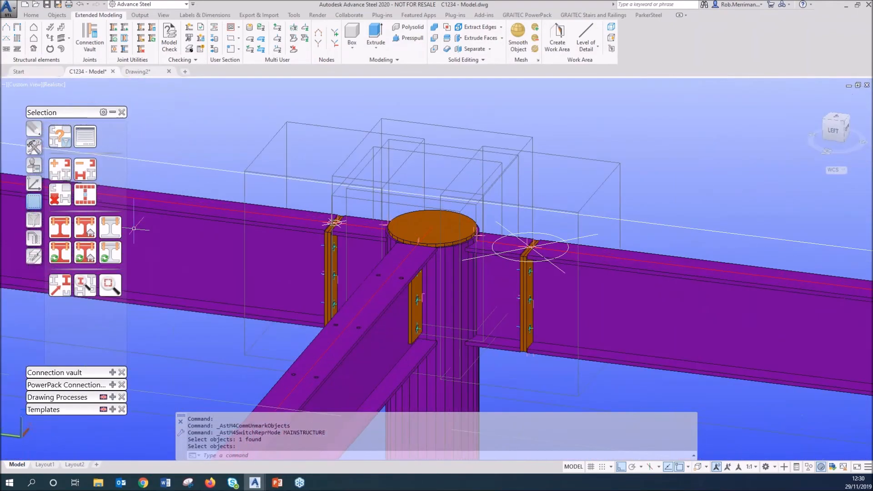
key("Return")
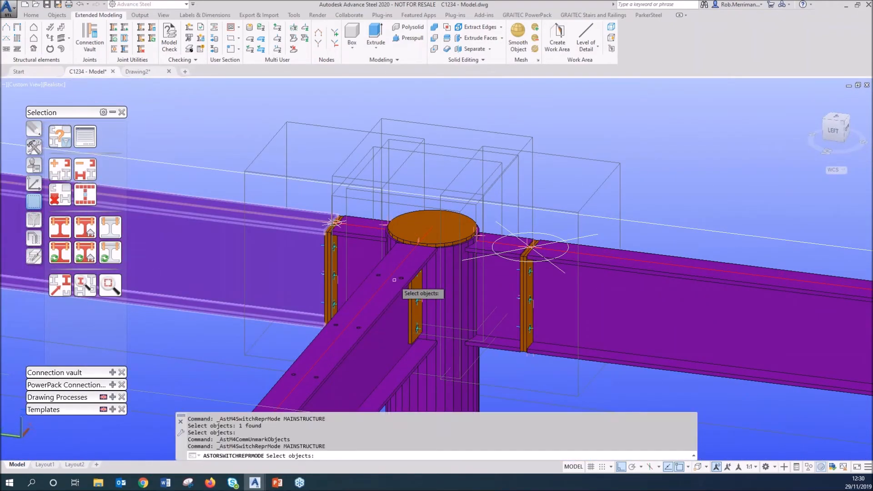
left_click(446, 290)
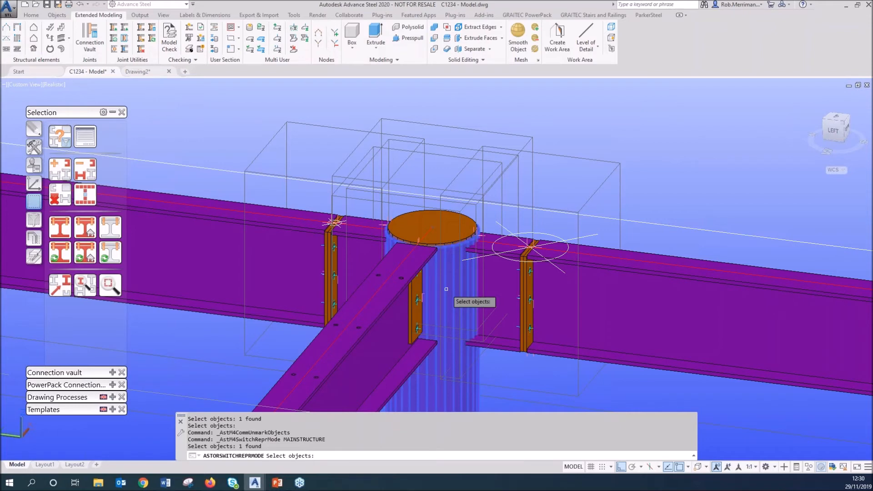
key("Return")
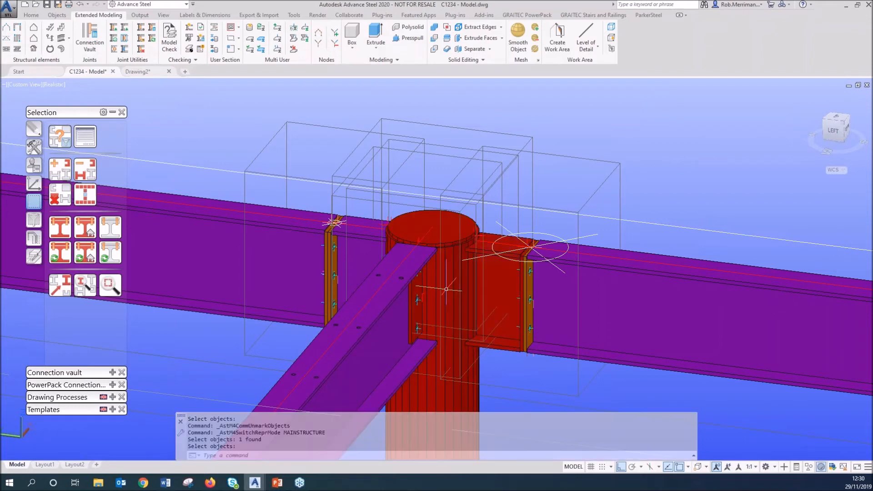
scroll(387, 246, "up", 5)
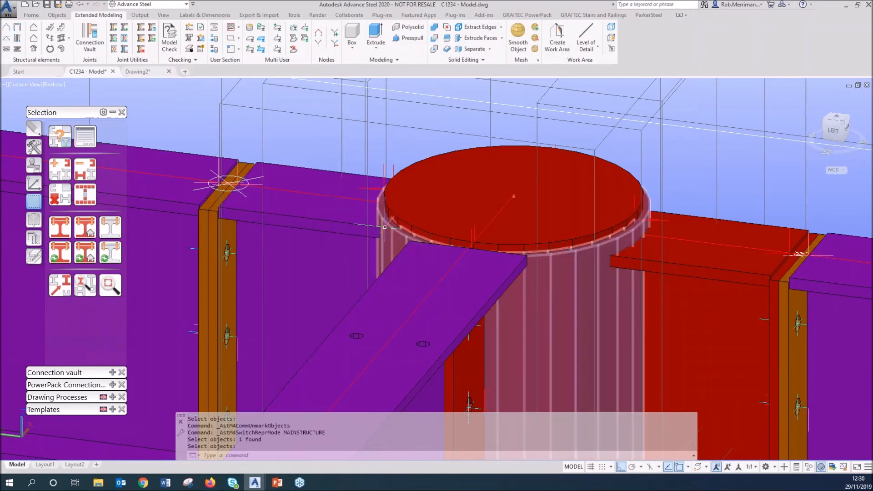
scroll(381, 181, "down", 5)
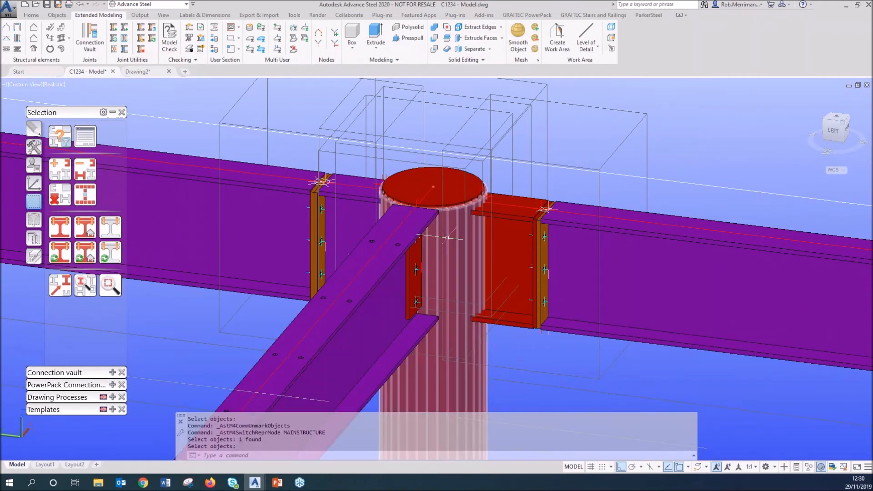
Clear the column's markings and mark the objects shop-connected to the unmarked stub beam beside it.
left_click(85, 252)
left_click(341, 221)
key("Return")
scroll(347, 186, "up", 6)
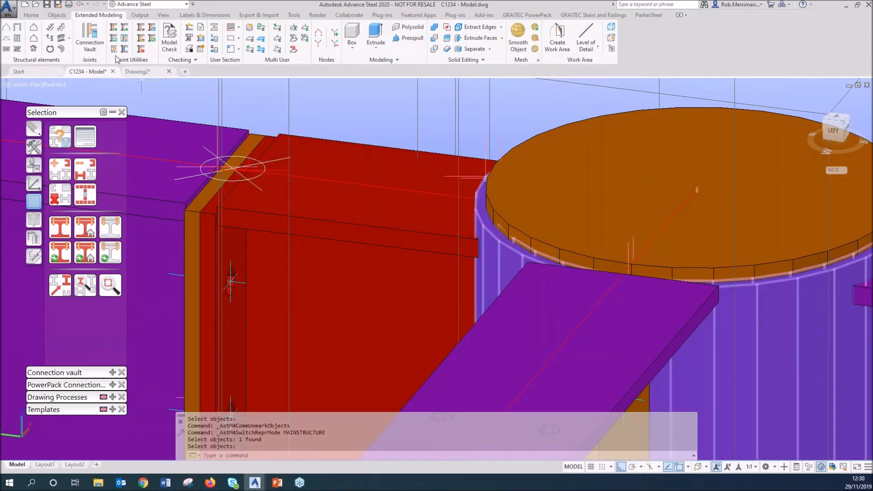
Add a weld point connecting the marked stub beam to the round column, inserted where the beam's axis meets the column.
left_click(41, 18)
left_click(57, 16)
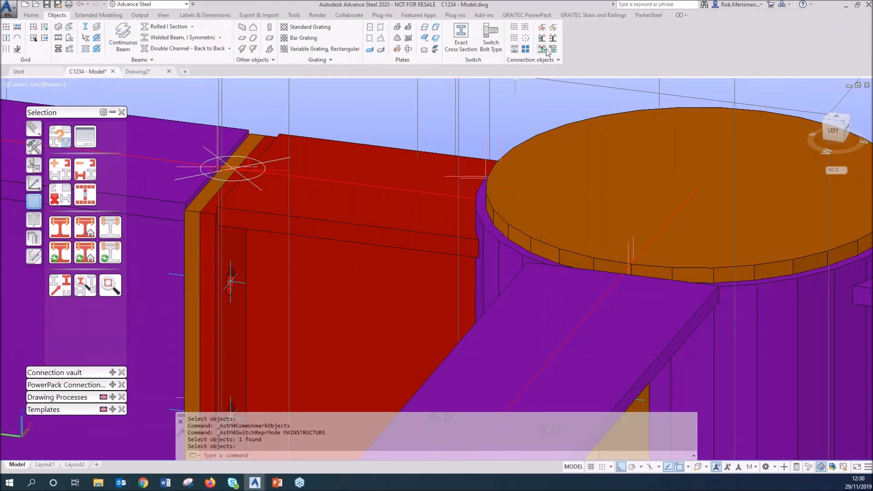
left_click(543, 30)
left_click(468, 248)
left_click(499, 247)
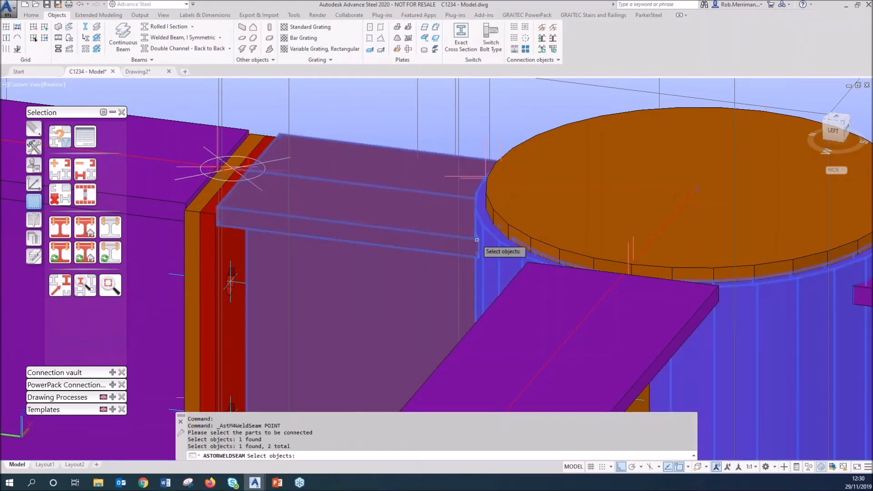
key("Return")
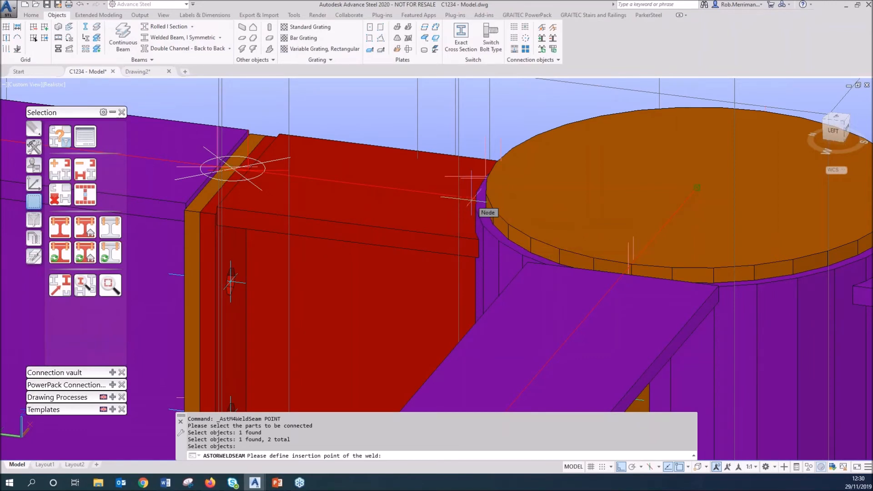
left_click(472, 199)
key("Escape")
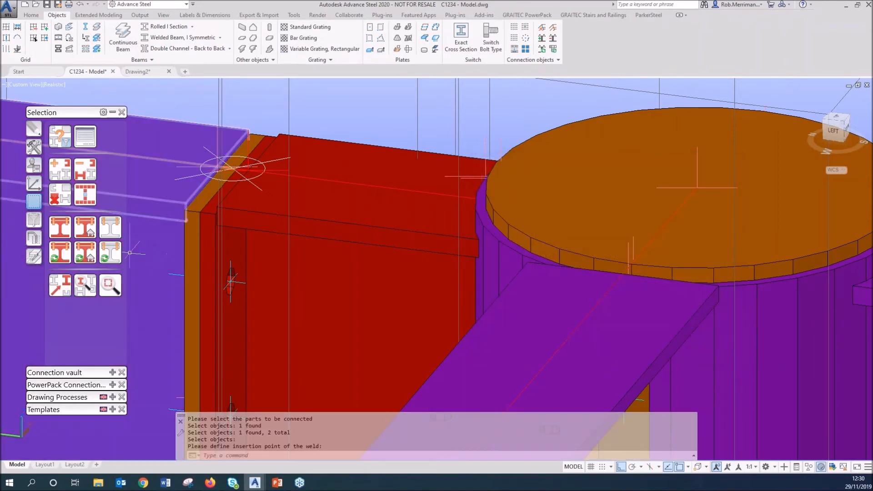
Mark the round column's shop-connected objects afresh, picking the column instead of the connection box in front of it.
left_click(92, 258)
scroll(310, 141, "down", 2)
left_click(475, 234)
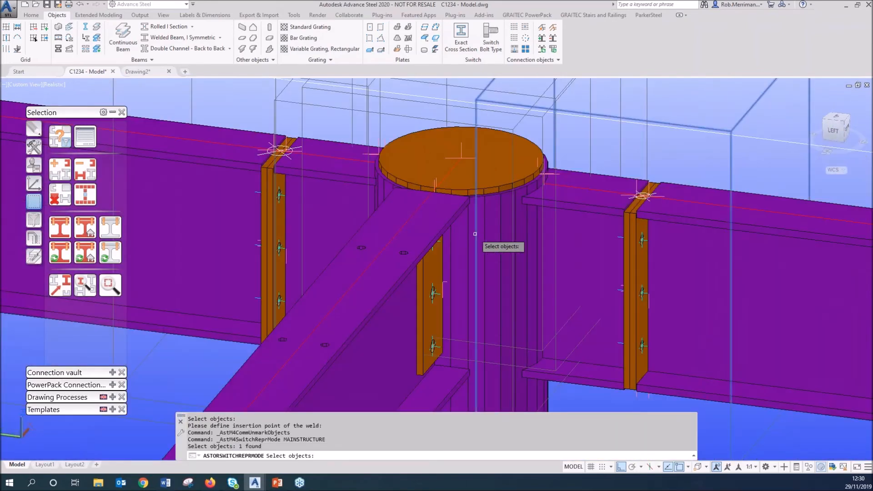
left_click(481, 234, "shift")
left_click(483, 235)
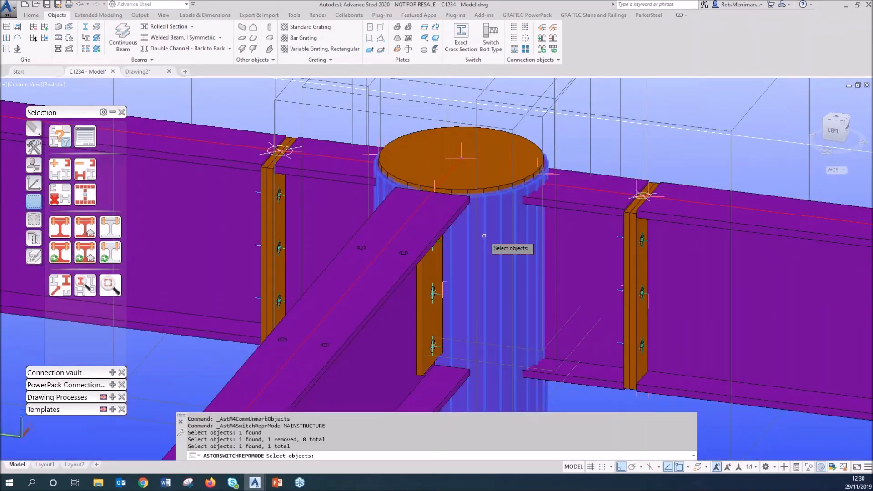
key("Return")
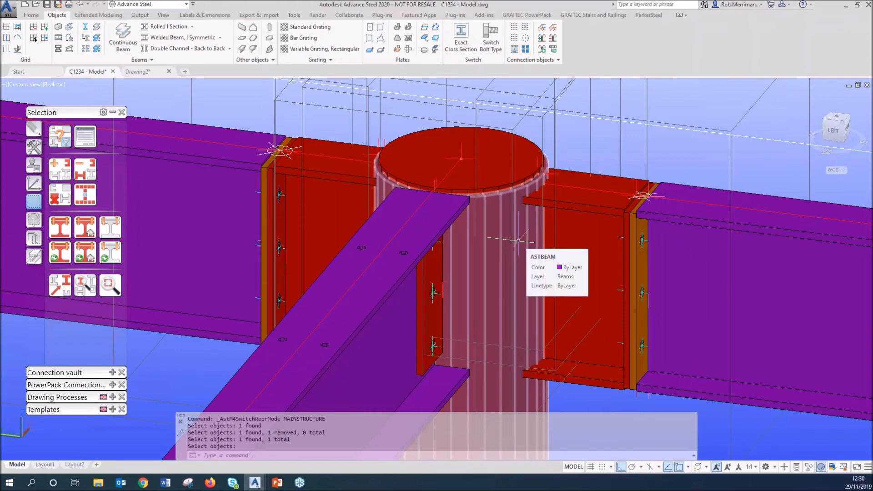
left_click(111, 113)
left_click(112, 125)
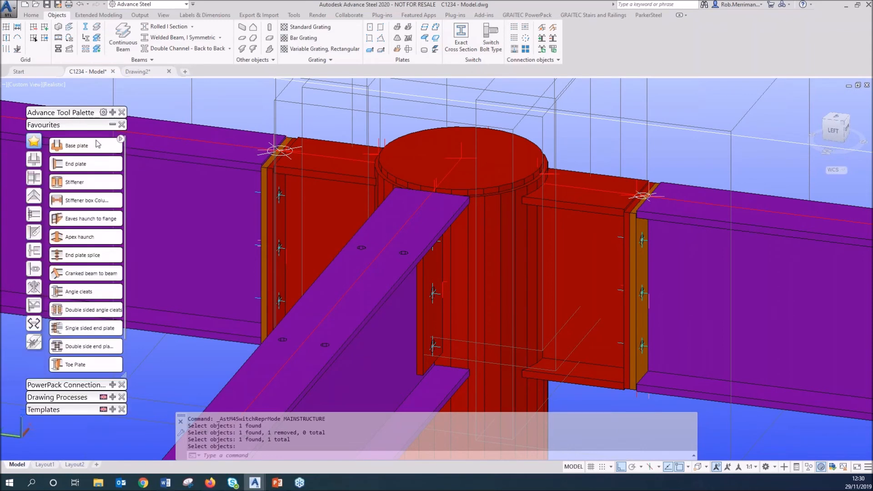
left_click(113, 125)
left_click(112, 112)
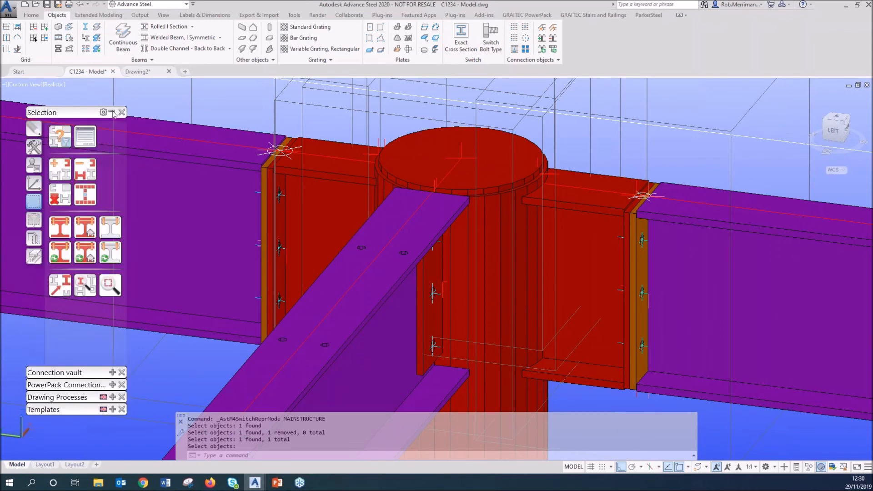
Clear the markings on the round column assembly and bring the small projecting frame between the columns into view.
left_click(52, 197)
scroll(344, 164, "down", 5)
scroll(318, 193, "down", 5)
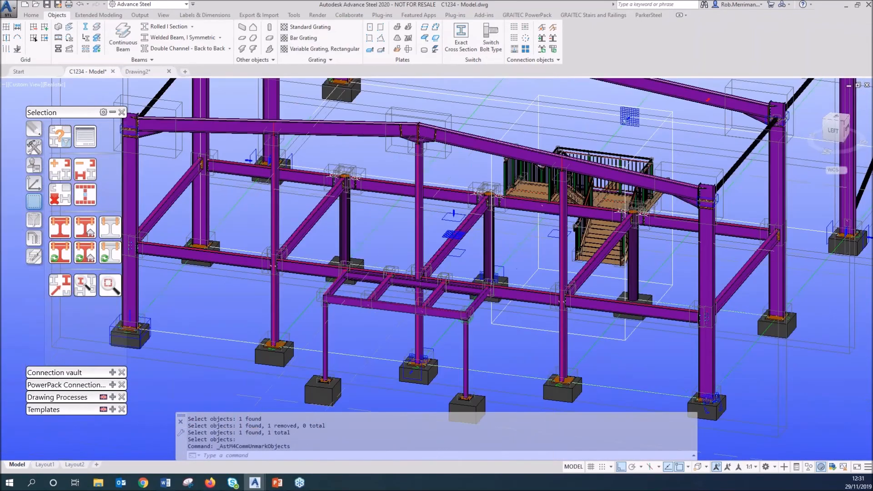
scroll(388, 313, "up", 6)
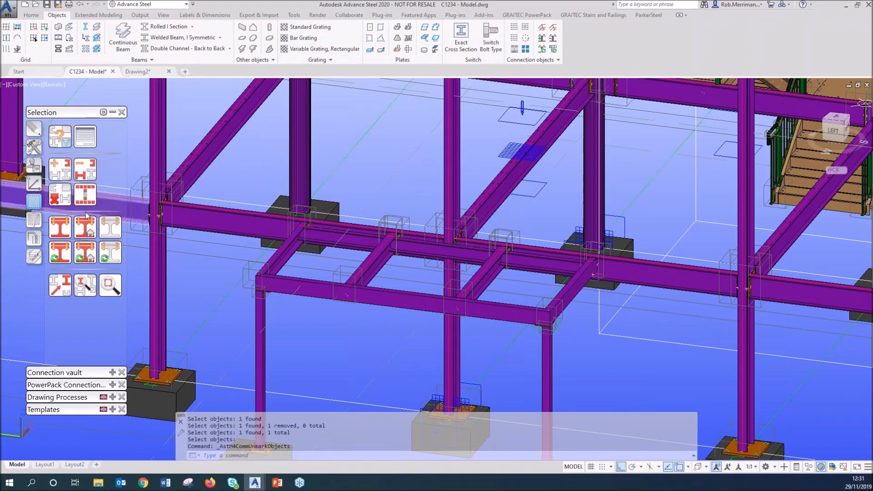
Query the assembly weight of the projecting frame through its front beam and read the reported assembly and exact weights.
left_click(34, 148)
left_click(31, 15)
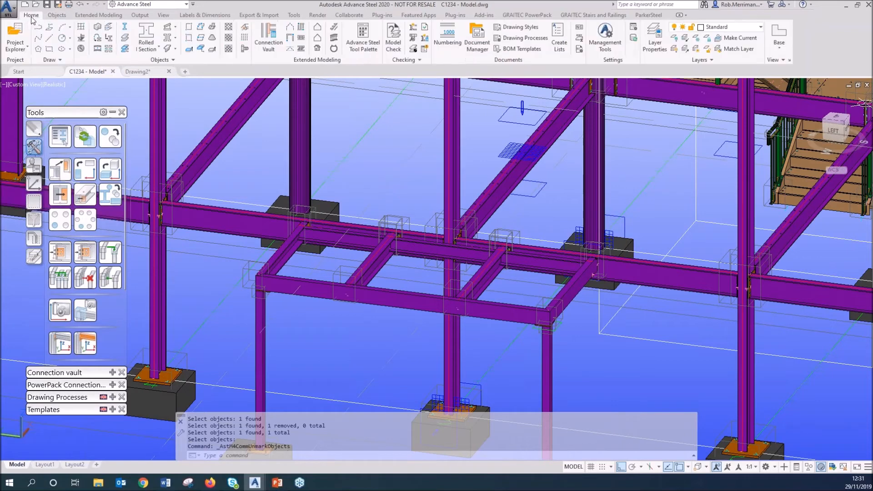
left_click(420, 61)
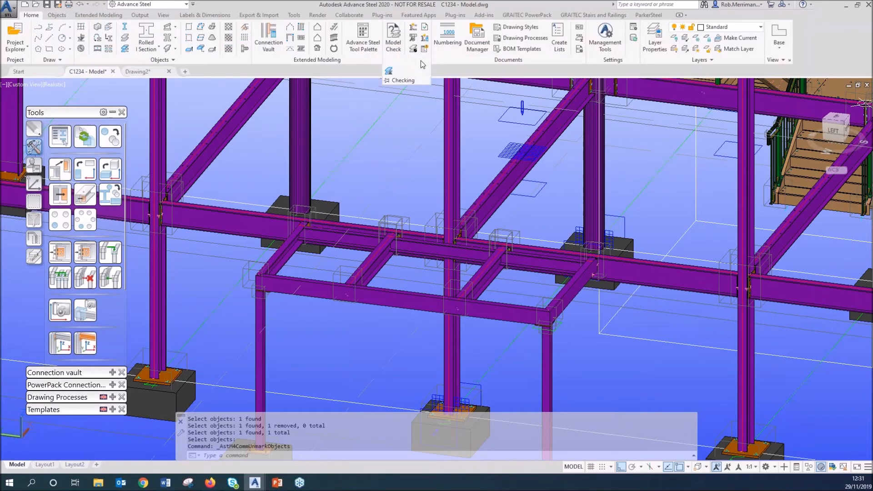
left_click(388, 70)
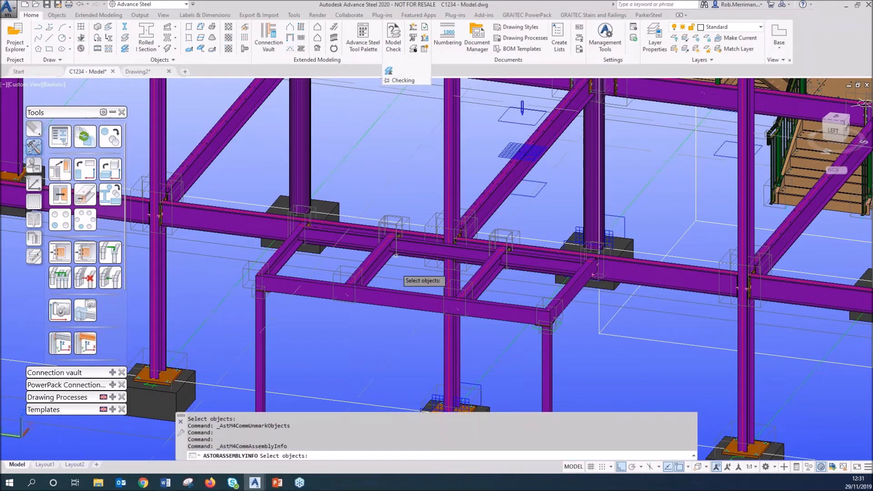
left_click(406, 303)
key("Return")
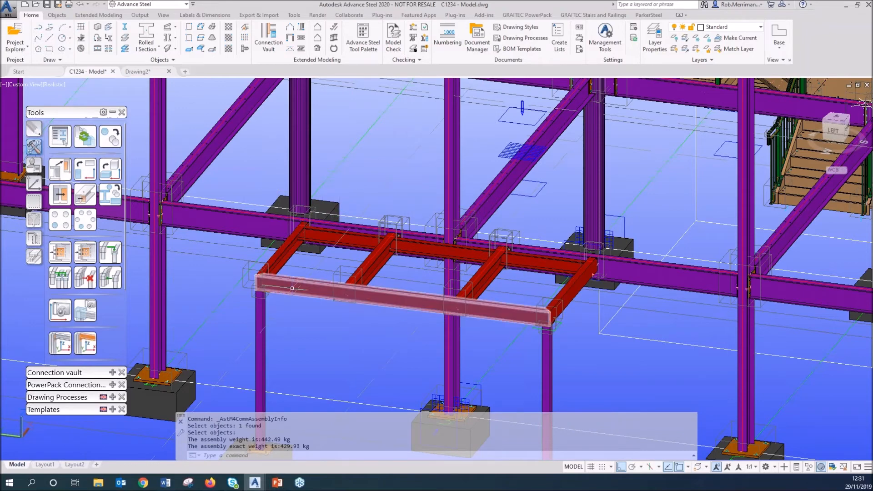
left_click_drag(195, 439, 263, 439)
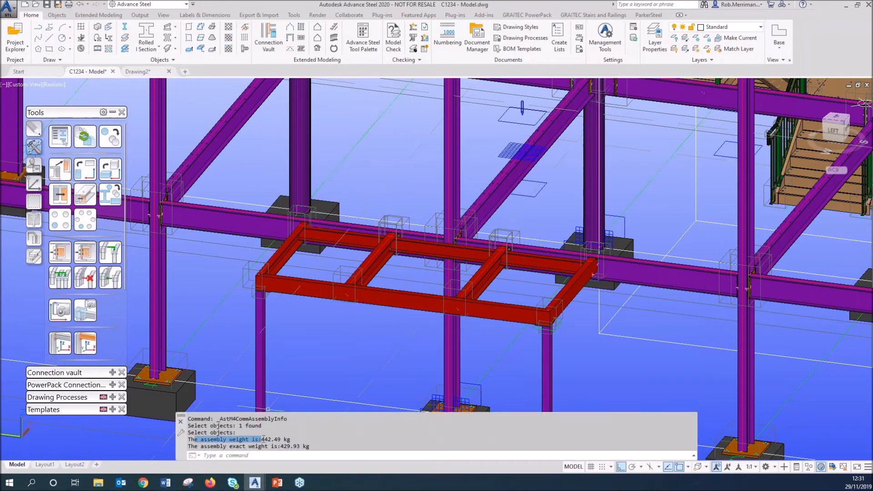
left_click(249, 442)
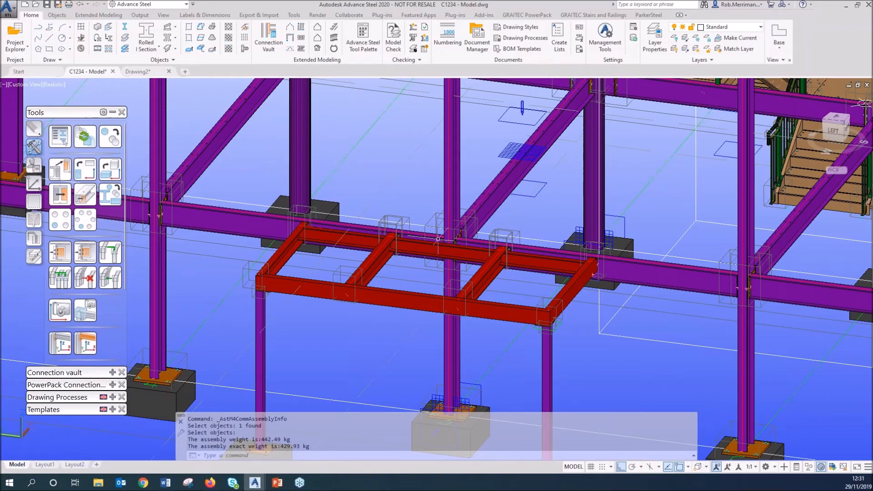
Inspect the bolted plate where the projecting frame's intermediate beam meets the main beam.
scroll(400, 241, "up", 10)
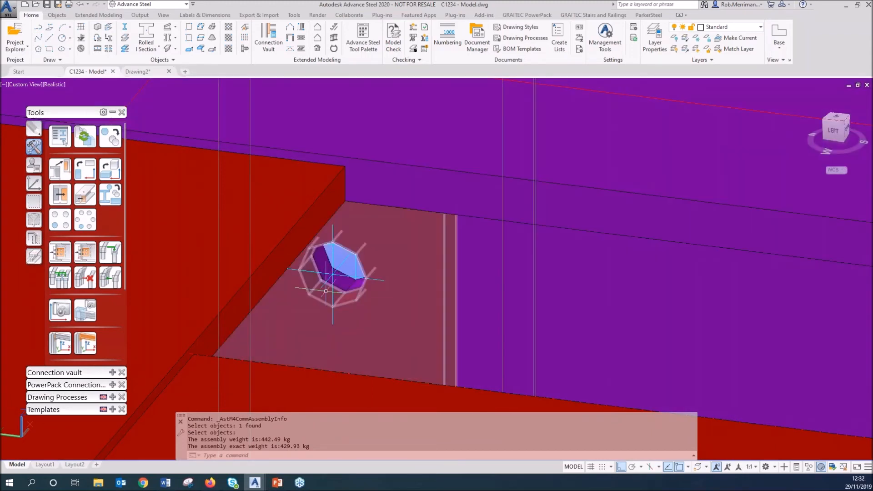
scroll(437, 215, "down", 8)
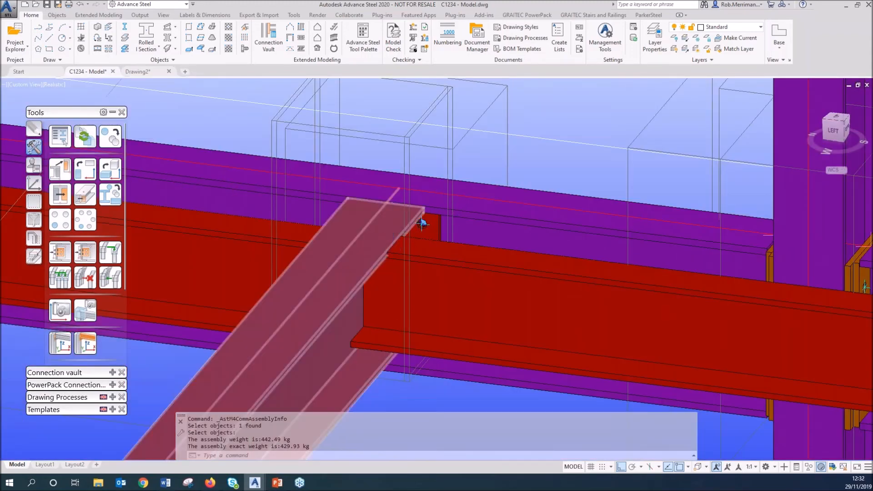
scroll(396, 227, "down", 3)
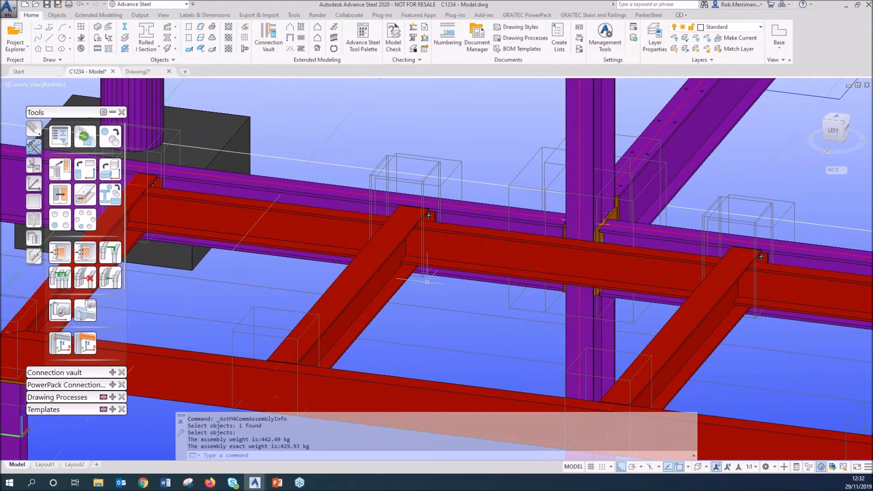
Clear the frame's markings and mark the objects shop-connected to one of its intermediate beams.
left_click(39, 203)
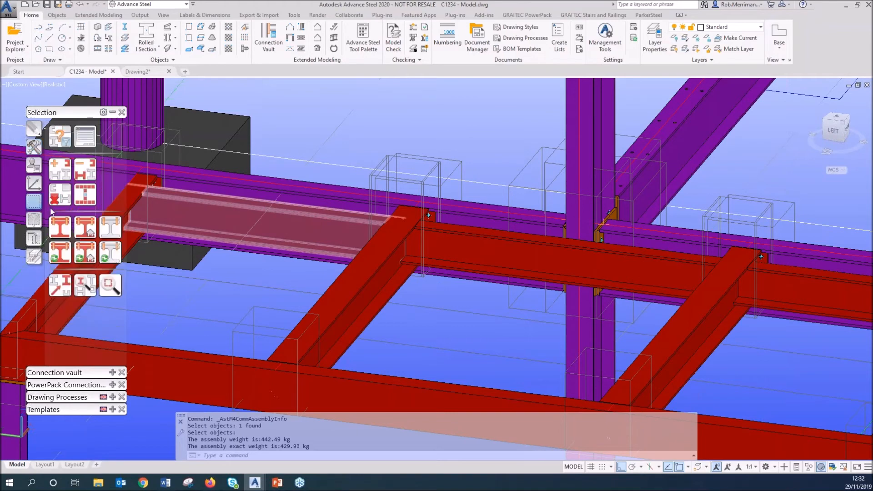
left_click(59, 195)
scroll(372, 266, "down", 3)
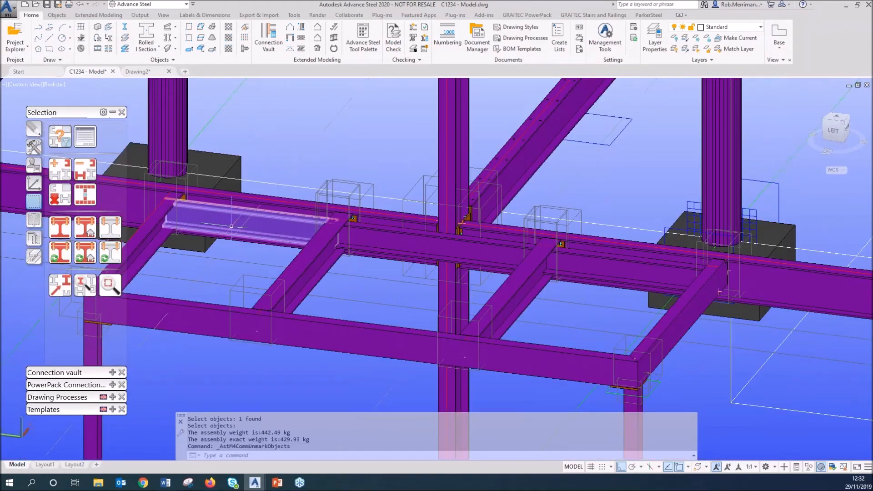
left_click(88, 257)
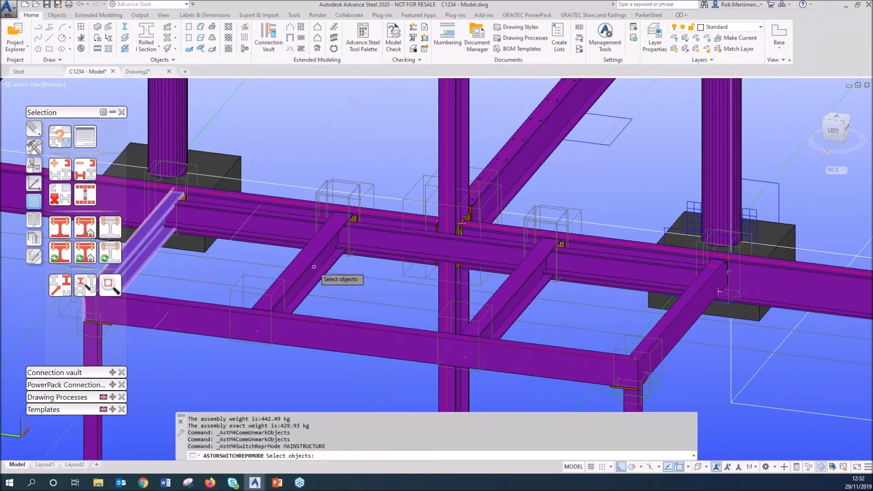
left_click(315, 268)
key("Return")
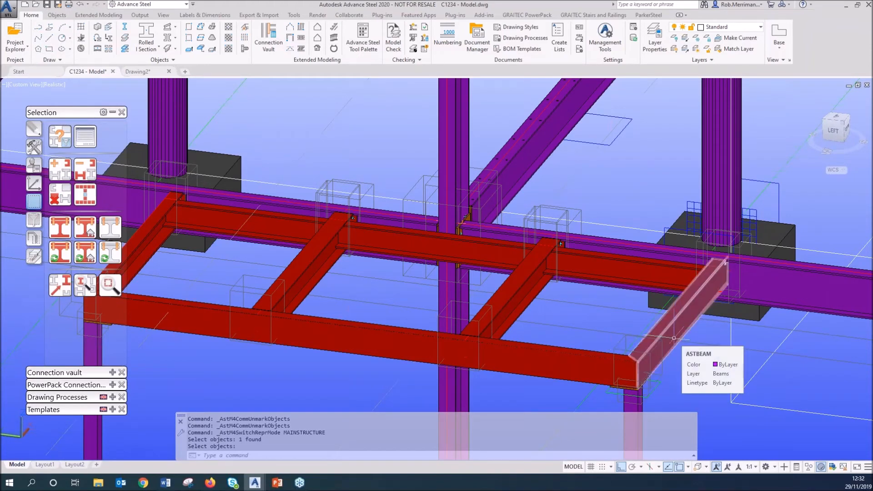
middle_click_drag(674, 338, 584, 317, "shift")
key("Return")
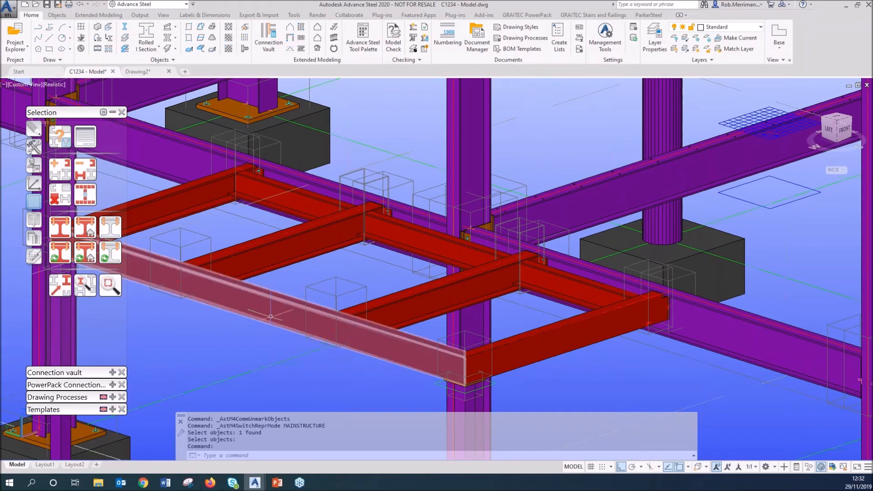
Re-mark the frame's shop-connected objects, select them all, and calculate their centre of gravity and total weight.
left_click(93, 256)
left_click(238, 248)
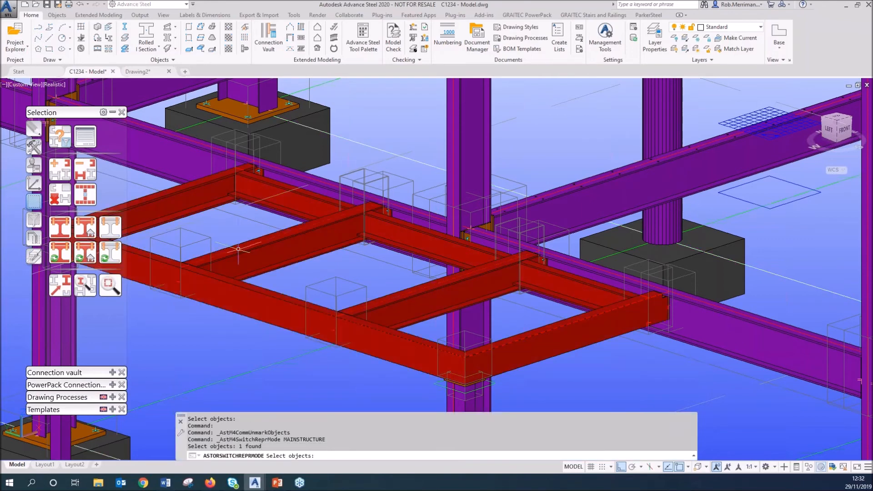
left_click(85, 194)
left_click(191, 321)
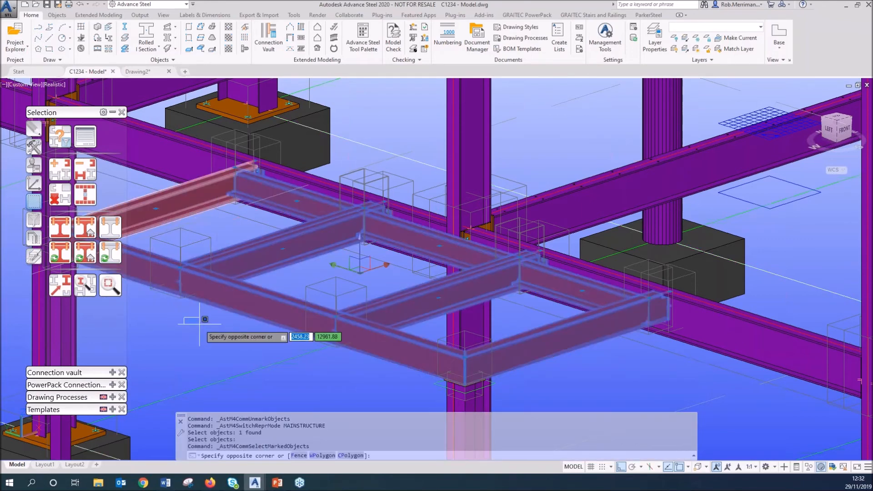
left_click(415, 51)
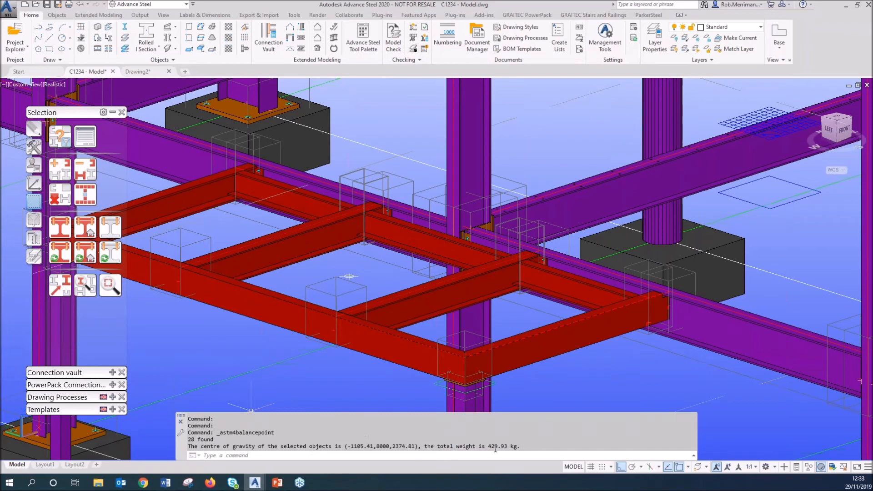
left_click_drag(519, 449, 475, 450)
left_click_drag(241, 447, 406, 446)
Examine the centre-of-gravity marker and its position within the projecting frame from several angles.
scroll(371, 222, "down", 1)
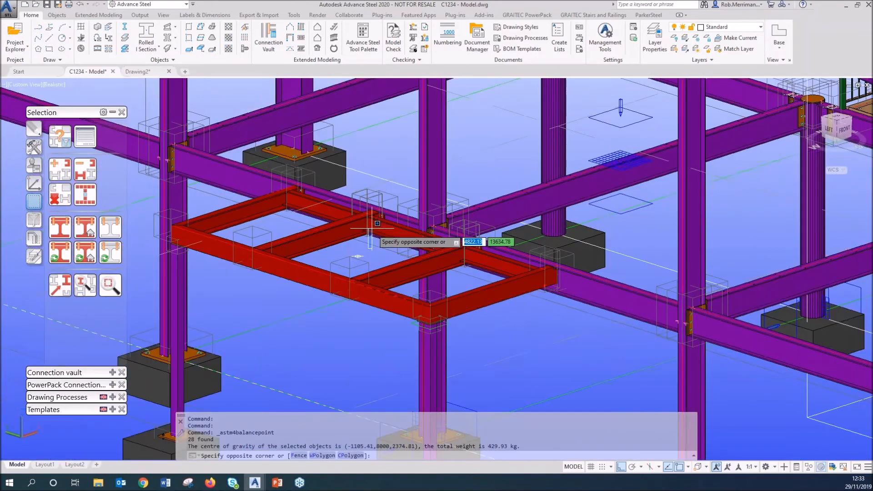
left_click(376, 245)
scroll(376, 205, "down", 2)
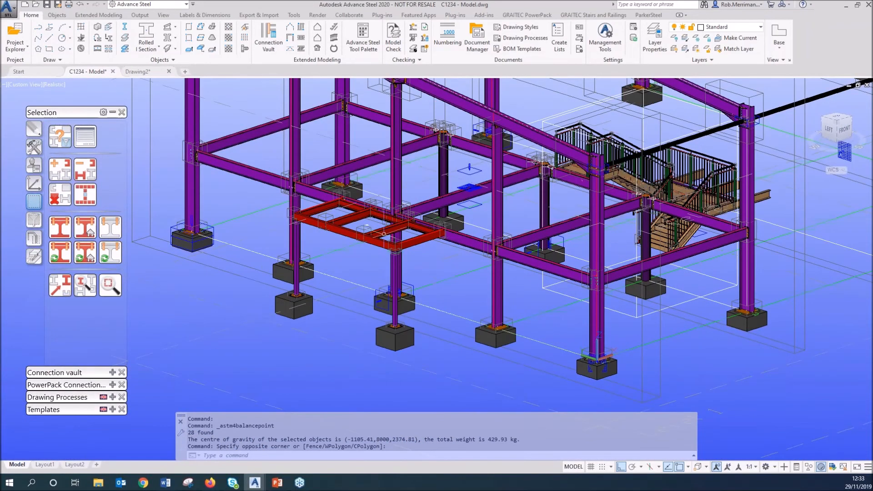
scroll(384, 233, "up", 5)
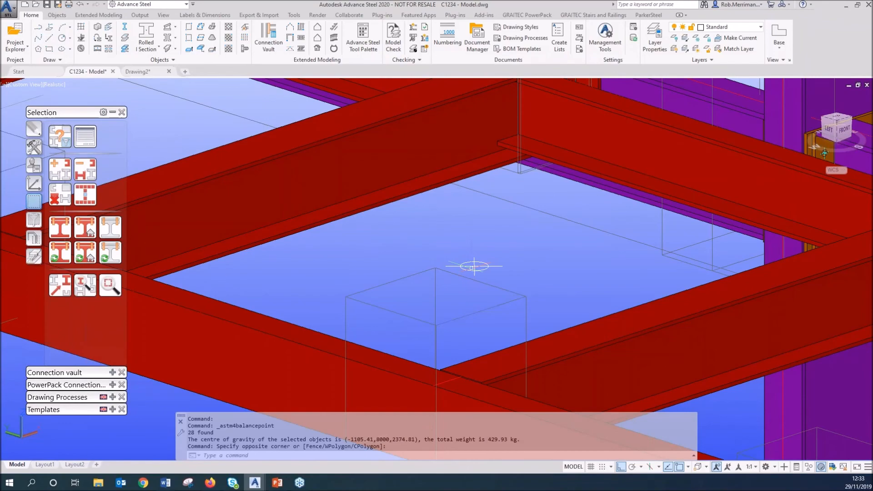
left_click(474, 266)
key("Escape")
scroll(474, 265, "down", 2)
middle_click_drag(474, 265, 552, 312, "shift")
middle_click_drag(589, 370, 483, 261)
scroll(532, 321, "down", 3)
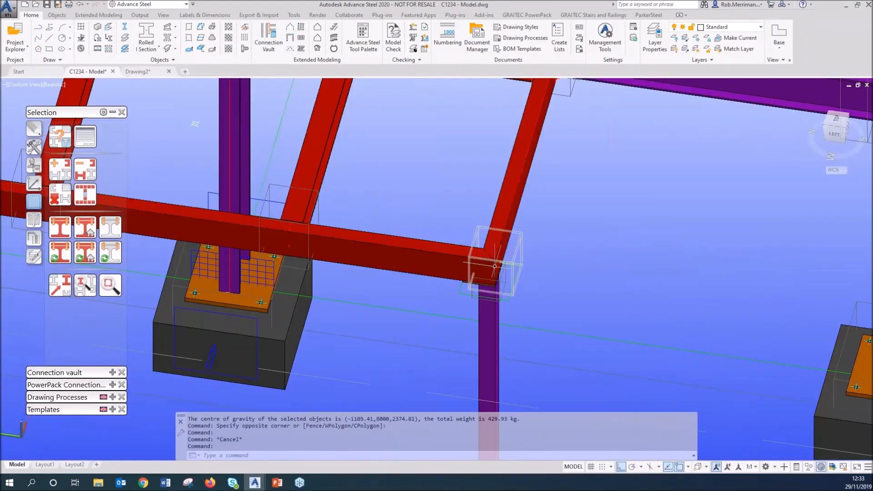
Select the marked frame parts and display only them in the model view.
left_click(89, 199)
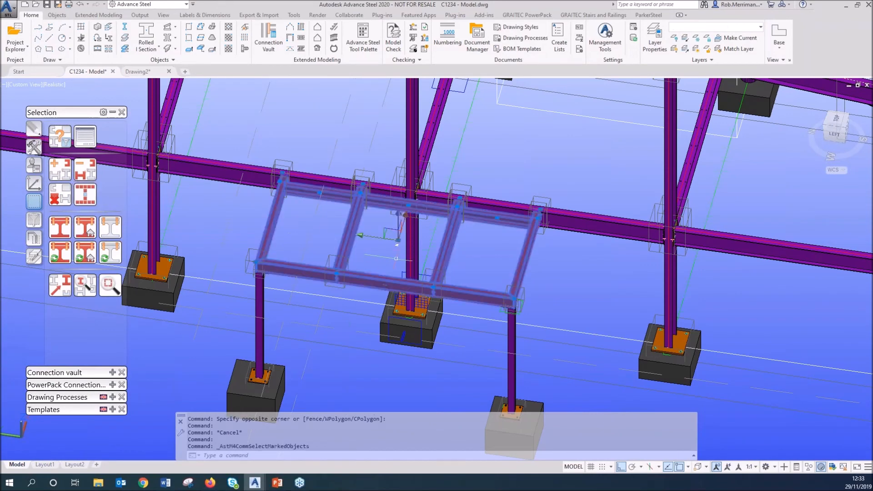
left_click(34, 238)
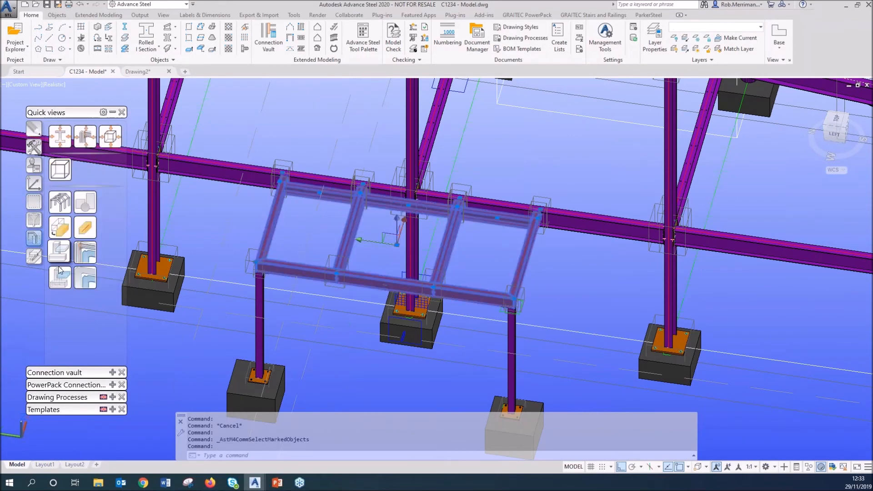
left_click(60, 277)
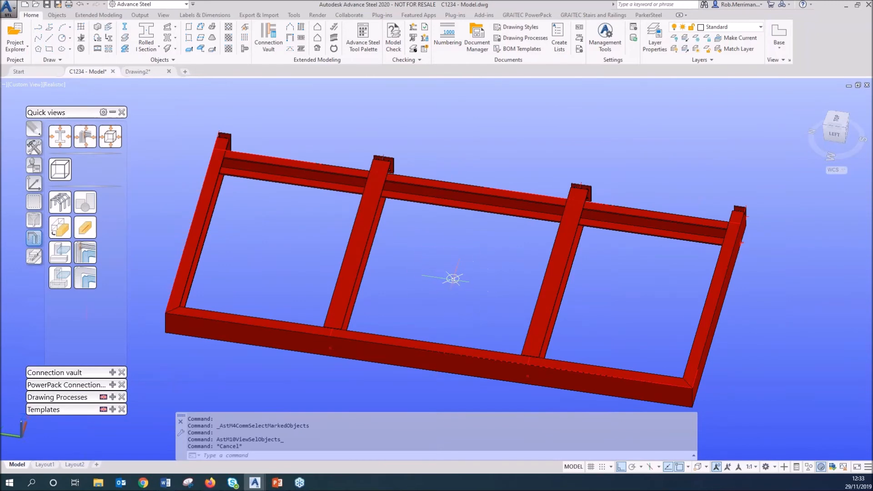
Measure the distance from the frame's front outer corner to the centre-of-gravity marker with DIST.
left_click(36, 201)
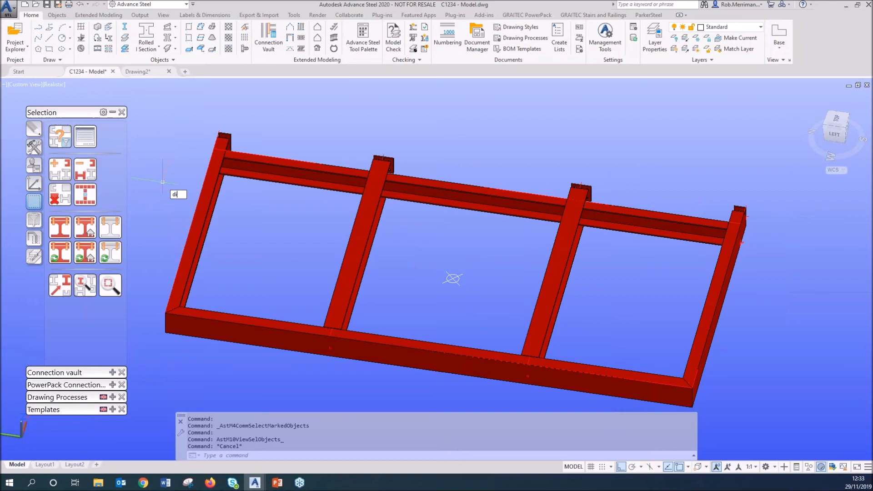
type("DI")
key("Return")
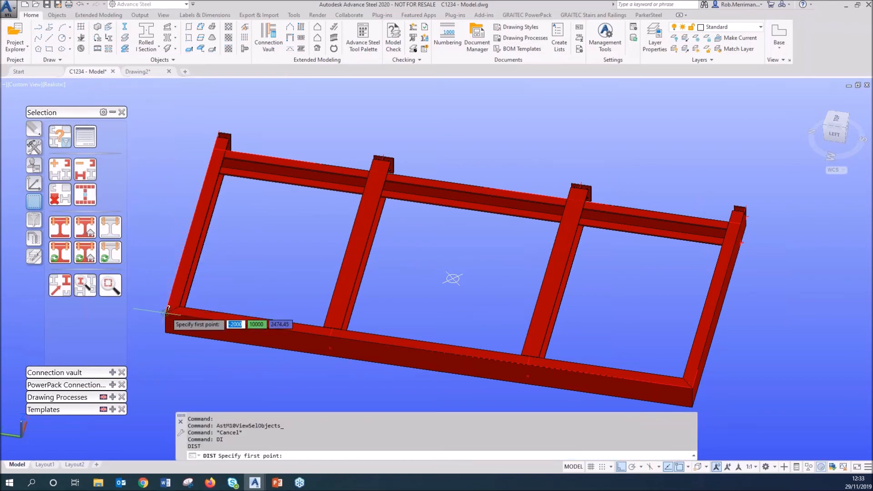
left_click(166, 313)
left_click(453, 278)
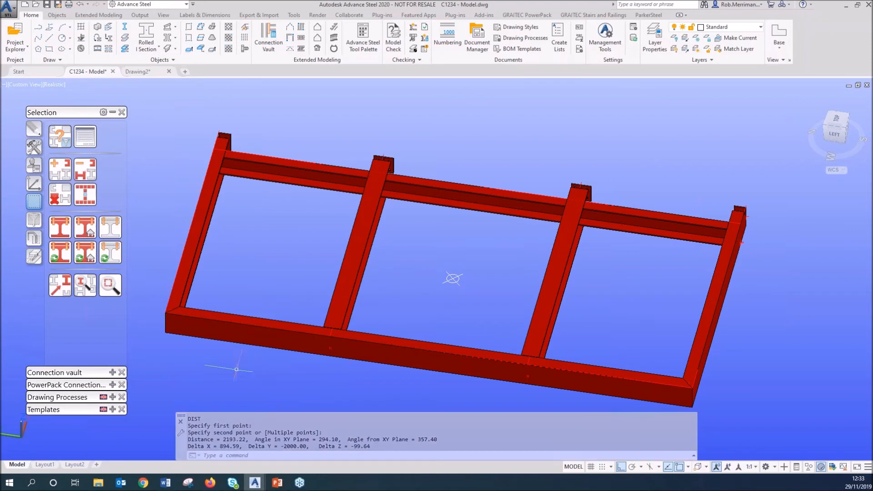
key("ctrl")
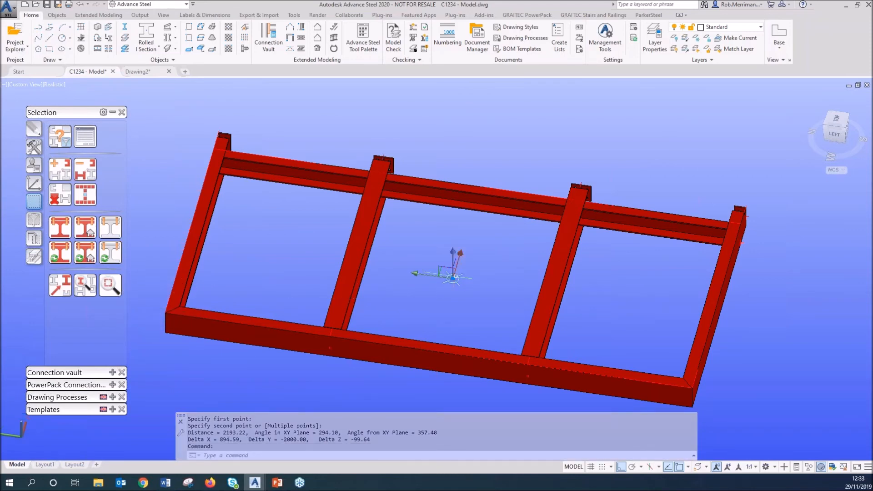
Show all objects of the model again and clear the marking from the frame parts.
key("Escape")
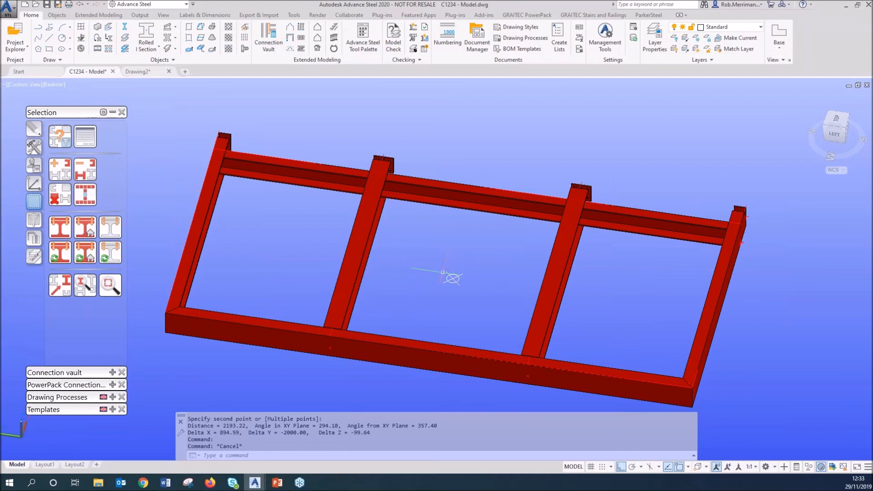
middle_click_drag(452, 278, 413, 243, "shift")
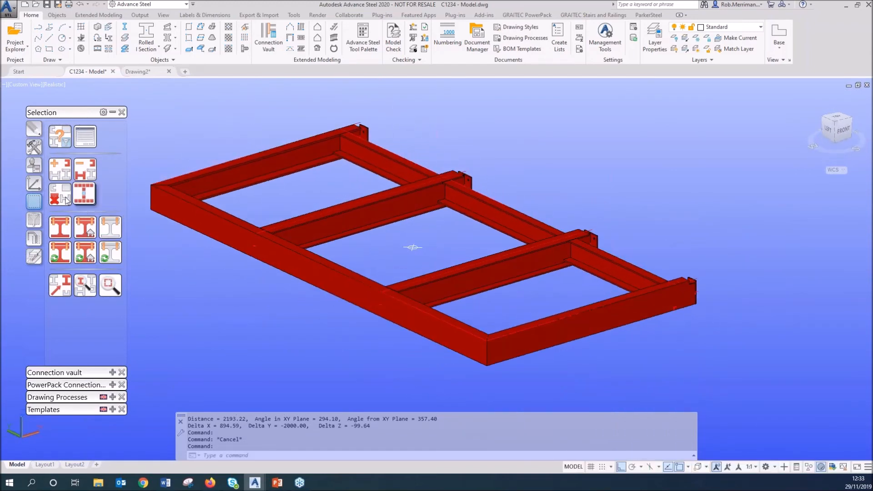
left_click(34, 237)
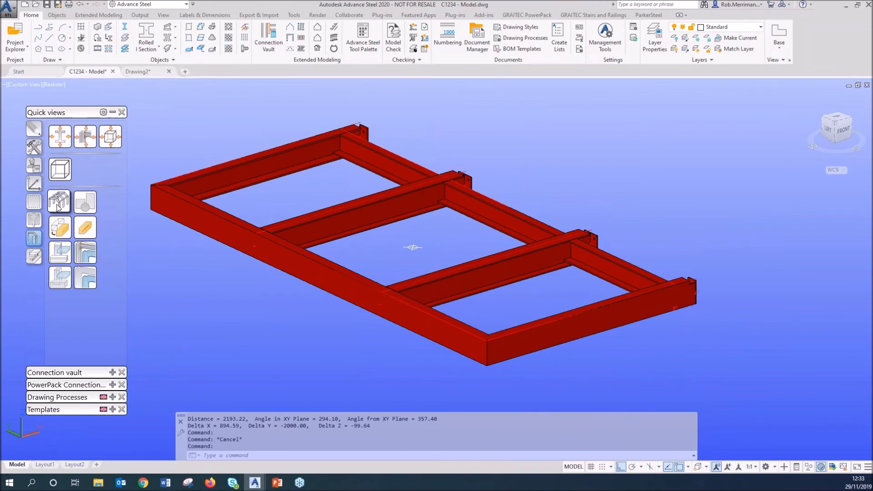
left_click(57, 206)
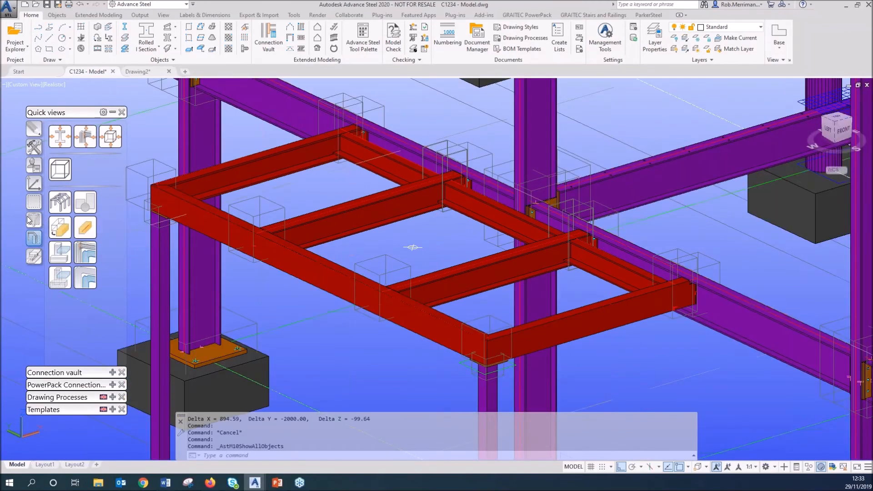
left_click(34, 202)
left_click(60, 194)
scroll(312, 240, "down", 5)
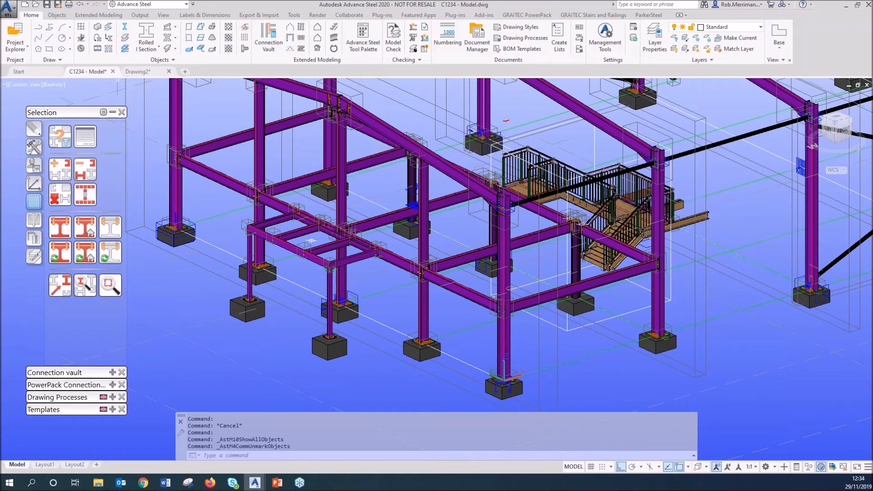
Open the project's list of structures and activate the Staircase model view.
left_click(23, 34)
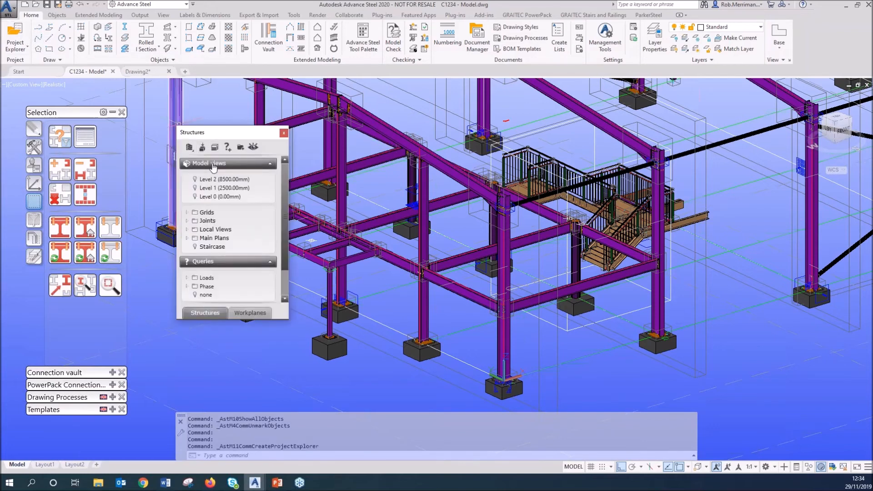
double_click(196, 249)
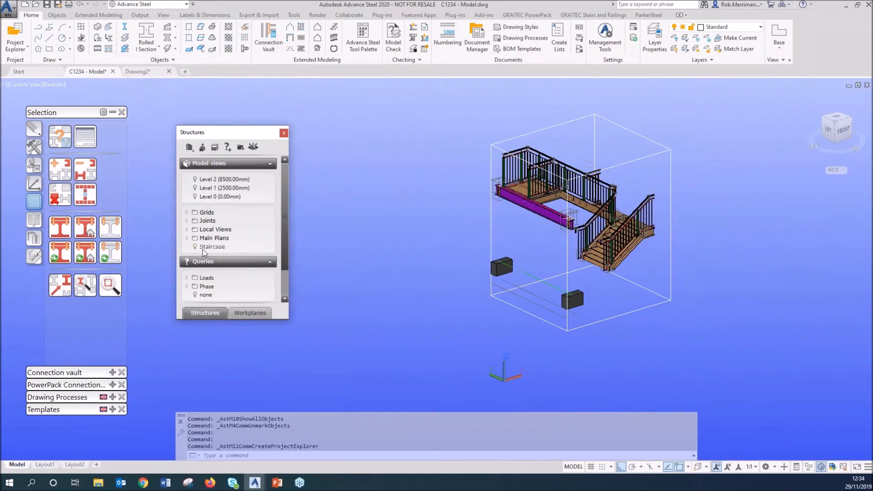
scroll(651, 216, "up", 4)
scroll(567, 264, "down", 3)
Stretch the Staircase view box outward so it takes in the full landing and its supporting beams.
left_click(626, 162)
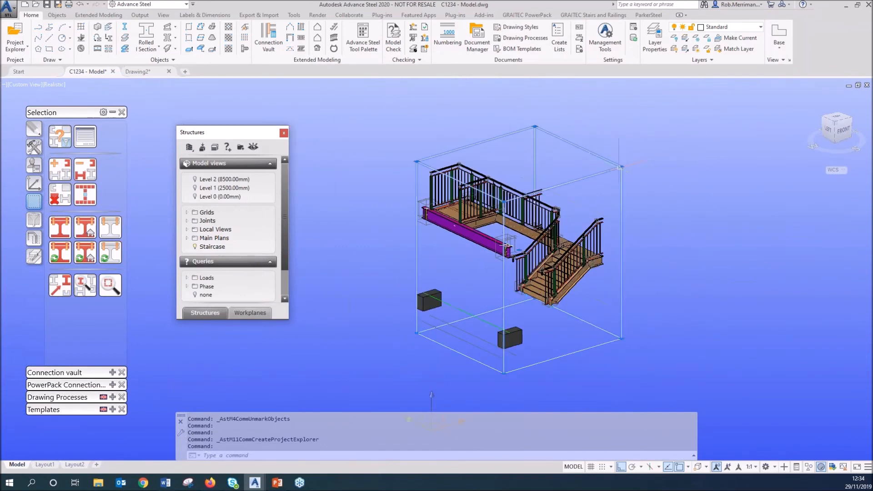
left_click(621, 167)
left_click(642, 163)
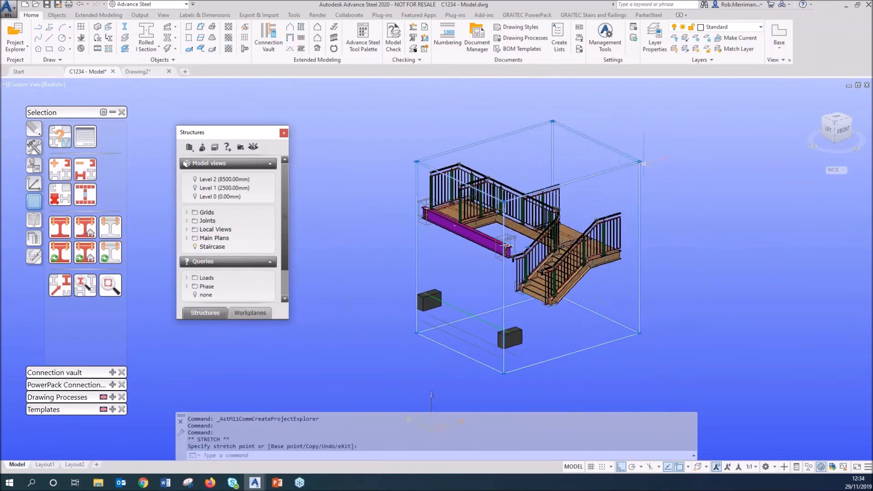
left_click(639, 161)
left_click(670, 152)
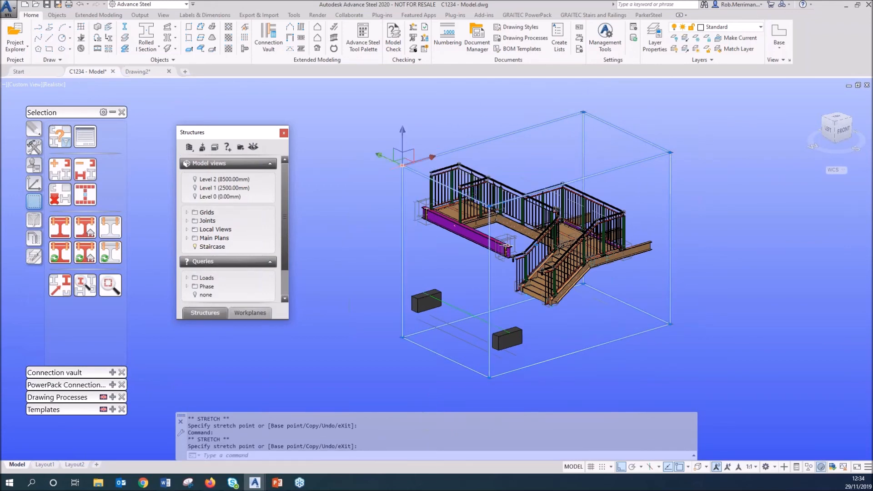
scroll(507, 246, "up", 5)
key("Escape")
middle_click_drag(610, 181, 528, 168, "shift")
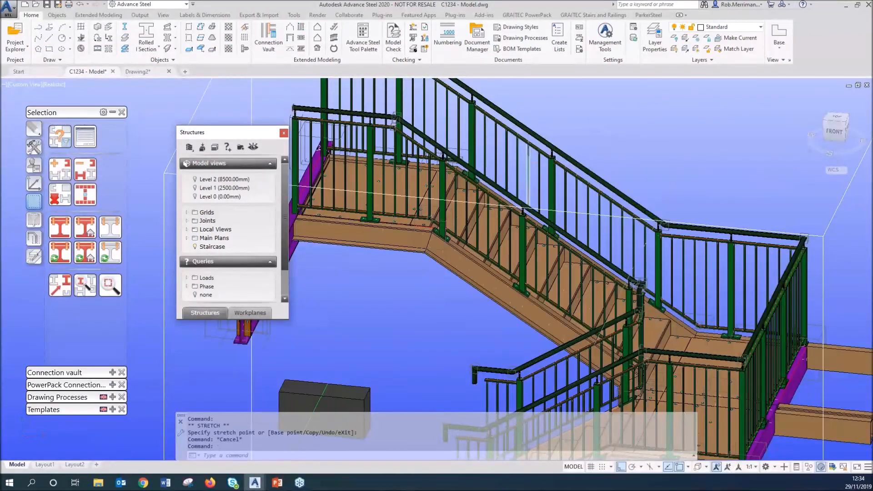
scroll(528, 171, "down", 5)
left_click(679, 126)
left_click(677, 123)
left_click(677, 123)
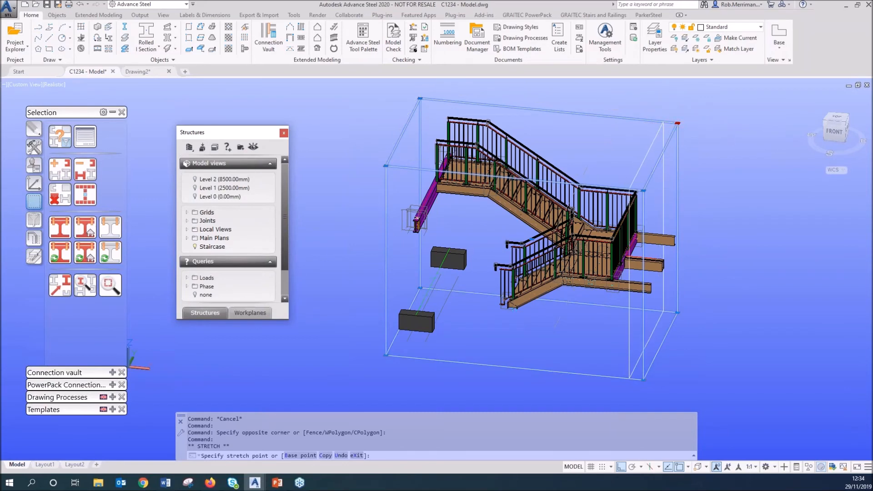
key("Escape")
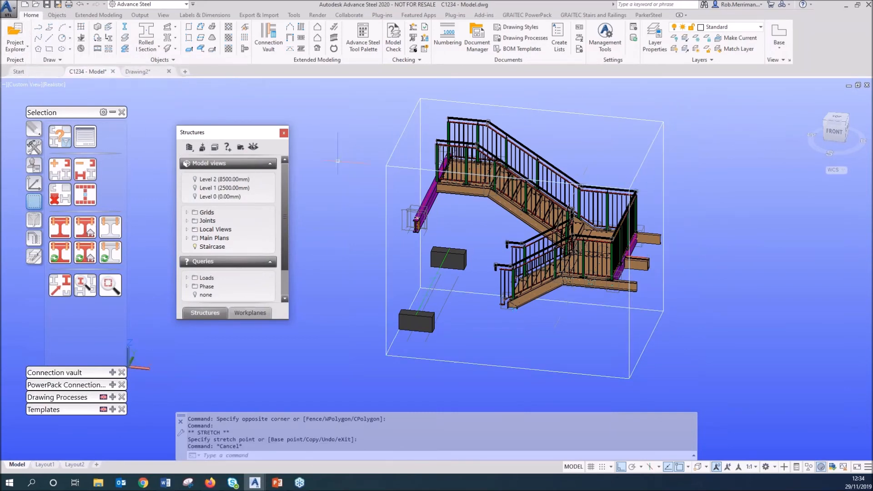
Display the Grid 1 view together with the staircase, switch it off again and close the project explorer.
left_click(187, 212)
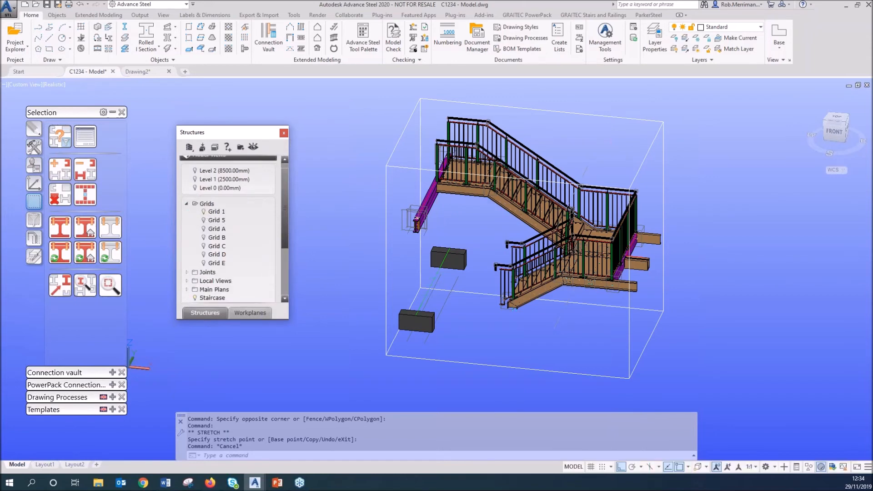
scroll(404, 236, "down", 2)
middle_click_drag(405, 236, 299, 156, "shift")
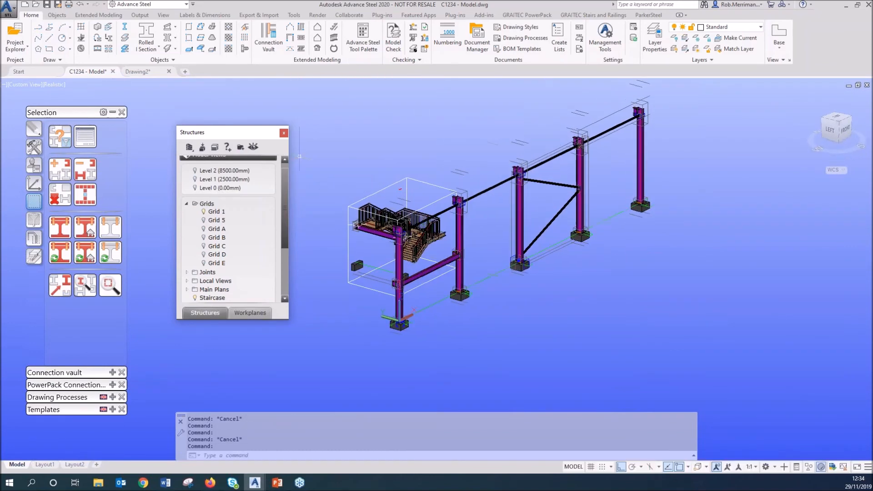
double_click(217, 211)
left_click(284, 133)
Mark the shop-connected objects of the railing on the lower flight's outer side.
scroll(396, 215, "up", 4)
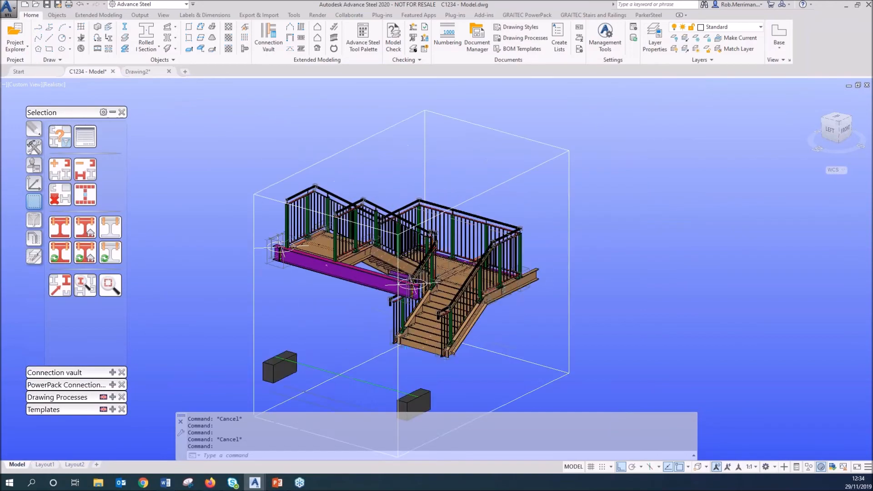
scroll(436, 273, "down", 1)
middle_click_drag(434, 272, 441, 250, "shift")
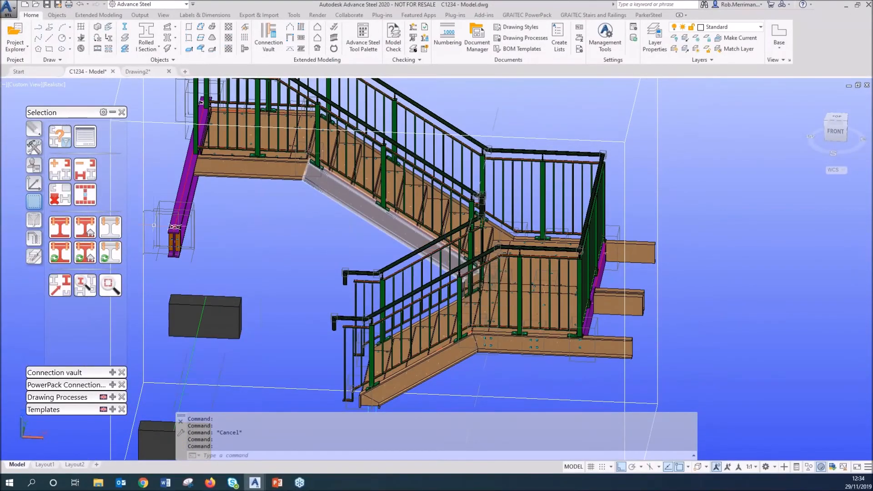
left_click(345, 336)
scroll(556, 257, "up", 3)
middle_click_drag(567, 256, 639, 269, "shift")
scroll(118, 324, "down", 1)
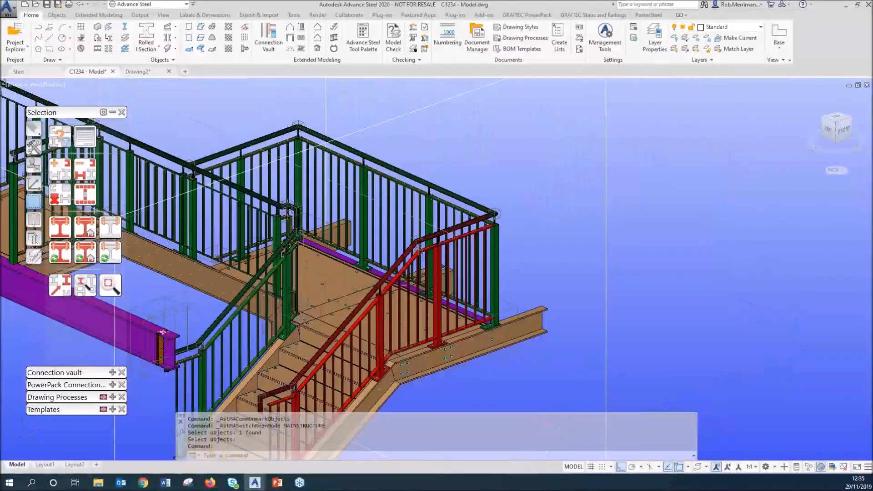
middle_click_drag(508, 258, 657, 191)
Select the marked outer railing parts and hide them from the model view.
left_click(85, 197)
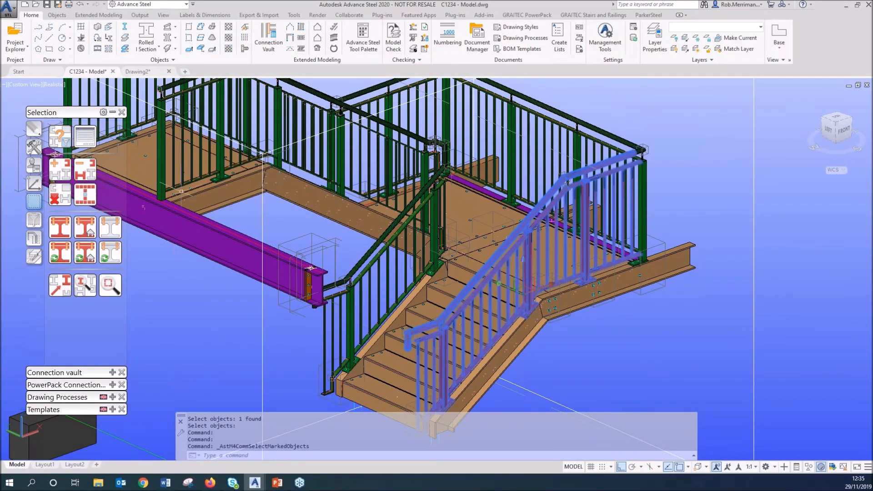
left_click(90, 194)
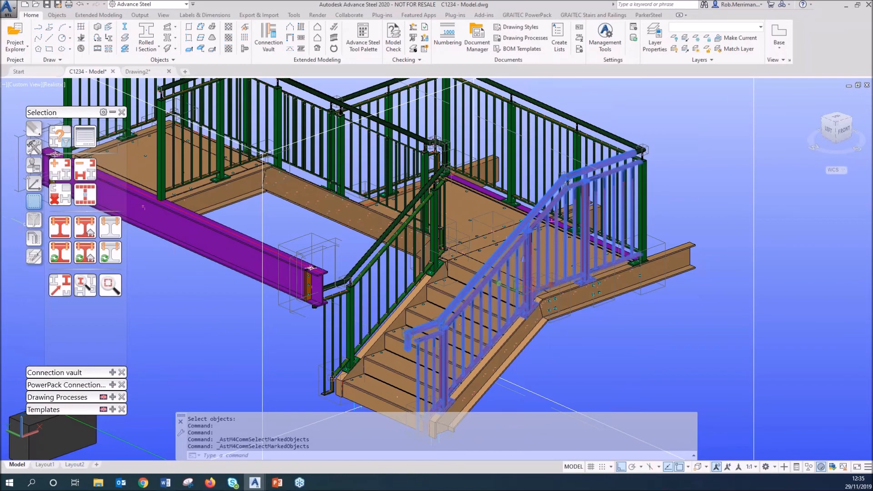
mouse_move(34, 238)
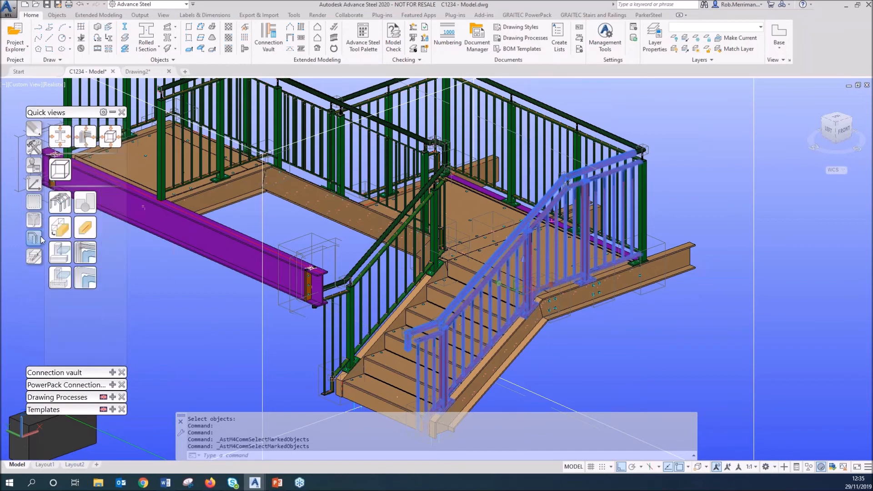
left_click(68, 251)
scroll(380, 318, "down", 1)
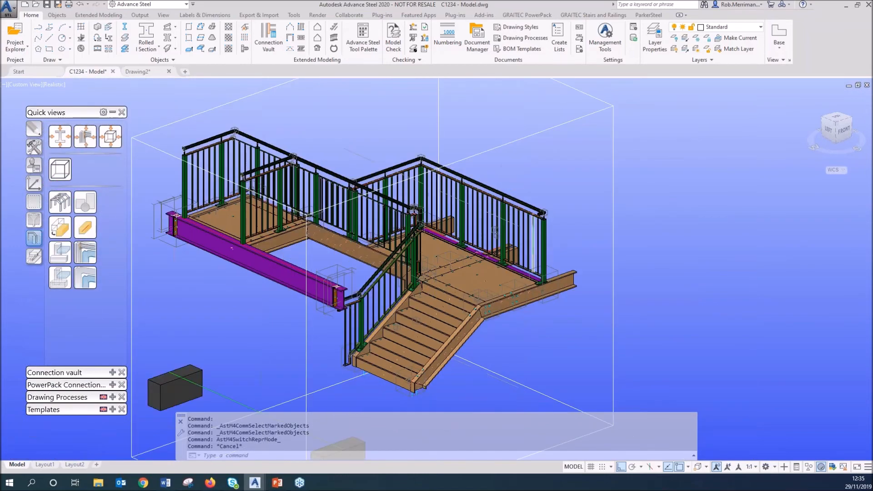
Clear the marking and mark the shop-connected objects of the lower flight's inner railing.
scroll(503, 191, "up", 3)
scroll(503, 186, "down", 2)
mouse_move(36, 220)
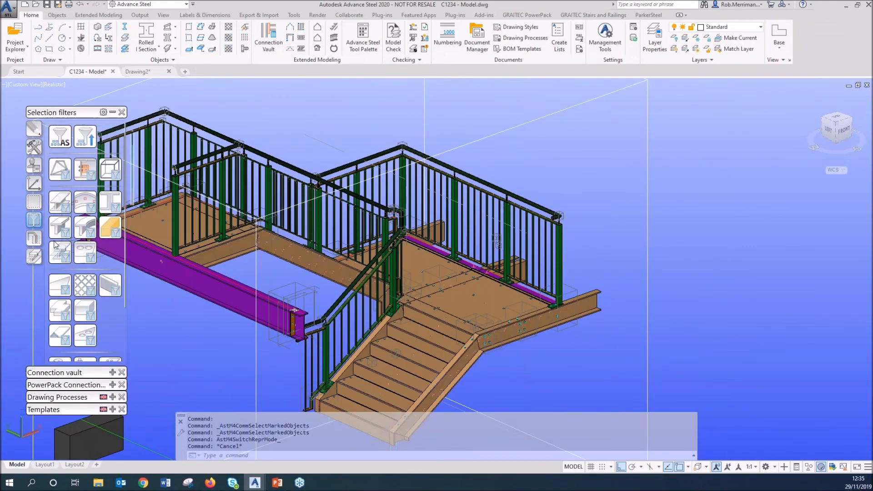
mouse_move(34, 201)
left_click(110, 285)
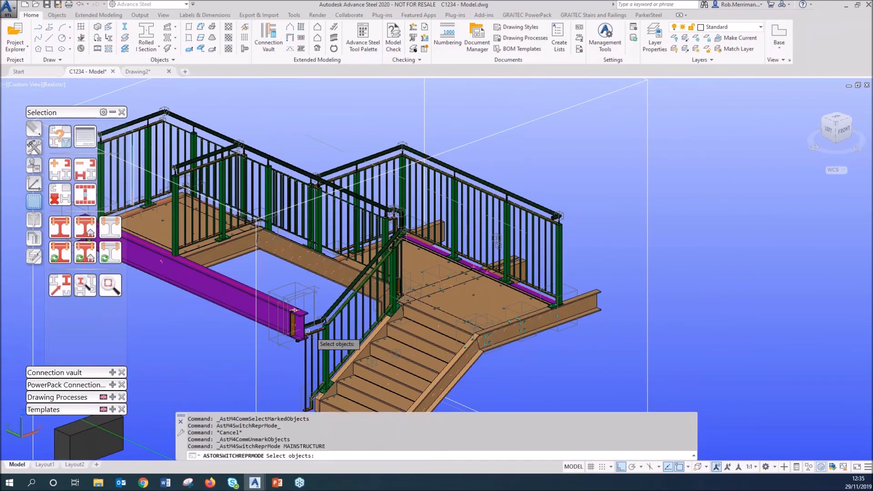
left_click(311, 331)
key("Return")
scroll(312, 344, "up", 3)
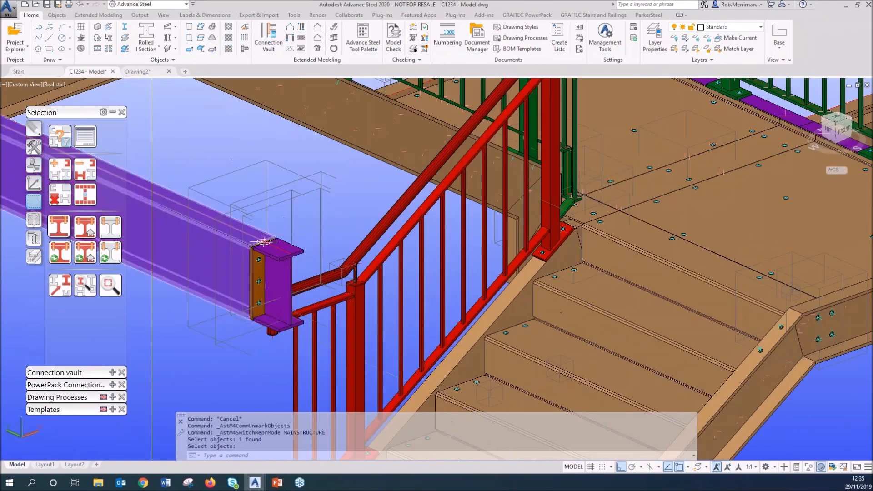
Select the marked inner railing parts of the lower flight and hide them.
left_click(85, 194)
scroll(349, 221, "down", 2)
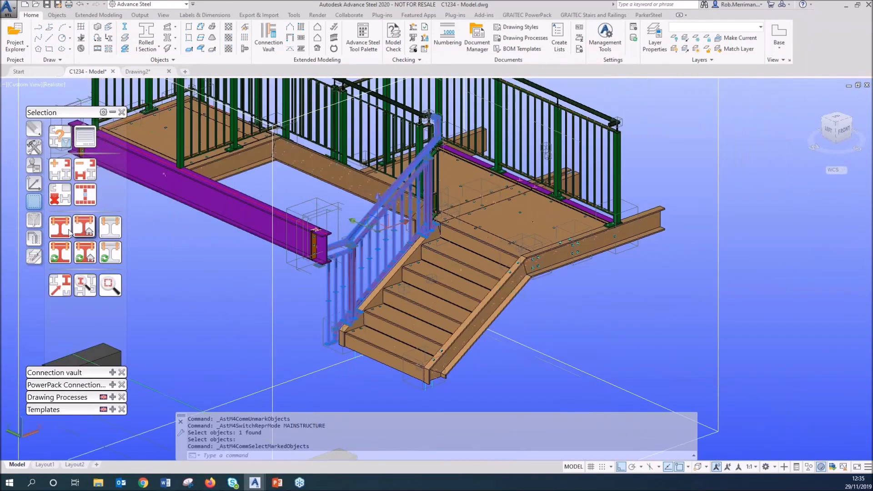
mouse_move(35, 237)
left_click(60, 252)
scroll(382, 212, "up", 3)
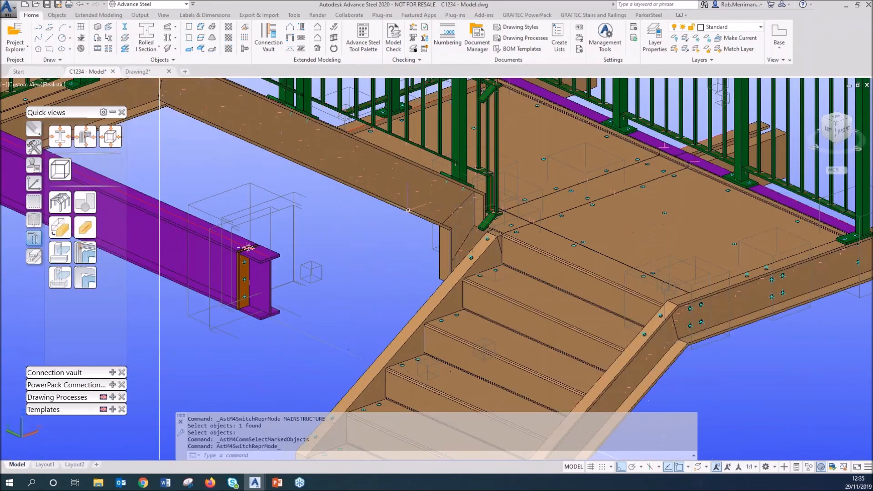
scroll(294, 234, "down", 1)
scroll(408, 301, "down", 2)
scroll(414, 213, "up", 4)
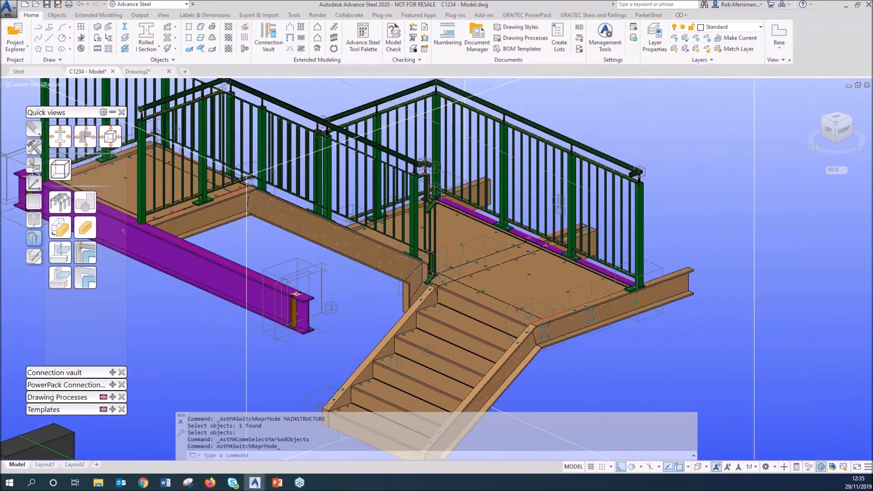
Mark the shop-connected objects of the short railing piece at the landing turn between the two flights.
middle_click_drag(469, 193, 454, 199, "shift")
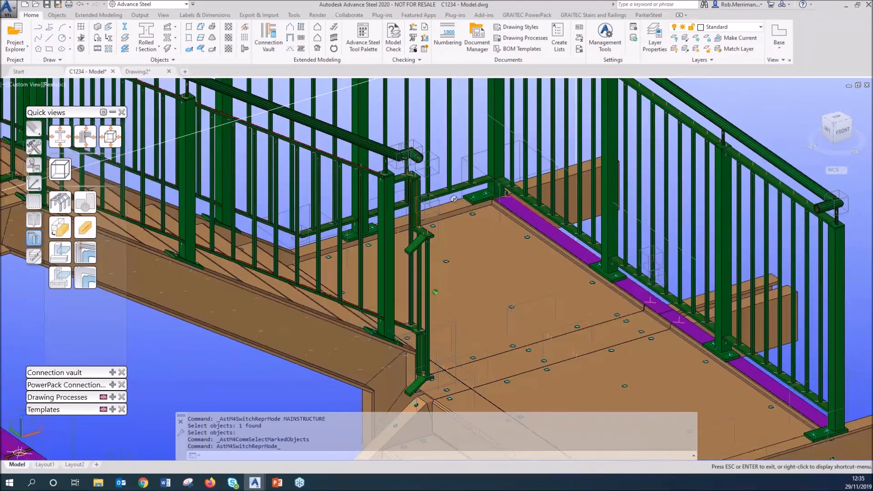
mouse_move(36, 202)
left_click(76, 245)
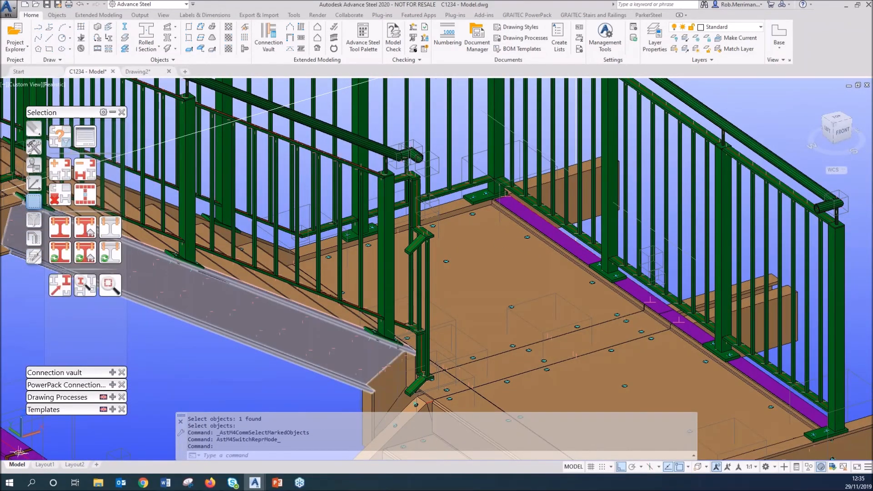
left_click(421, 247)
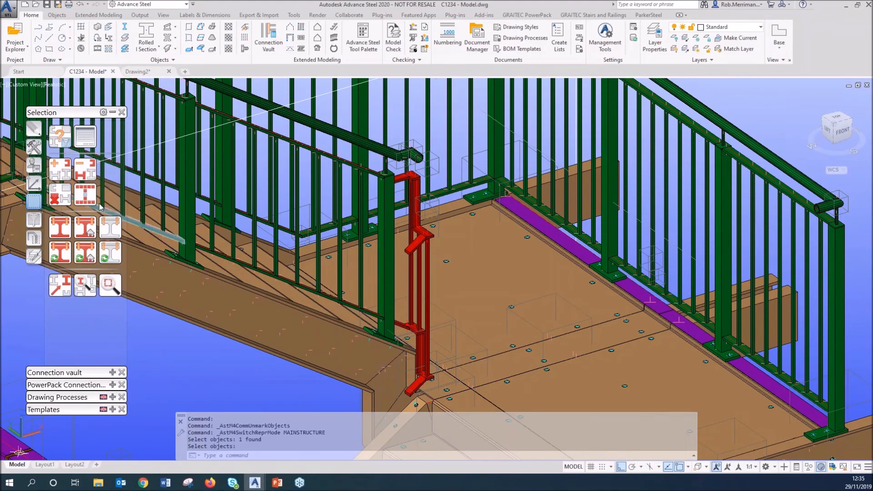
Select the marked short railing piece at the landing turn and hide it.
left_click(85, 194)
mouse_move(35, 239)
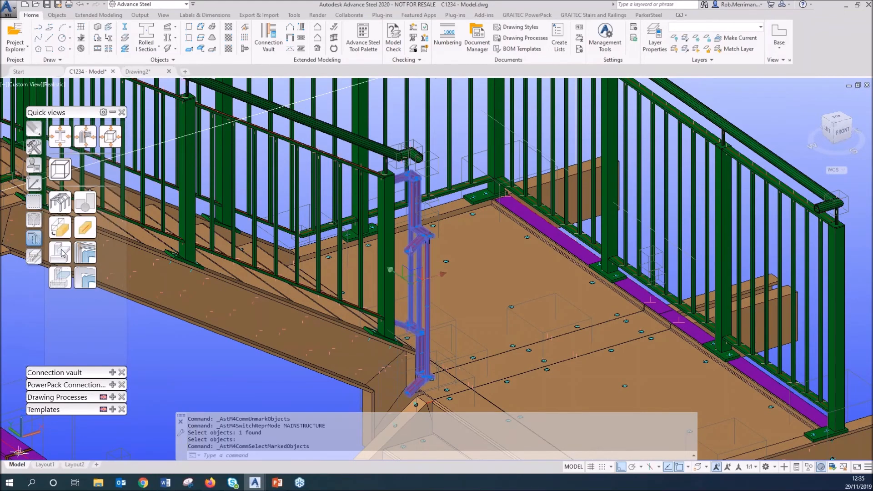
left_click(60, 253)
key("Escape")
middle_click_drag(431, 276, 341, 276, "shift")
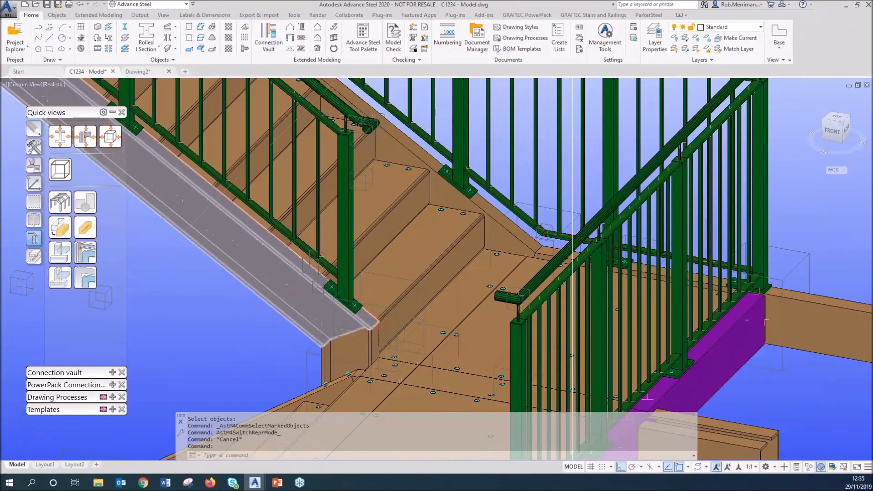
scroll(370, 312, "down", 2)
Mark the shop-connected objects of the upper flight's inner railing, starting from its handrail.
mouse_move(34, 201)
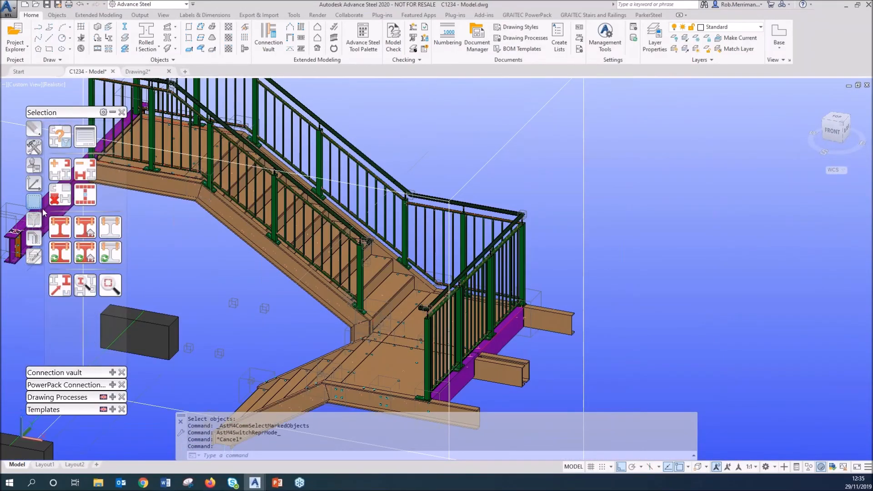
left_click(60, 227)
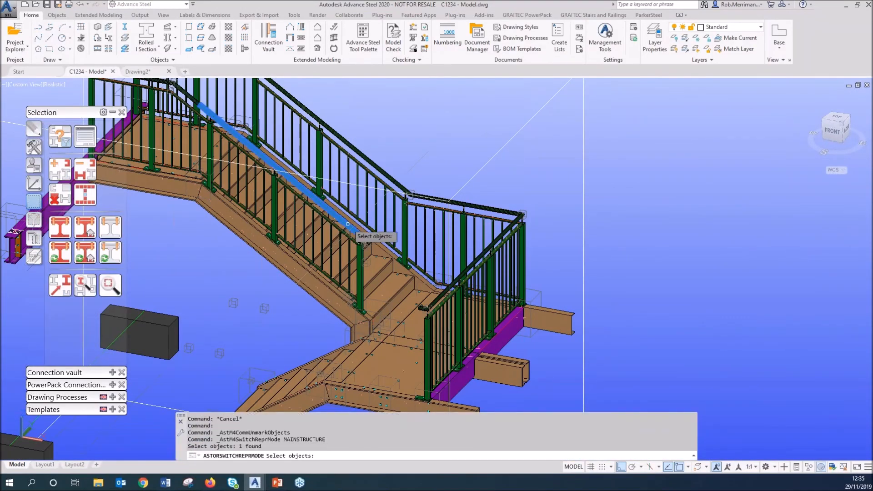
left_click(342, 227)
key("Return")
Select the marked inner railing parts of the upper flight and hide them.
scroll(270, 204, "up", 3)
left_click(82, 223)
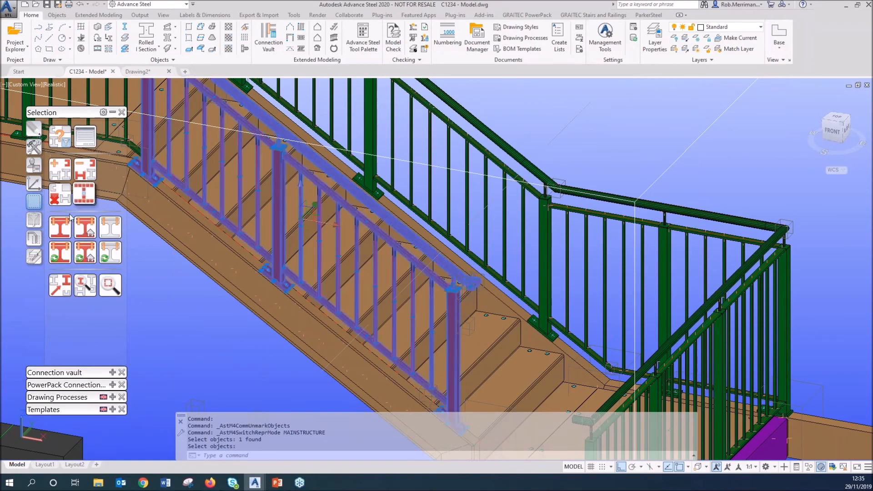
mouse_move(36, 239)
scroll(427, 246, "down", 5)
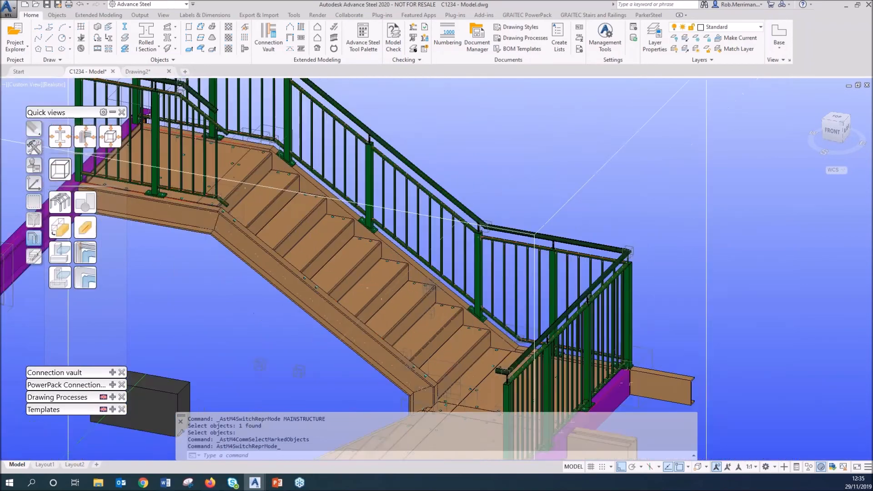
key("Escape")
Mark the shop-connected objects of the inner railing on the upper landing, starting from its end post.
scroll(192, 162, "up", 5)
mouse_move(253, 182)
middle_mouse_down("shift")
mouse_move(241, 182)
mouse_move(257, 184)
middle_mouse_up("shift")
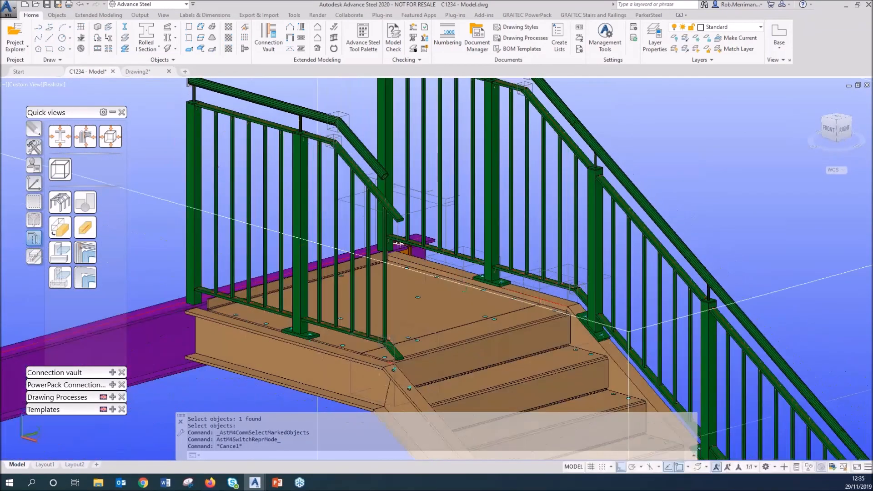
mouse_move(38, 207)
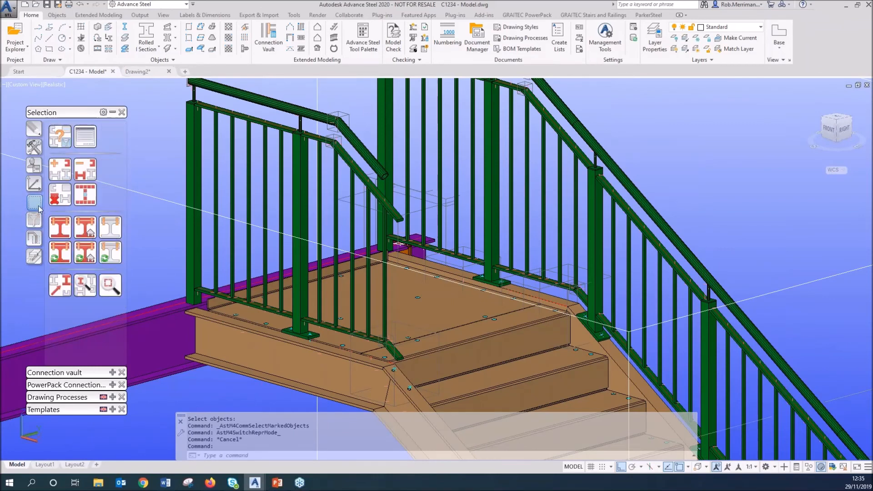
left_click(85, 252)
left_click(191, 139)
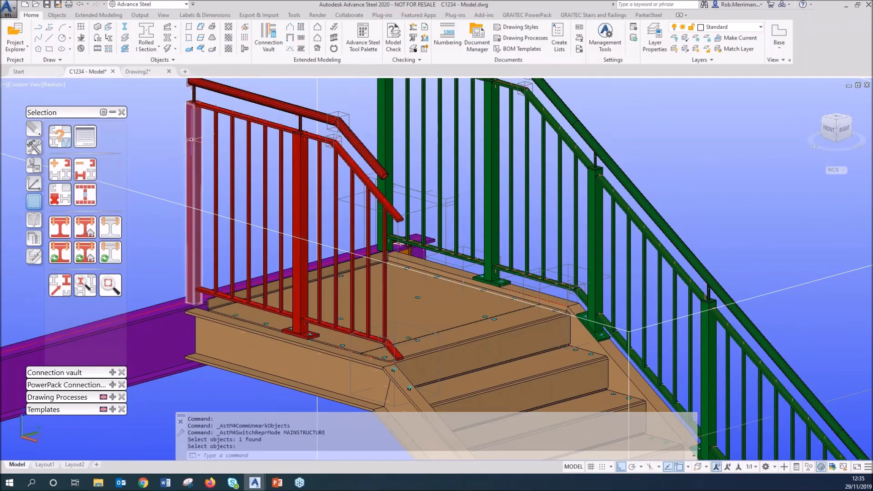
Select the marked inner railing parts on the upper landing and hide them.
left_click(85, 195)
mouse_move(33, 238)
scroll(241, 188, "down", 3)
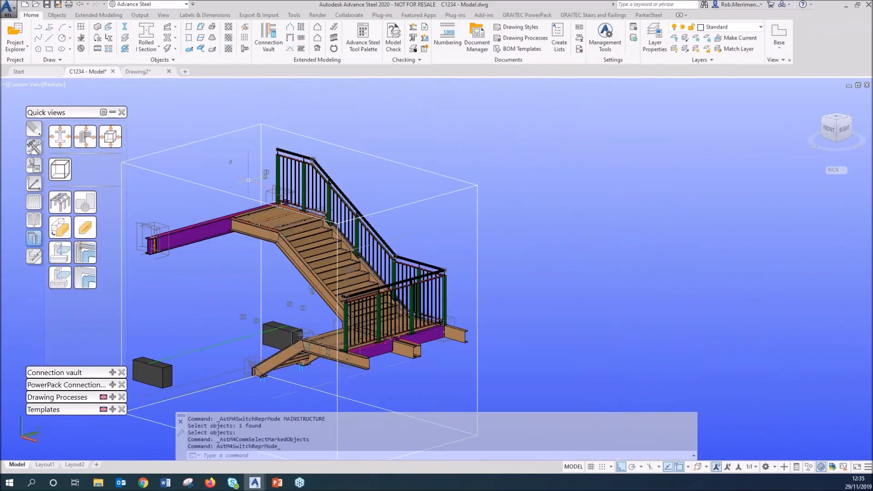
key("Escape")
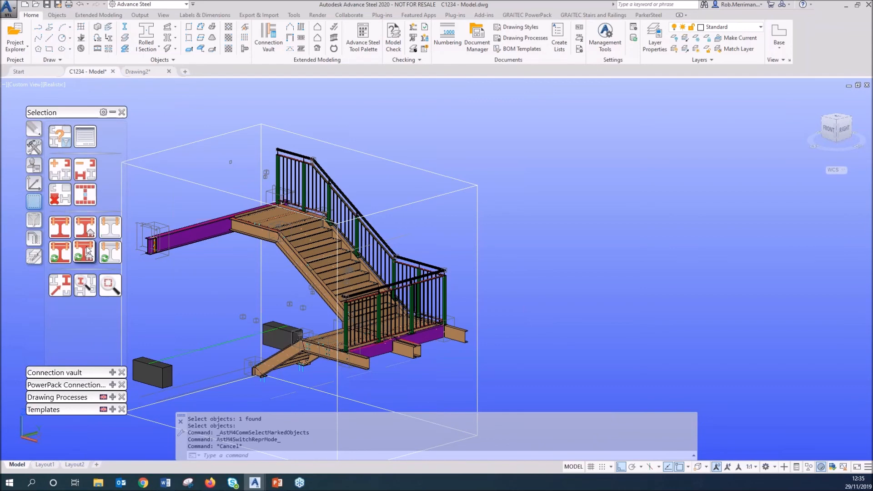
Mark the shop-connected objects of the railing along the edge of the lower landing above the purple beam.
left_click(85, 251)
scroll(369, 291, "up", 5)
left_click(373, 288)
right_click(376, 288)
scroll(403, 231, "down", 2)
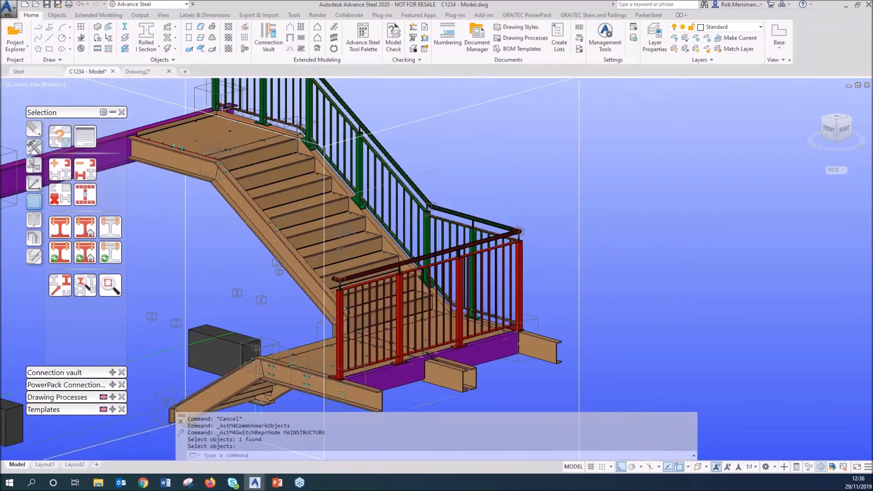
Select the marked railing parts along the lower landing's edge and hide them.
left_click(91, 202)
left_click(34, 238)
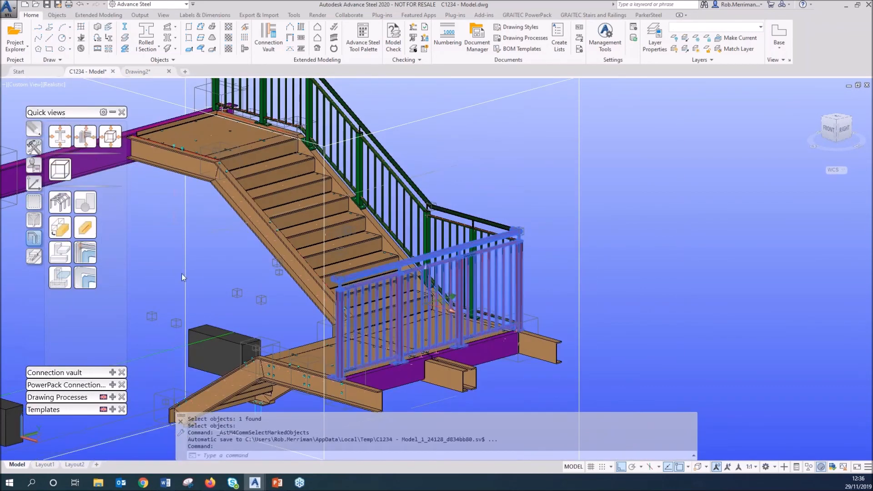
key("Escape")
Try marking the connection means of the remaining outer railing's handrail at the lower landing.
scroll(514, 318, "down", 2)
scroll(448, 246, "up", 3)
mouse_move(448, 234)
middle_mouse_down("shift")
mouse_move(471, 228)
mouse_move(459, 230)
middle_mouse_up("shift")
left_click(36, 222)
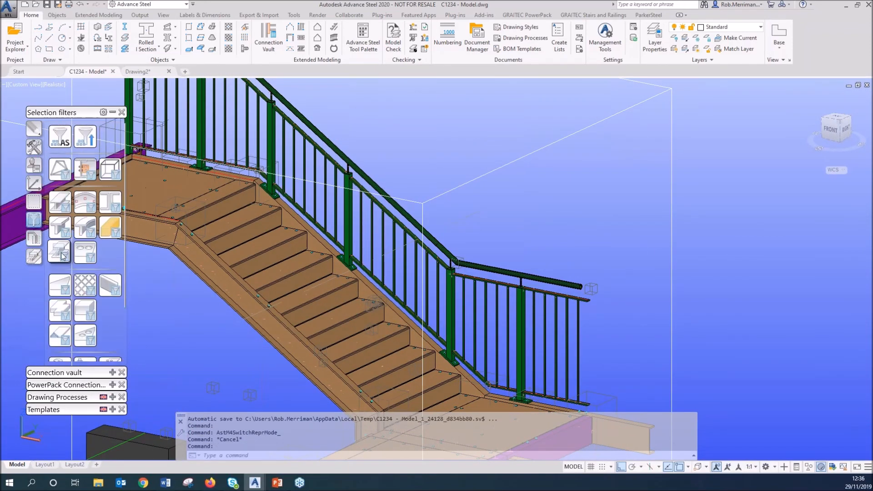
left_click(33, 201)
left_click(552, 277)
right_click(552, 276)
scroll(564, 301, "down", 1)
left_click(113, 249)
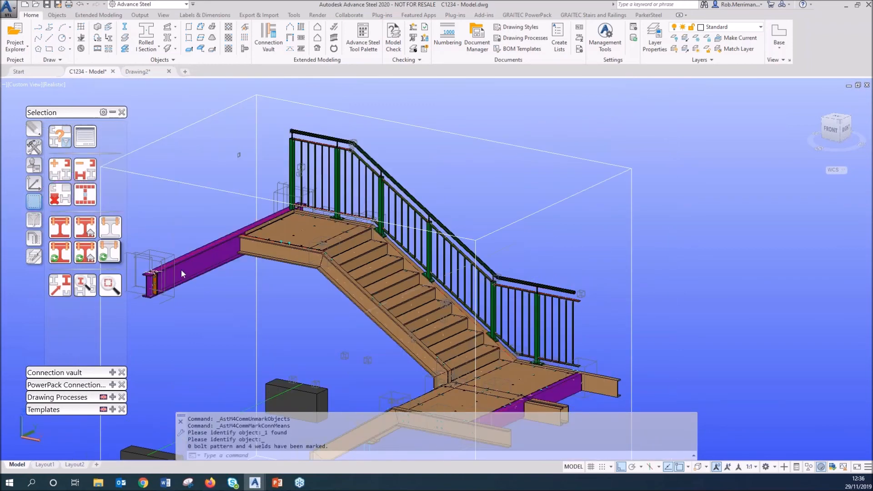
Mark the shop-connected objects of the outer railing's post at the lower landing.
left_click(536, 312)
right_click(535, 313)
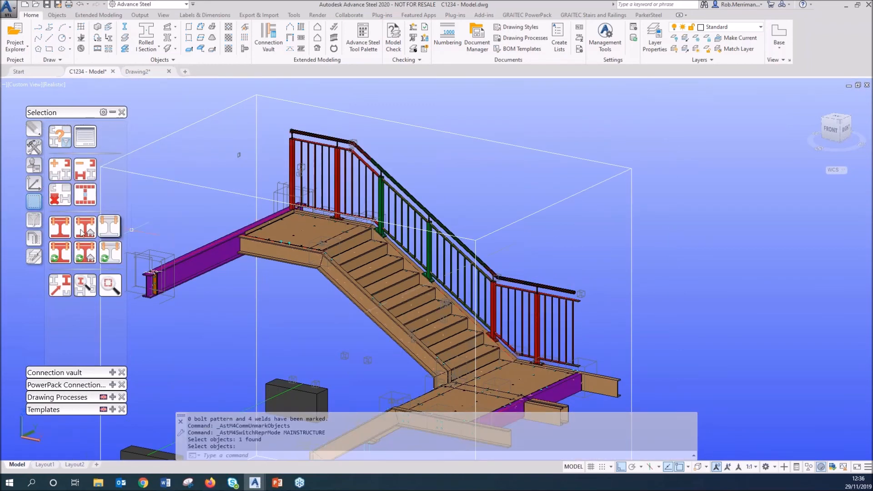
Select and hide the marked outer railing parts, and undo the hiding.
left_click(86, 195)
left_click(33, 219)
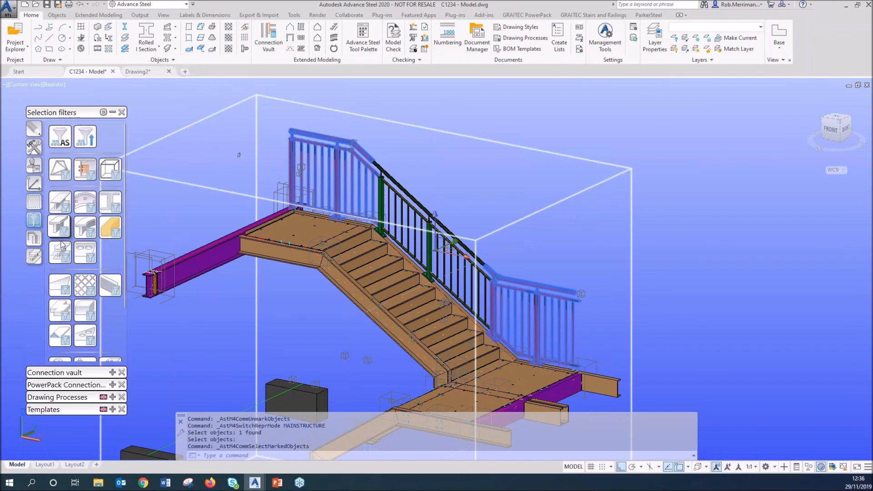
left_click(34, 238)
left_click(59, 251)
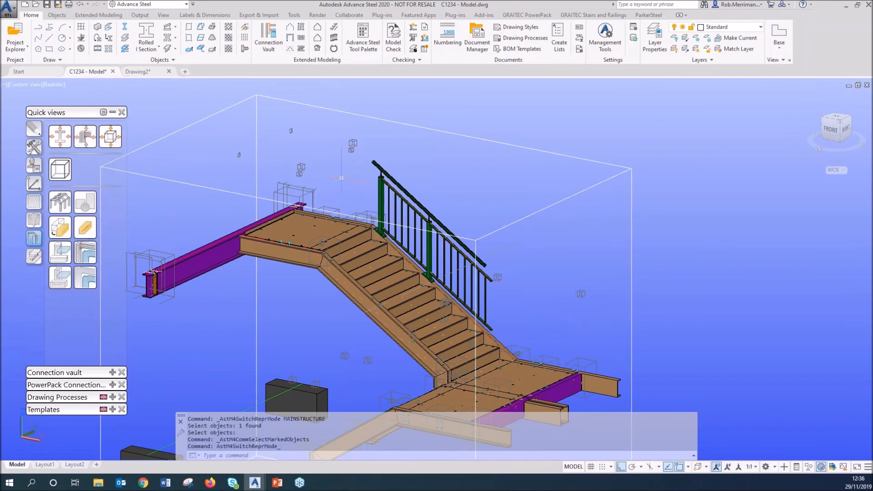
key("ctrl+z")
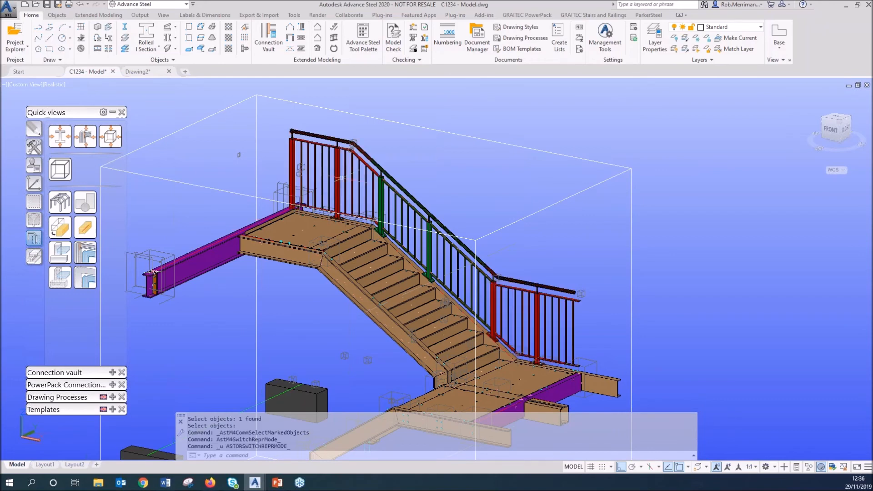
Select the marked outer railing parts again and isolate them so only they are displayed.
left_click(33, 220)
left_click(33, 201)
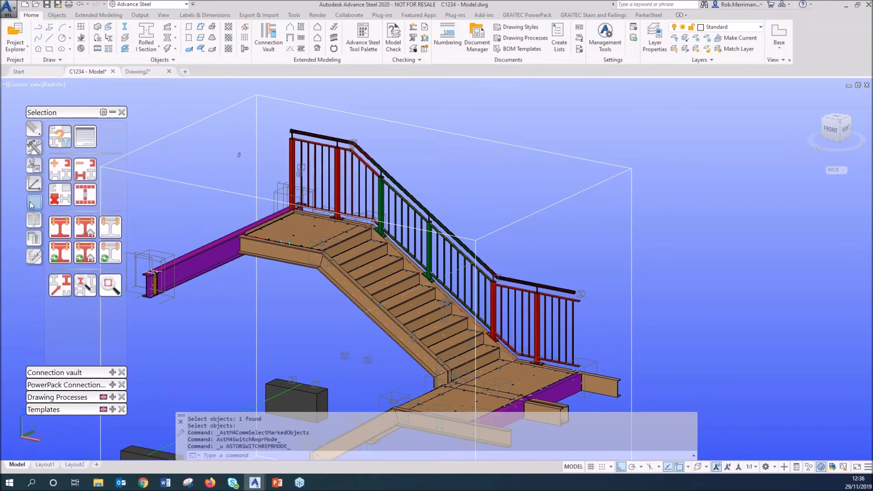
left_click(79, 248)
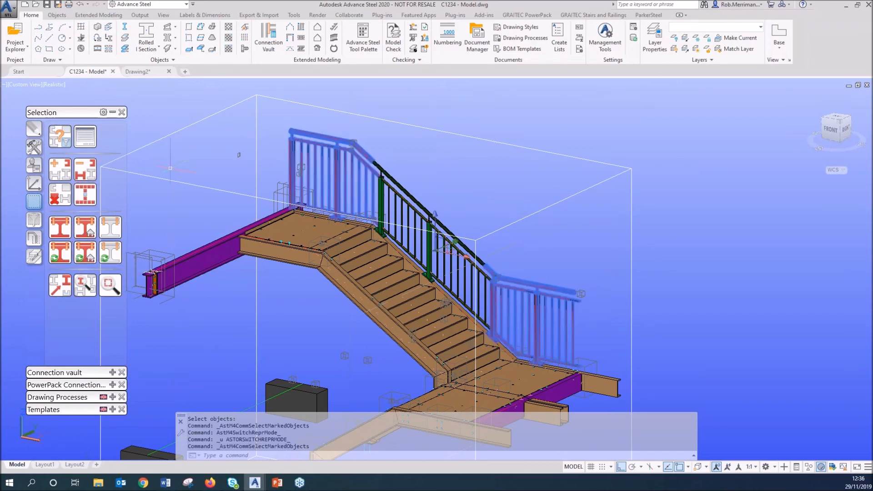
left_click(33, 239)
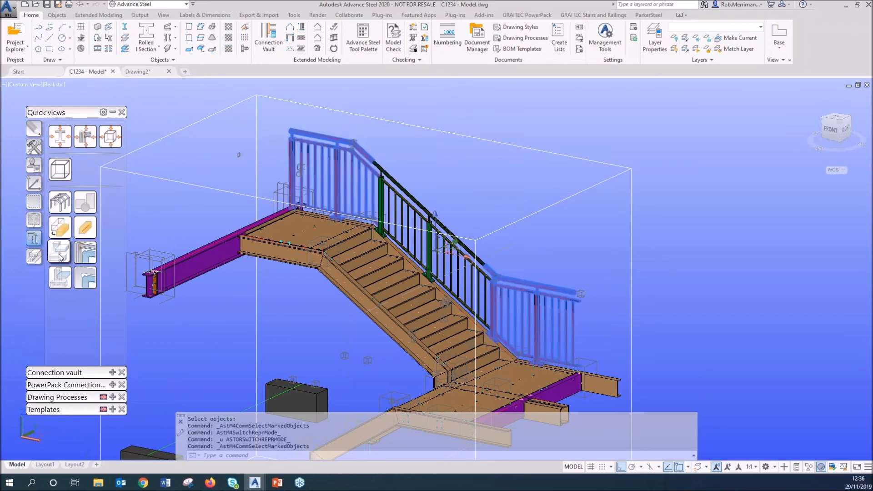
left_click(60, 255)
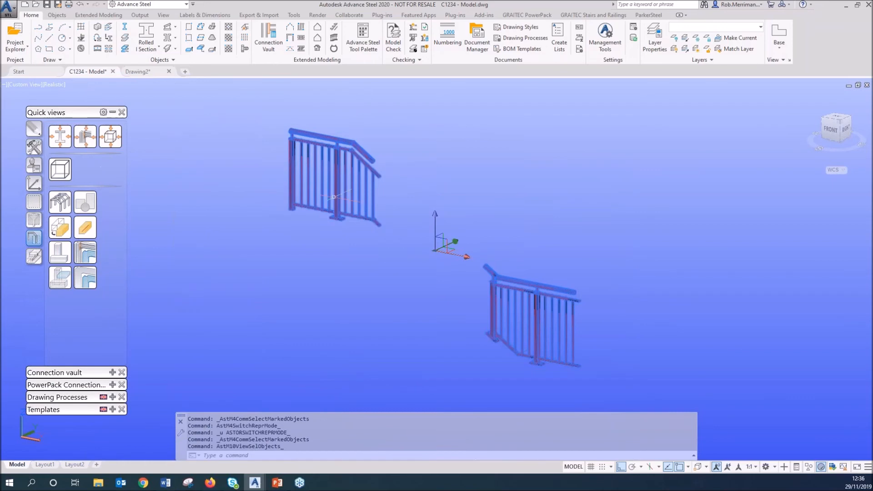
key("Escape")
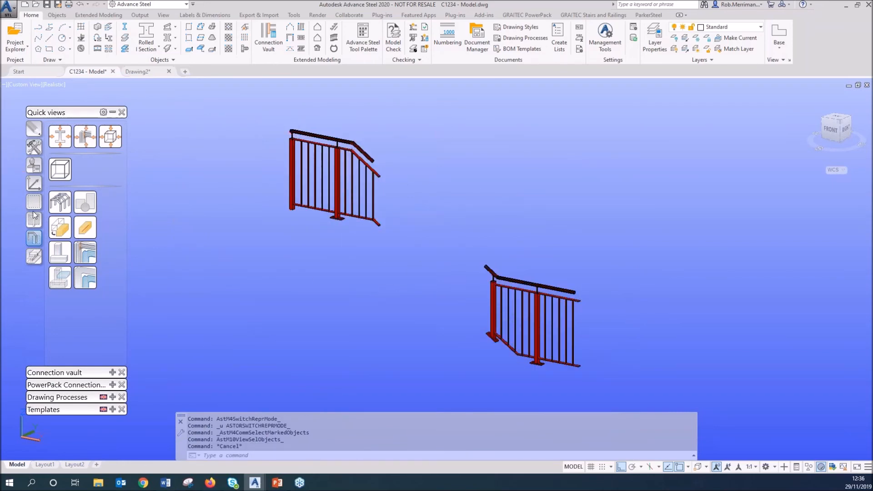
Mark the shop-connected objects from the upper isolated railing piece's middle post, and clear the marking.
mouse_move(36, 204)
left_click(86, 246)
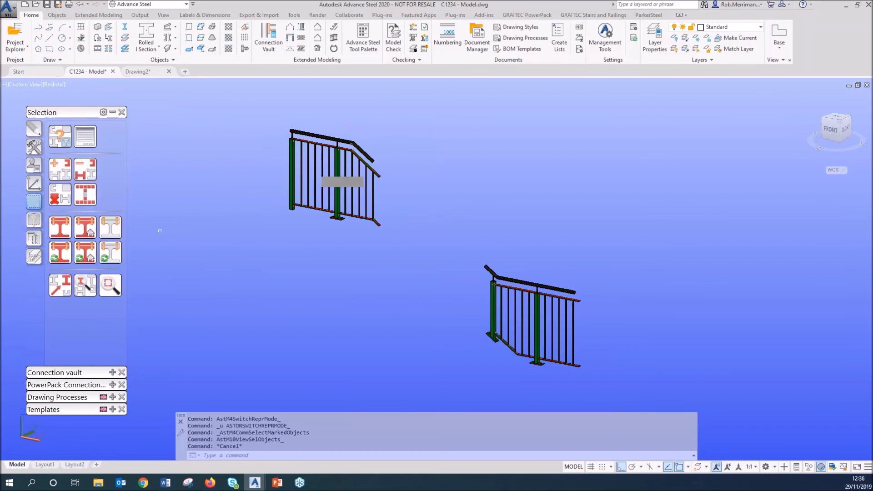
left_click(338, 173)
key("Return")
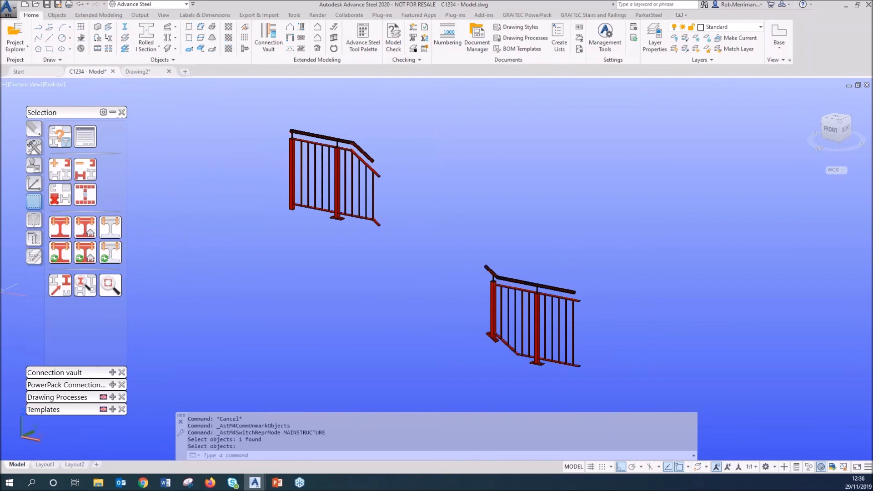
left_click(64, 194)
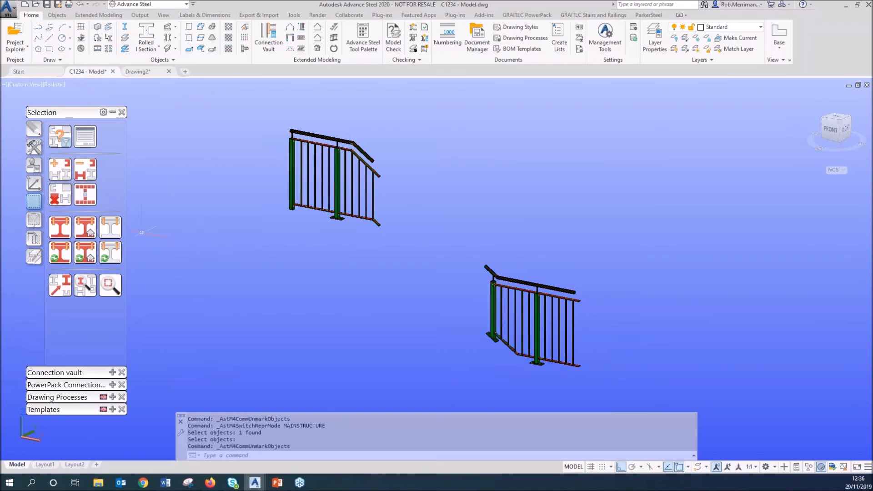
Switch the display to 2D Wireframe and mark the connection means of all parts in the upper railing piece.
left_click(48, 84)
left_click(70, 108)
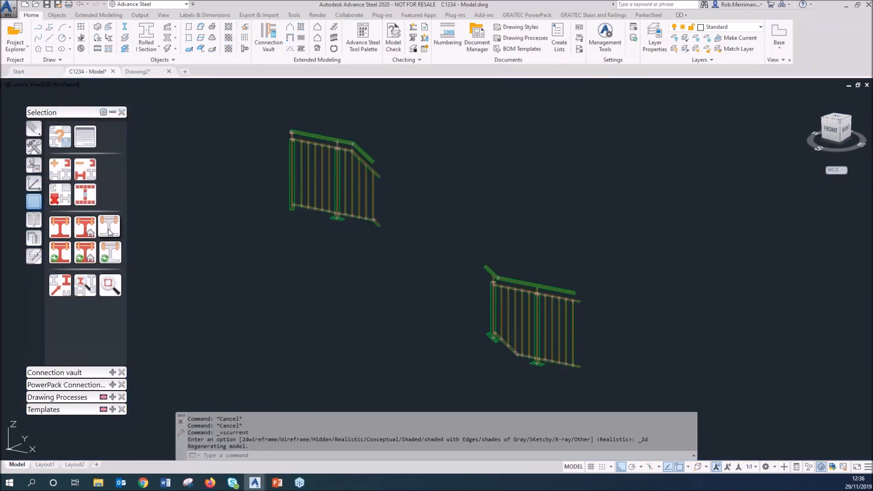
left_click(112, 258)
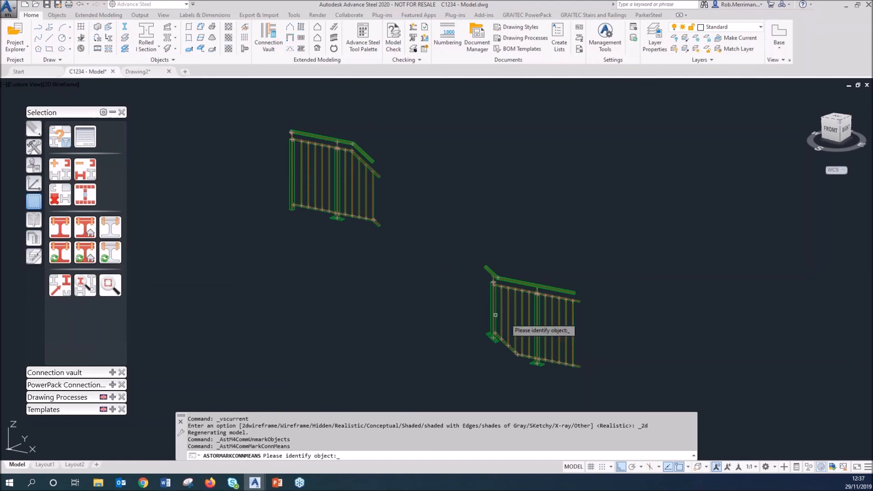
left_click(419, 276)
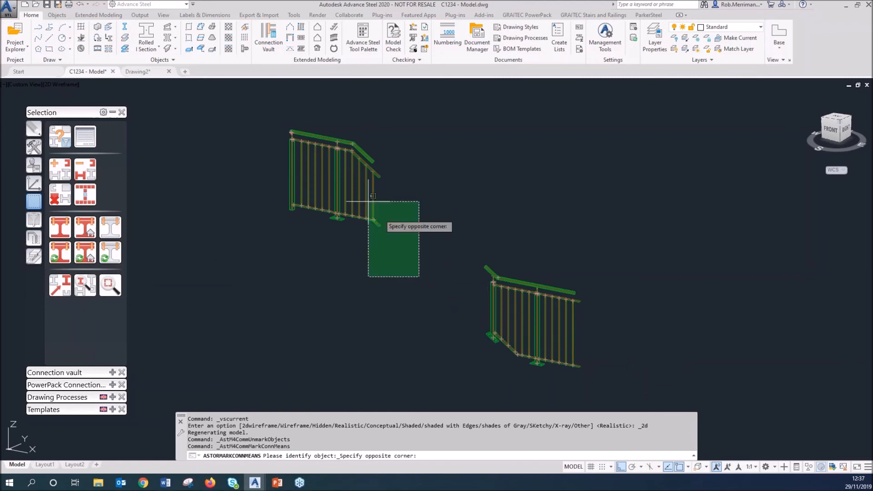
left_click(256, 112)
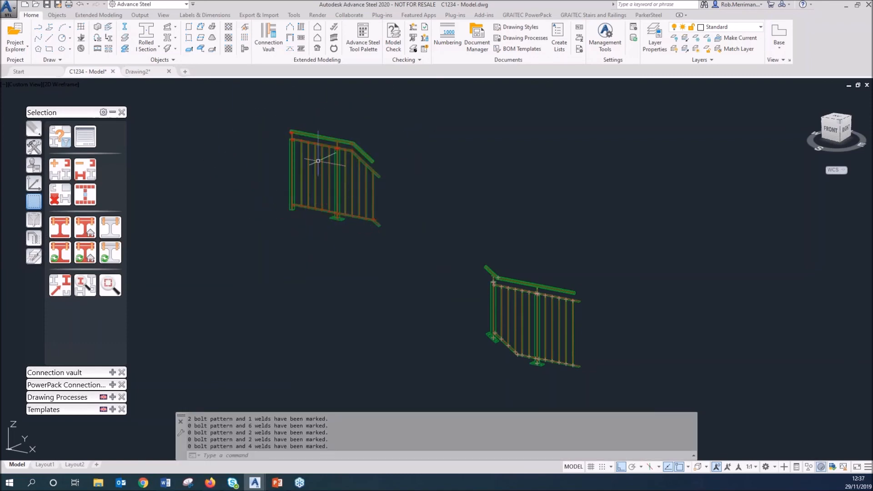
Examine the marked connection points of the upper railing piece, select the marked objects for inspection, and clear the selection.
scroll(297, 131, "up", 5)
scroll(297, 132, "up", 4)
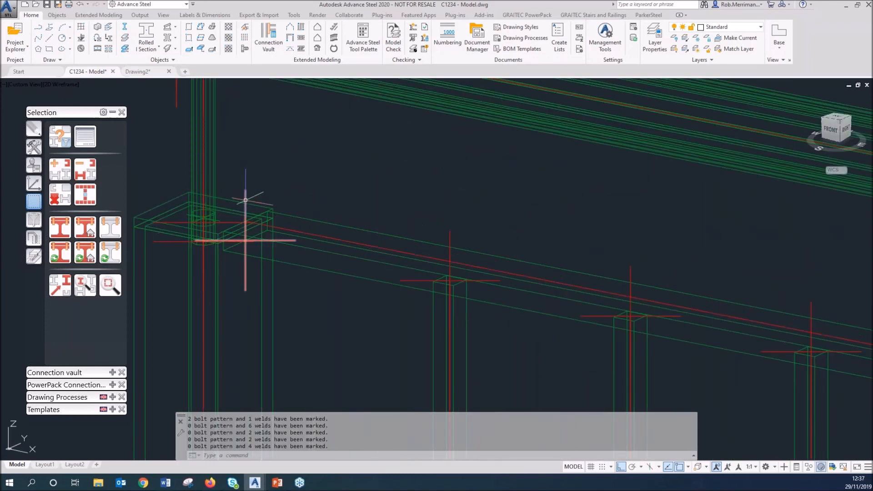
scroll(244, 195, "down", 2)
scroll(264, 168, "down", 5)
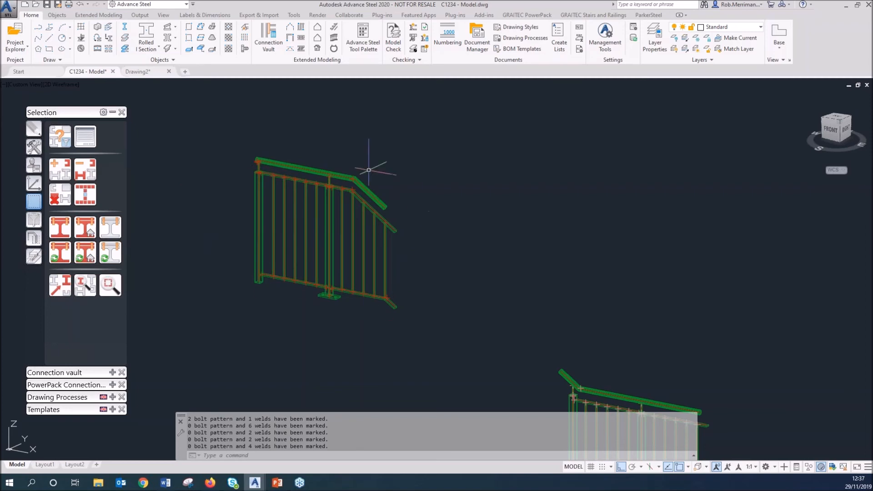
scroll(340, 160, "down", 2)
left_click(85, 194)
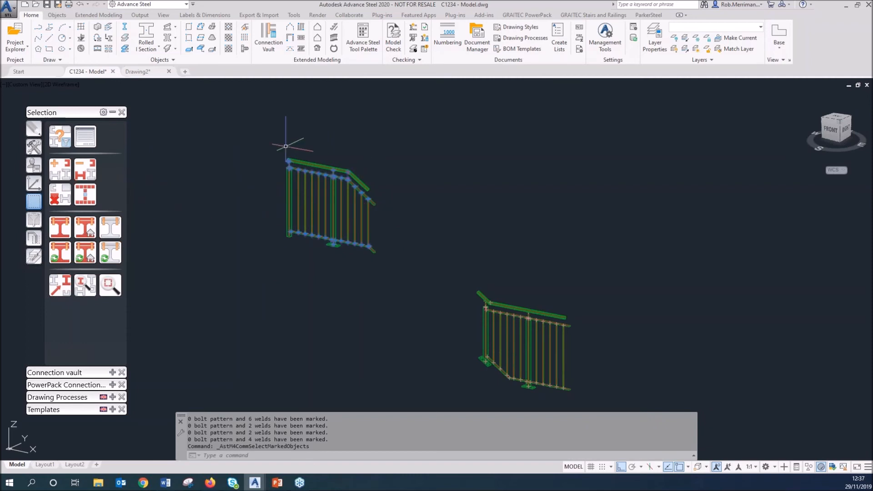
scroll(313, 169, "up", 6)
scroll(314, 167, "down", 3)
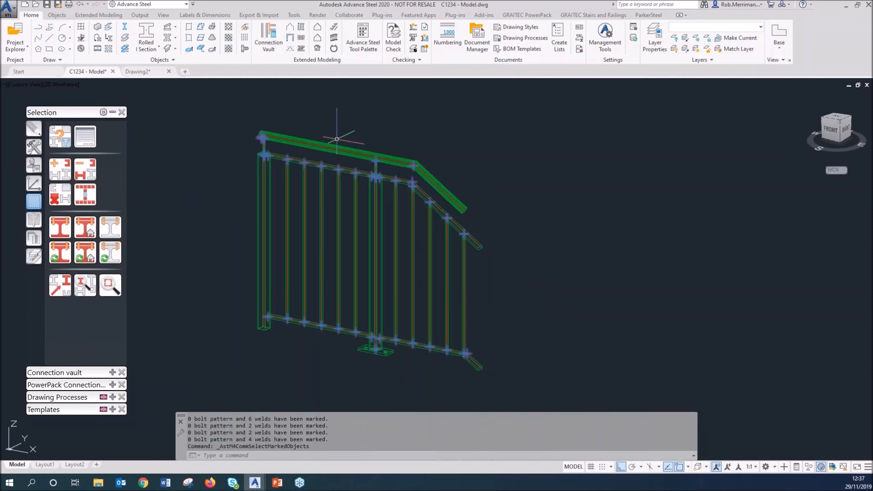
scroll(352, 176, "down", 3)
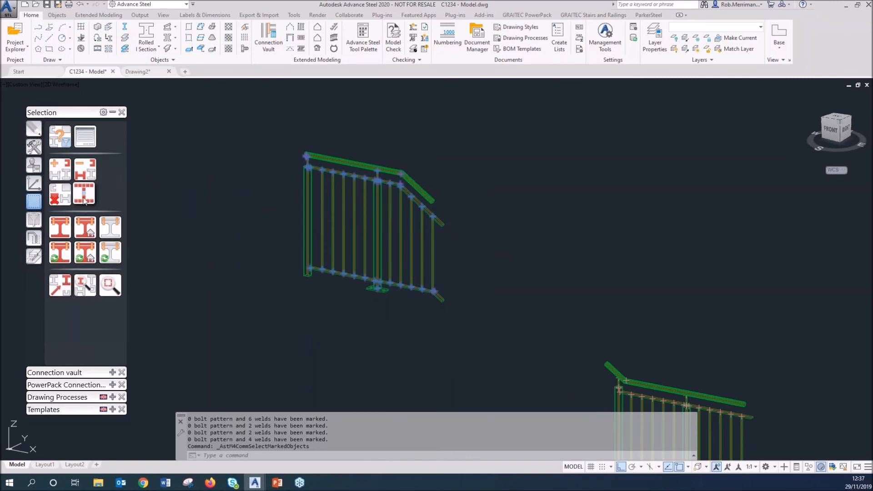
key("Escape")
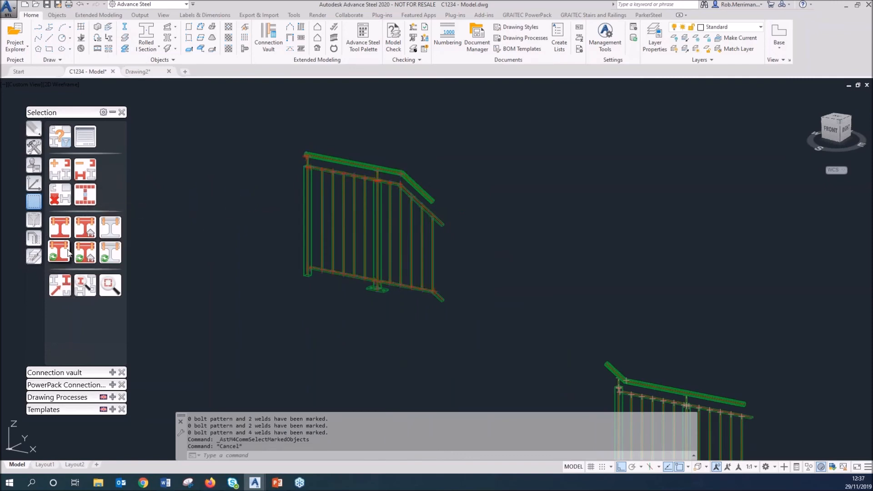
Show the search arrows to the marked objects of the upper railing piece and examine from all sides where they lead.
left_click(61, 283)
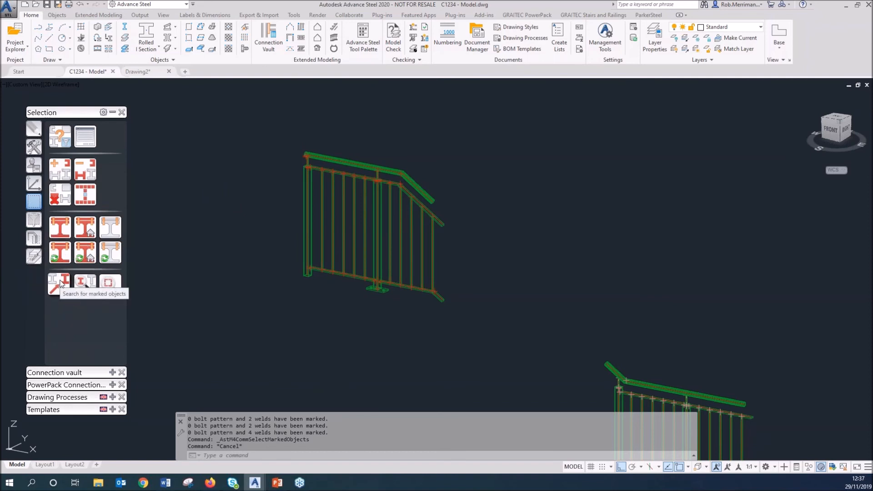
left_click(60, 283)
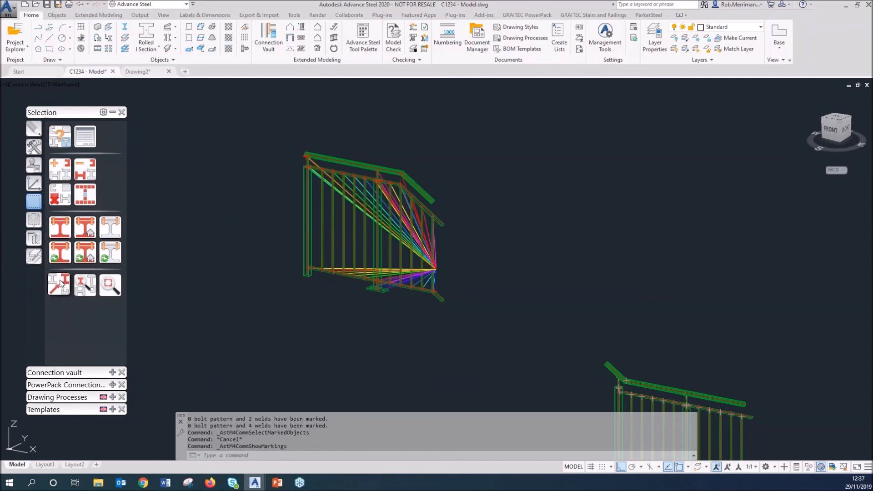
middle_click_drag(400, 260, 364, 260, "shift")
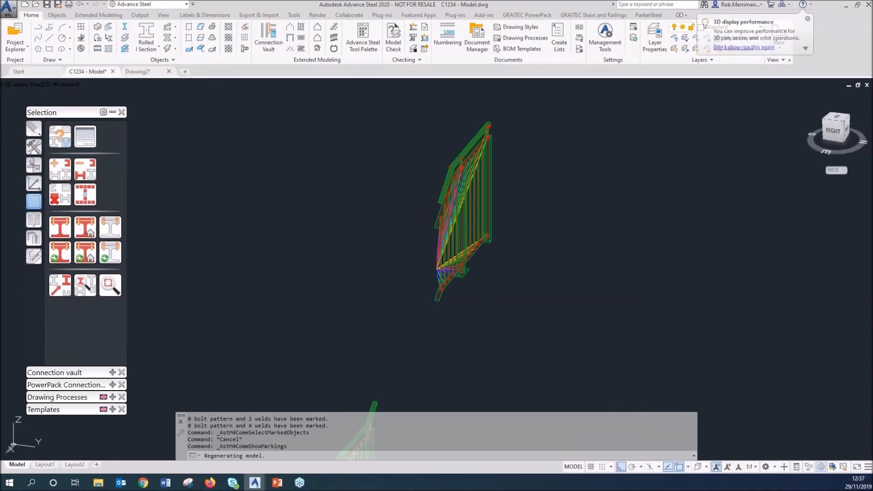
middle_click_drag(416, 237, 454, 225, "shift")
scroll(426, 202, "up", 4)
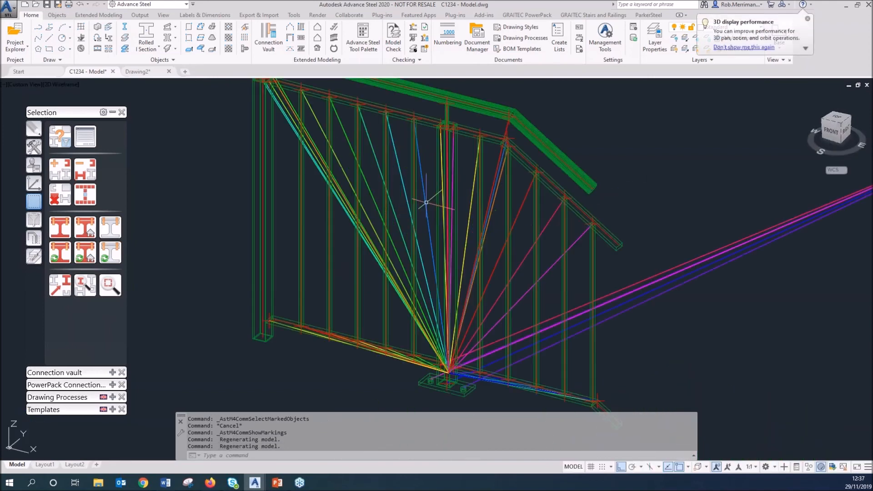
scroll(405, 233, "down", 2)
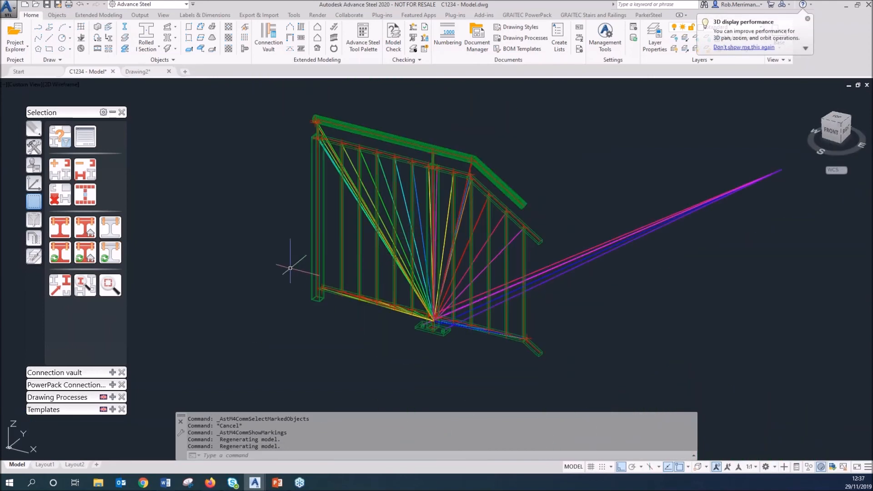
scroll(326, 151, "down", 2)
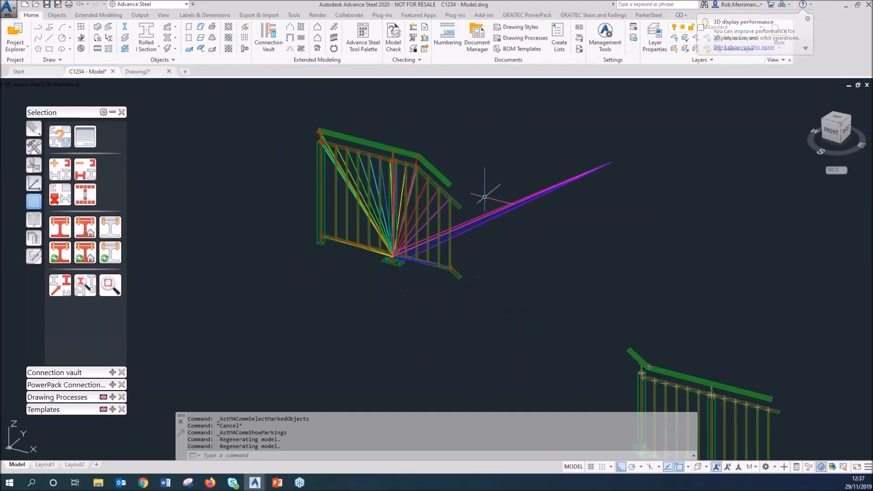
scroll(449, 204, "down", 2)
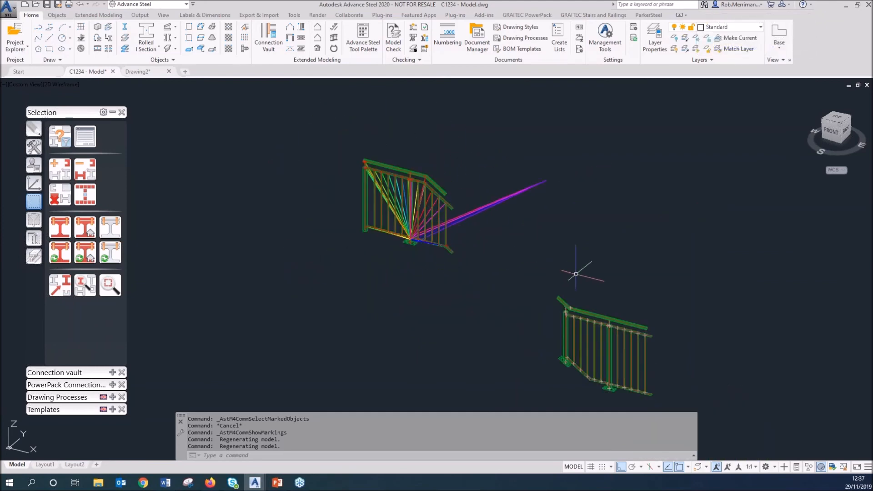
scroll(536, 221, "down", 2)
key("ctrl")
key("ctrl")
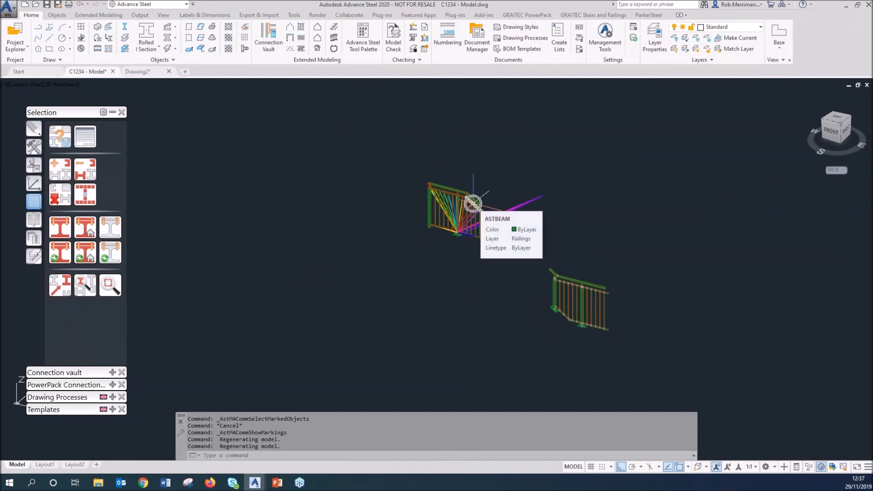
Clear the current marking and mark the connection means of all parts in the lower railing piece.
left_click(113, 256)
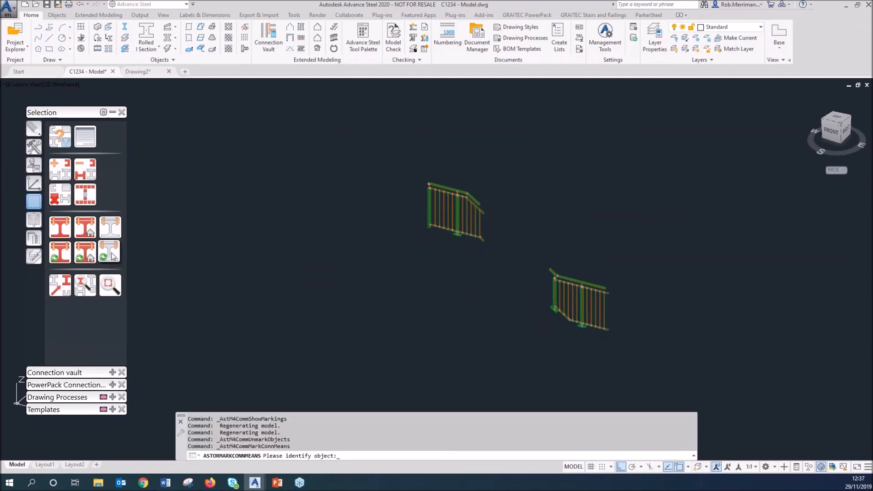
left_click(649, 360)
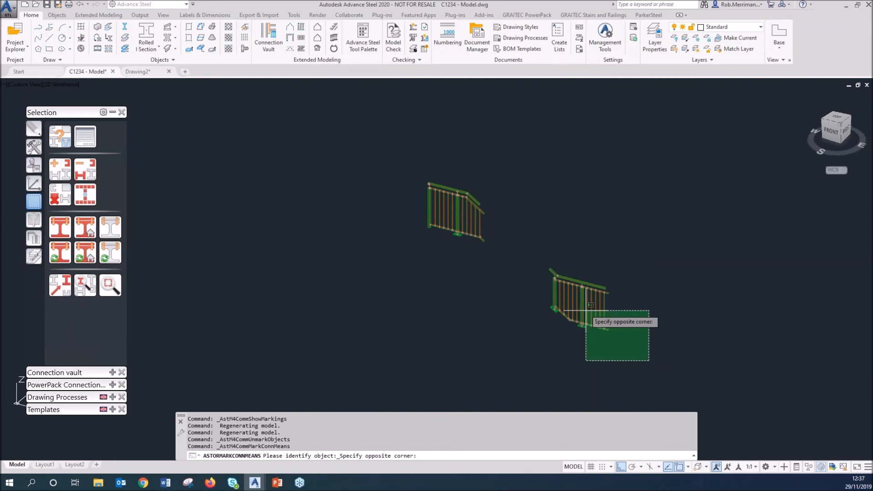
left_click(533, 252)
key("Return")
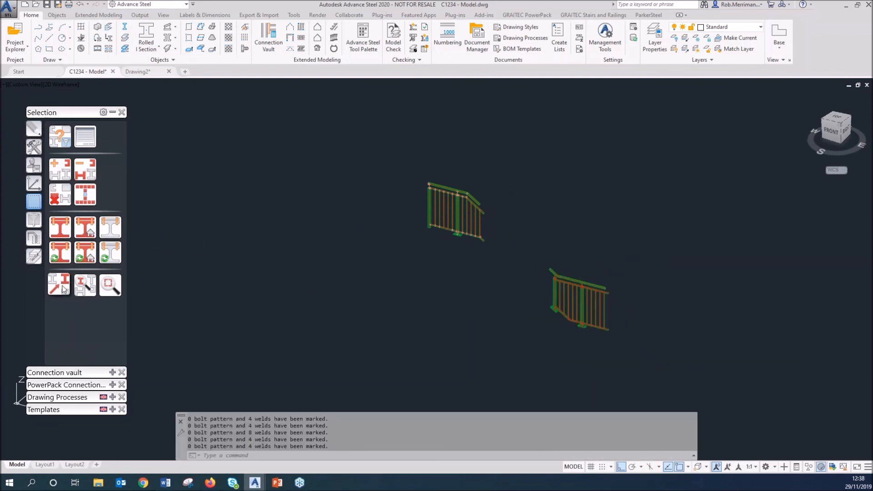
scroll(356, 175, "up", 5)
scroll(384, 243, "down", 4)
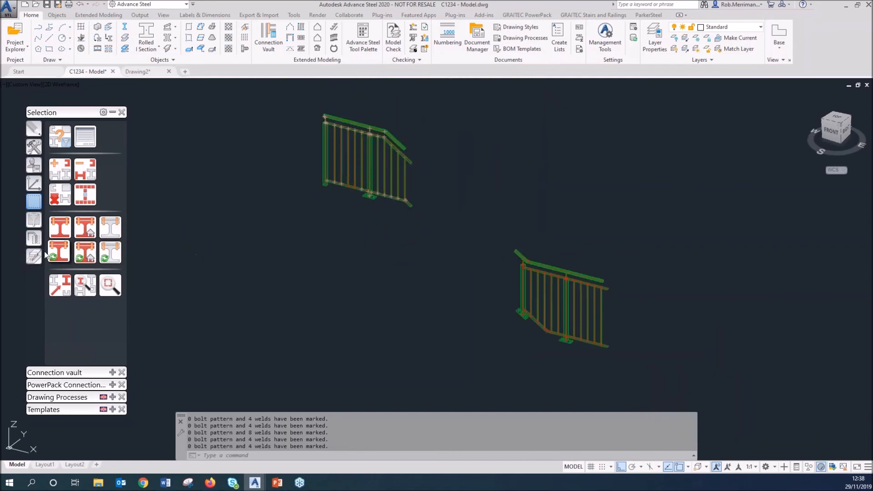
Show the search arrows to the marked objects, inspect the two marked welds on the upper piece's bottom rail, and clear the selection.
left_click(60, 285)
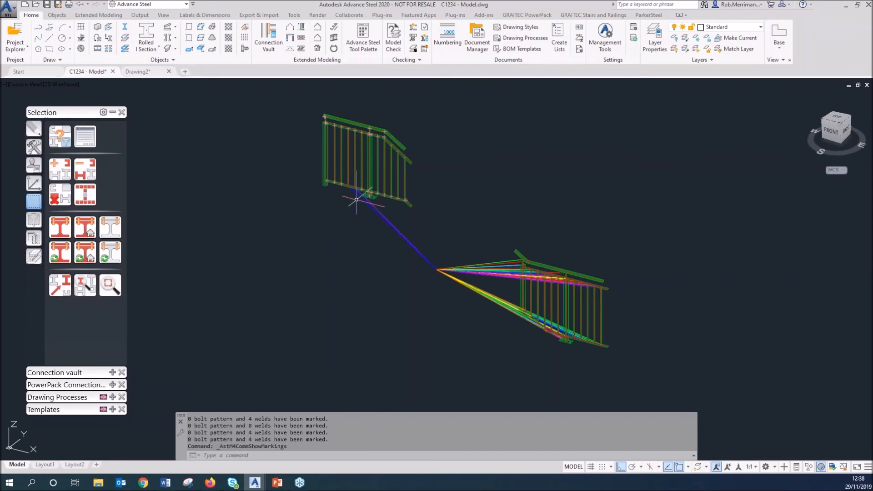
scroll(350, 183, "up", 6)
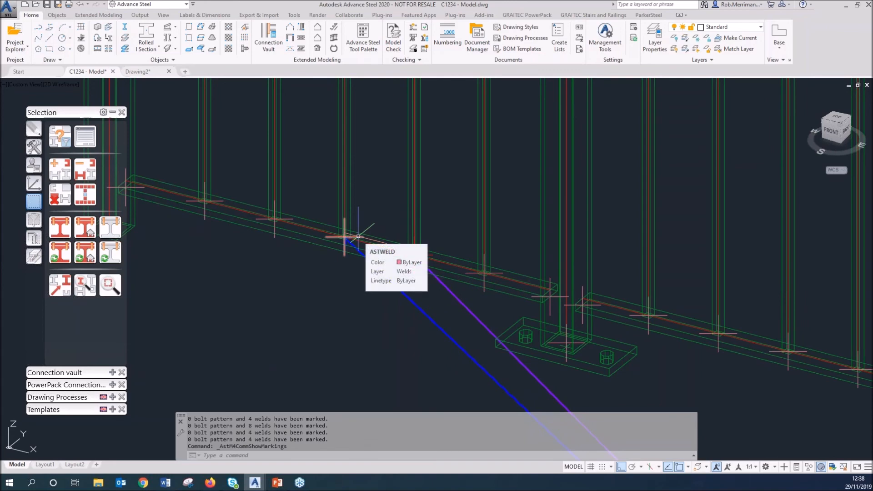
left_click(358, 237)
key("Escape")
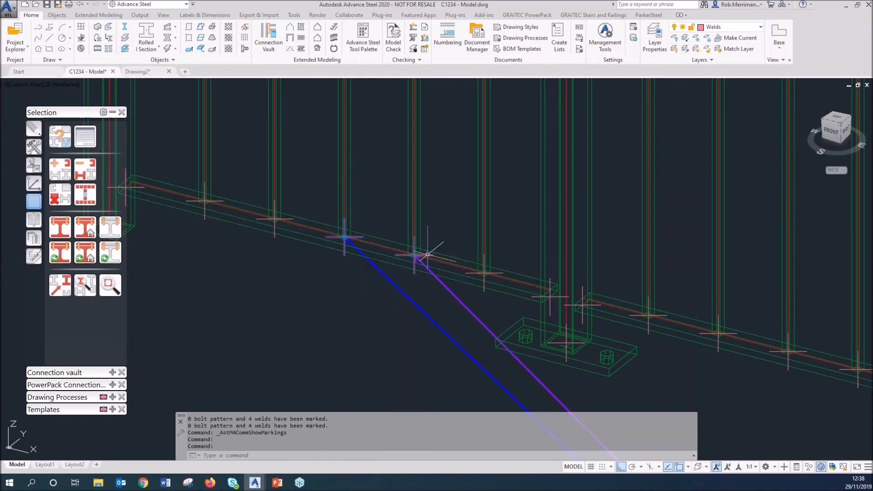
scroll(382, 228, "down", 8)
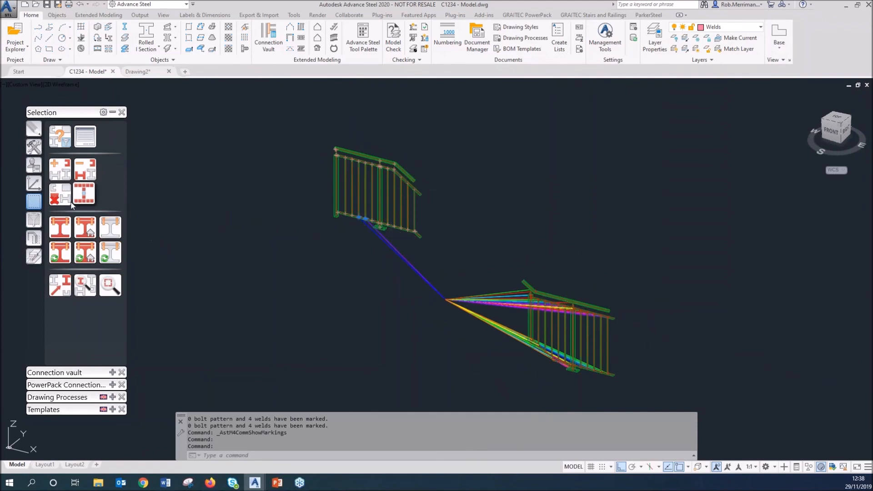
key("Escape")
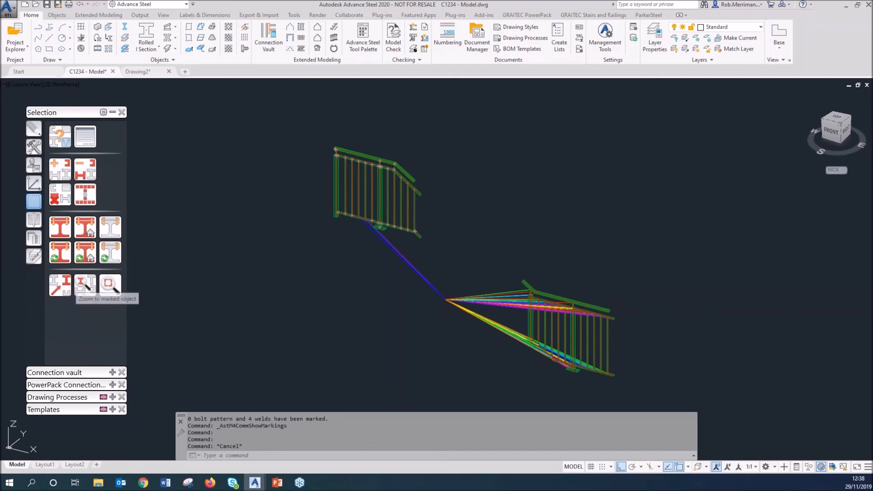
key("Escape")
Delete all lower railing parts from the connections of the two marked welds on the upper railing piece's bottom rail.
scroll(359, 219, "up", 6)
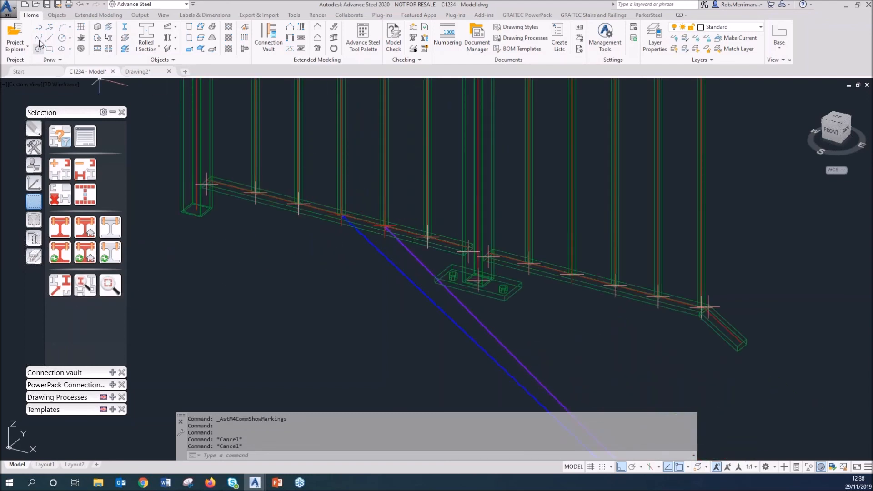
left_click(53, 16)
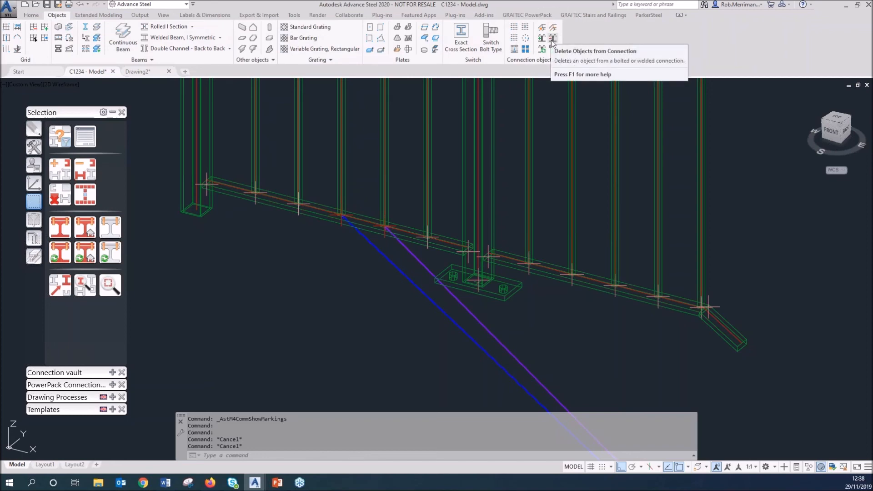
scroll(445, 145, "down", 5)
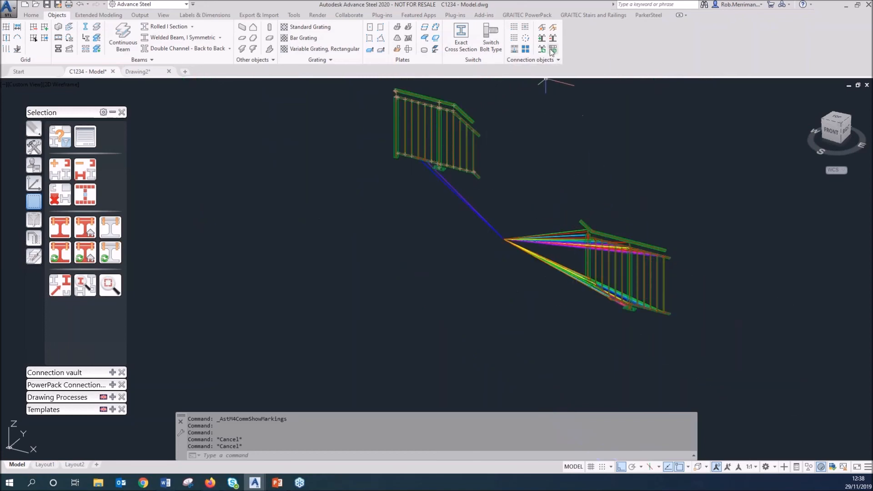
scroll(415, 150, "up", 8)
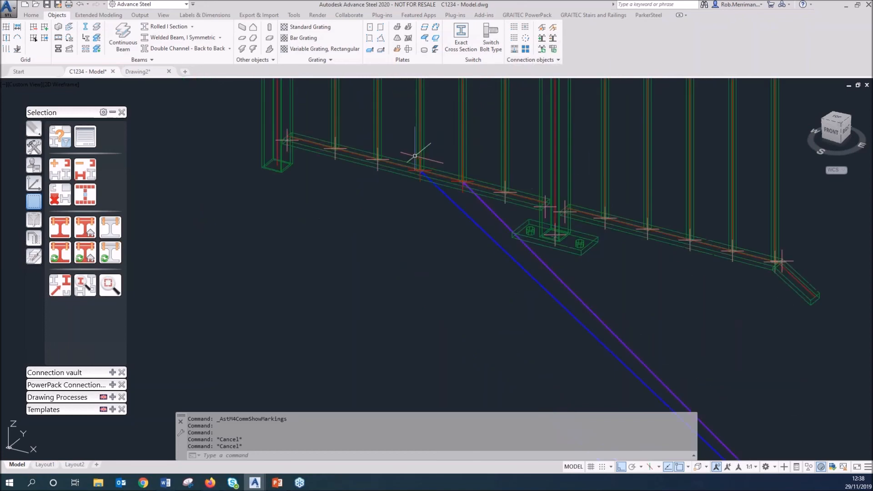
left_click(553, 38)
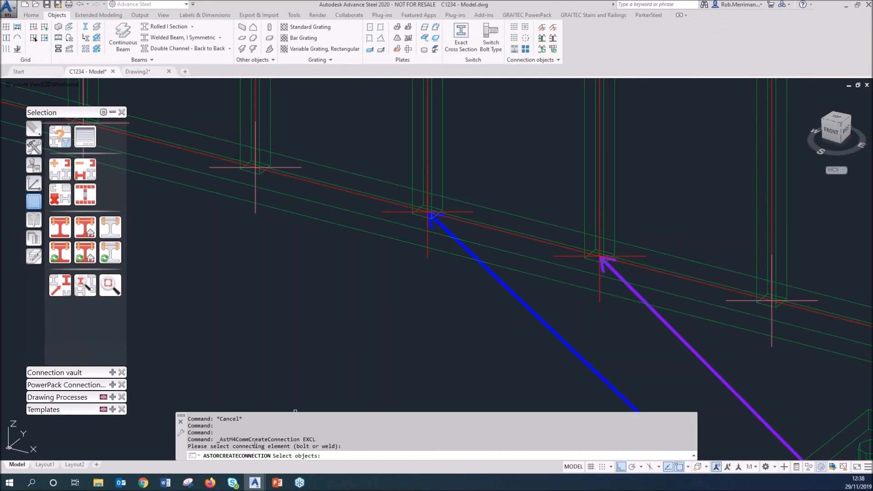
left_click(428, 211)
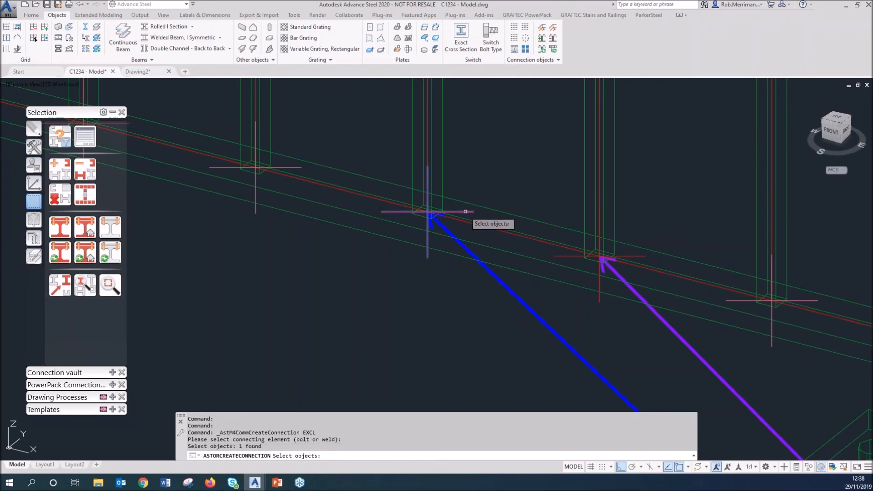
left_click(633, 255)
key("Return")
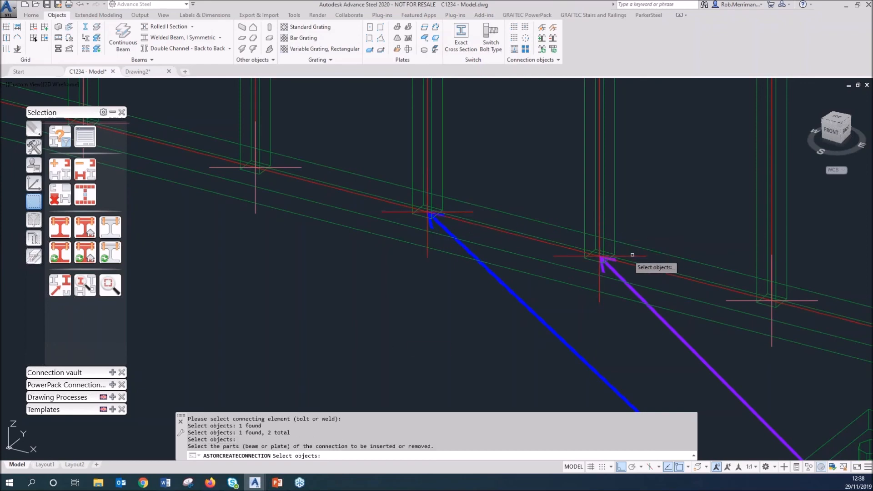
scroll(345, 230, "down", 8)
left_click(572, 323)
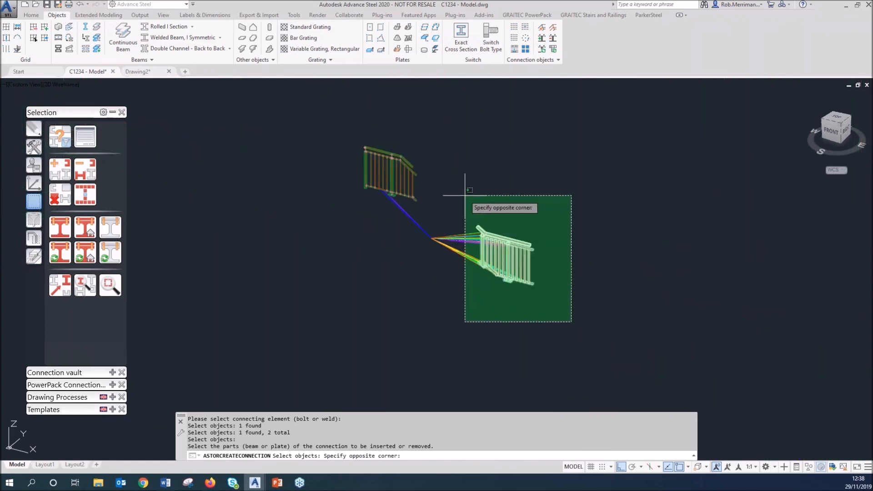
left_click(443, 175)
key("Return")
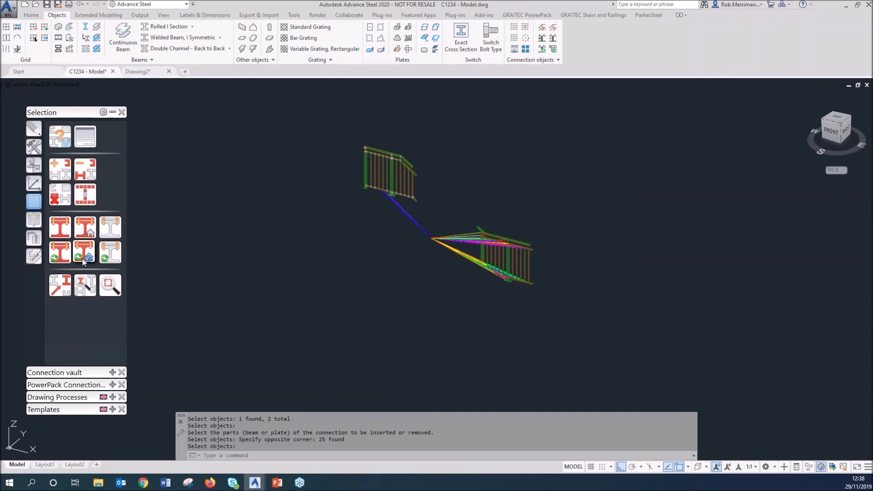
Clear the marking and mark the shop-connected objects from the lower railing piece's long handrail.
scroll(413, 175, "up", 4)
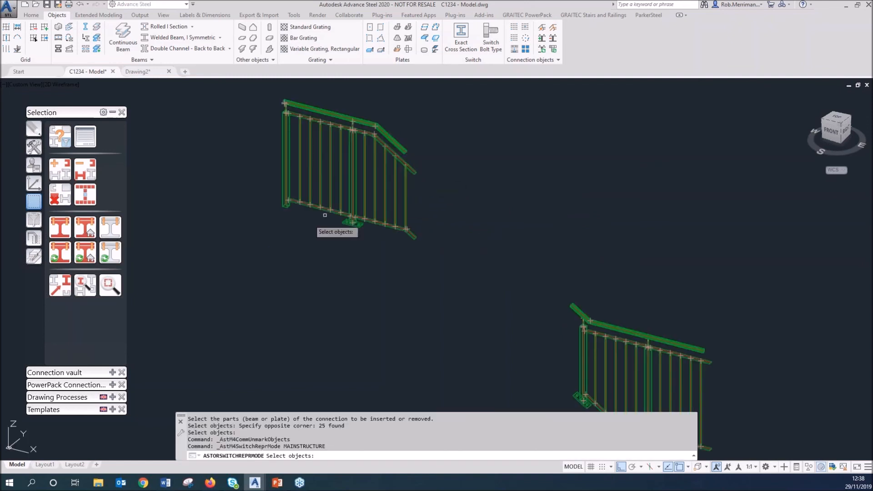
scroll(308, 219, "down", 4)
scroll(457, 259, "up", 4)
left_click(442, 193)
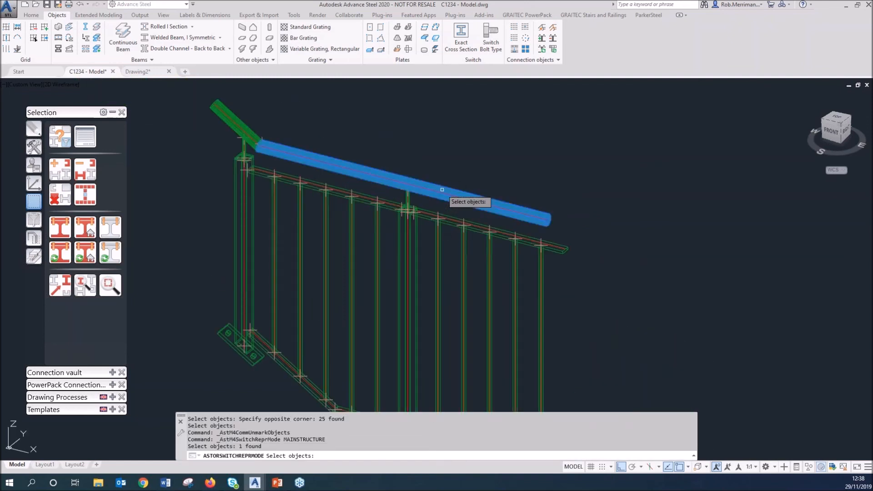
key("Return")
scroll(546, 253, "down", 3)
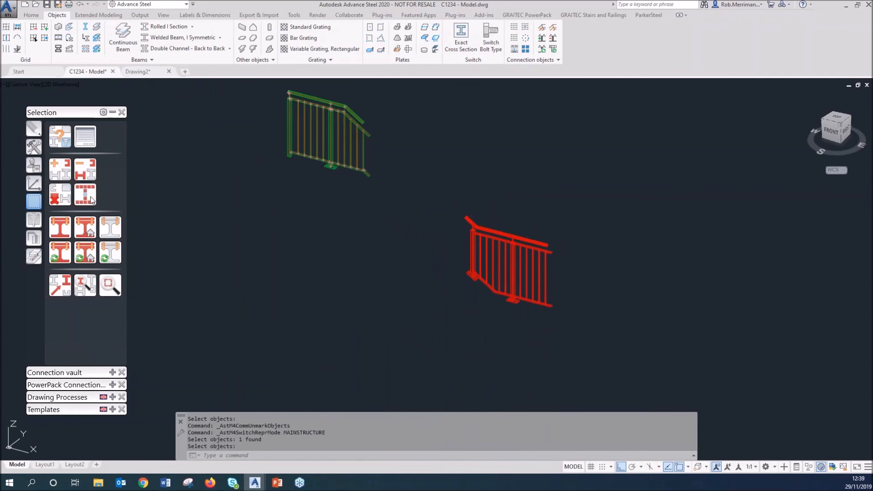
left_click(514, 194)
left_click(520, 192)
left_click(511, 172)
left_click(448, 187)
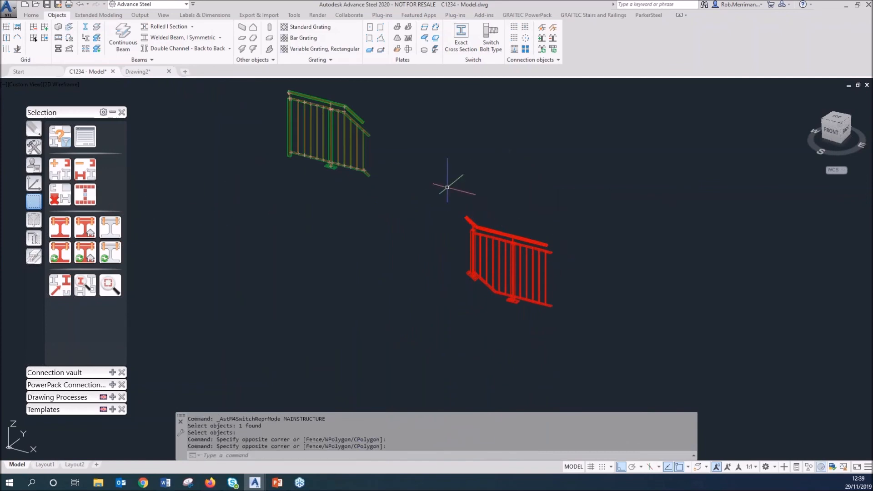
left_click(263, 230)
left_click(279, 225)
key("Escape")
Mark the shop-connected objects from the upper railing piece's handrail, and clear the marking.
left_click(90, 257)
left_click(318, 99)
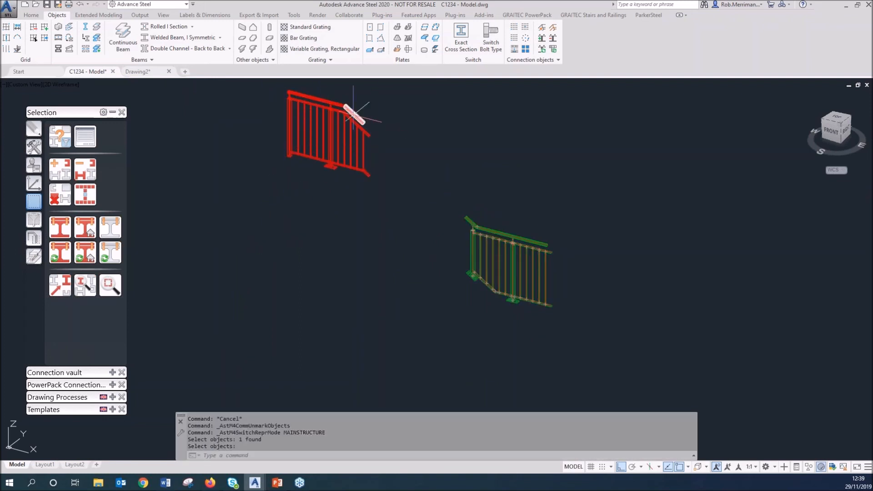
mouse_move(354, 112)
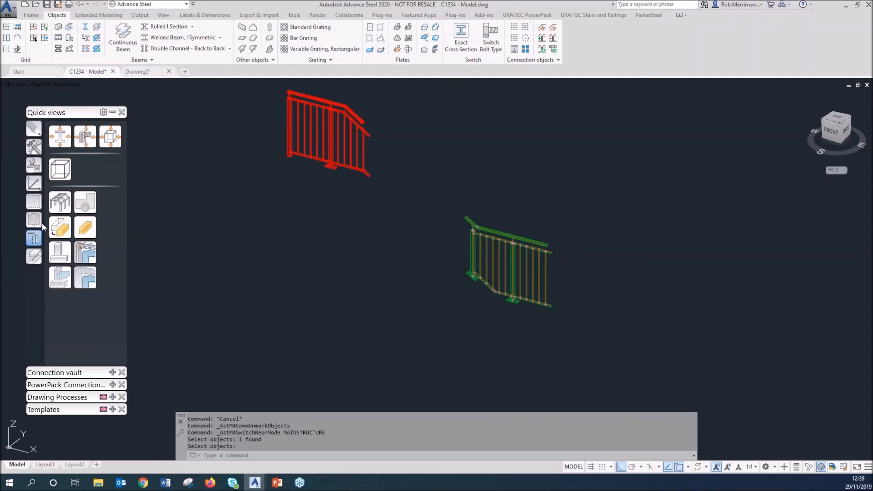
left_click(60, 195)
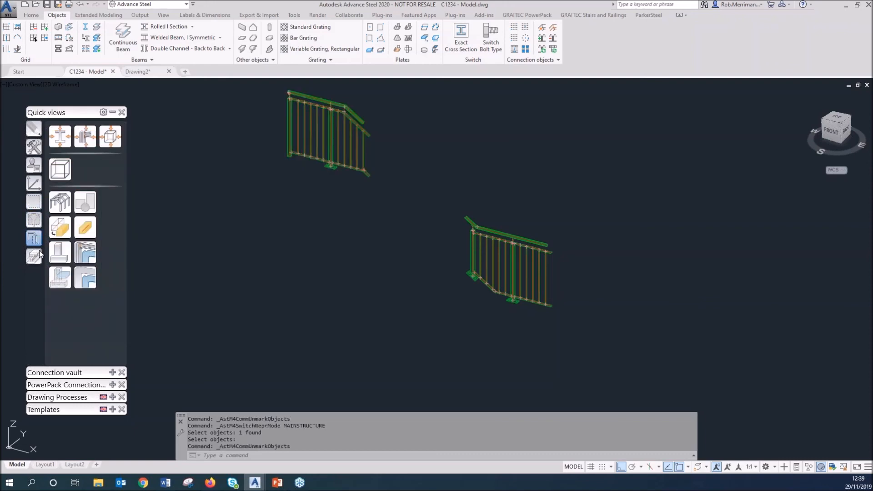
Redisplay all model objects, set the visual style to Realistic, and show the whole steel structure from its other side.
mouse_move(34, 238)
left_click(58, 222)
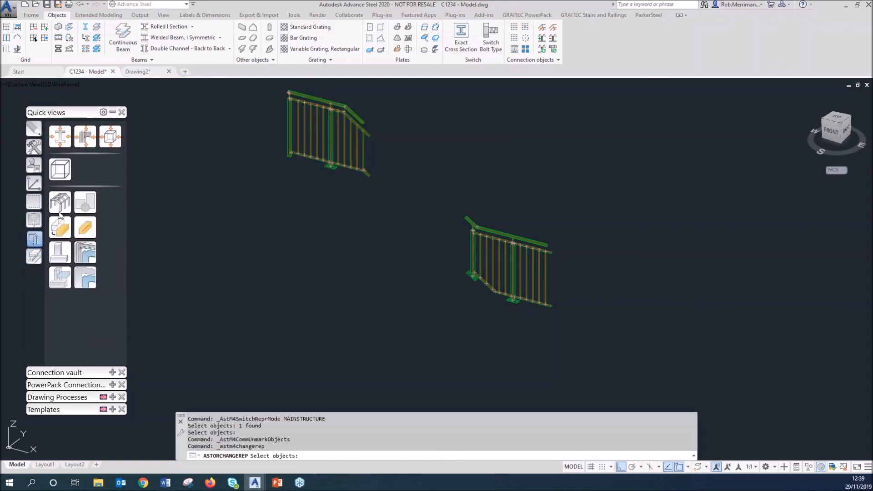
left_click(55, 84)
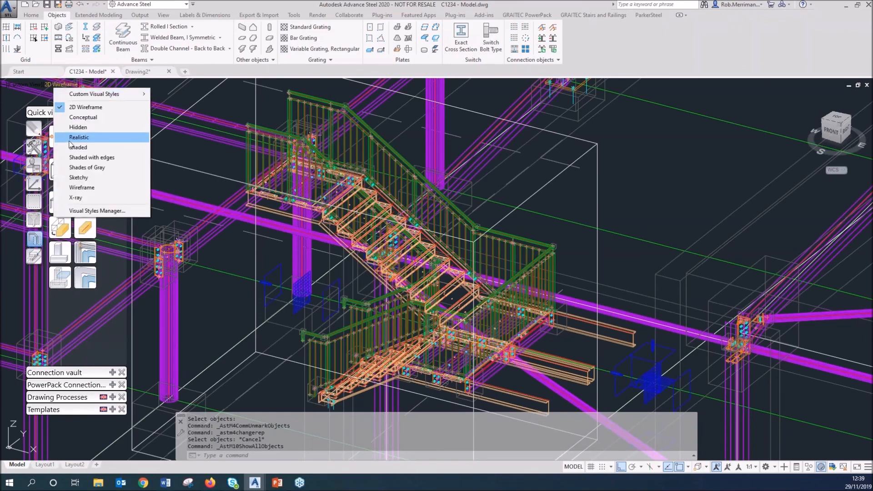
left_click(69, 139)
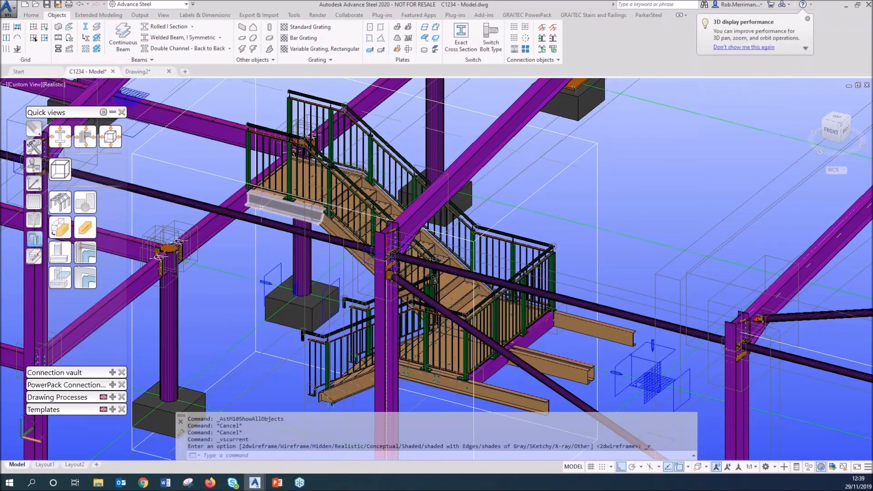
scroll(368, 318, "down", 4)
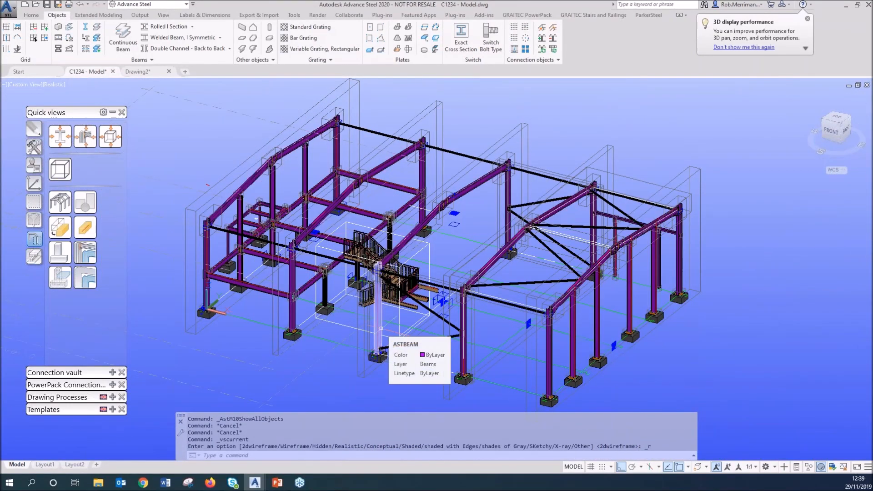
middle_click_drag(381, 324, 514, 318, "shift")
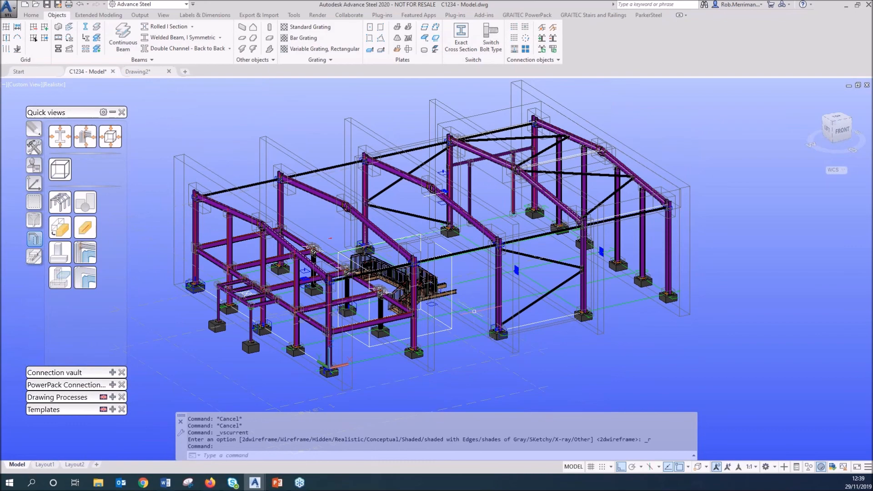
Switch to the PowerPoint presentation and start the slide show from the Questions slide.
left_click(277, 482)
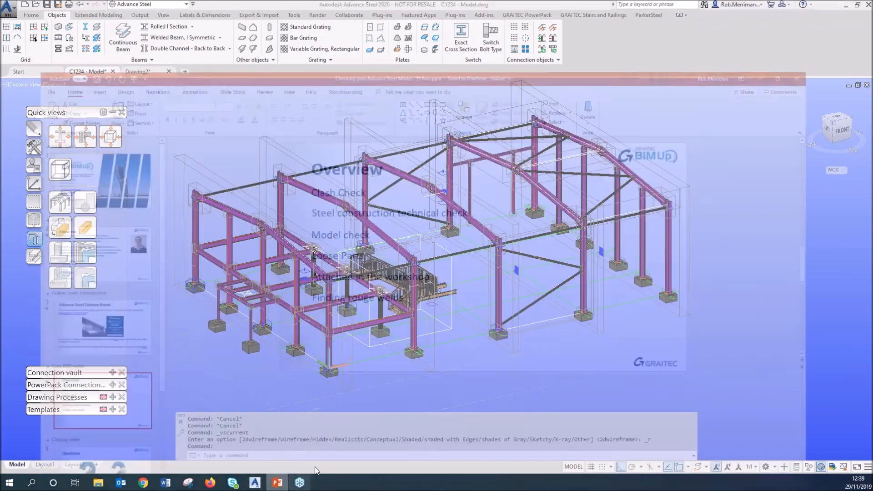
left_click(761, 425)
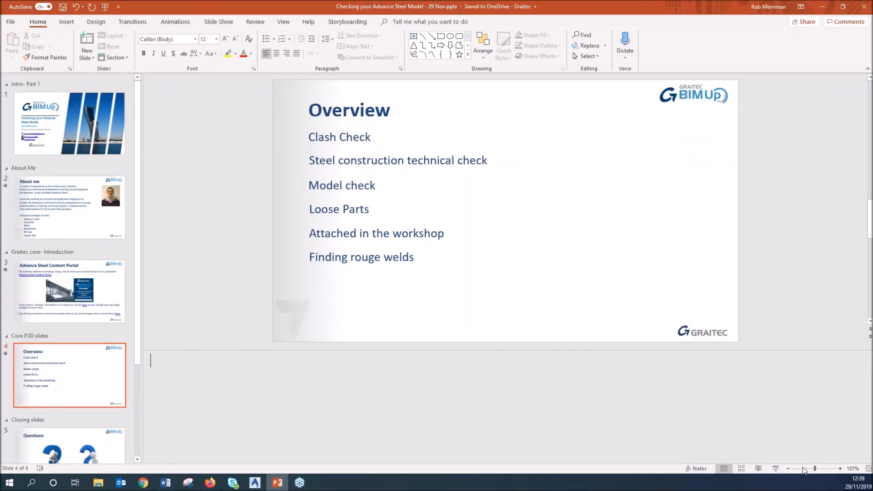
scroll(687, 313, "down", 1)
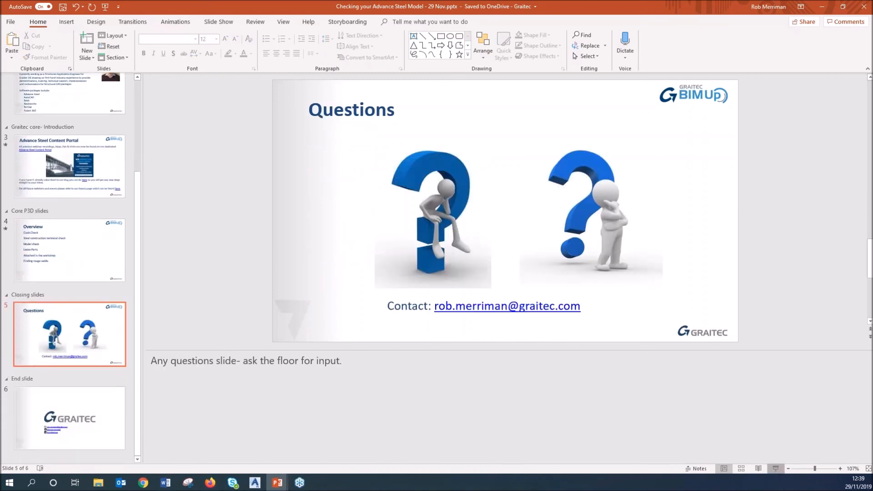
left_click(776, 468)
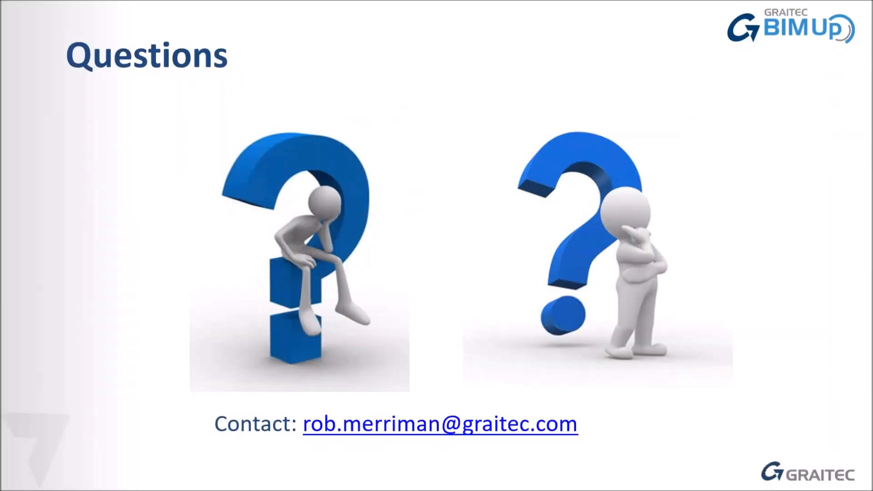